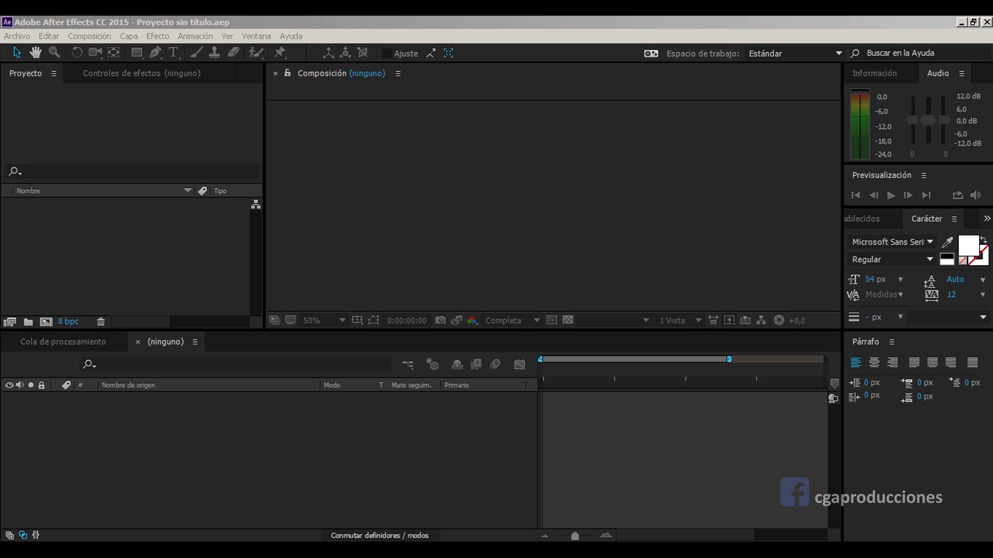
Step: Create Comp 1 from the HDV/HDTV 720 25 preset (1280×720, 25 fps, 13 seconds)
click(46, 322)
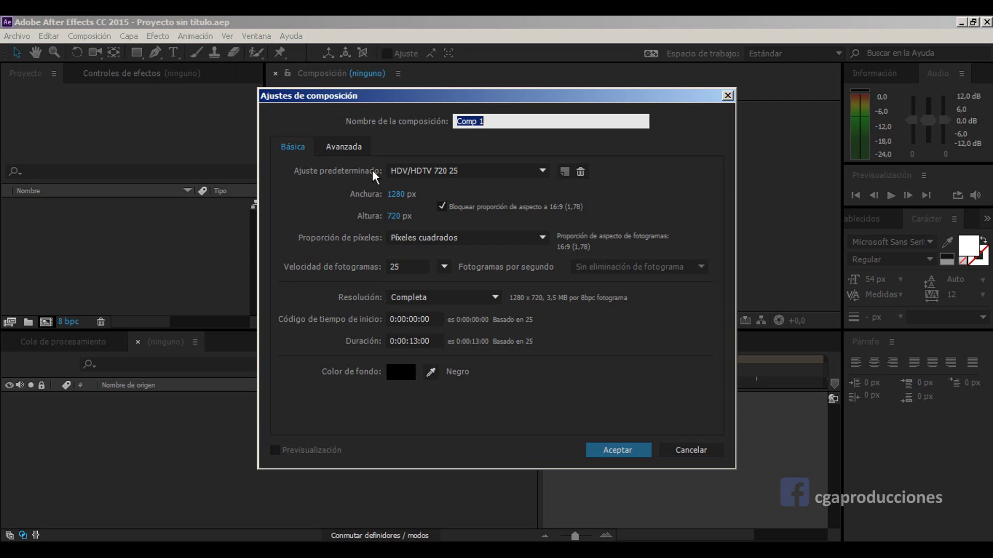
click(454, 173)
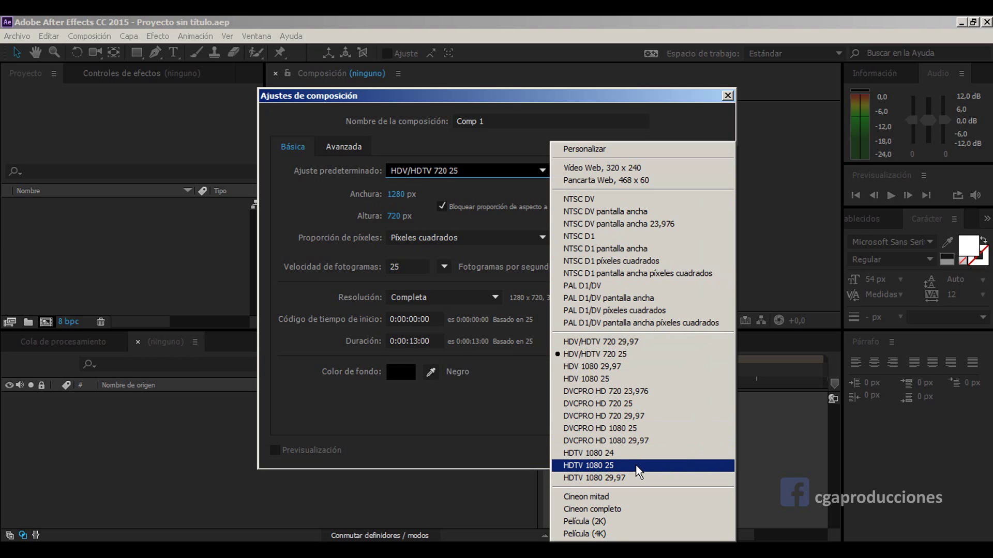
click(470, 447)
Step: Confirm the composition and add a black solid layer named 3D ELEMENT
click(618, 451)
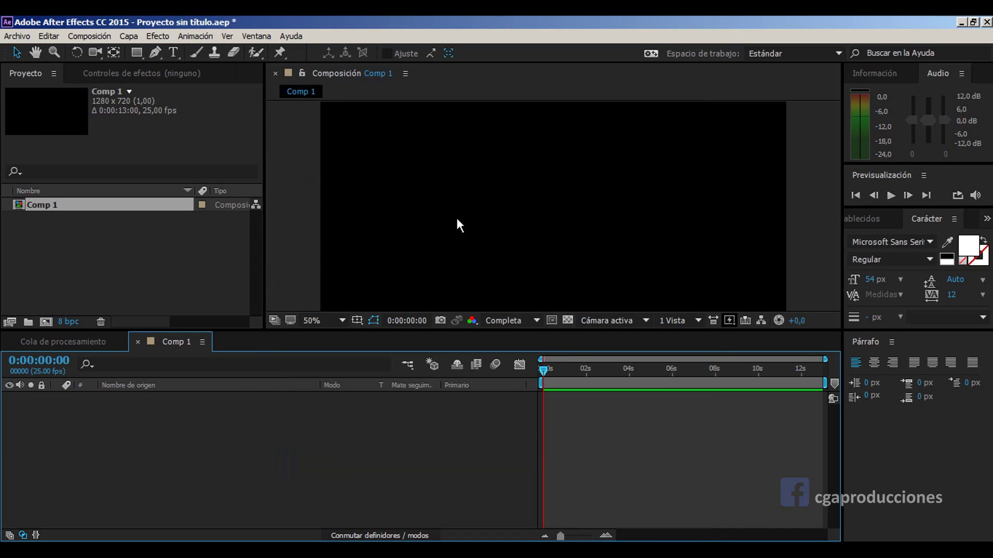
click(147, 38)
mouse_move(129, 36)
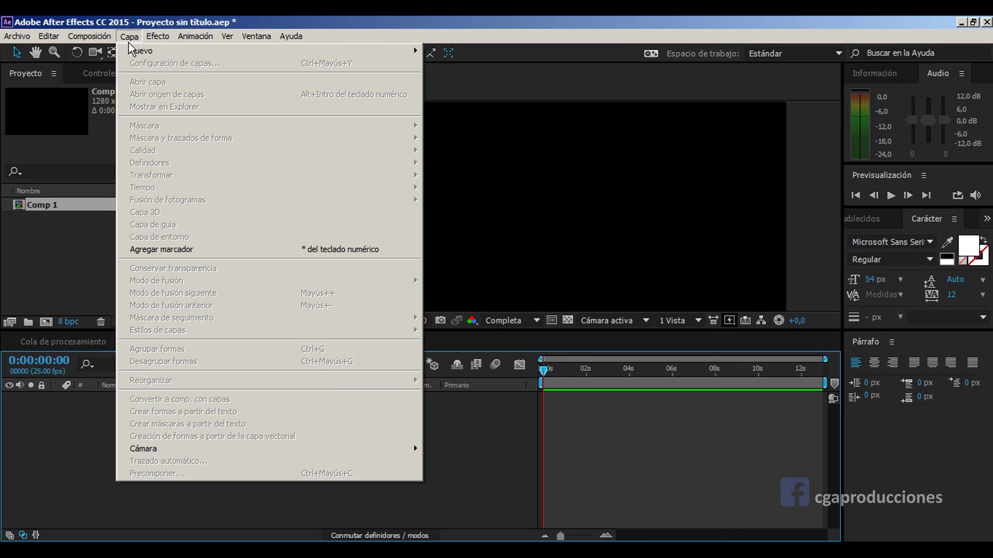
mouse_move(155, 50)
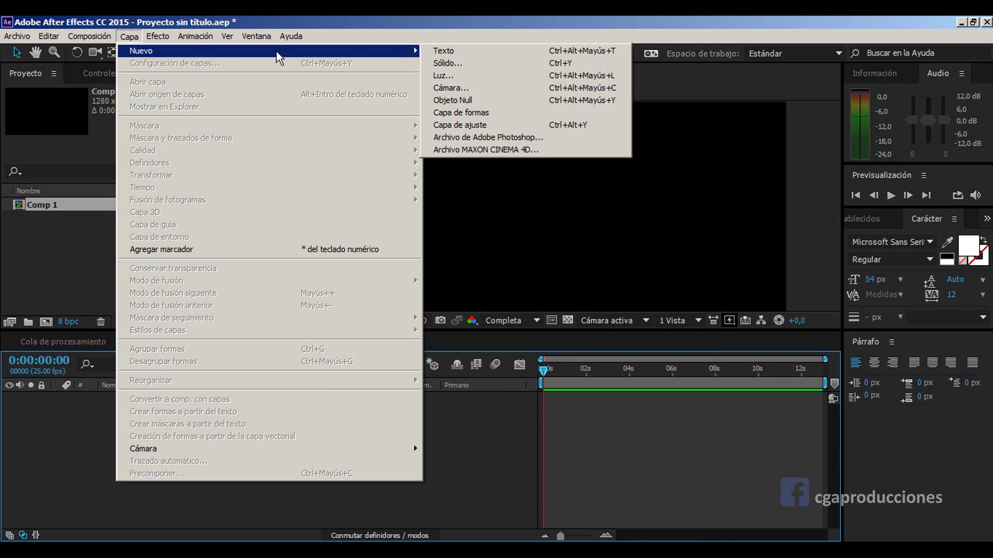
click(516, 62)
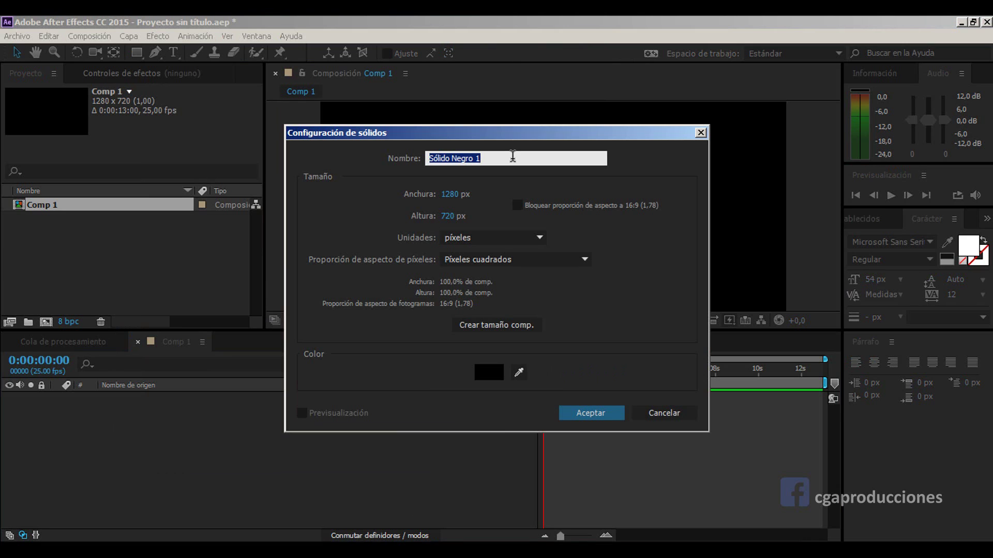
text(3D ELEMENT)
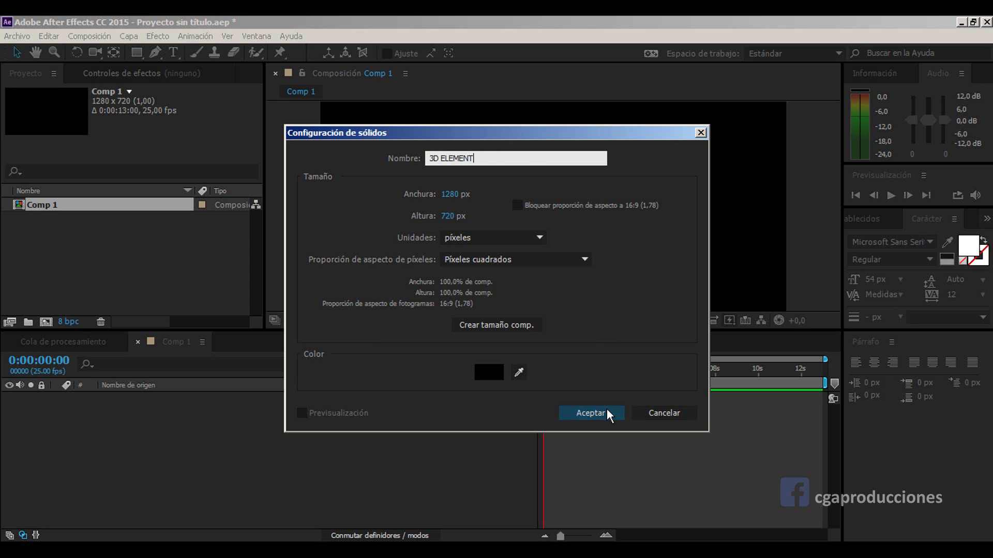
click(608, 413)
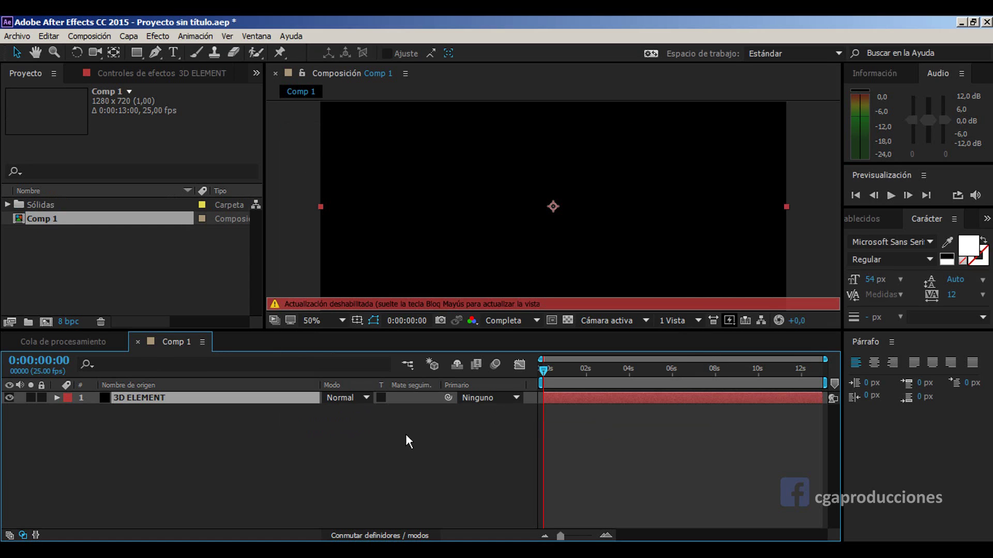
Step: Apply the Video Copilot Element effect to the 3D ELEMENT solid
click(158, 77)
right_click(174, 164)
mouse_move(413, 107)
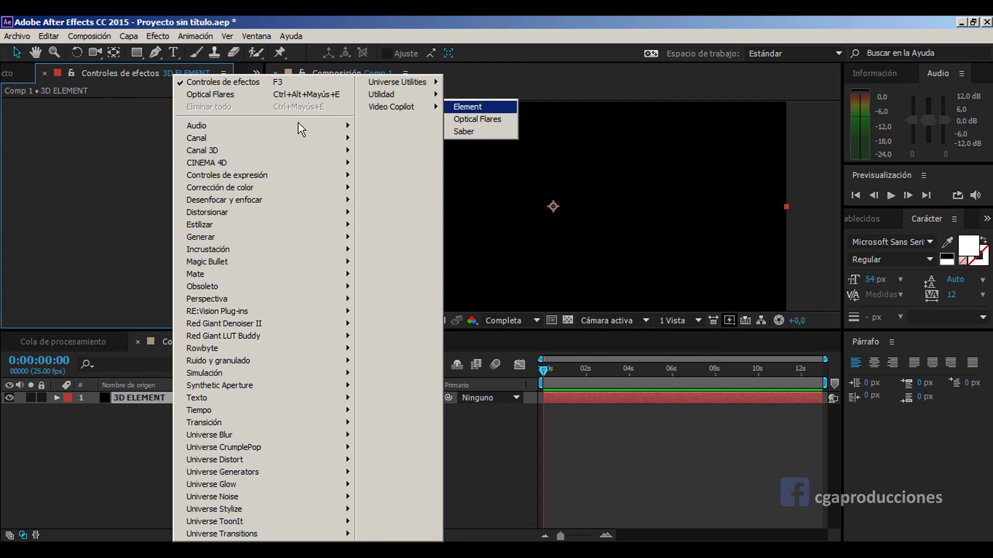
key(Escape)
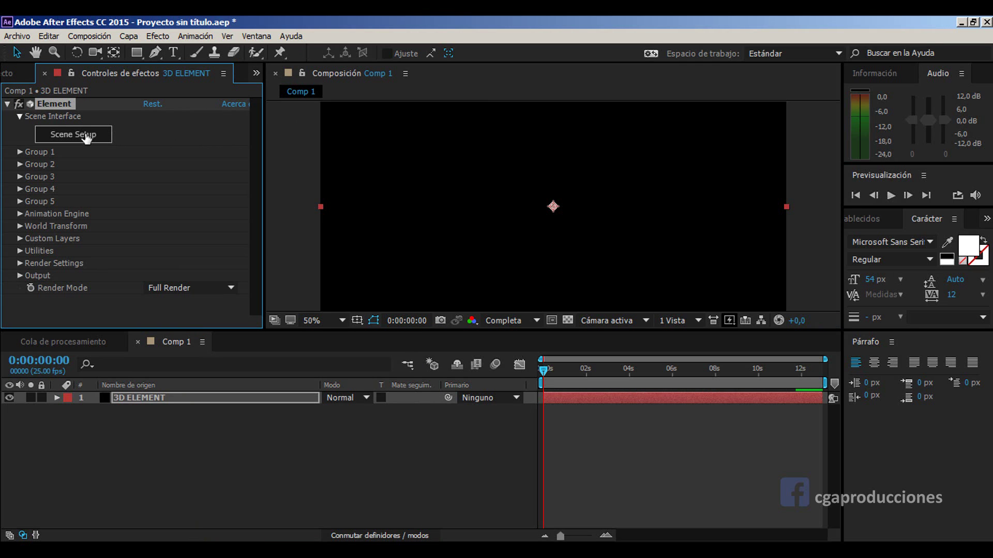
Step: In Scene Setup, import SABER_TEST.obj and SABER_TEST_LUZ.obj from tutorial saber/03OBJ
click(86, 135)
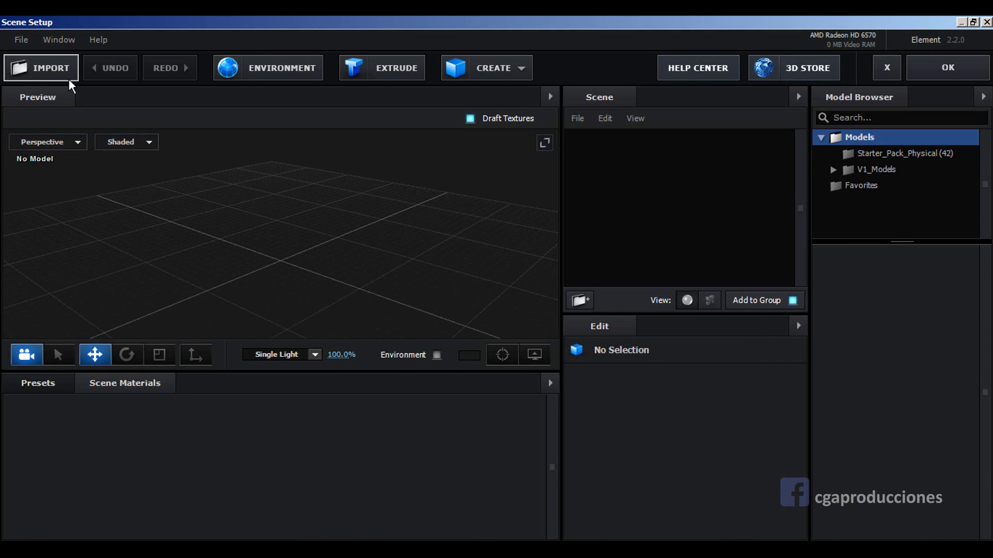
click(52, 70)
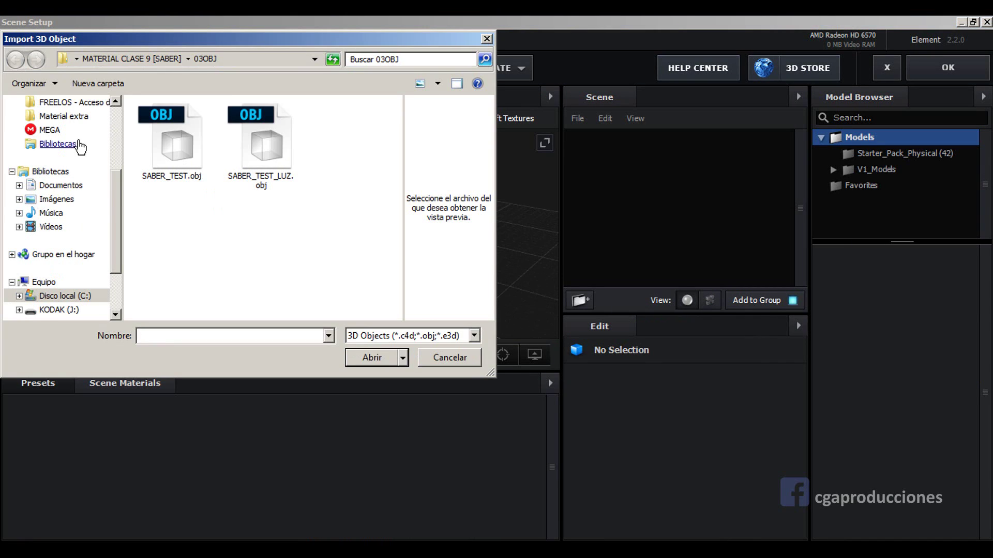
drag(115, 202, 116, 126)
click(56, 122)
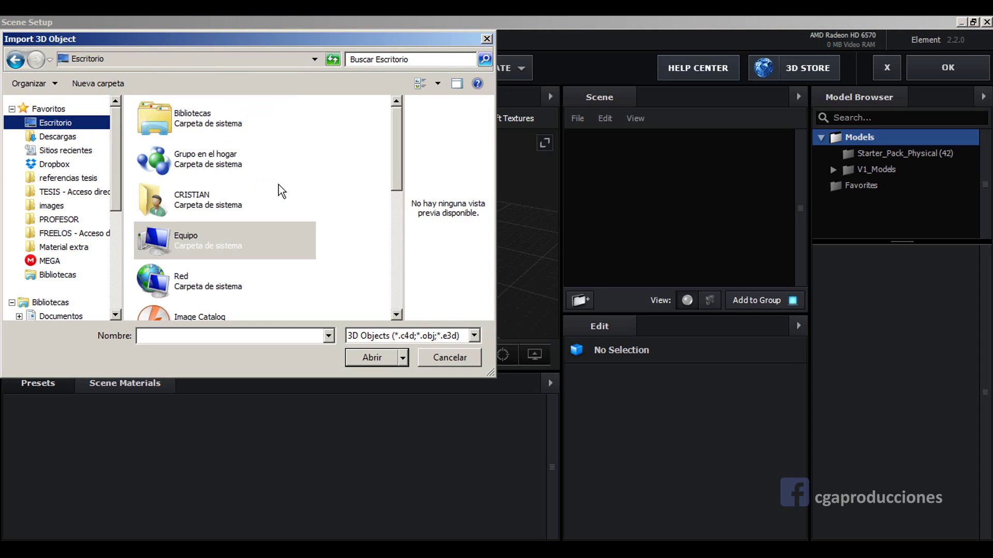
scroll(181, 170, down, 1)
scroll(207, 171, down, 2)
scroll(218, 181, up, 1)
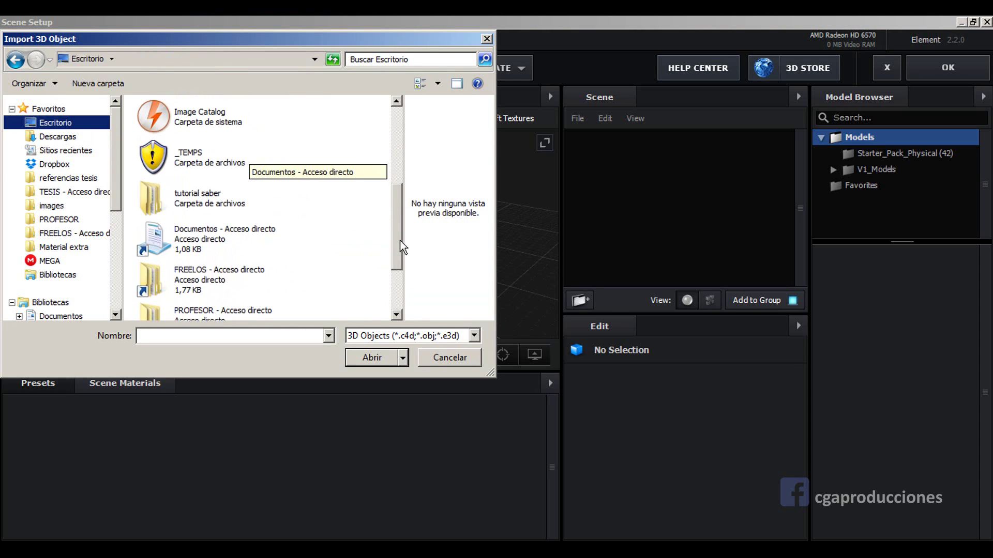
double_click(217, 199)
double_click(175, 140)
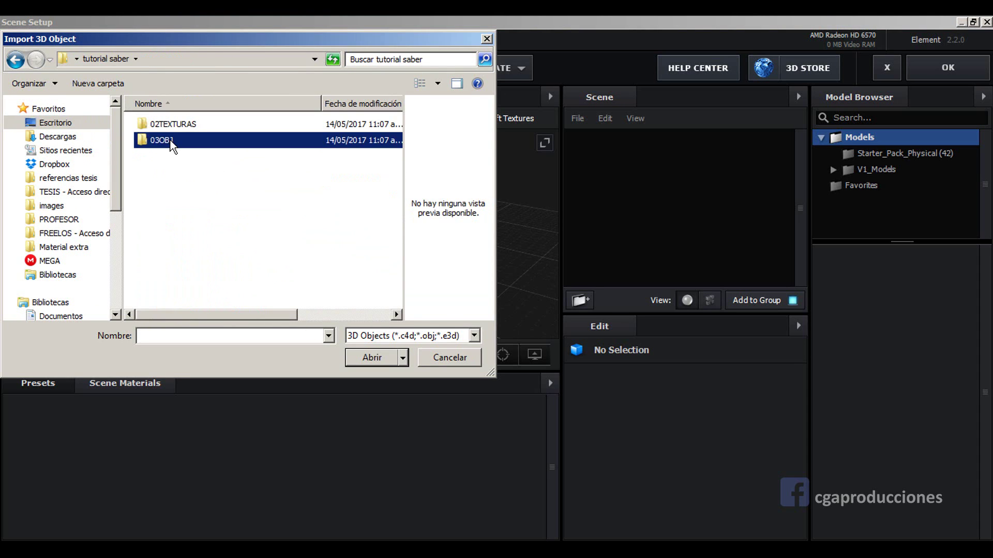
click(175, 137)
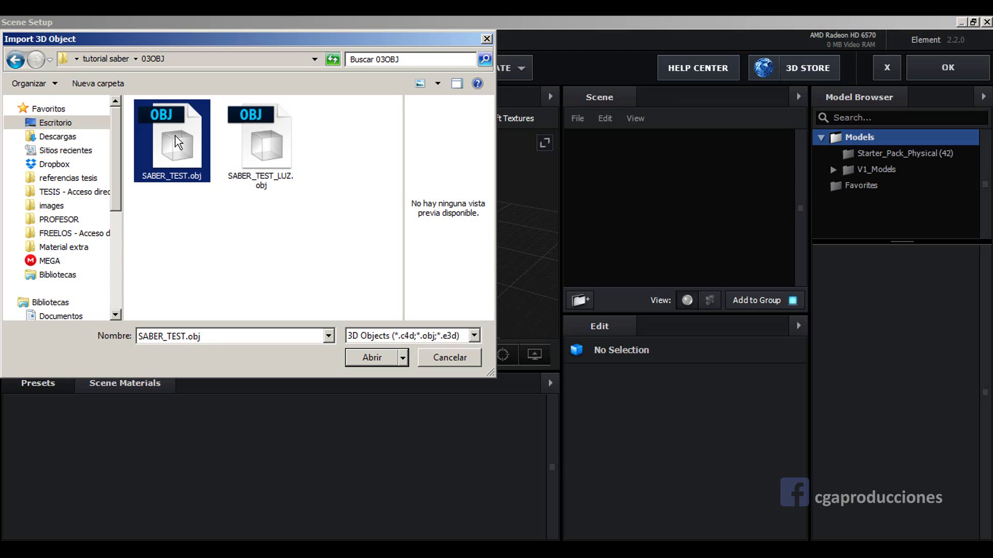
ctrl+click(274, 142)
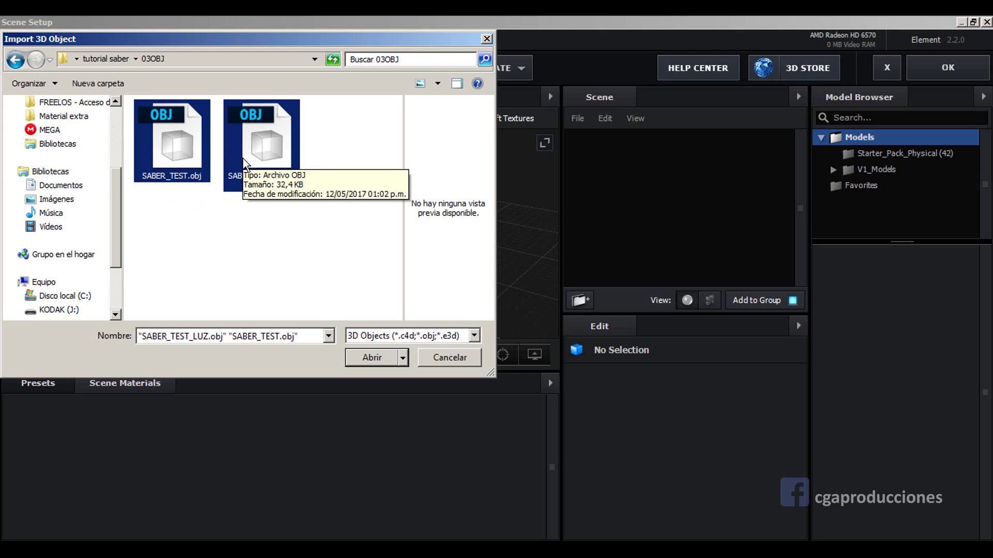
click(357, 358)
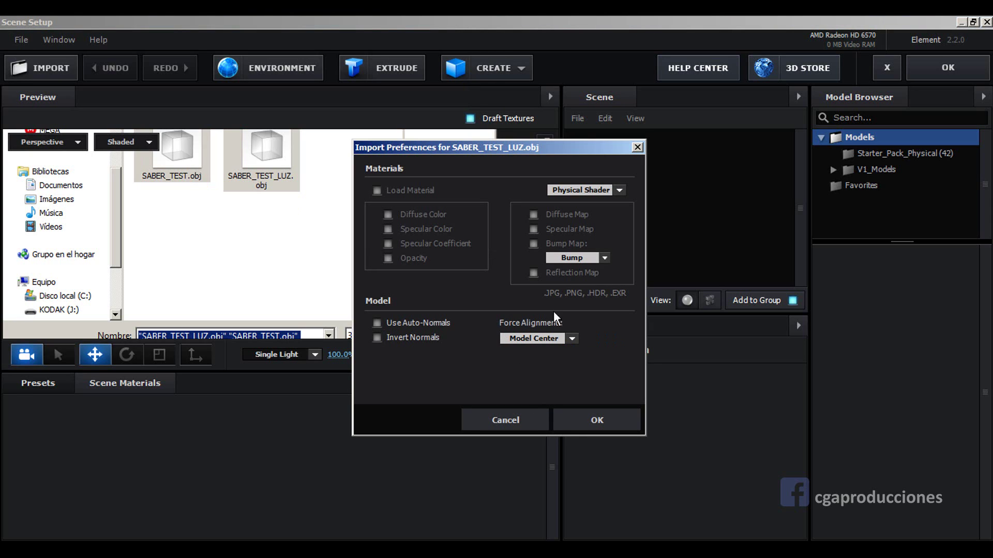
Step: Set Force Alignment to From Model for both imported saber models
click(538, 339)
click(544, 351)
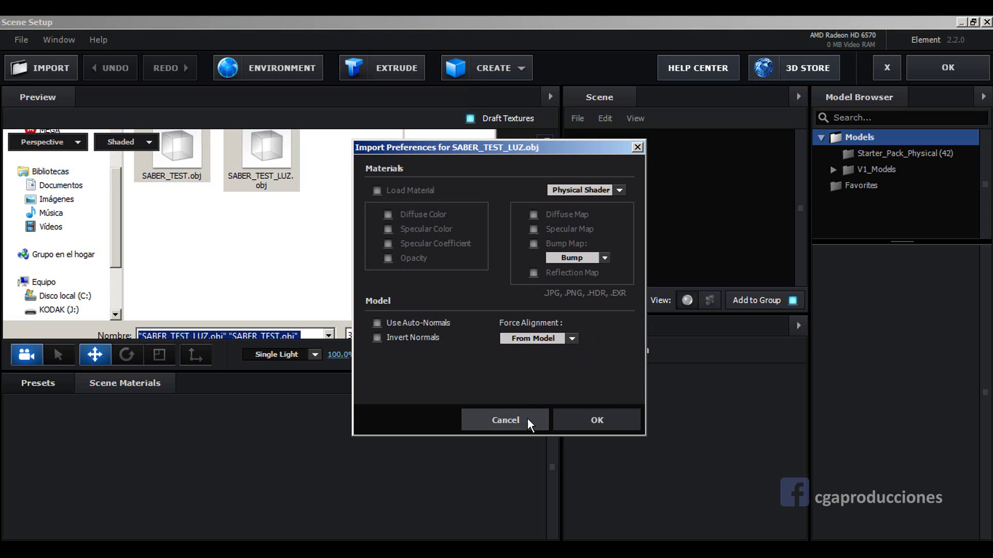
click(591, 419)
click(550, 339)
click(542, 349)
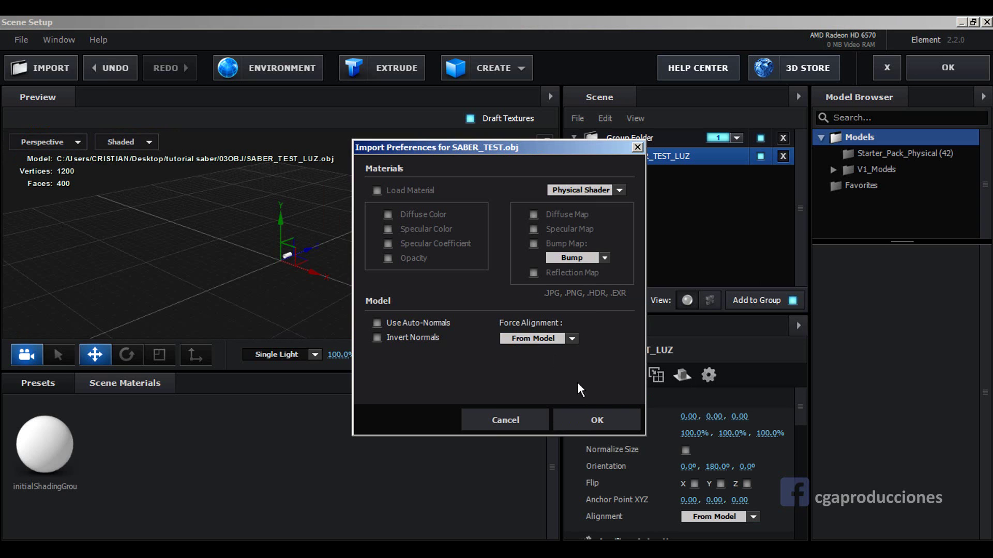
click(589, 416)
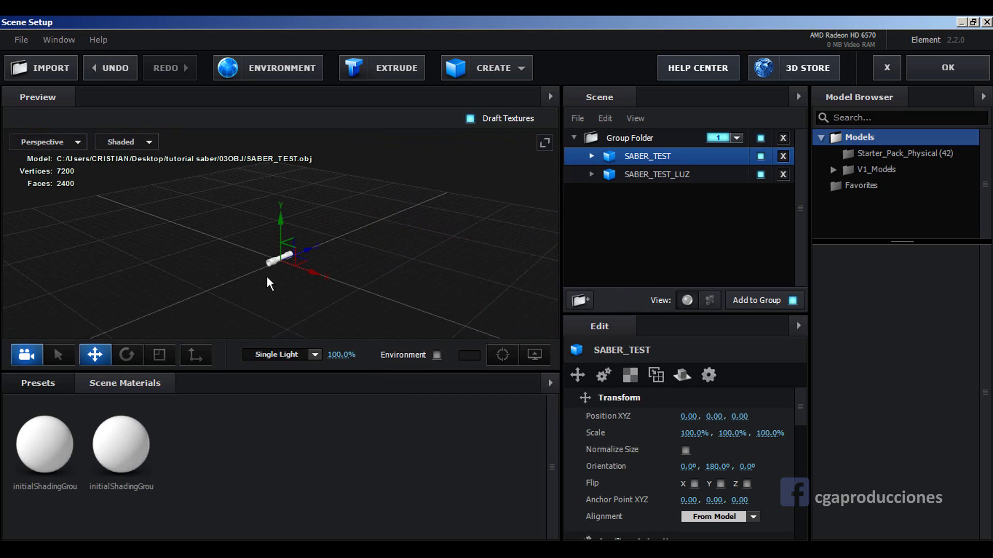
Step: Scale the saber group up to about 1312% and orbit close to the saber's end
click(312, 281)
scroll(304, 263, up, 5)
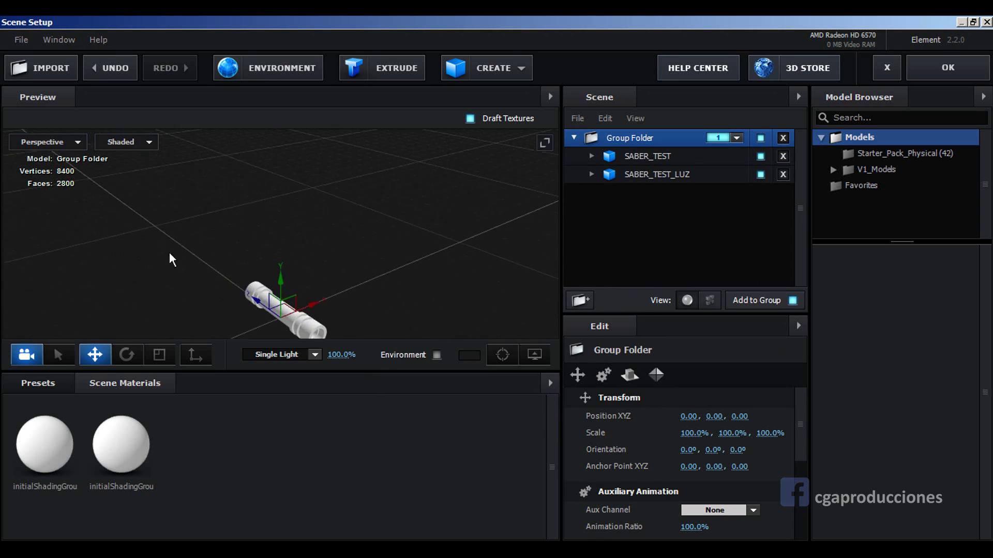
scroll(172, 259, up, 5)
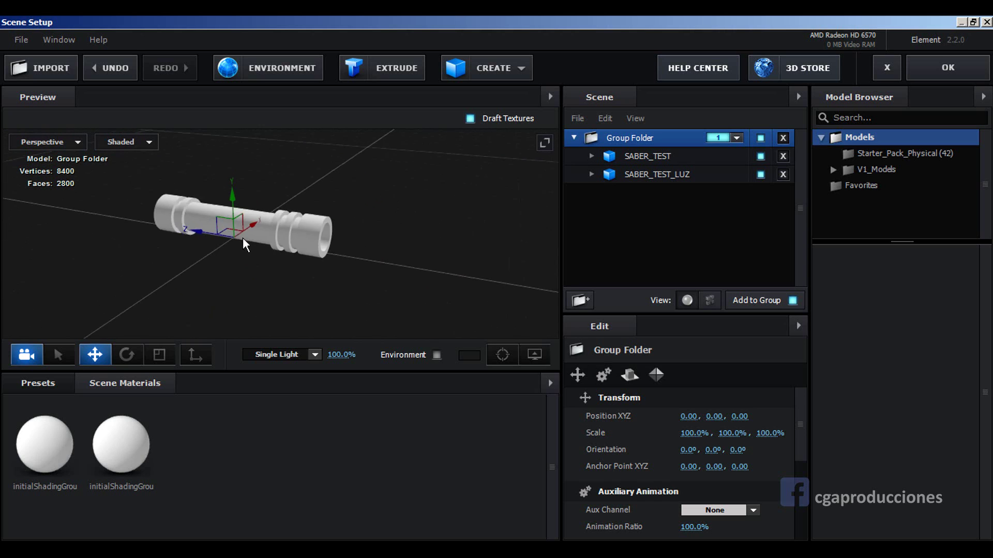
scroll(245, 245, down, 4)
scroll(290, 222, down, 3)
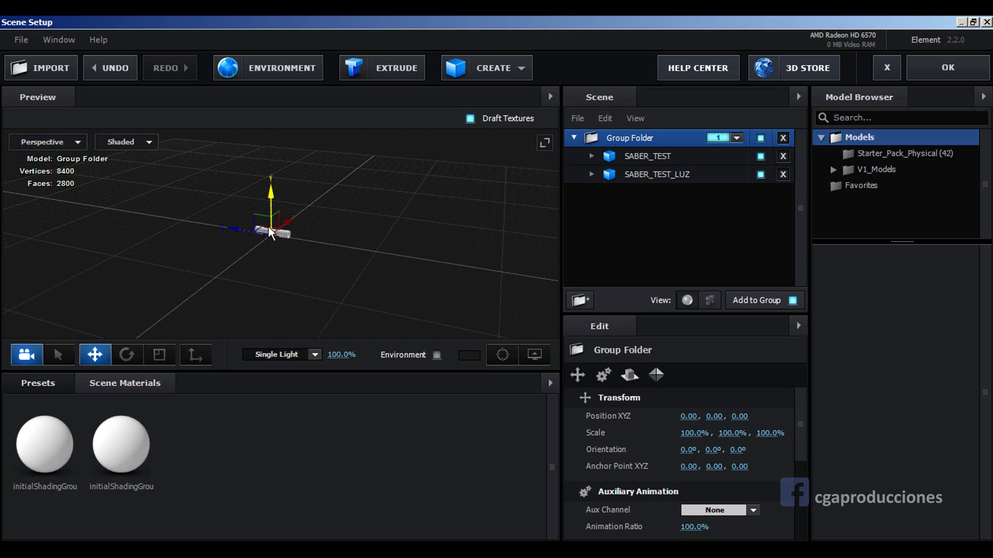
key(r)
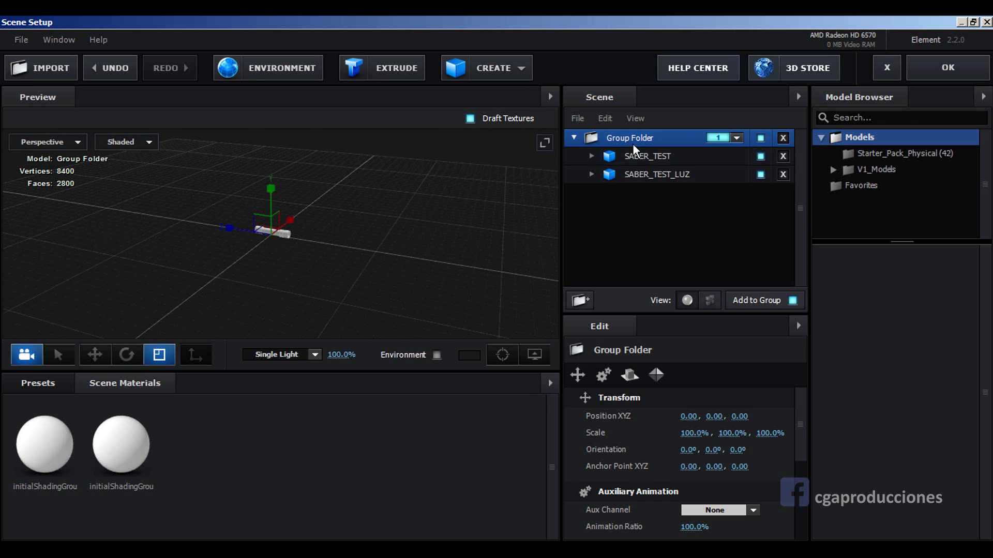
mouse_move(269, 230)
mouse_down()
mouse_move(305, 234)
mouse_move(290, 216)
mouse_up()
scroll(224, 265, down, 3)
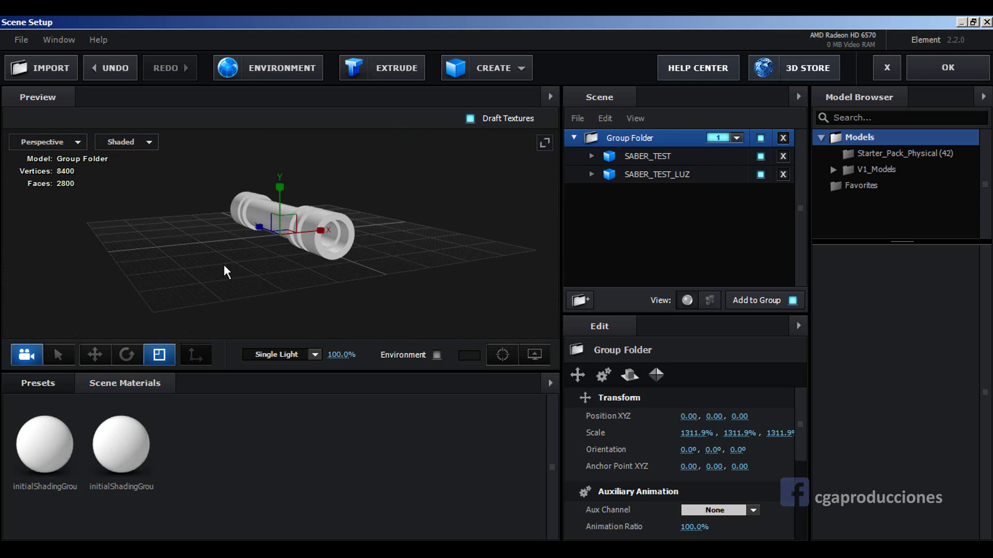
drag(305, 269, 208, 205)
scroll(318, 249, up, 5)
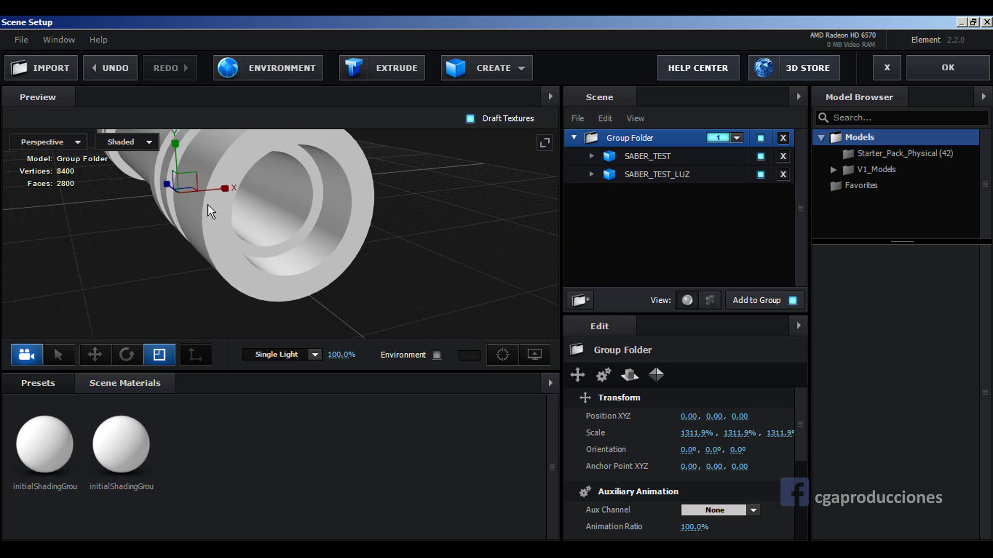
Step: Undo the accidental nudge so SABER_TEST_LUZ sits at 0, 0, 0 with the hilt
click(653, 155)
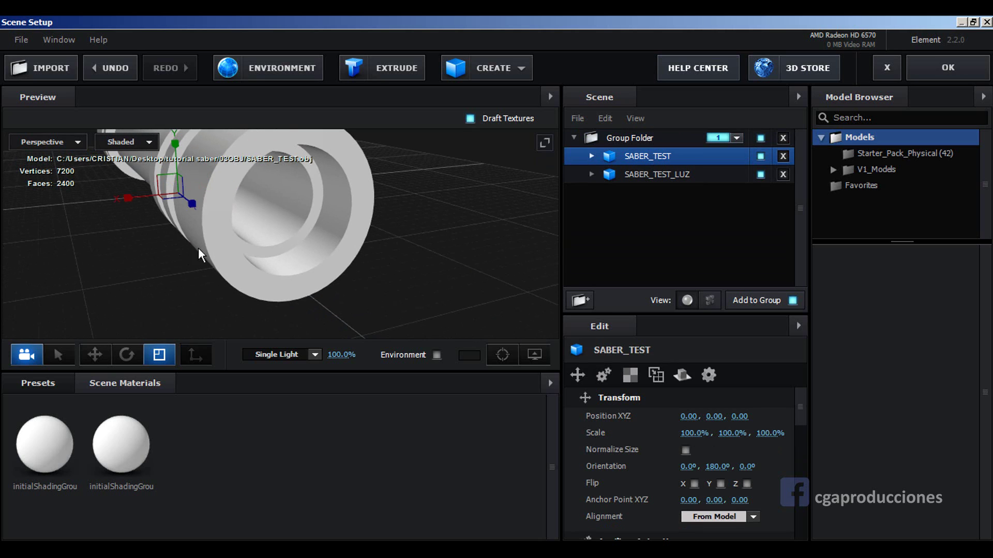
key(w)
click(641, 174)
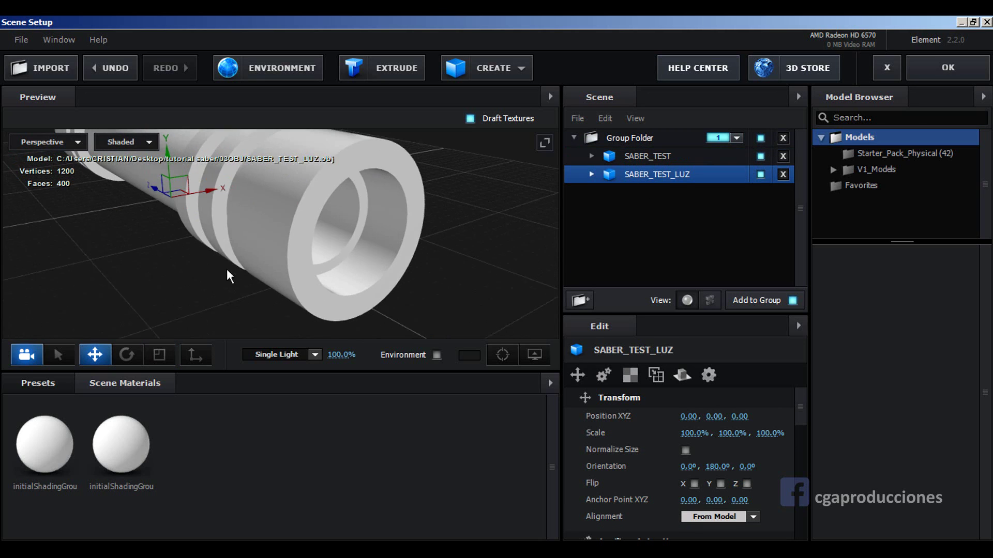
drag(167, 196, 170, 201)
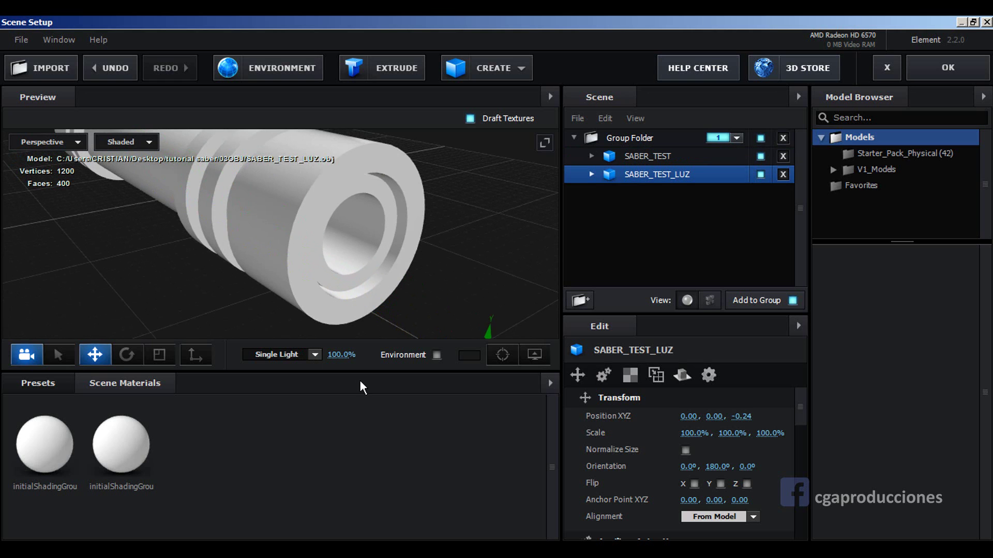
key(ctrl+z)
mouse_move(99, 211)
mouse_down()
mouse_move(269, 234)
mouse_move(333, 193)
mouse_move(106, 224)
mouse_move(142, 266)
mouse_up()
mouse_move(77, 290)
mouse_down()
mouse_move(294, 232)
mouse_move(64, 289)
mouse_up()
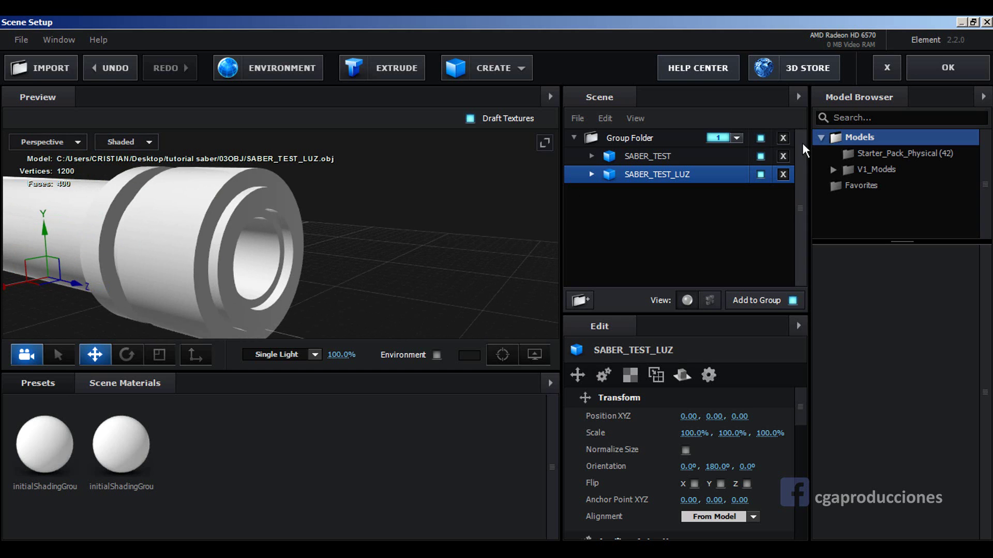
Step: Select SABER_TEST and reframe the preview on a side view of the hilt
click(646, 157)
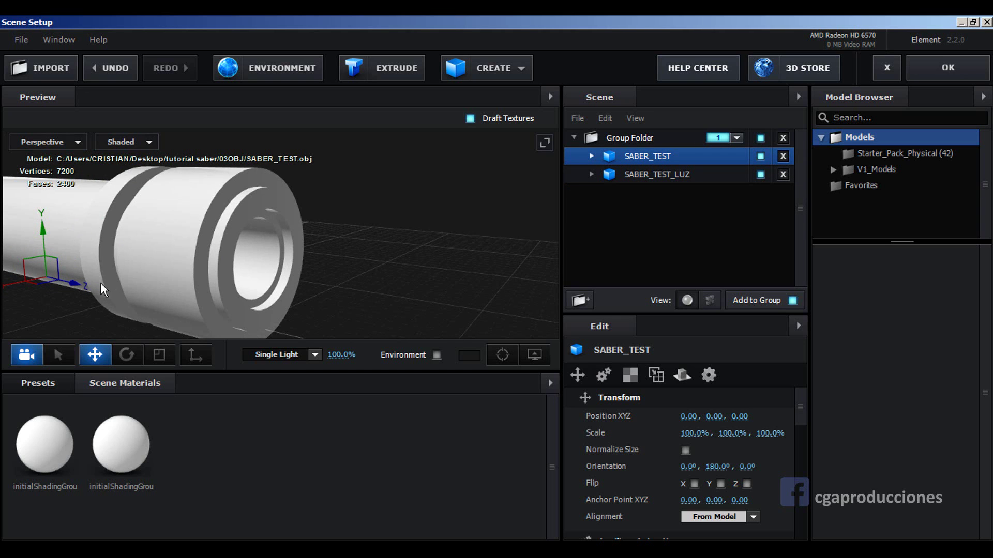
mouse_move(443, 212)
mouse_down()
mouse_move(517, 198)
mouse_move(162, 219)
mouse_up()
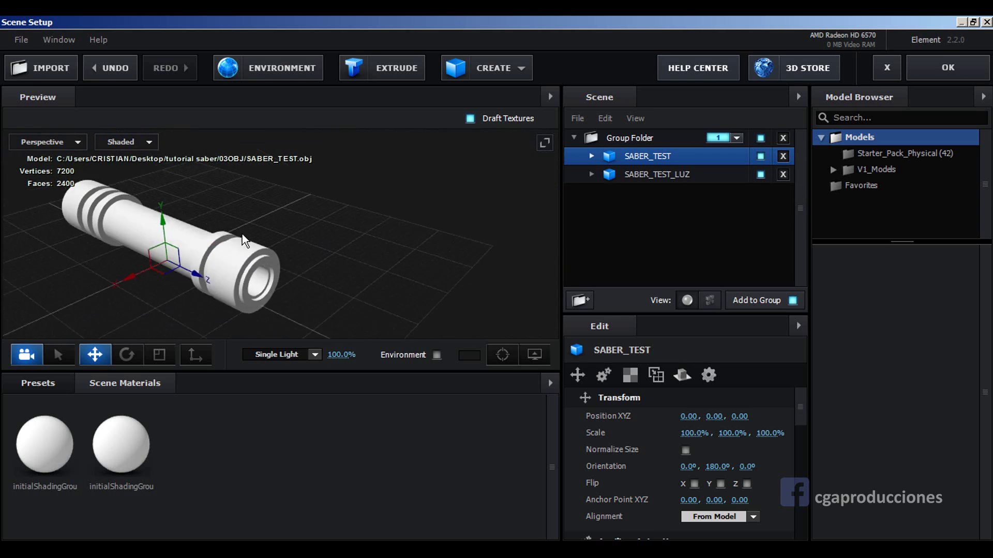
scroll(209, 293, up, 3)
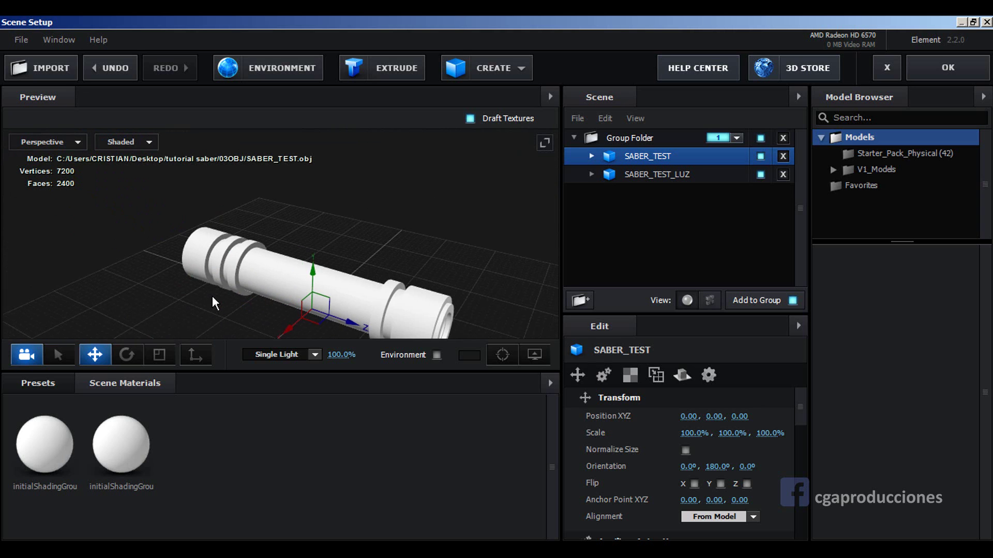
scroll(196, 246, up, 2)
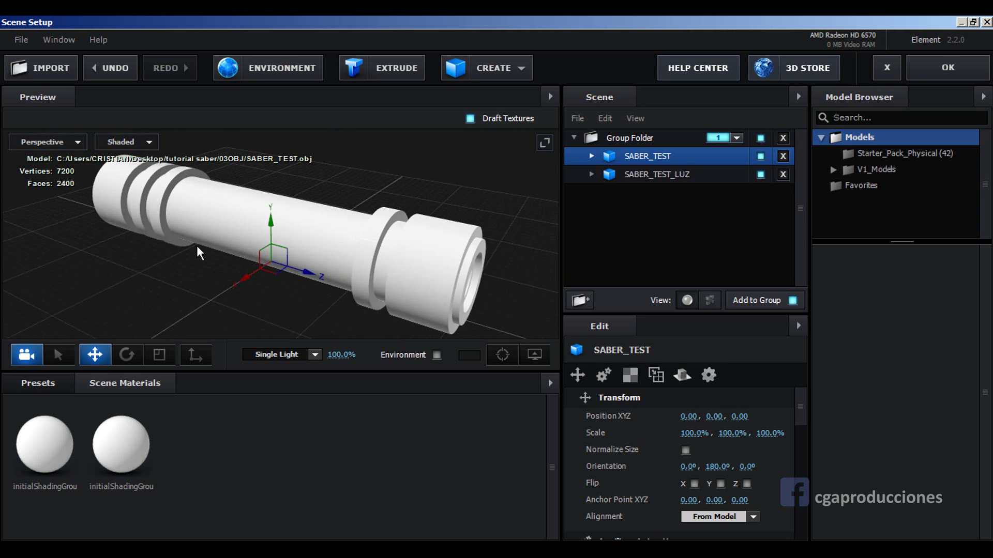
drag(196, 246, 521, 249)
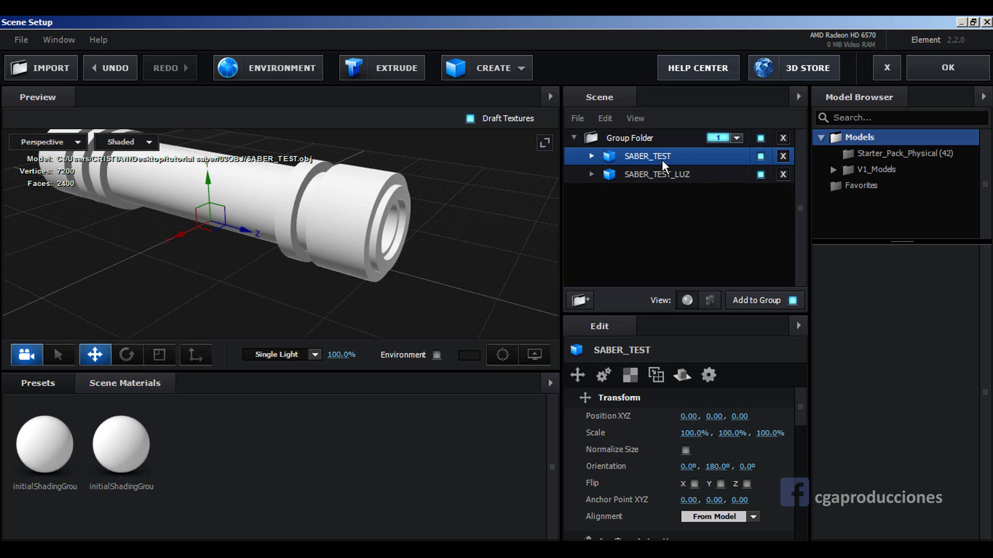
Step: Expand SABER_TEST and open its initialShadingGroup material's diffuse texture channel
click(595, 156)
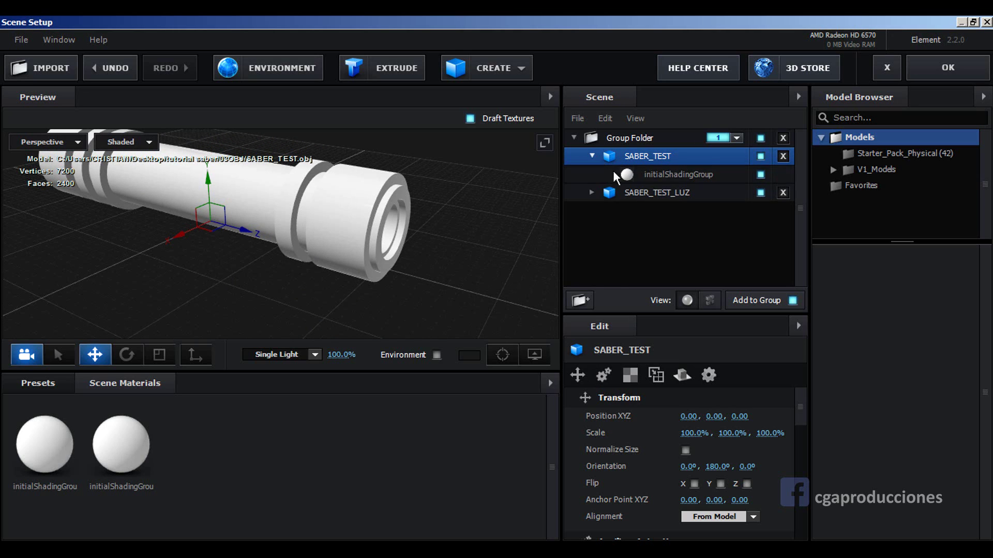
click(661, 175)
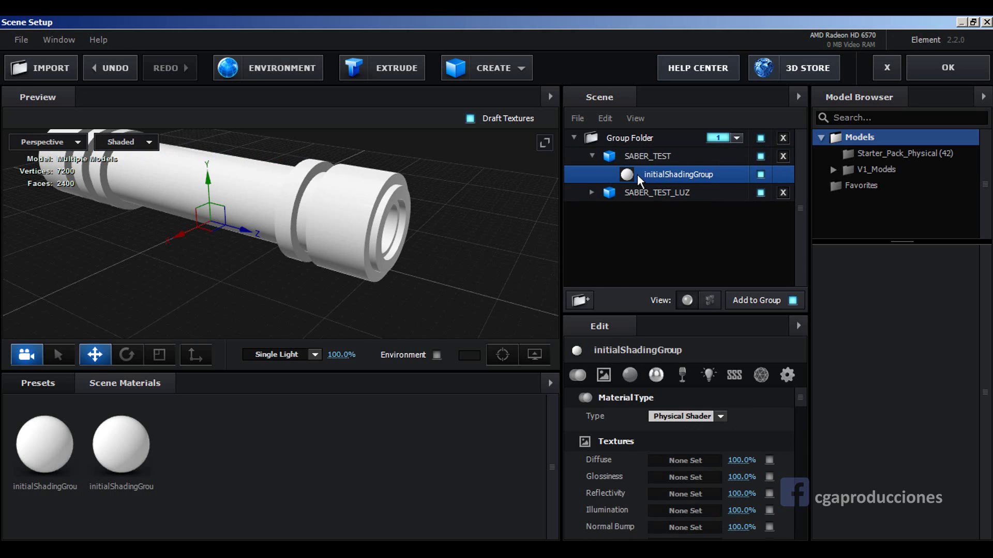
click(48, 462)
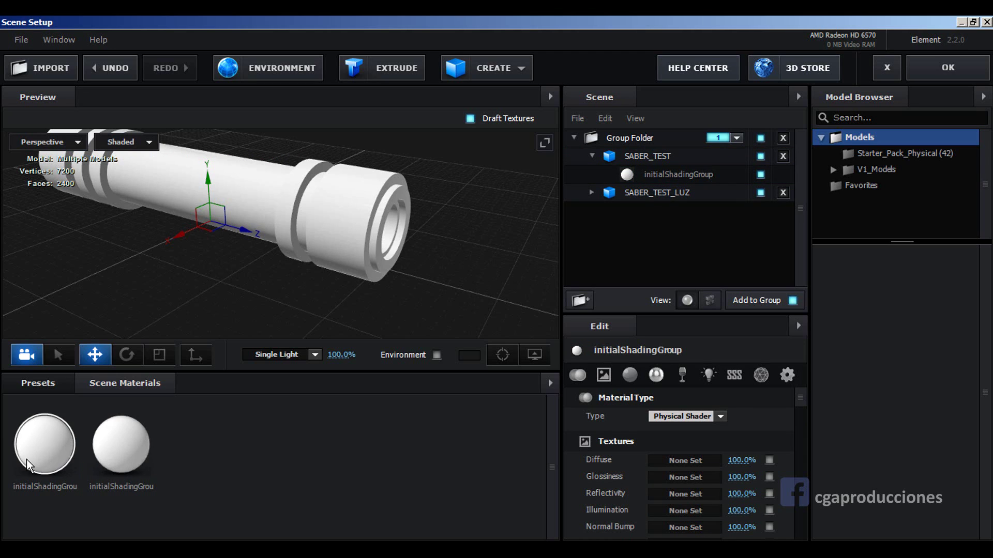
click(700, 176)
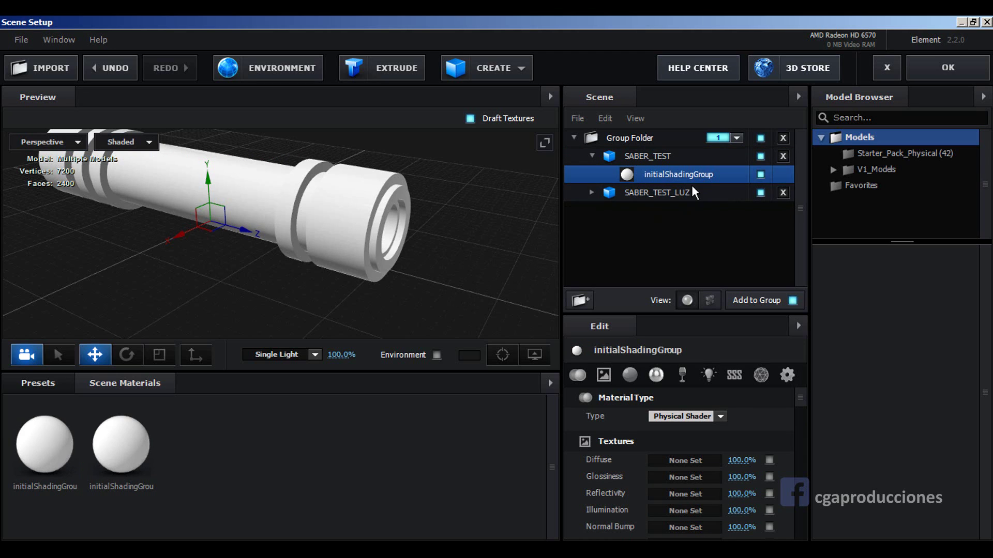
click(606, 374)
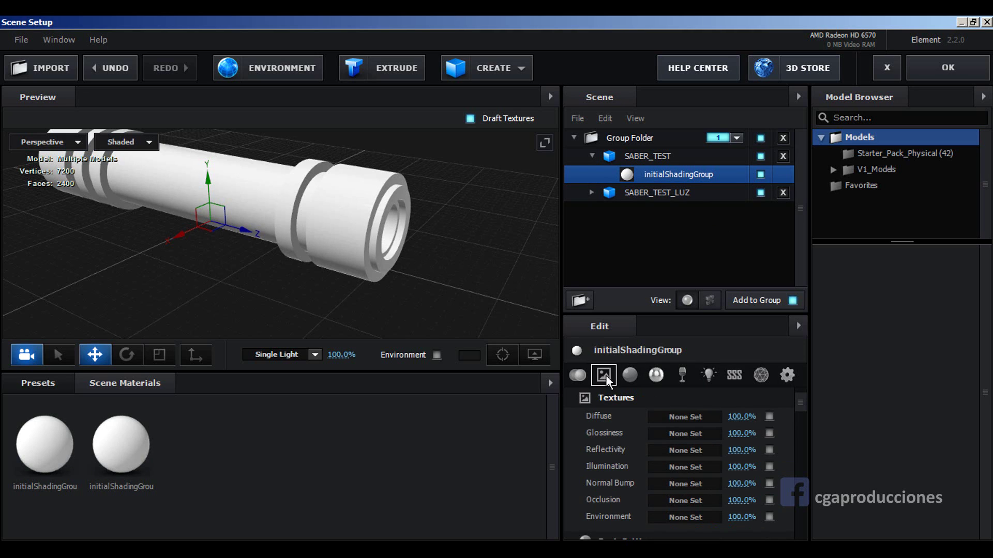
click(677, 415)
Step: Load iron_texture637.jpg from tutorial saber/02TEXTURAS as the diffuse texture
click(767, 281)
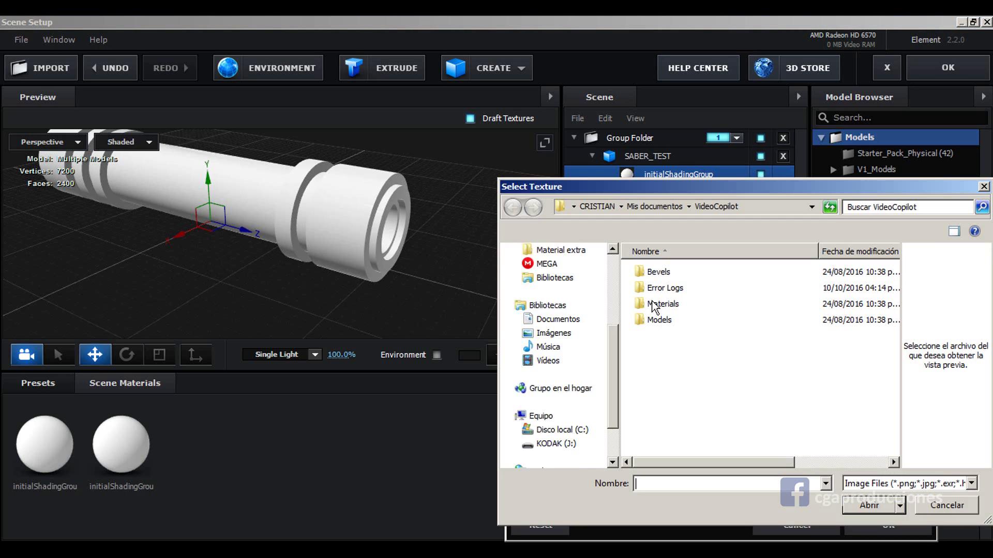
click(553, 273)
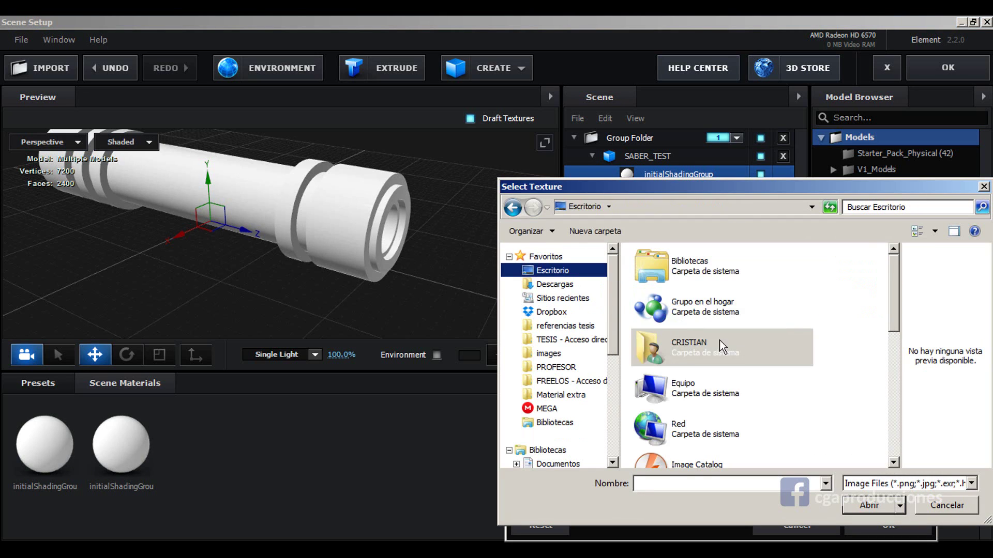
click(726, 407)
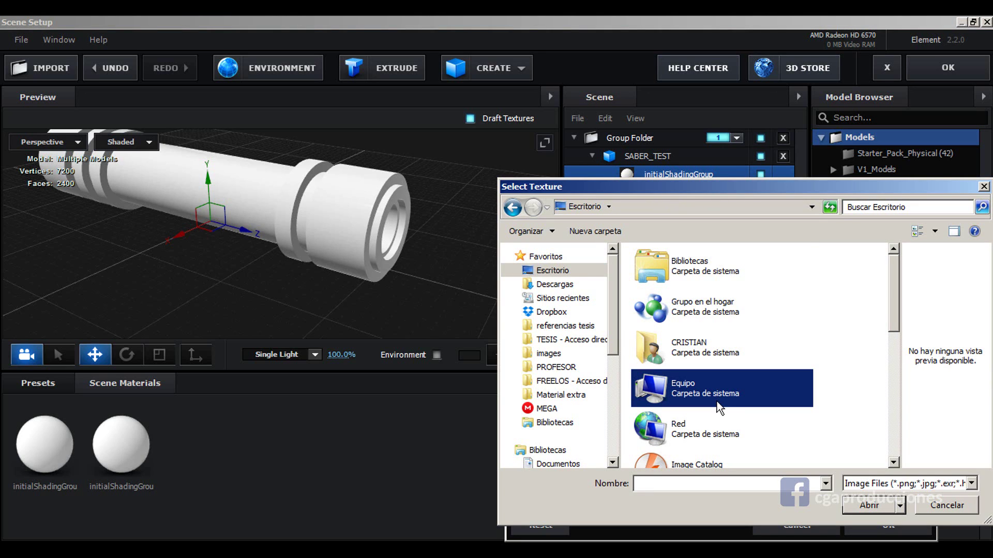
scroll(722, 408, down, 3)
double_click(705, 257)
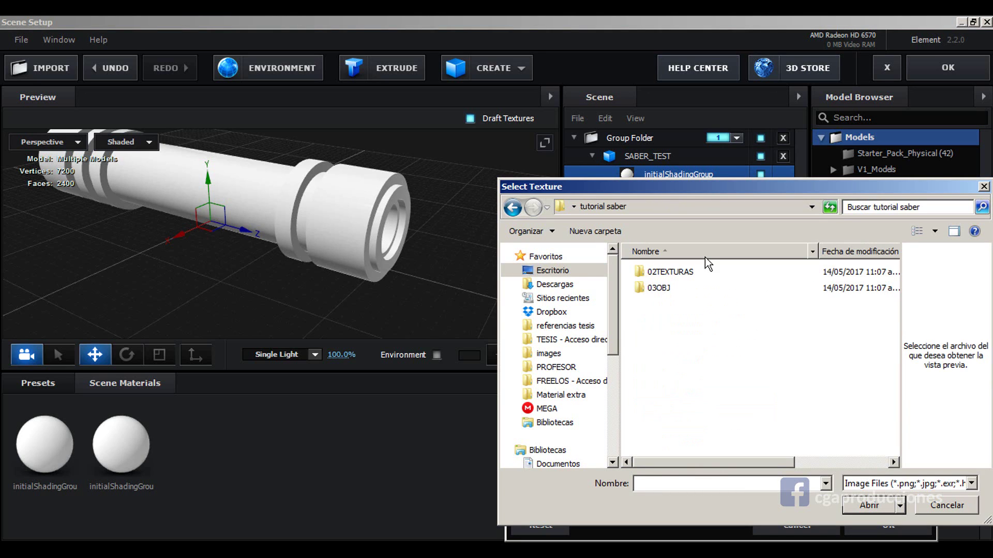
double_click(668, 276)
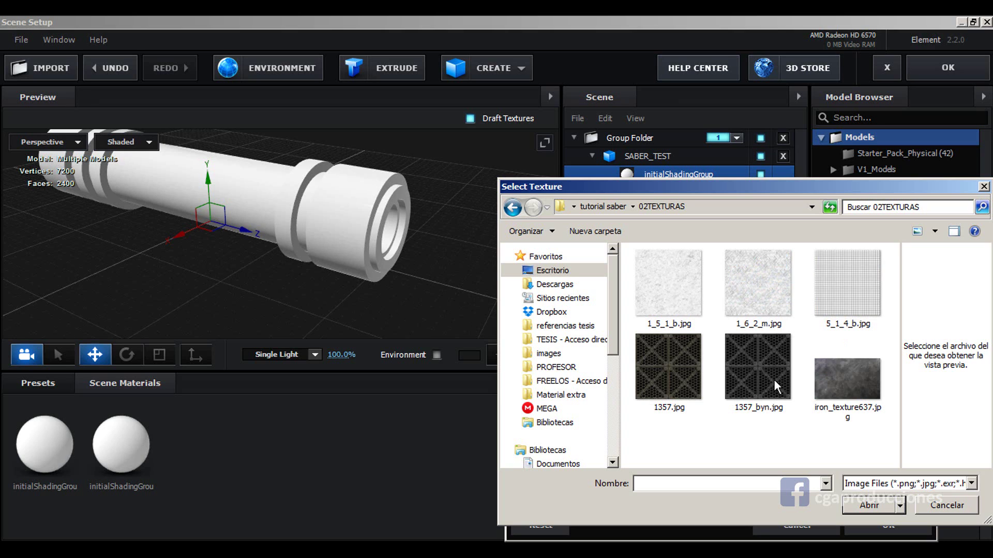
double_click(856, 382)
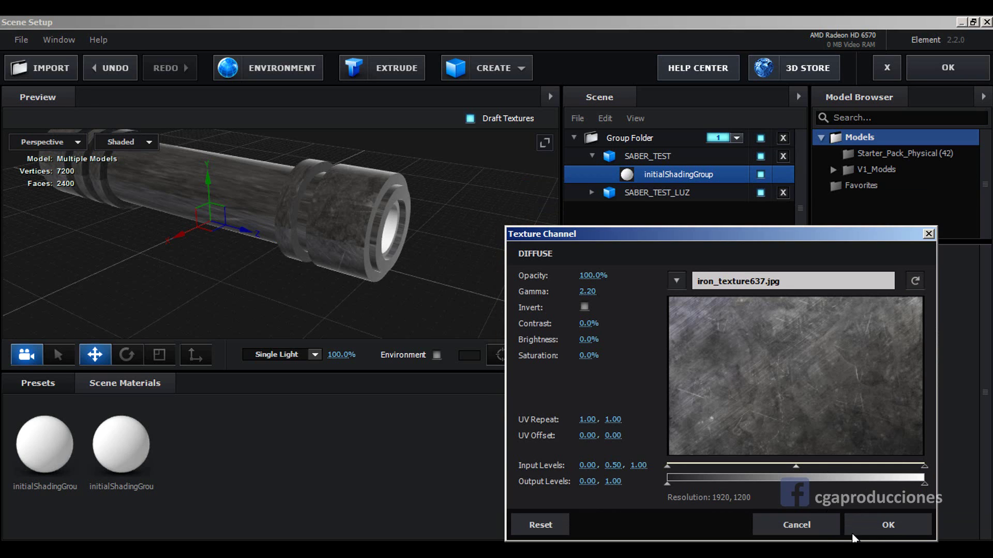
click(885, 527)
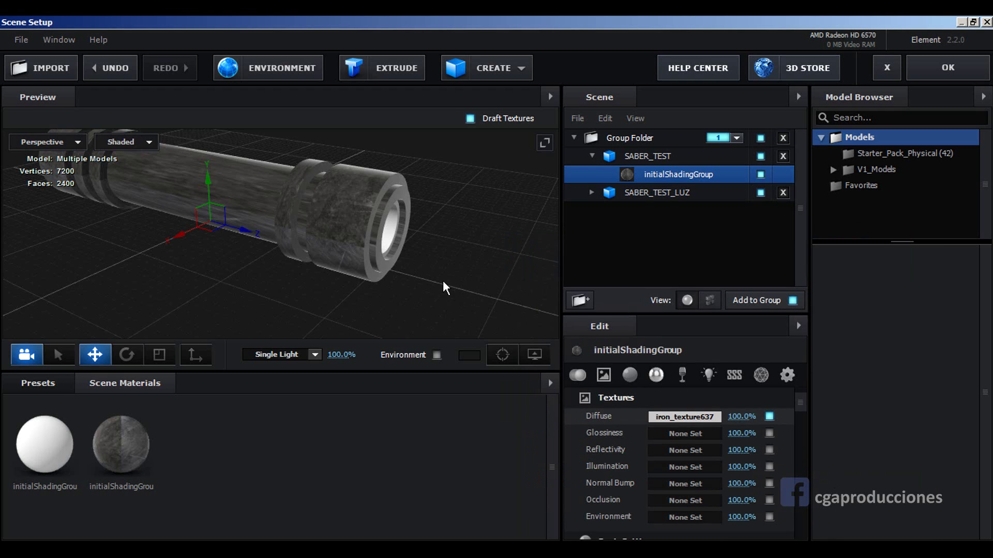
mouse_move(443, 280)
mouse_down()
mouse_move(640, 357)
mouse_move(428, 274)
mouse_up()
Step: Set the hilt material's diffuse colour to dark grey 5F5F5F and inspect the shading
scroll(391, 243, up, 5)
scroll(323, 287, down, 3)
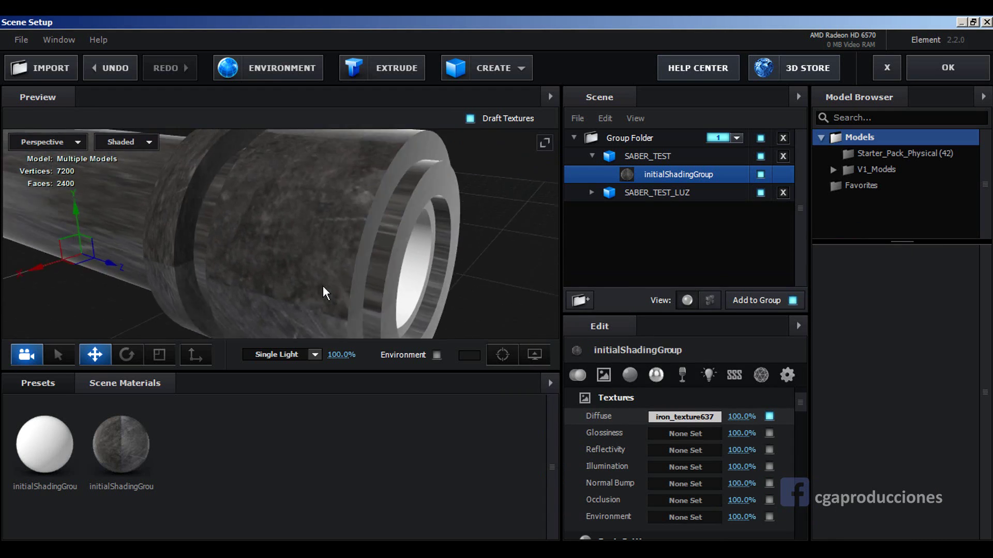
scroll(714, 474, down, 1)
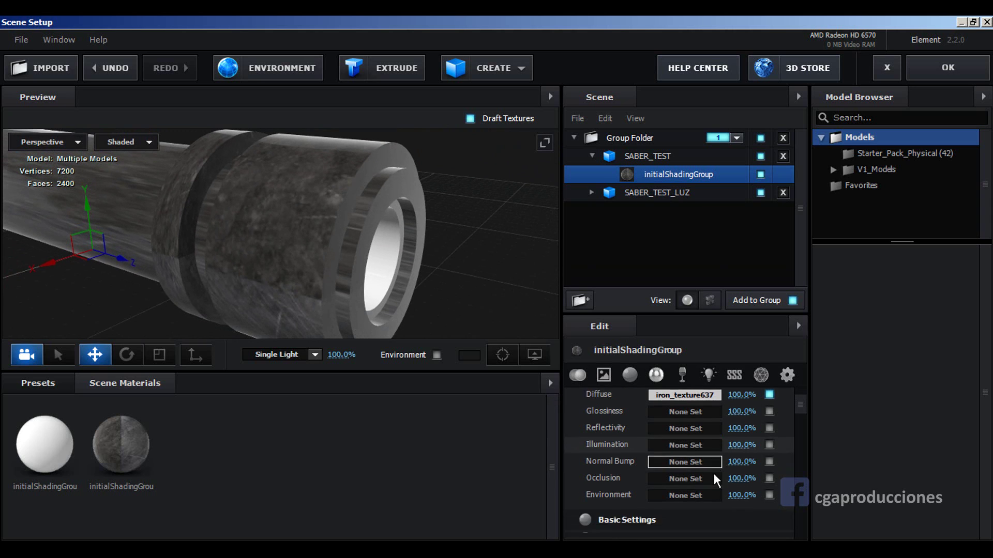
scroll(714, 473, down, 4)
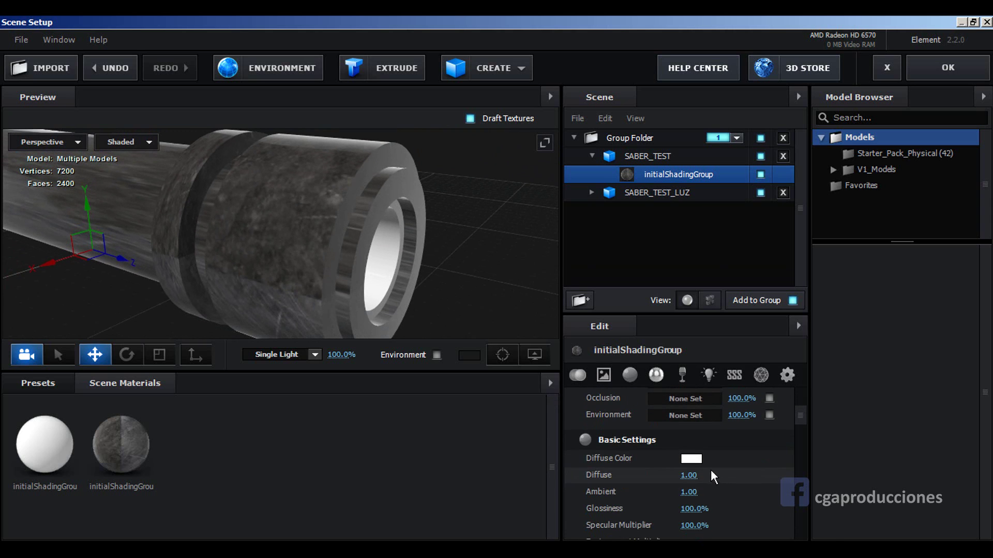
click(691, 459)
drag(589, 384, 537, 464)
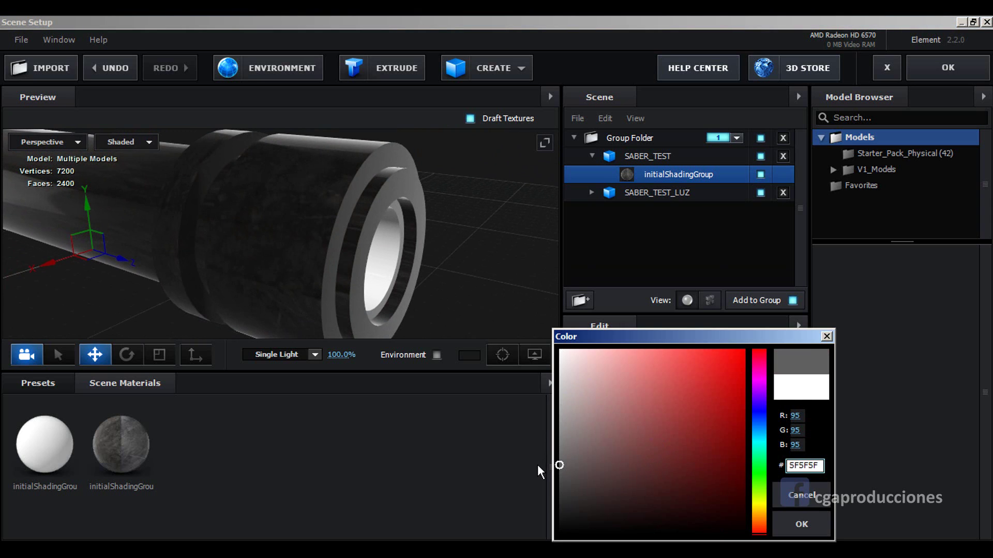
click(802, 525)
mouse_move(455, 280)
mouse_down()
mouse_move(229, 262)
mouse_move(229, 247)
mouse_up()
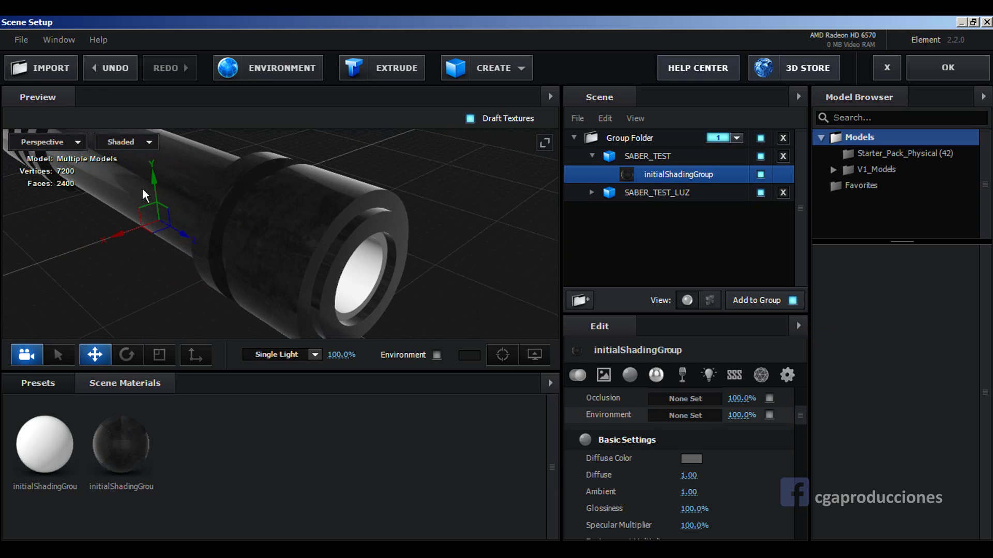
mouse_move(144, 194)
mouse_down()
mouse_move(305, 280)
mouse_move(219, 222)
mouse_move(187, 240)
mouse_move(194, 263)
mouse_move(186, 241)
mouse_move(268, 238)
mouse_move(202, 197)
mouse_up()
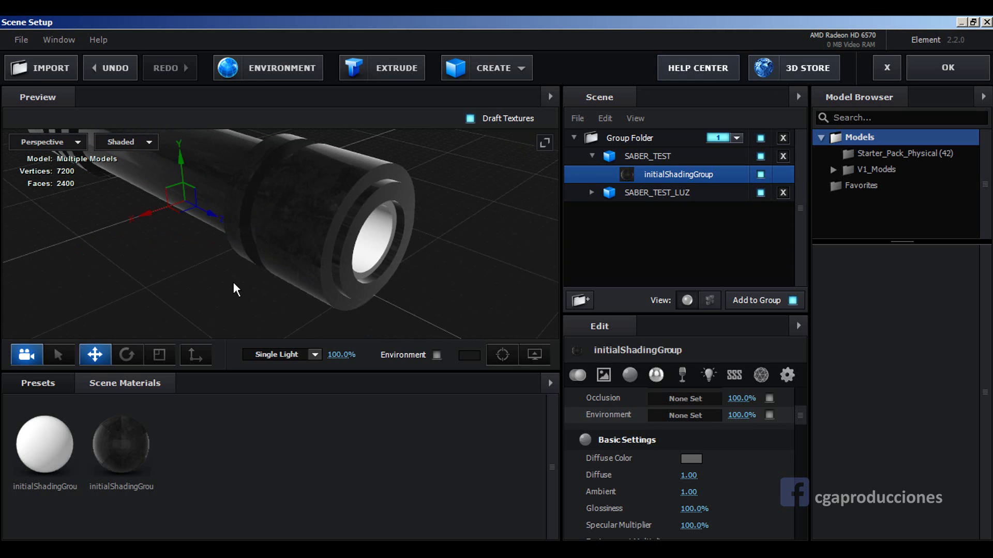
mouse_move(234, 282)
mouse_down()
mouse_move(194, 256)
mouse_move(263, 302)
mouse_move(312, 291)
mouse_move(257, 290)
mouse_move(170, 230)
mouse_up()
Step: Raise reflectivity intensity to 10% and set the reflection colour to dark grey
scroll(641, 455, down, 3)
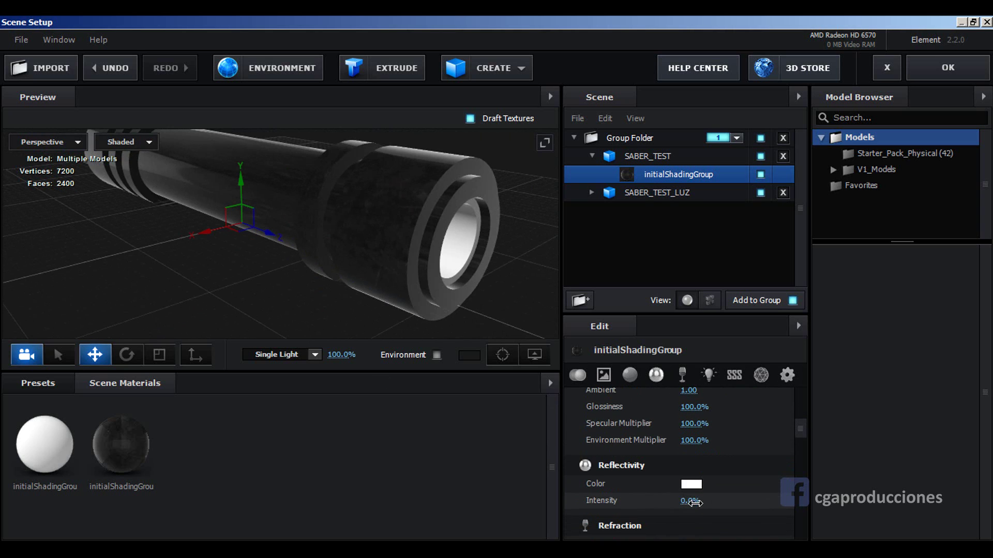
drag(693, 502, 693, 483)
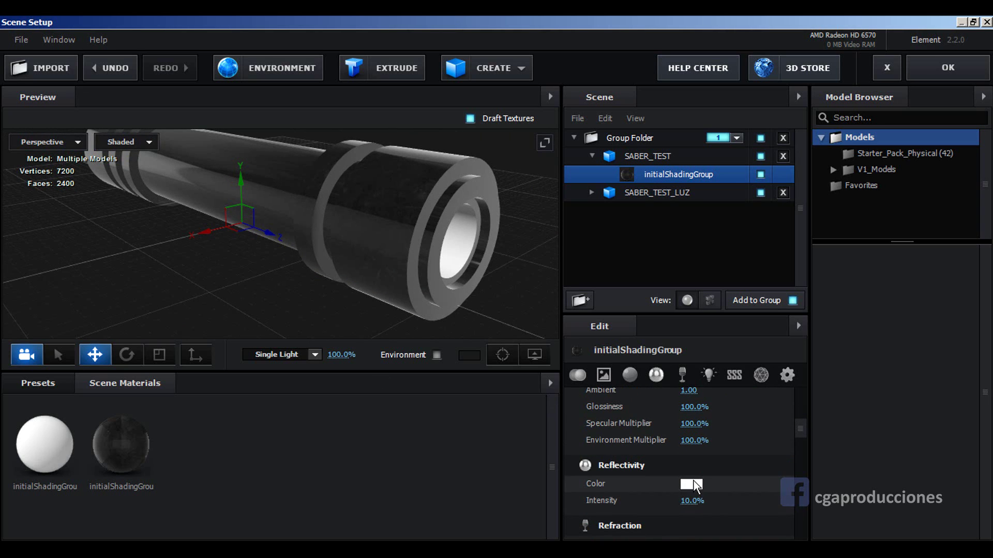
click(693, 483)
mouse_move(559, 418)
mouse_down()
mouse_move(504, 462)
mouse_move(495, 397)
mouse_move(500, 480)
mouse_up()
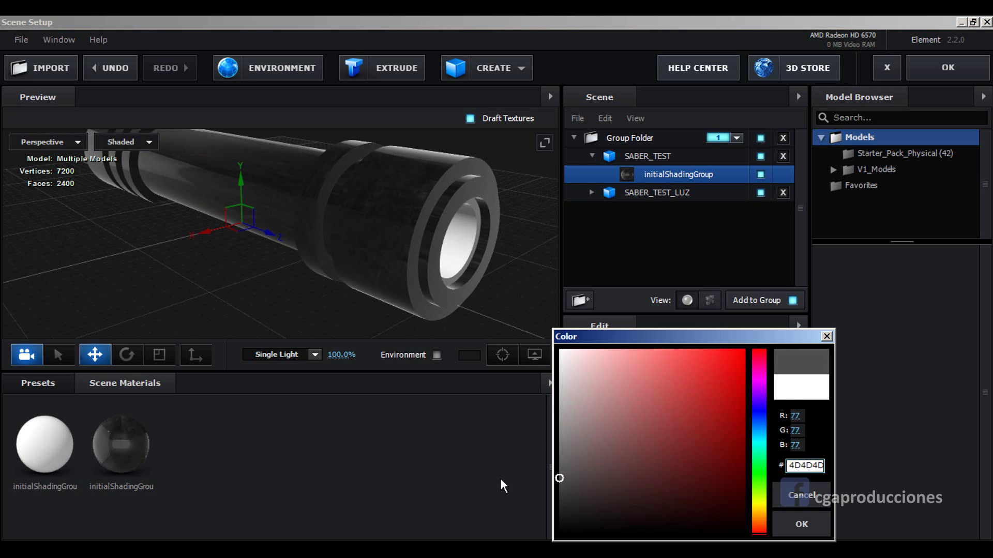
click(801, 525)
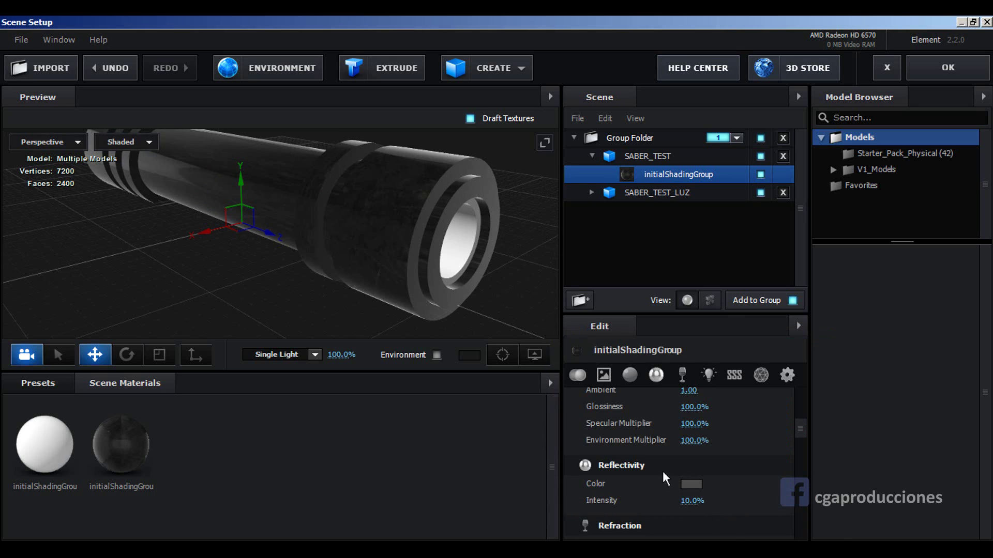
Step: Set glossiness to 69% and reflectivity intensity to 19%, checking the reflections
drag(693, 407, 684, 415)
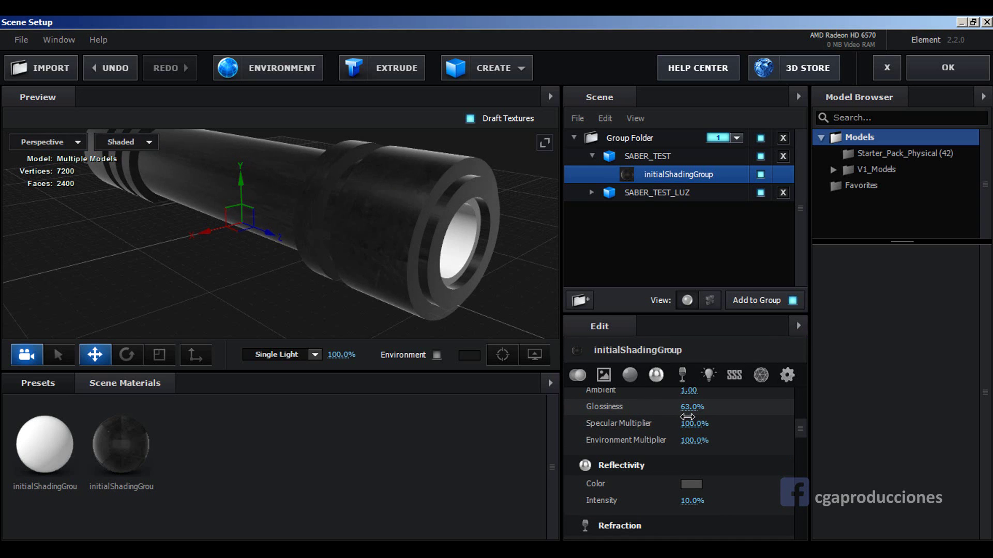
drag(680, 415, 683, 415)
mouse_move(280, 287)
mouse_down()
mouse_move(375, 310)
mouse_move(300, 272)
mouse_move(241, 314)
mouse_move(362, 289)
mouse_move(279, 272)
mouse_move(250, 281)
mouse_move(306, 301)
mouse_move(282, 317)
mouse_move(286, 282)
mouse_move(386, 270)
mouse_move(356, 329)
mouse_move(257, 279)
mouse_move(272, 266)
mouse_move(311, 294)
mouse_move(313, 340)
mouse_move(266, 273)
mouse_move(555, 392)
mouse_up()
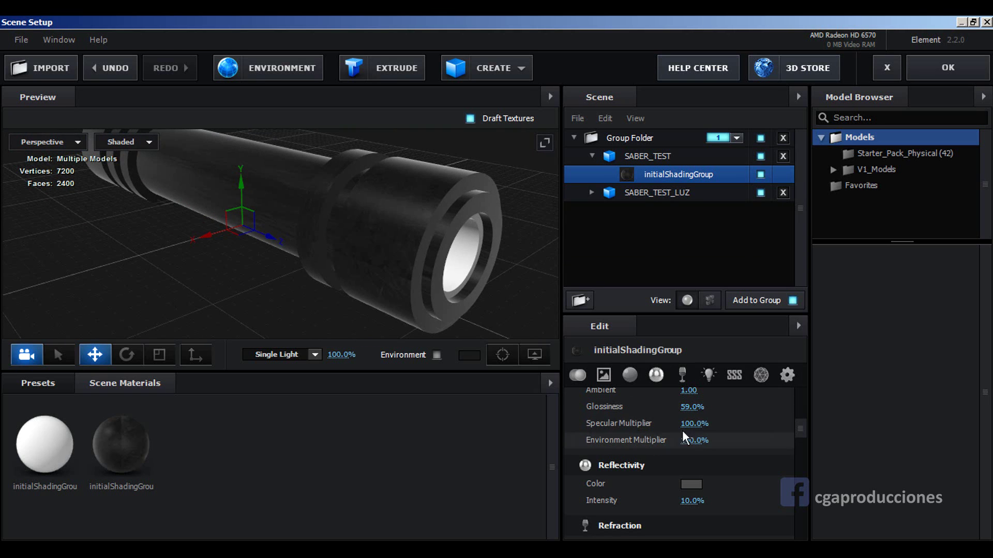
drag(689, 407, 700, 409)
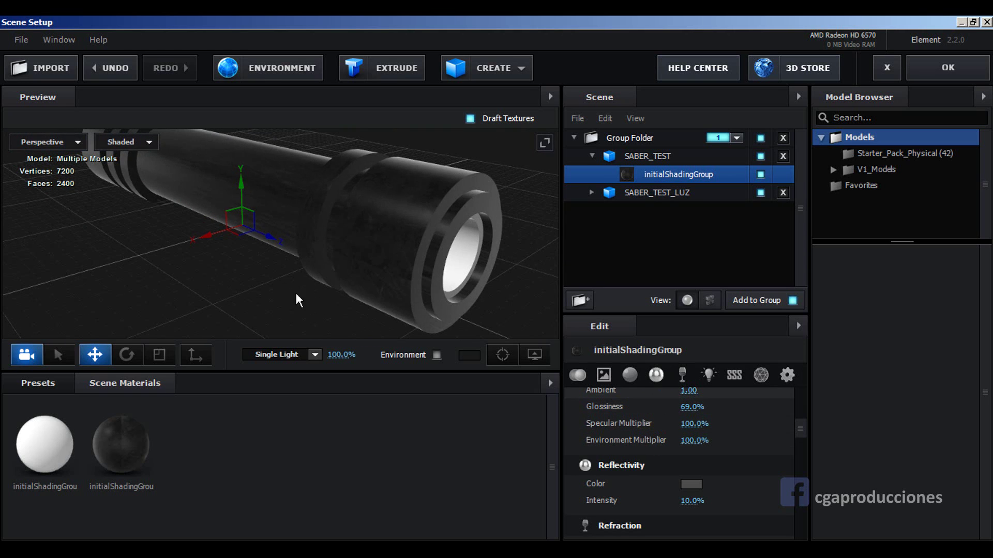
drag(295, 294, 302, 293)
drag(692, 501, 699, 501)
mouse_move(227, 290)
mouse_down()
mouse_move(304, 326)
mouse_move(238, 290)
mouse_move(427, 250)
mouse_up()
Step: Load 5_1_4_b.jpg as the normal bump texture, replacing 1_6_2_m.jpg, and lower its amount
scroll(737, 408, up, 3)
scroll(709, 419, up, 3)
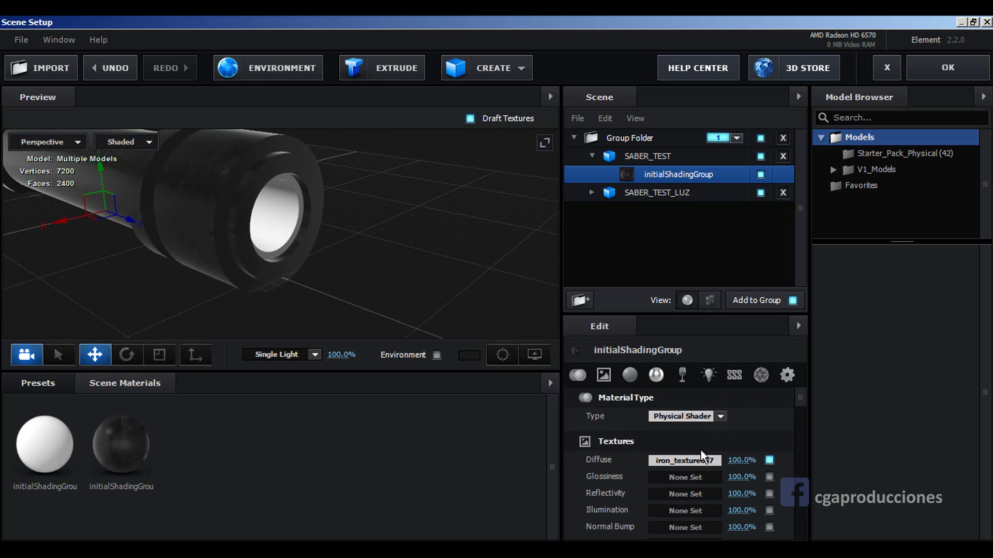
click(692, 528)
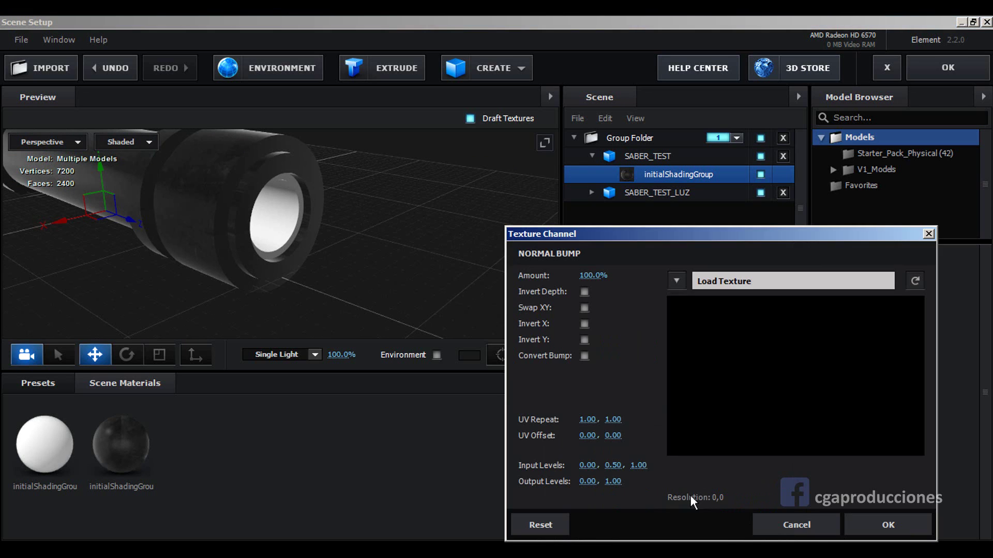
click(737, 289)
click(623, 335)
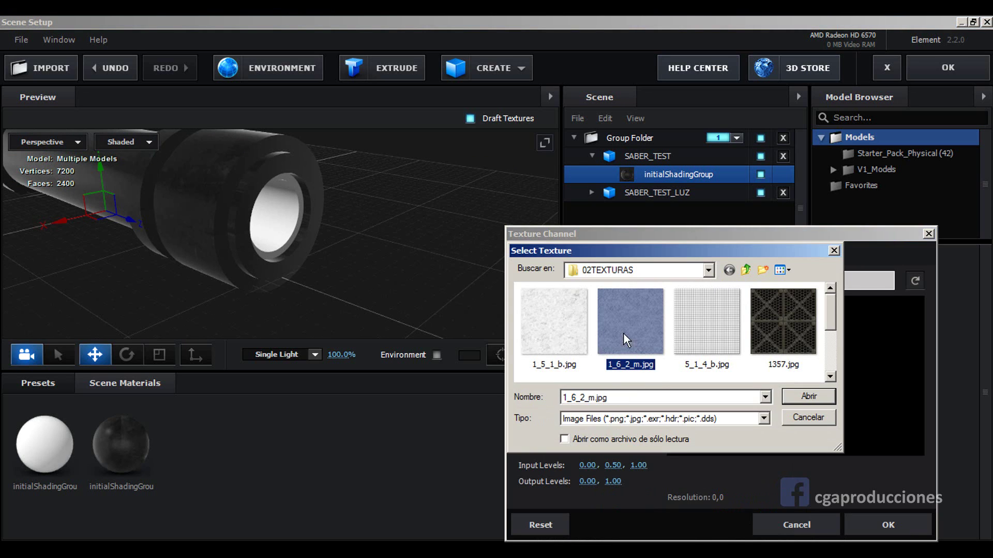
click(426, 162)
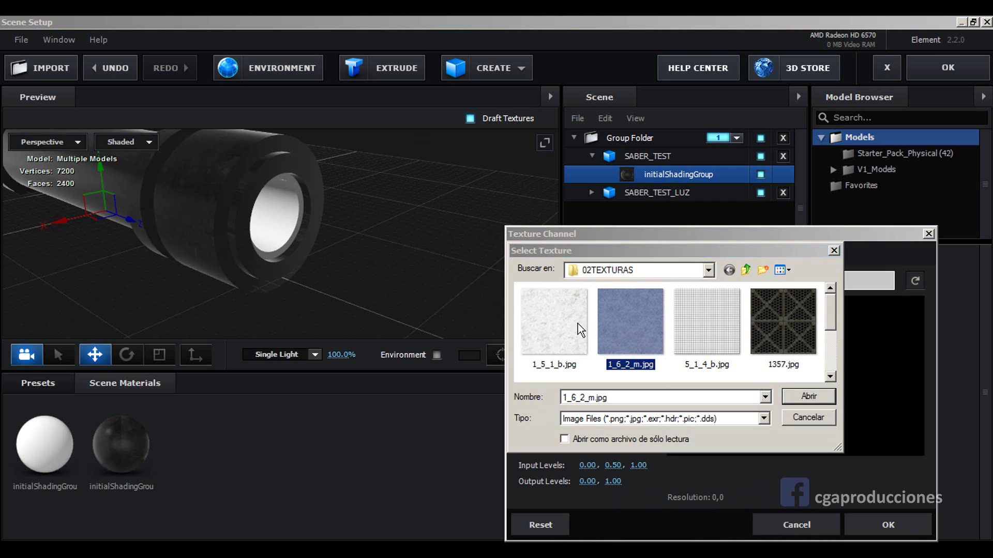
double_click(629, 321)
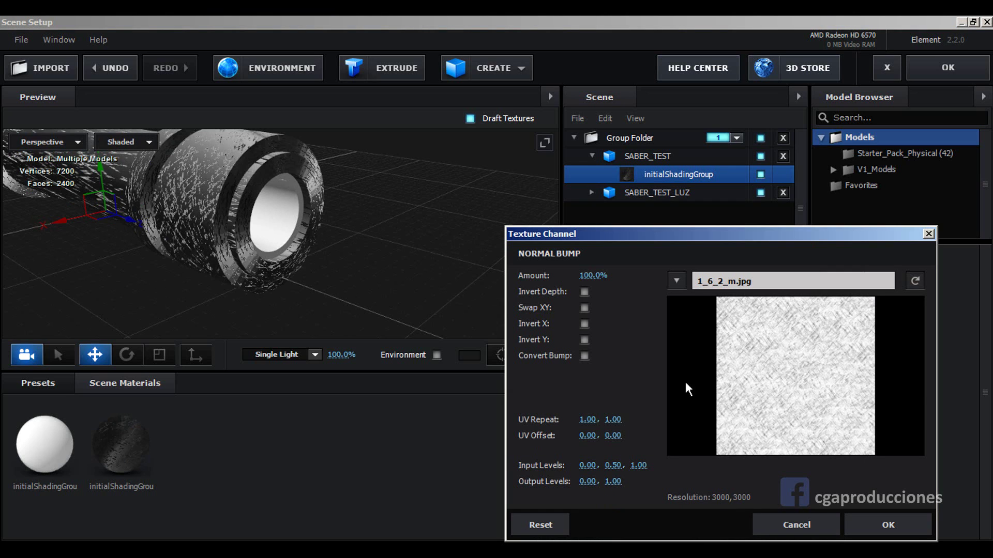
click(759, 277)
double_click(698, 327)
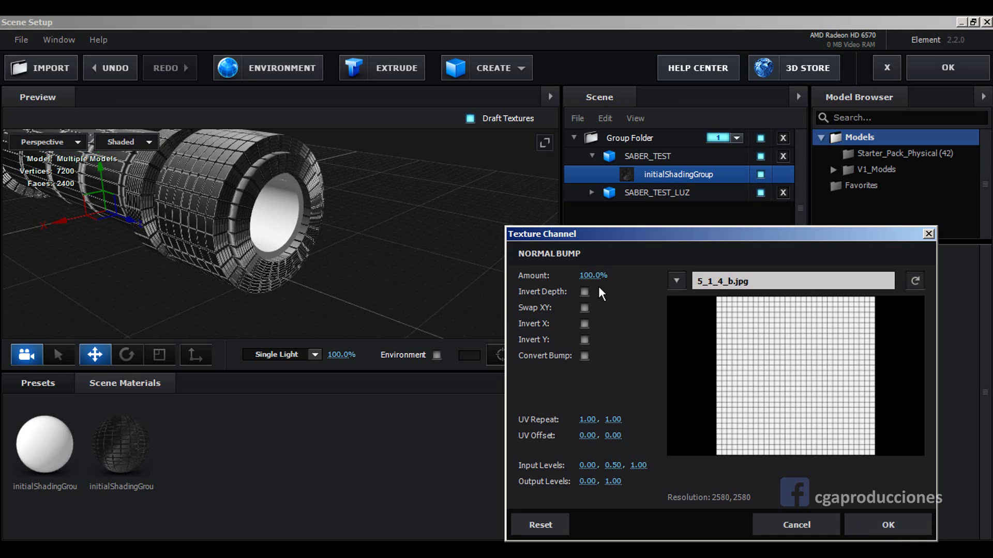
drag(589, 275, 572, 281)
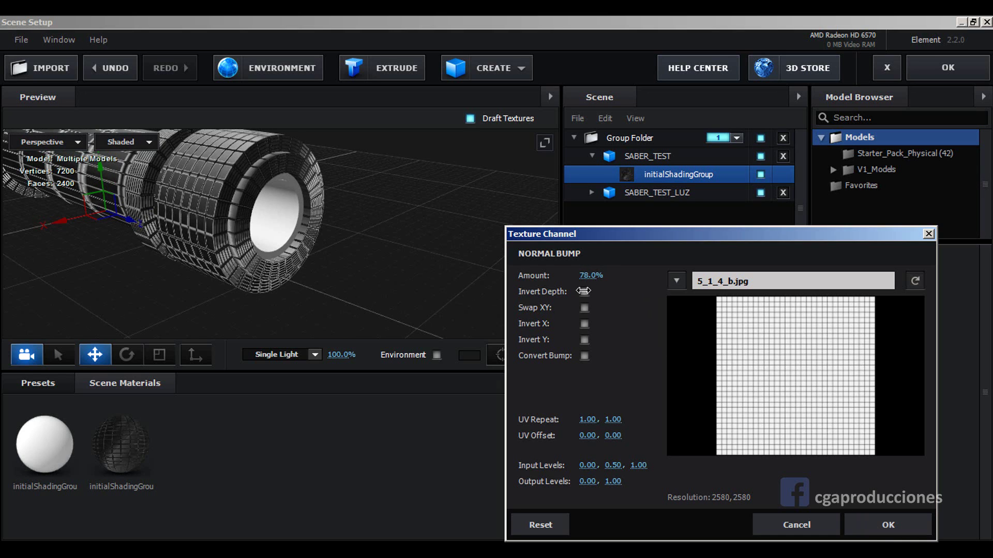
Step: Confirm the bump texture and set the normal bump amount to 50%
click(888, 525)
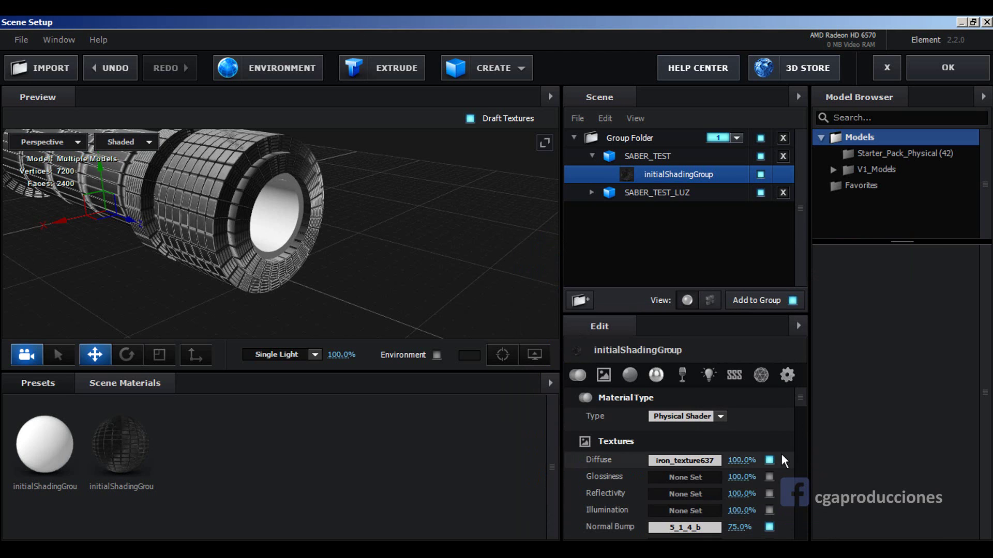
drag(740, 527, 715, 525)
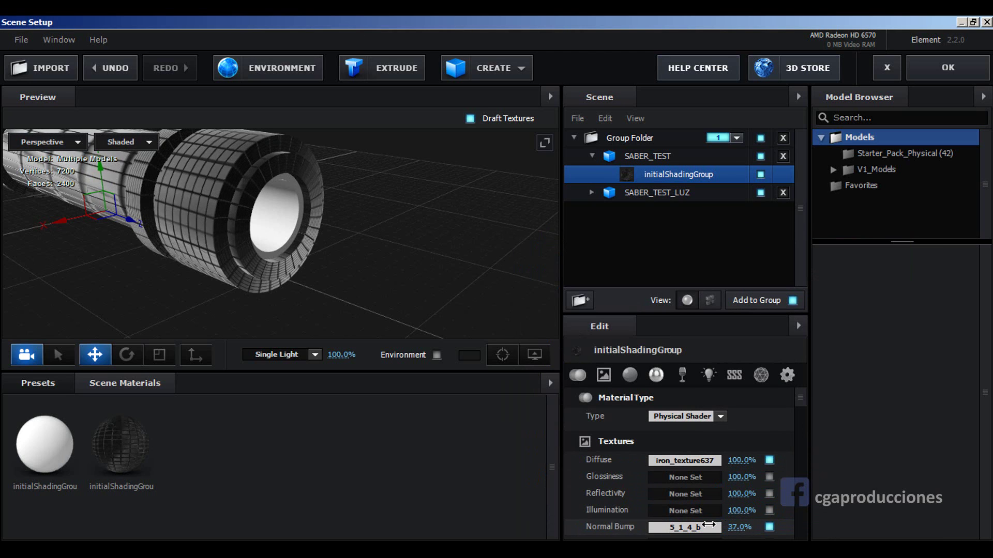
click(739, 527)
text(50)
key(Return)
Step: Orbit around the whole saber and select the SABER_TEST_LUZ emitter part
mouse_move(353, 224)
mouse_down()
mouse_move(434, 229)
mouse_move(442, 219)
mouse_move(419, 235)
mouse_move(392, 236)
mouse_move(352, 215)
mouse_move(300, 236)
mouse_up()
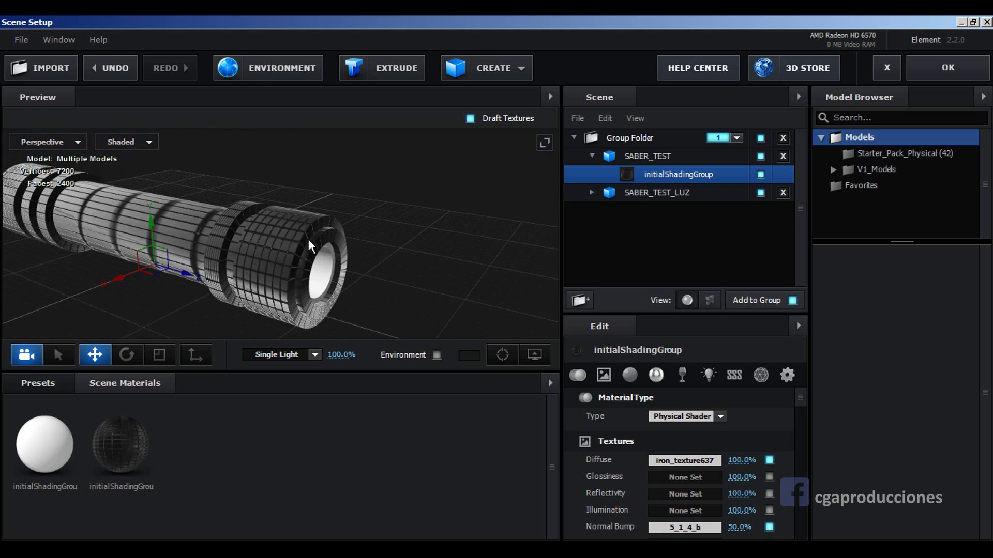
scroll(283, 215, up, 3)
mouse_move(285, 218)
mouse_down()
mouse_move(369, 306)
mouse_move(275, 247)
mouse_up()
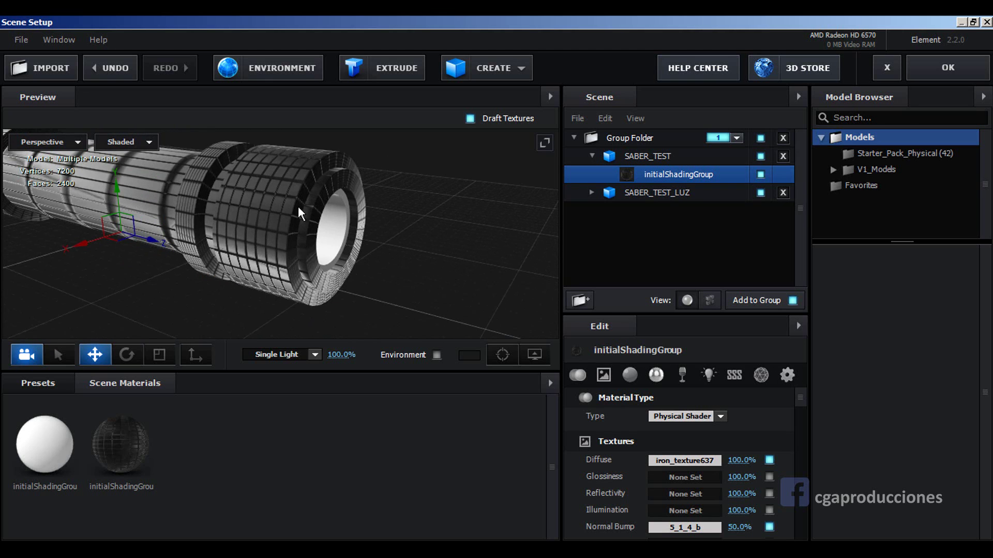
mouse_move(297, 207)
mouse_down()
mouse_move(356, 245)
mouse_move(545, 234)
mouse_up()
drag(361, 191, 305, 243)
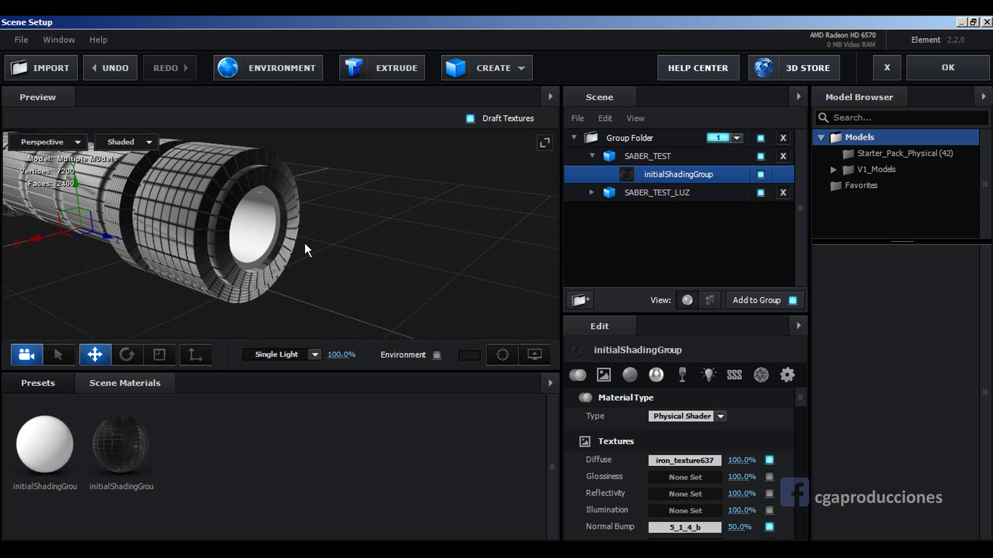
click(674, 192)
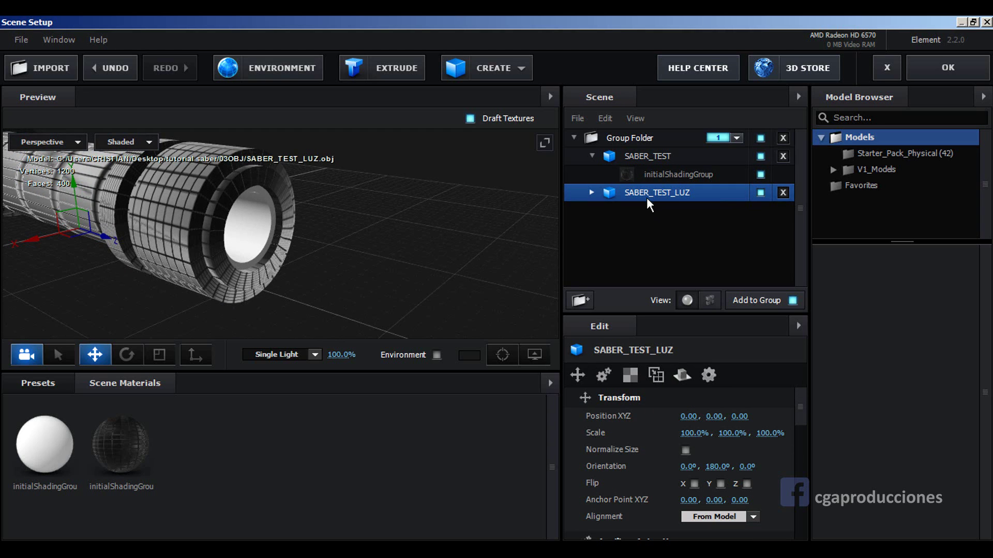
Step: Apply the Physical Bright_Light preset material to the emitter lens of SABER_TEST_LUZ
click(591, 192)
click(671, 214)
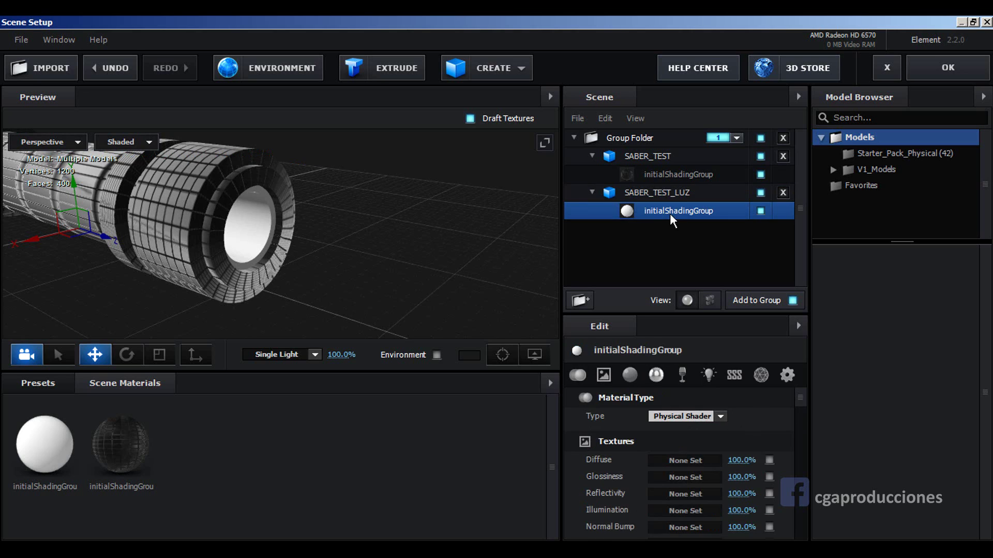
click(25, 456)
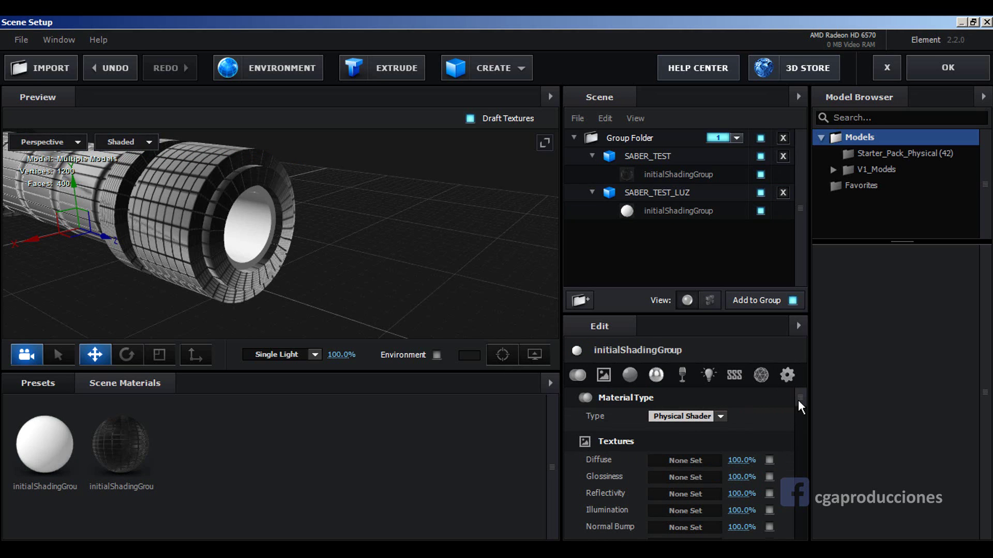
click(39, 383)
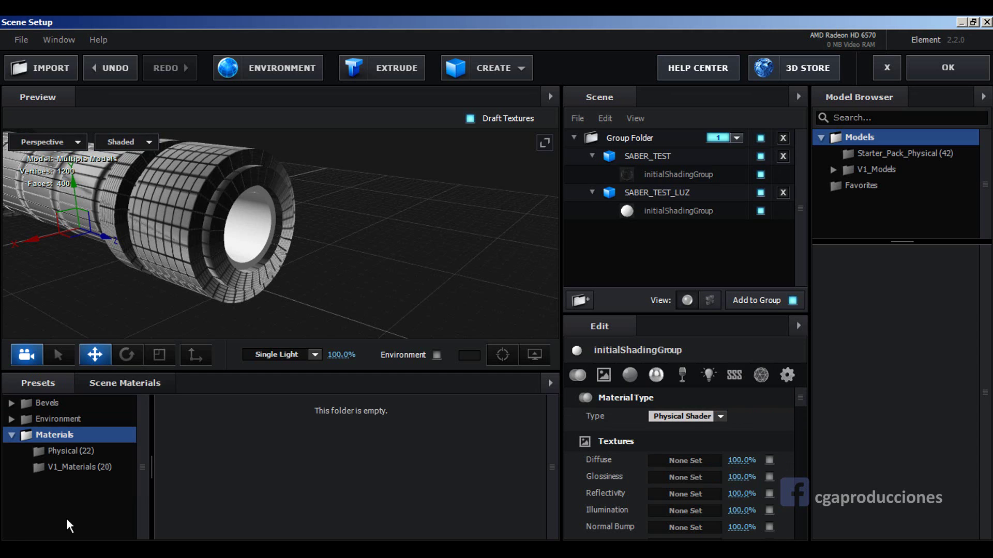
click(72, 451)
scroll(336, 452, down, 1)
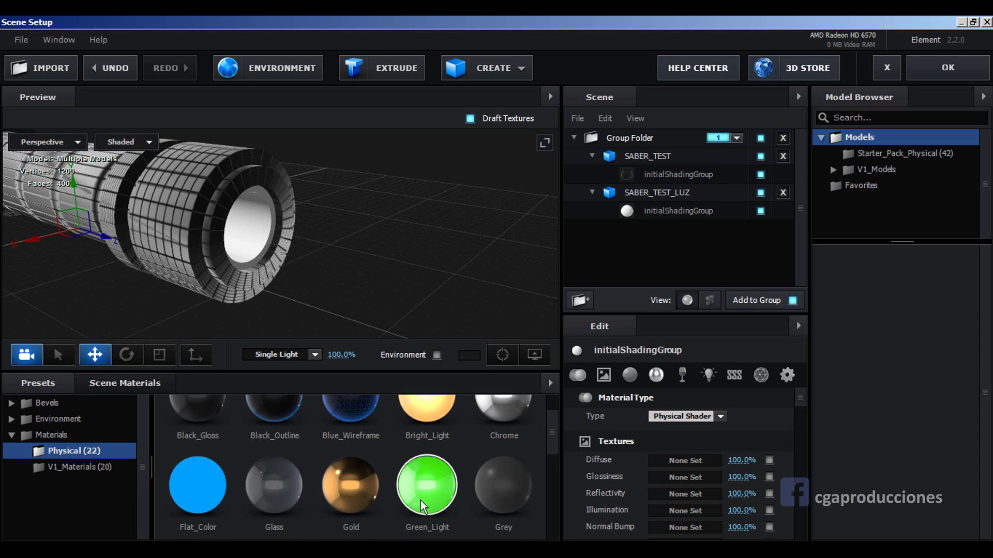
drag(421, 500, 254, 244)
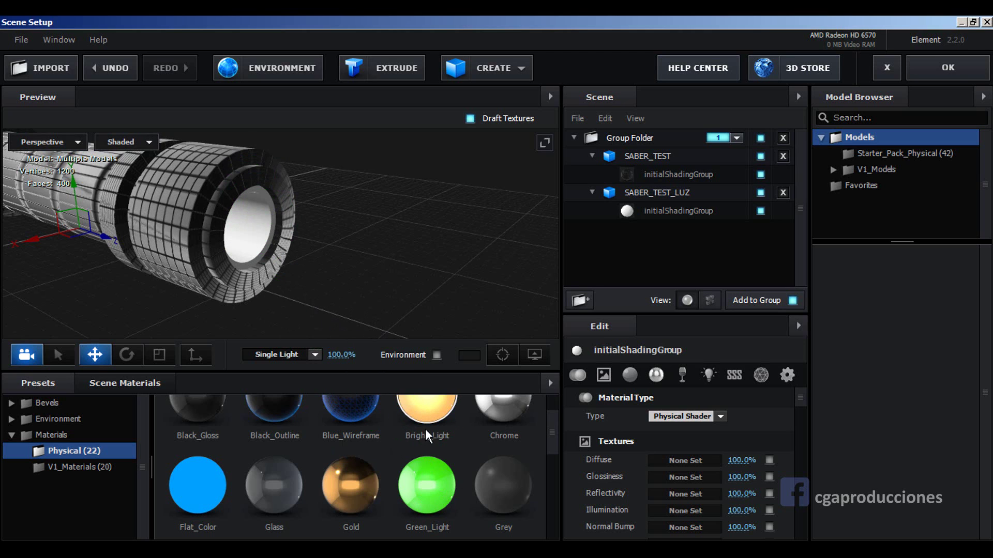
drag(425, 429, 256, 244)
mouse_move(359, 285)
mouse_down()
mouse_move(338, 288)
mouse_move(352, 290)
mouse_up()
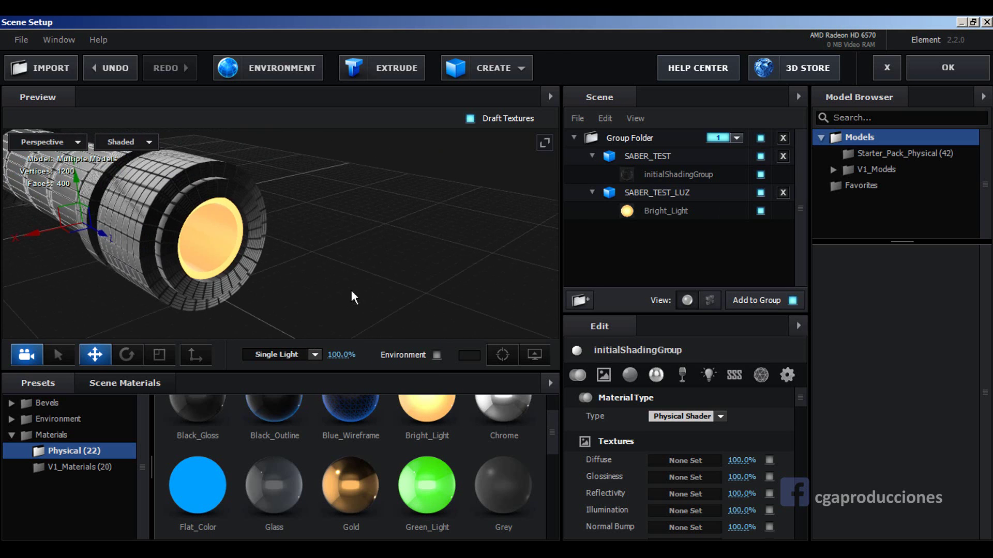
Step: Set Bright_Light's illumination colour to orange E79F16
click(111, 385)
click(174, 445)
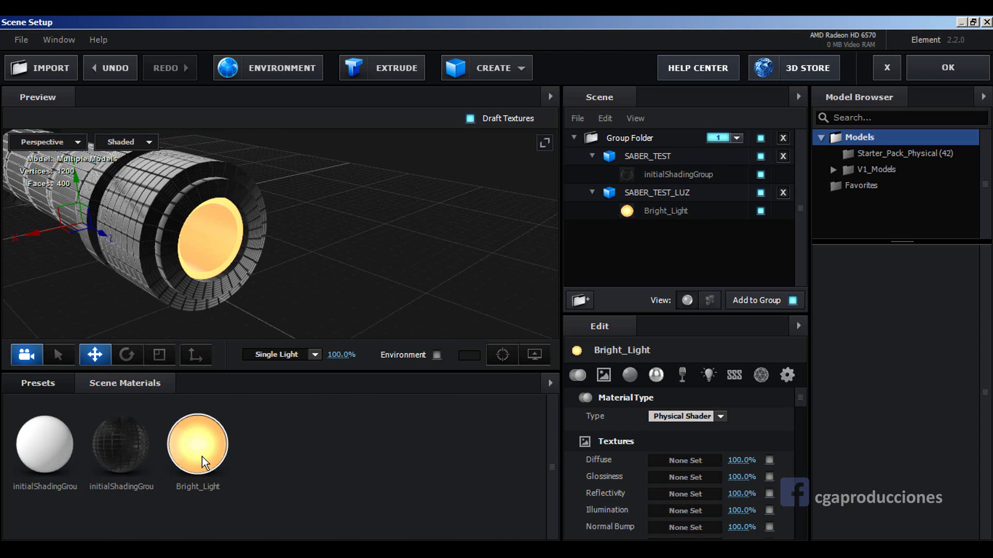
scroll(724, 424, down, 2)
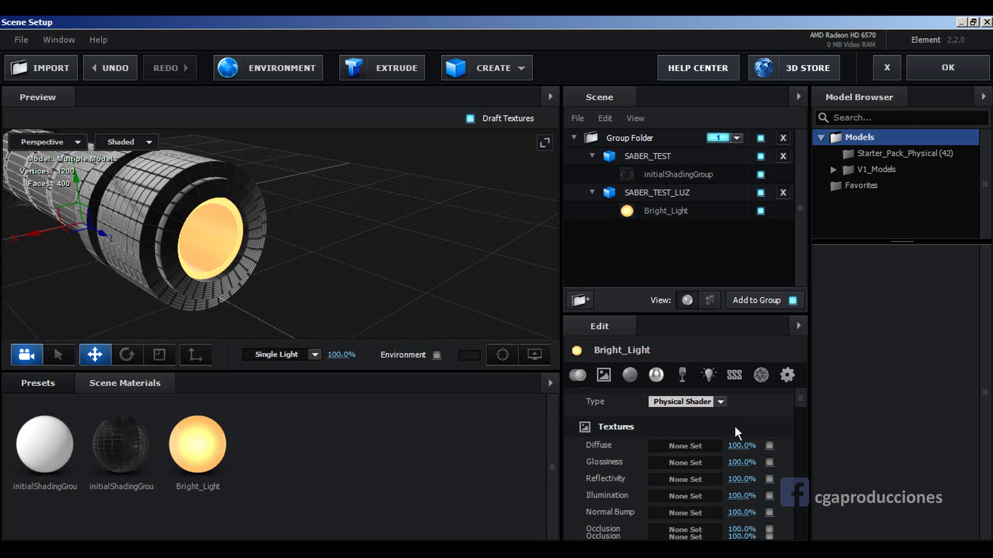
scroll(735, 426, down, 3)
scroll(738, 432, down, 3)
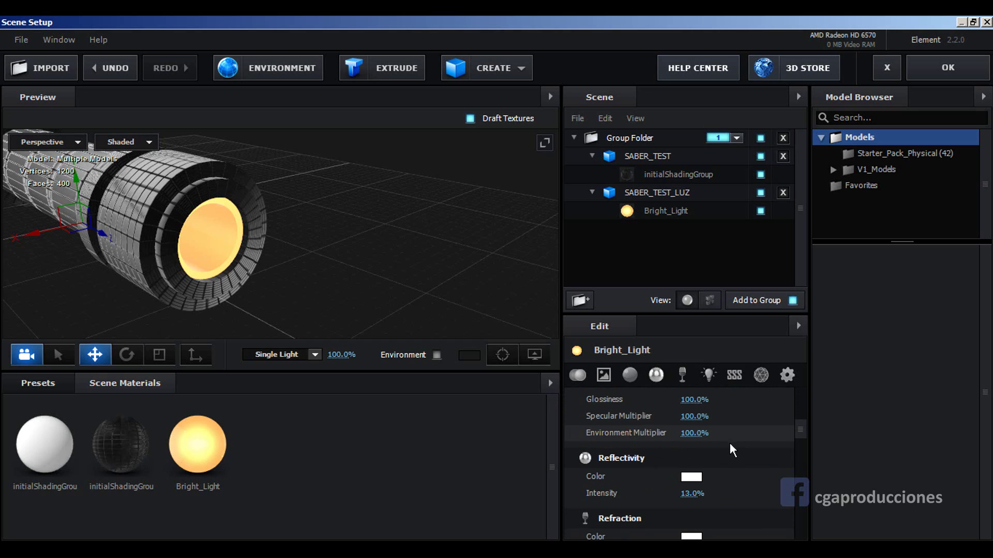
scroll(726, 450, down, 5)
scroll(722, 457, down, 3)
click(691, 396)
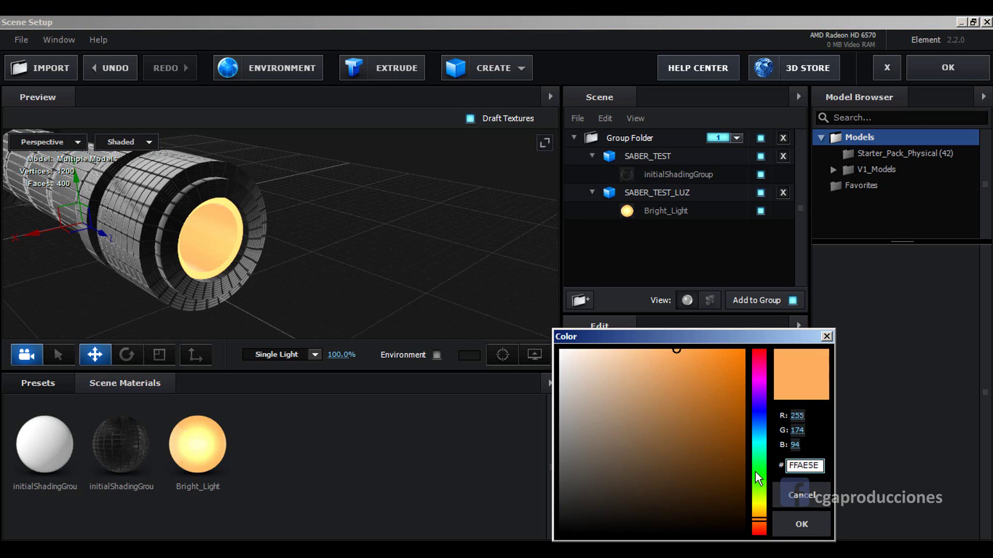
drag(764, 524, 761, 514)
drag(706, 361, 727, 367)
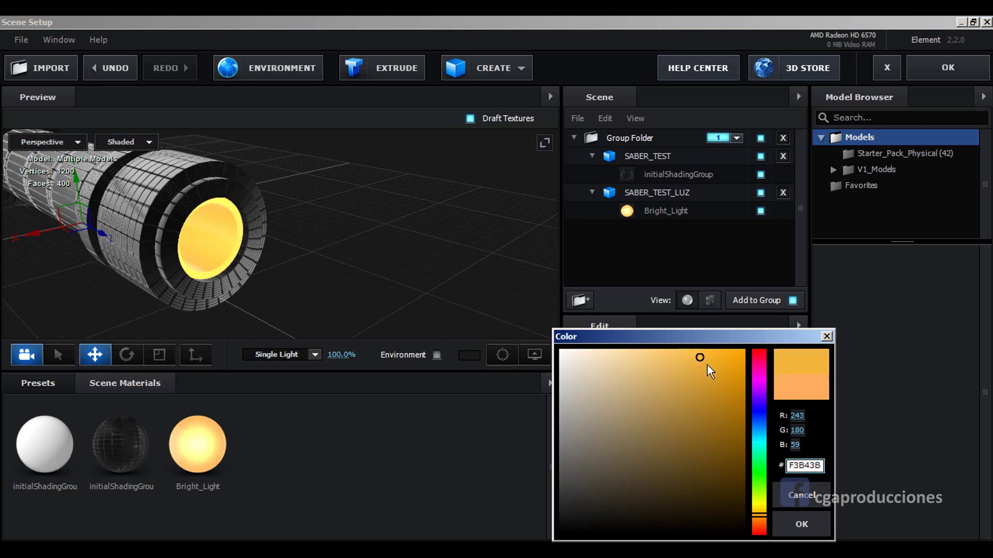
click(759, 517)
click(786, 524)
mouse_move(383, 251)
mouse_down()
mouse_move(411, 250)
mouse_move(349, 255)
mouse_up()
scroll(341, 256, up, 3)
scroll(321, 258, up, 3)
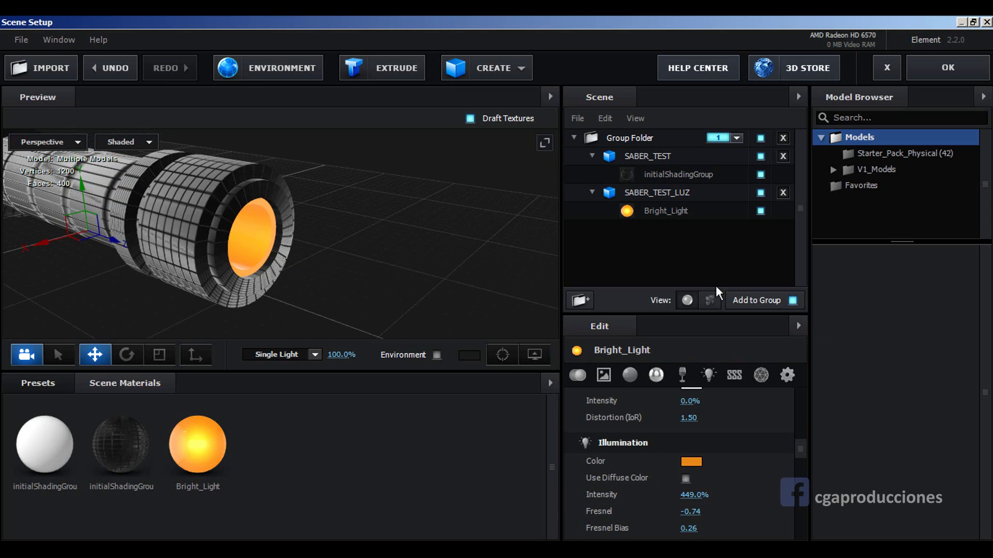
Step: Delete the unused white material, then view Bright_Light's settings with the glowing tip end-on
right_click(35, 447)
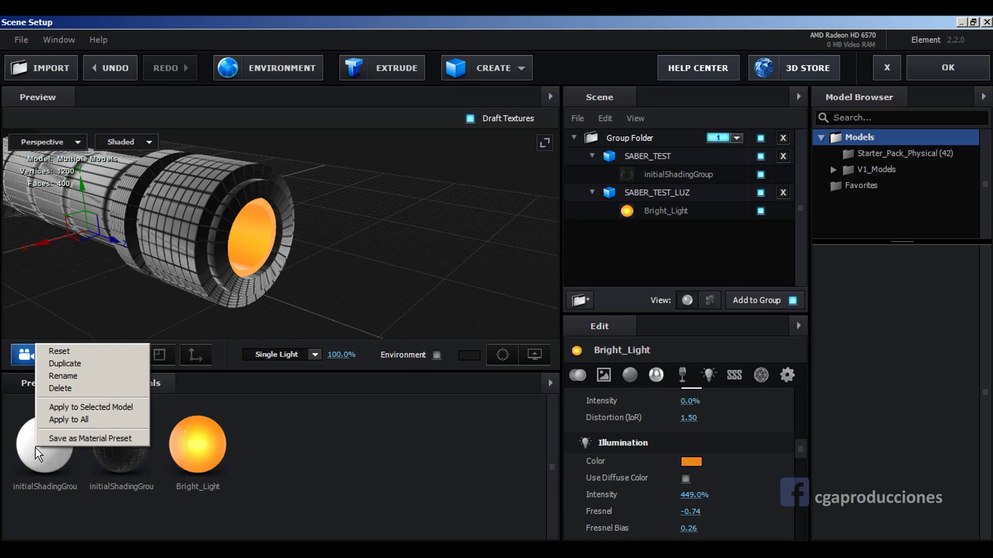
click(60, 389)
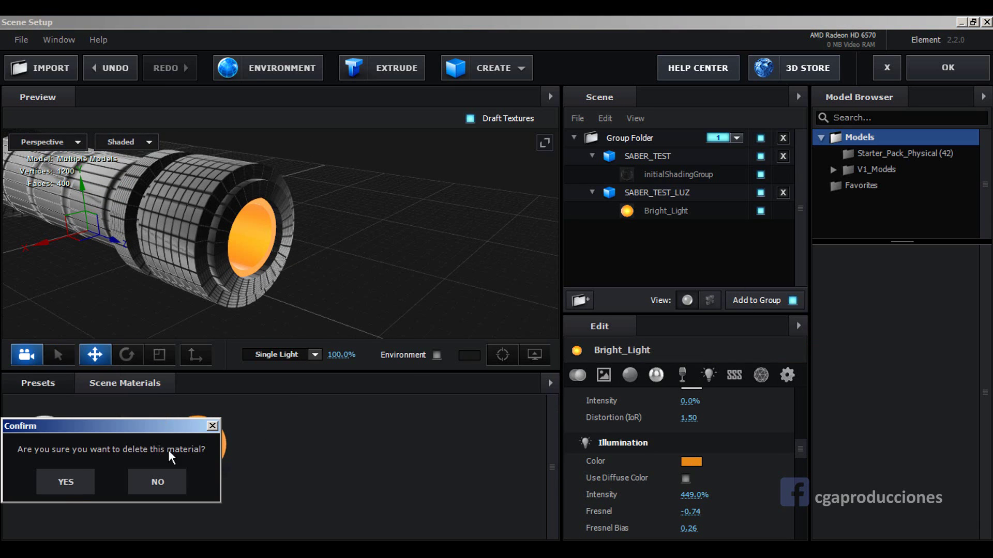
click(75, 487)
click(112, 451)
drag(347, 278, 210, 283)
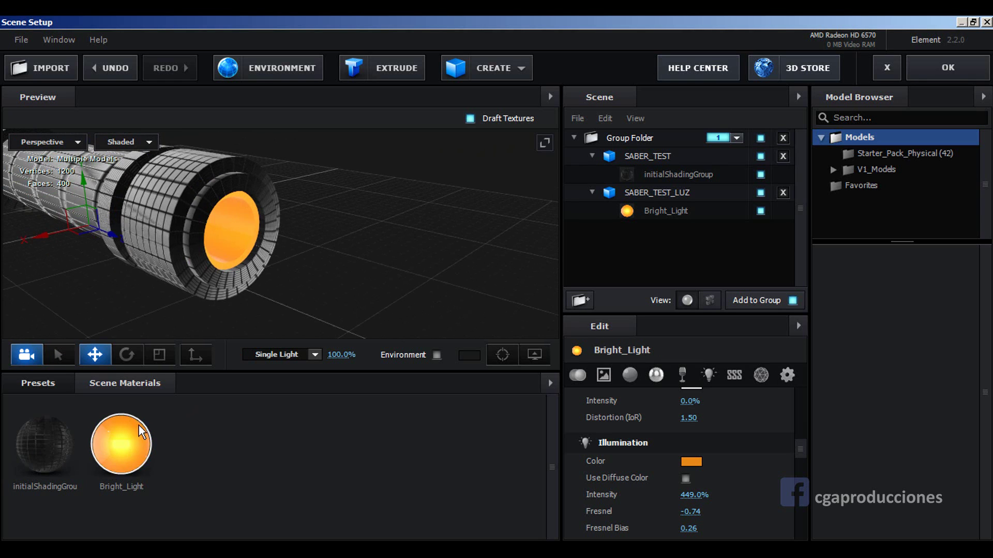
mouse_move(299, 235)
mouse_down()
mouse_move(242, 247)
mouse_move(287, 238)
mouse_up()
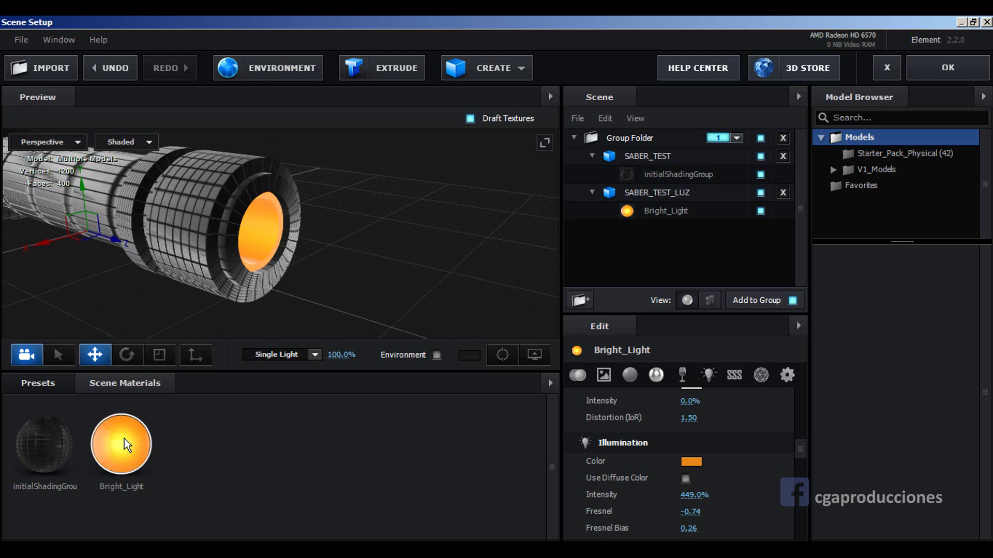
Step: Move SABER_TEST_LUZ above the Group Folder and assign it to group 2
click(667, 192)
click(591, 193)
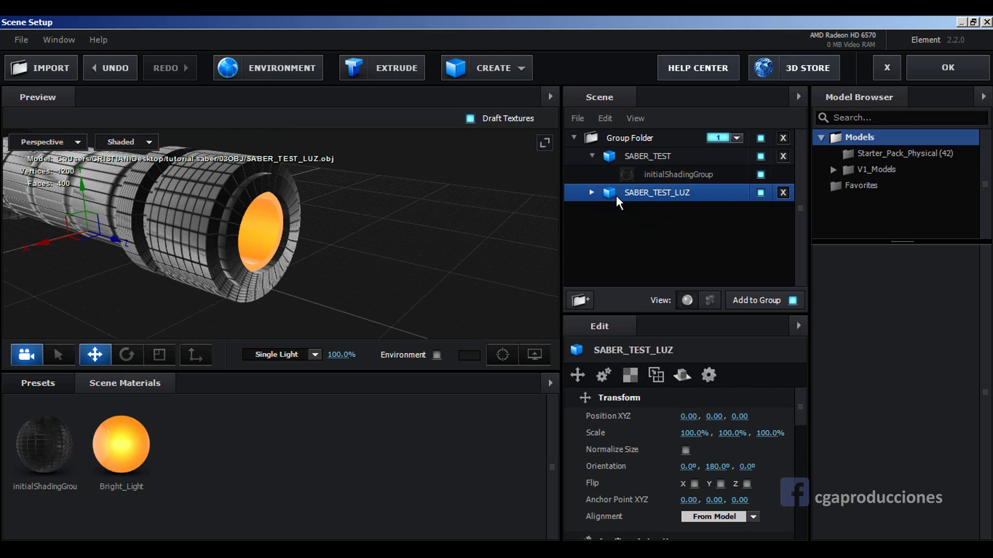
click(760, 192)
drag(653, 191, 644, 127)
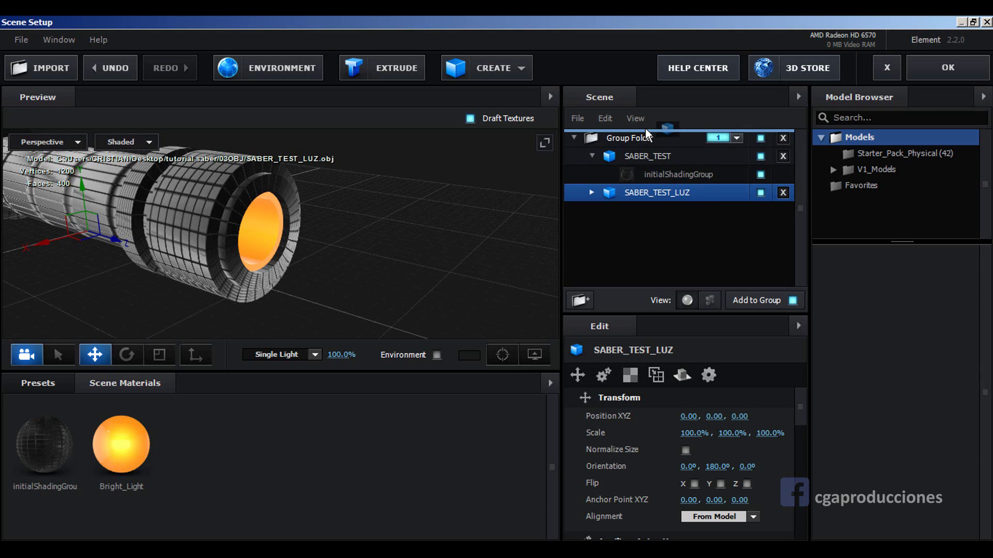
click(739, 138)
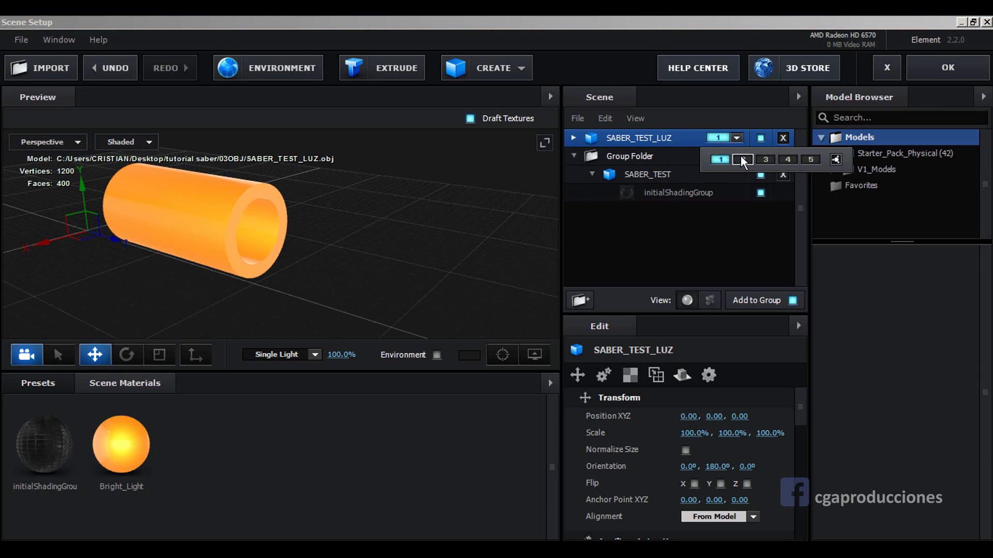
click(742, 159)
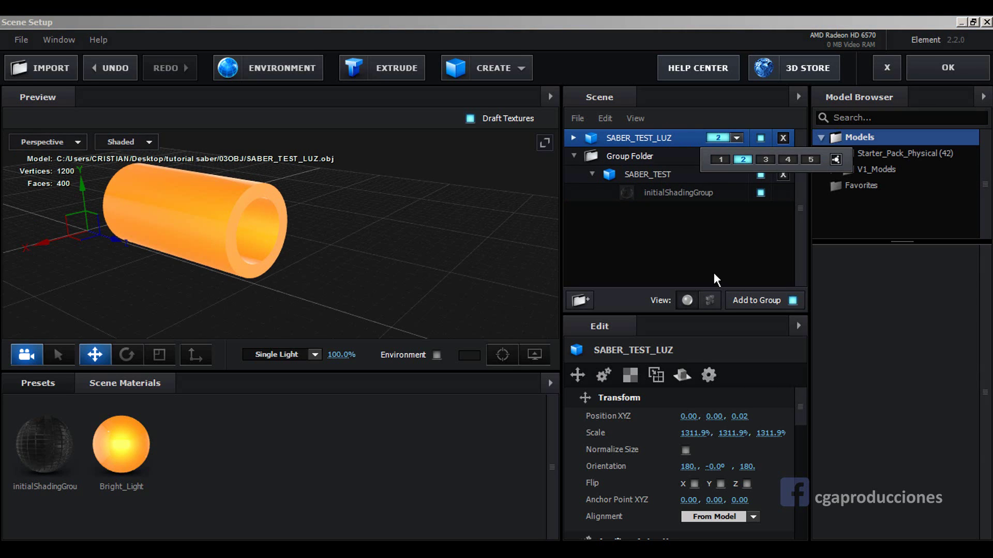
click(638, 155)
Step: Select the SABER_TEST model and reframe the view on the saber hilt
click(637, 178)
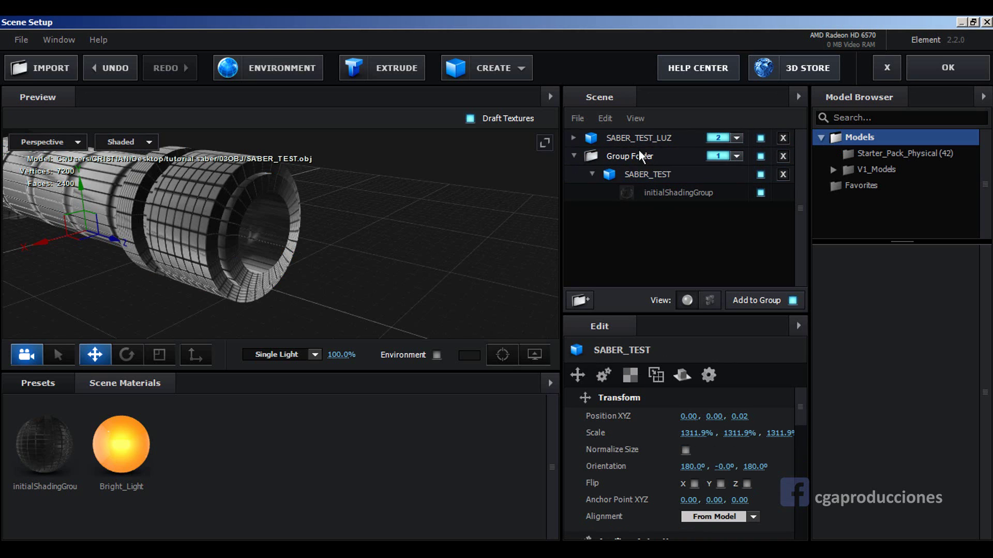
click(641, 174)
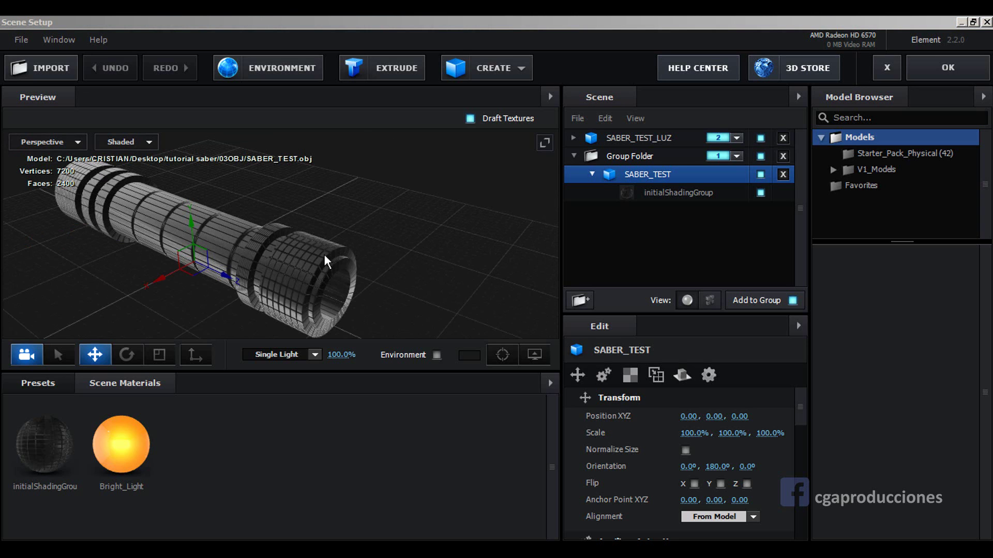
drag(433, 234, 361, 234)
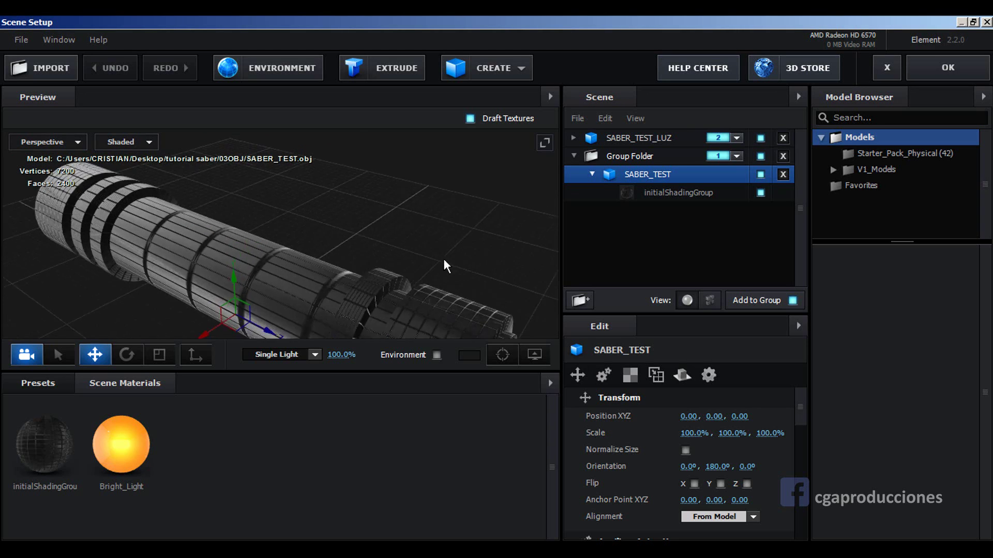
mouse_move(426, 242)
mouse_down()
mouse_move(360, 191)
mouse_move(235, 269)
mouse_move(312, 260)
mouse_move(263, 288)
mouse_up()
Step: Add a Plane primitive to the scene beneath the saber
drag(412, 244, 465, 196)
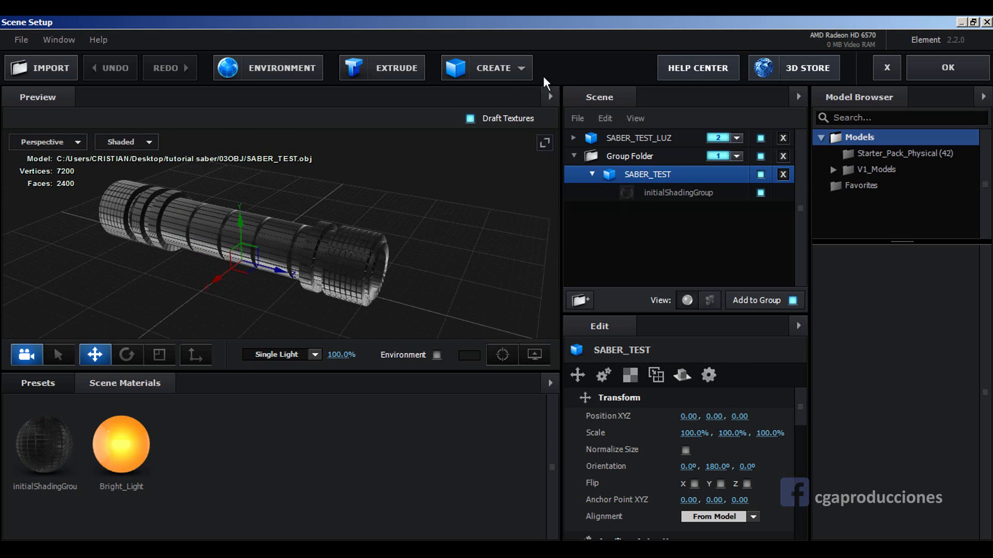
click(504, 75)
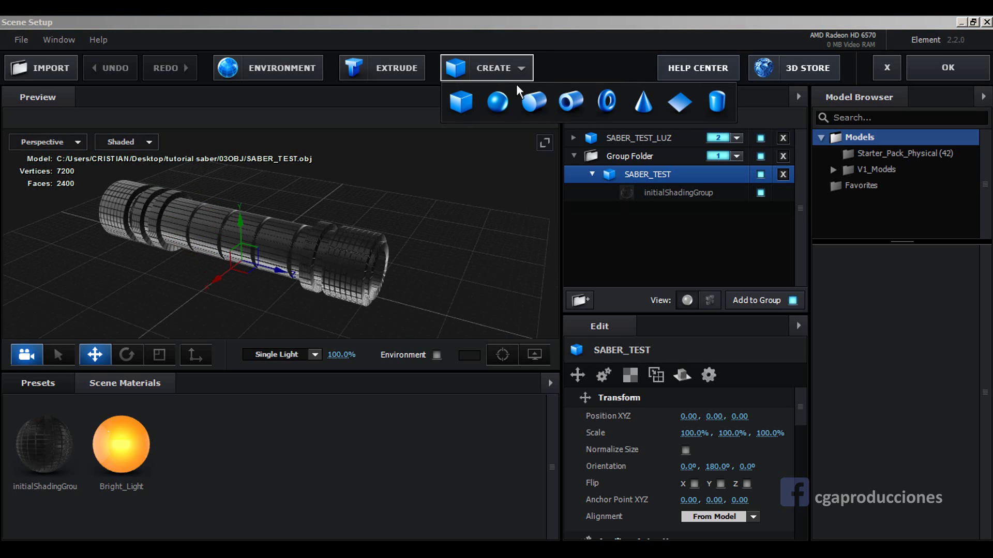
click(692, 100)
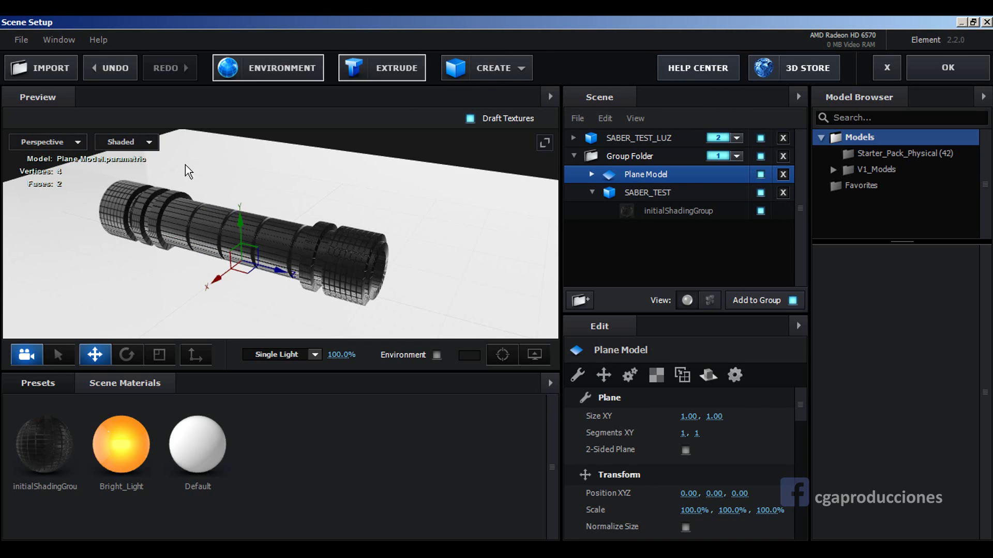
scroll(266, 274, up, 3)
scroll(259, 252, down, 5)
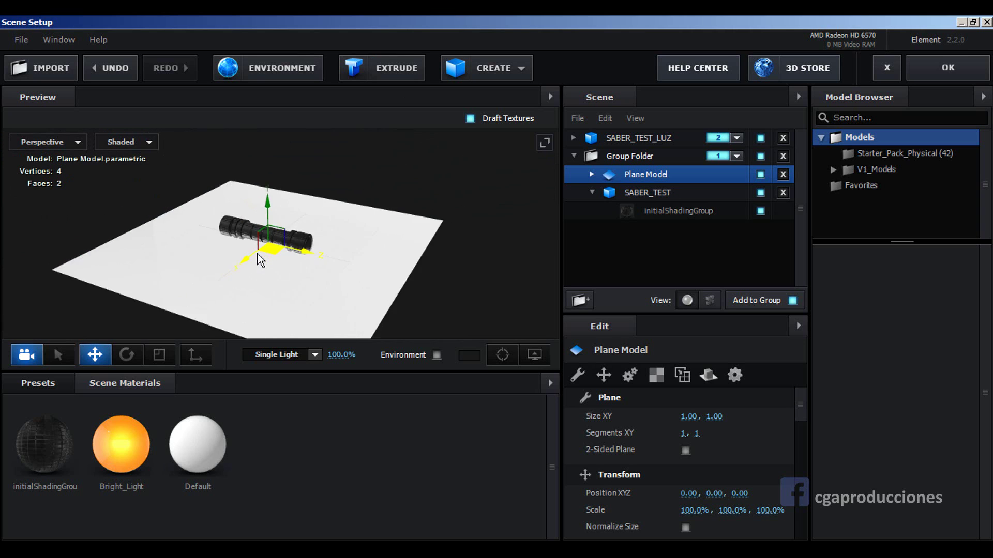
Step: Scale the plane up to 275.4% and select its Default material
key(r)
drag(265, 247, 671, 33)
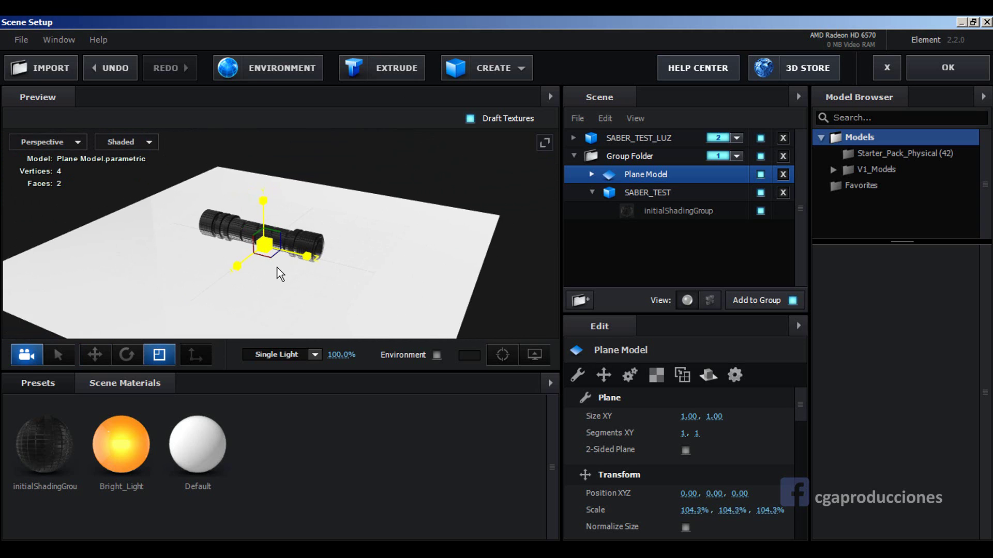
scroll(365, 237, up, 3)
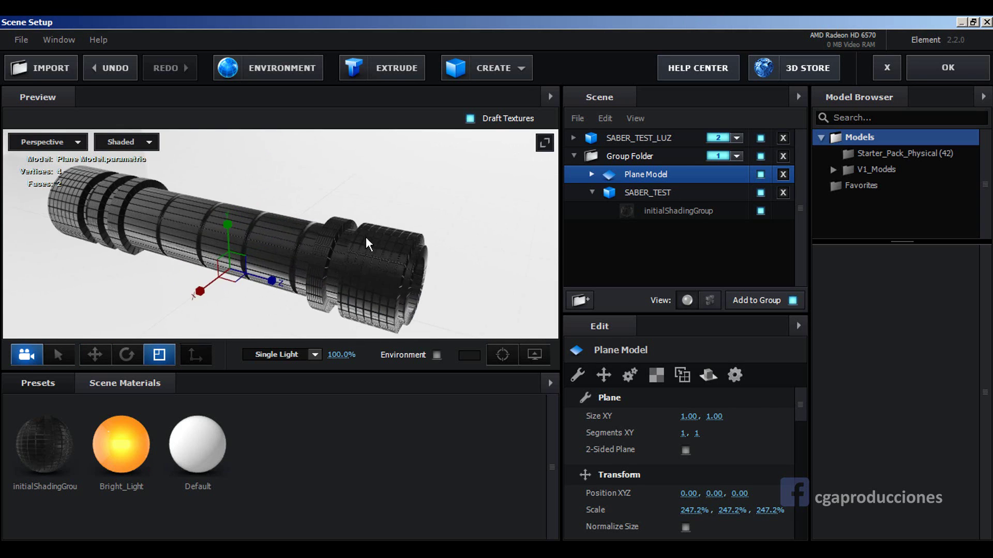
scroll(370, 234, up, 2)
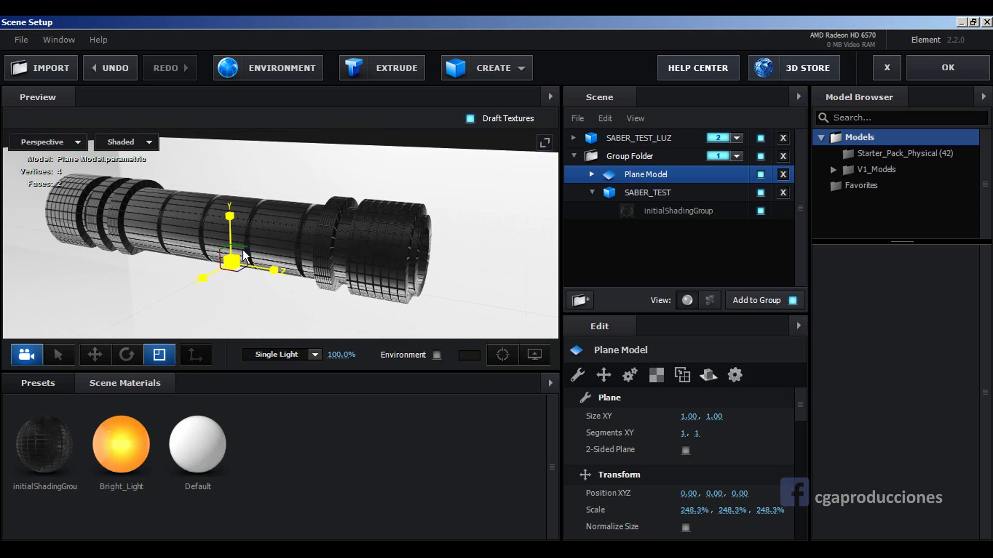
mouse_move(243, 249)
mouse_down()
mouse_move(467, 187)
mouse_move(454, 206)
mouse_up()
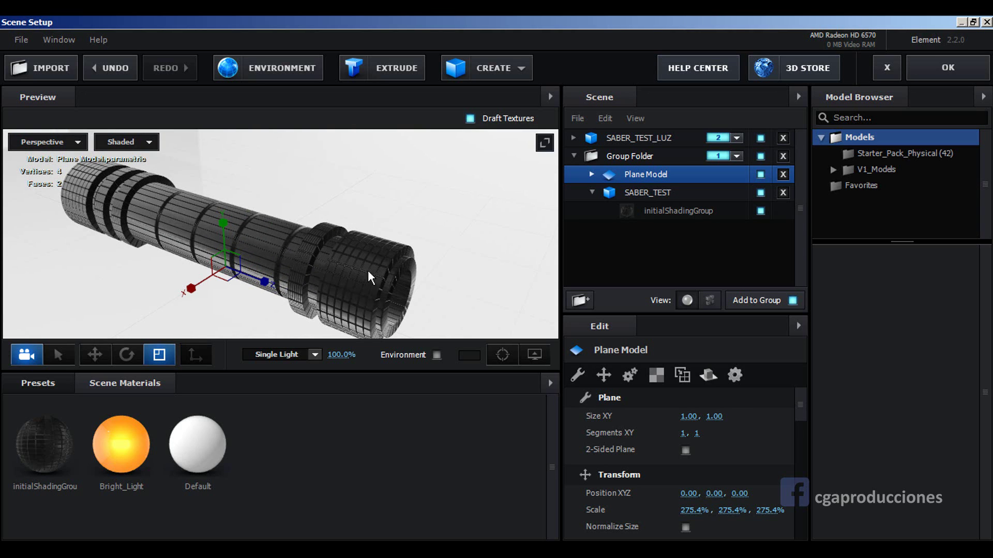
drag(368, 271, 392, 281)
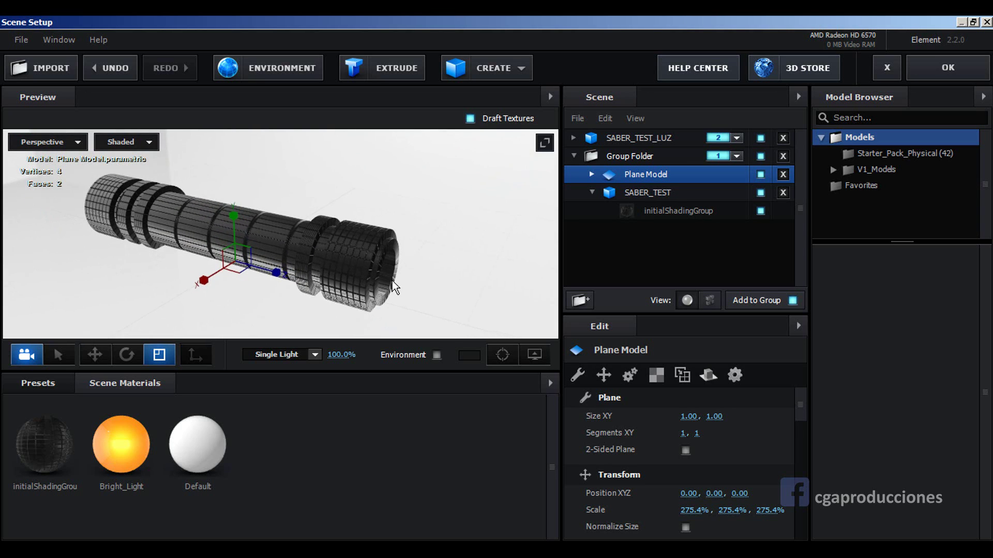
scroll(392, 281, down, 5)
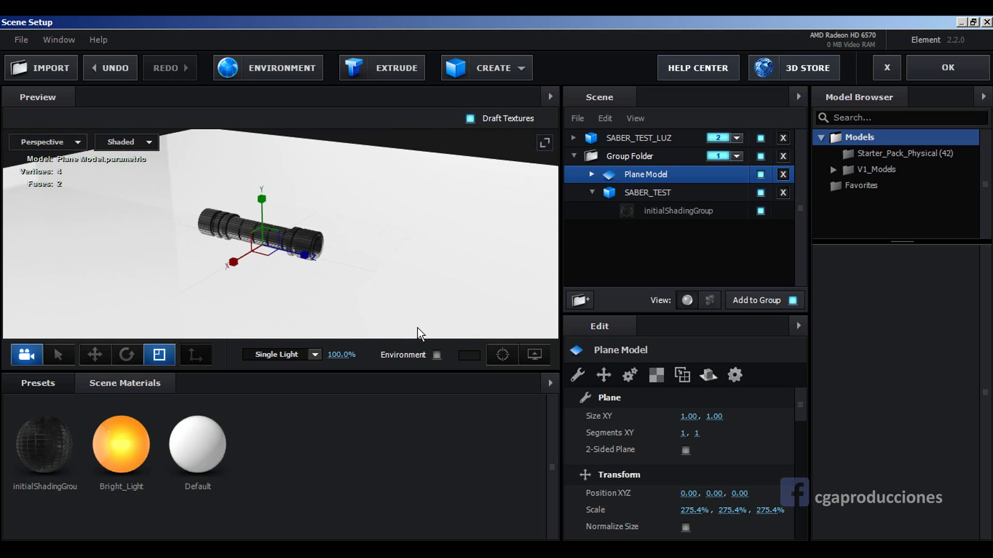
click(212, 443)
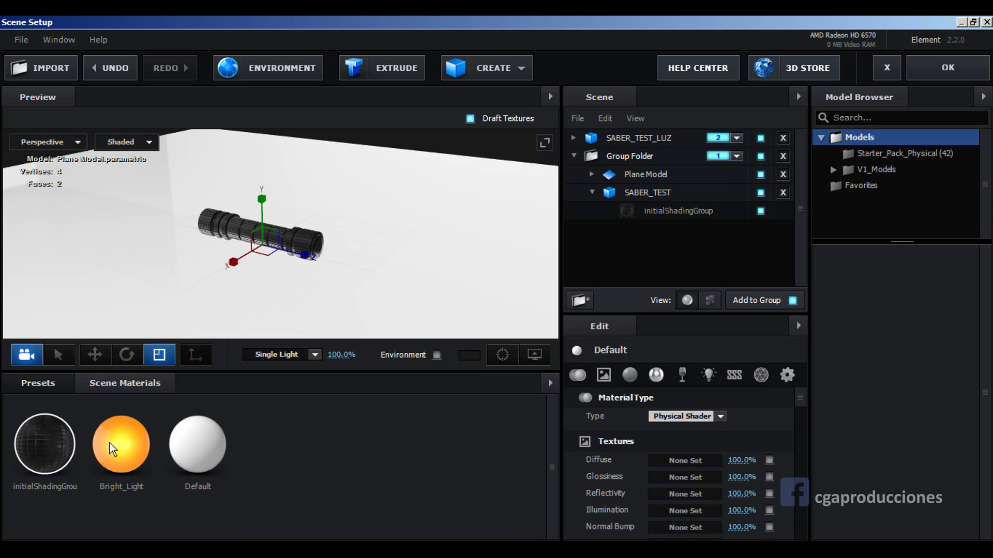
Step: Load 02TEXTURAS/1357.jpg as the floor material's diffuse texture
click(702, 458)
click(755, 286)
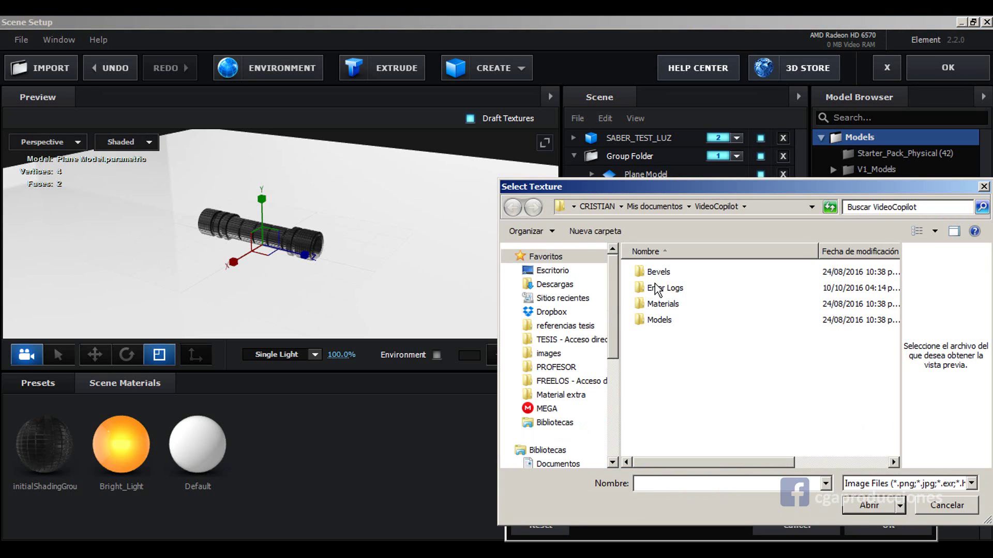
click(564, 270)
scroll(693, 310, down, 10)
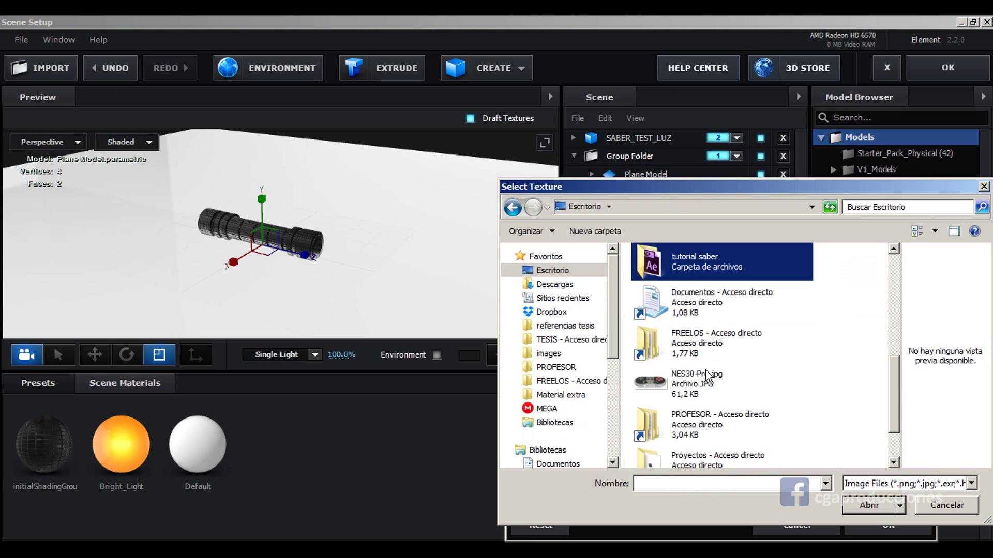
double_click(679, 279)
double_click(672, 272)
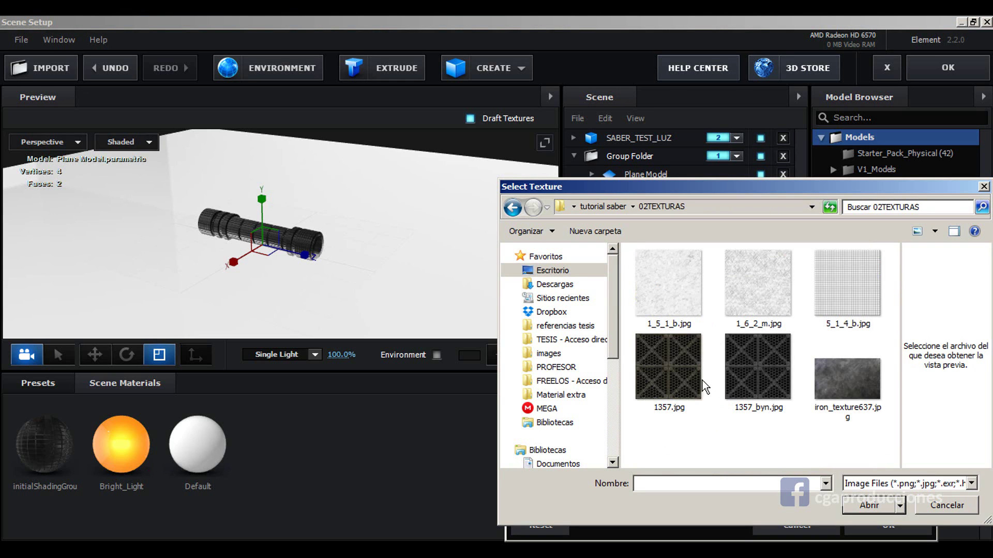
double_click(665, 380)
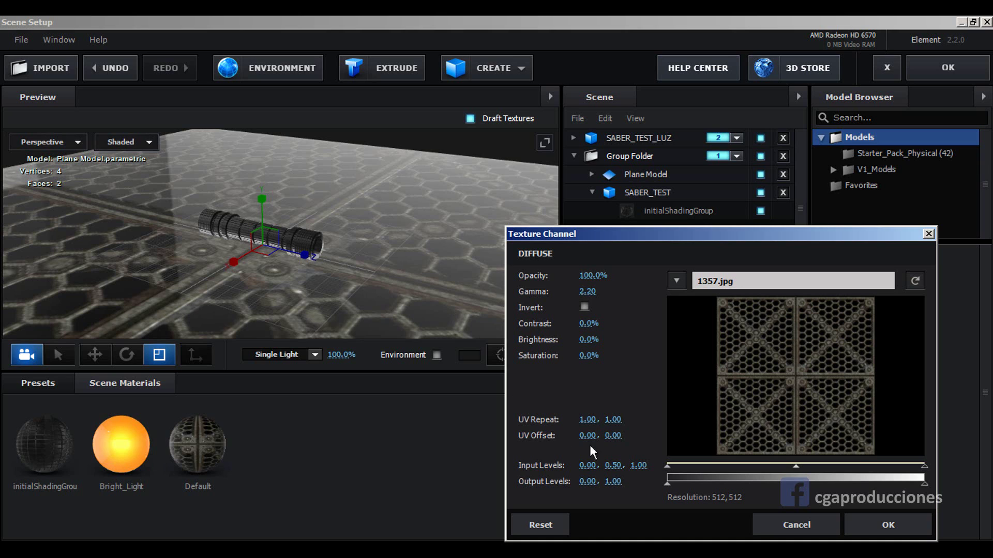
Step: Set the diffuse texture's UV Repeat to 20 by 20 and accept
click(579, 419)
text(30)
key(Return)
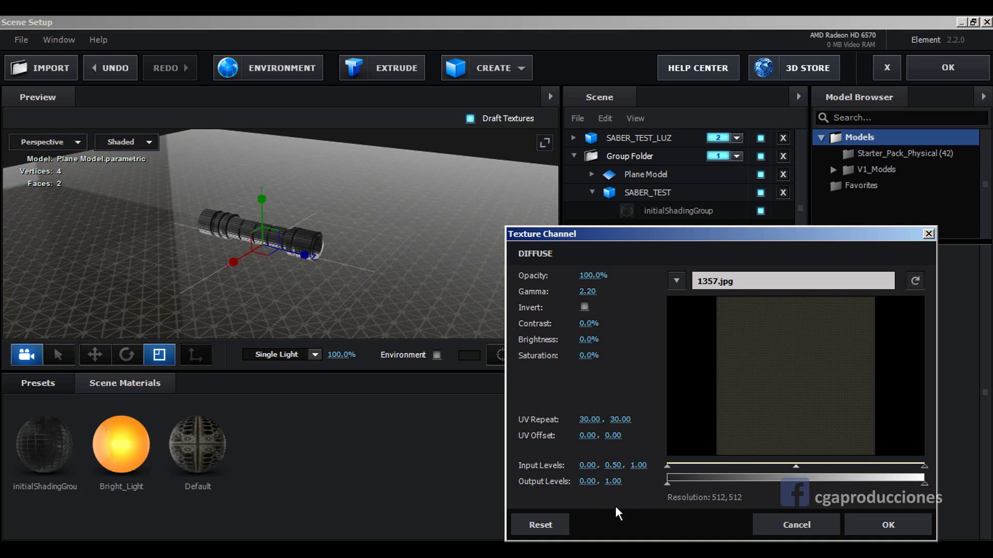
click(594, 423)
text(20)
key(Return)
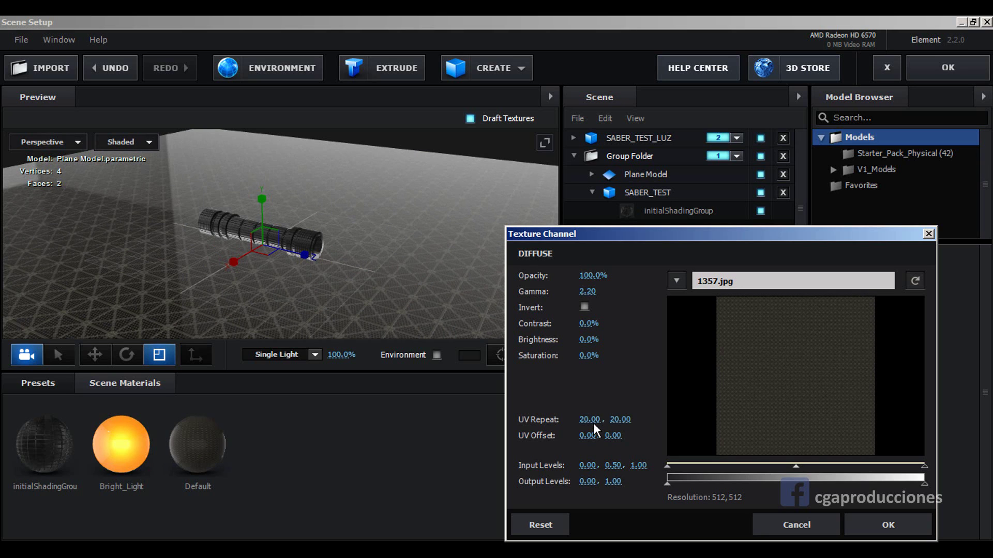
click(883, 527)
scroll(407, 287, up, 5)
scroll(407, 298, up, 2)
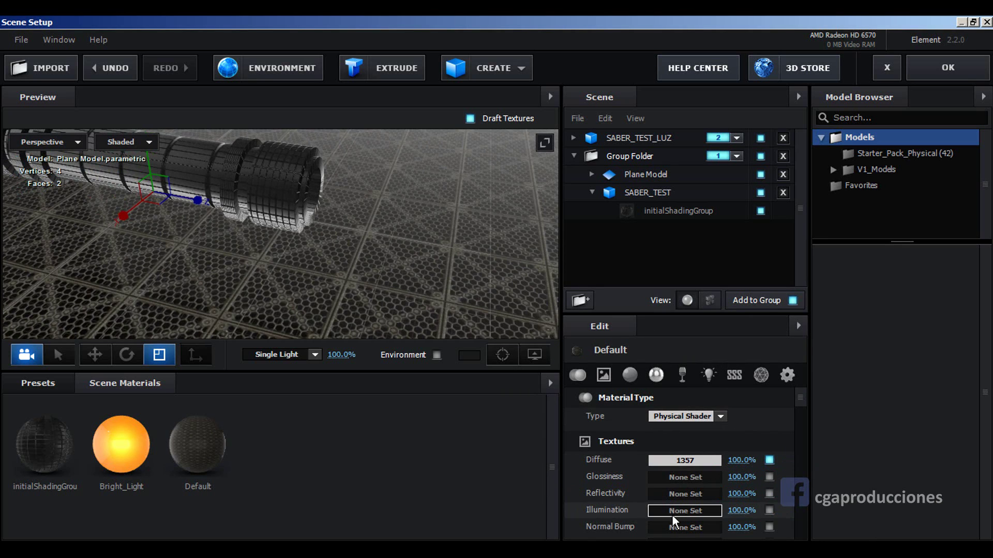
Step: Load 1357_byn.jpg as the normal bump texture with UV Repeat 20 by 20
click(681, 526)
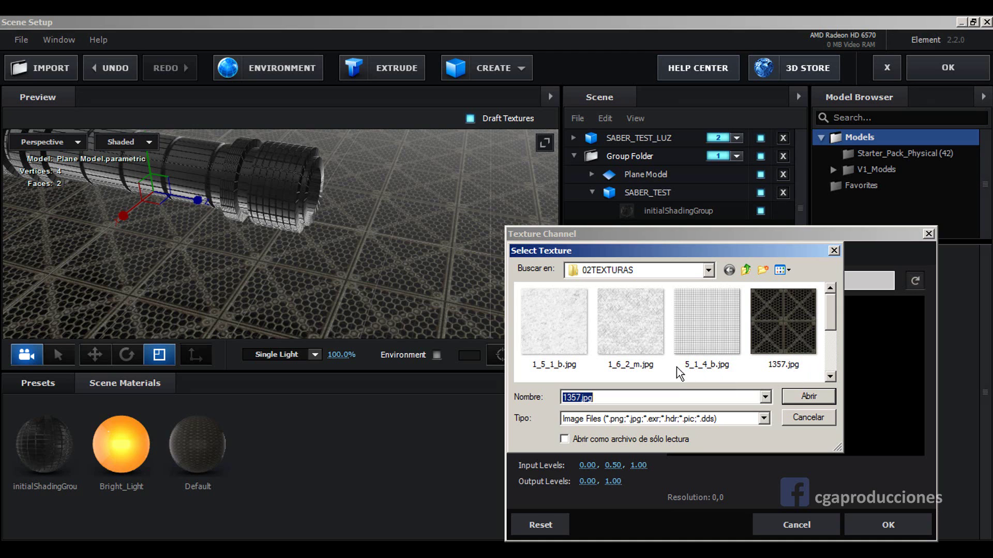
click(724, 333)
scroll(670, 333, down, 3)
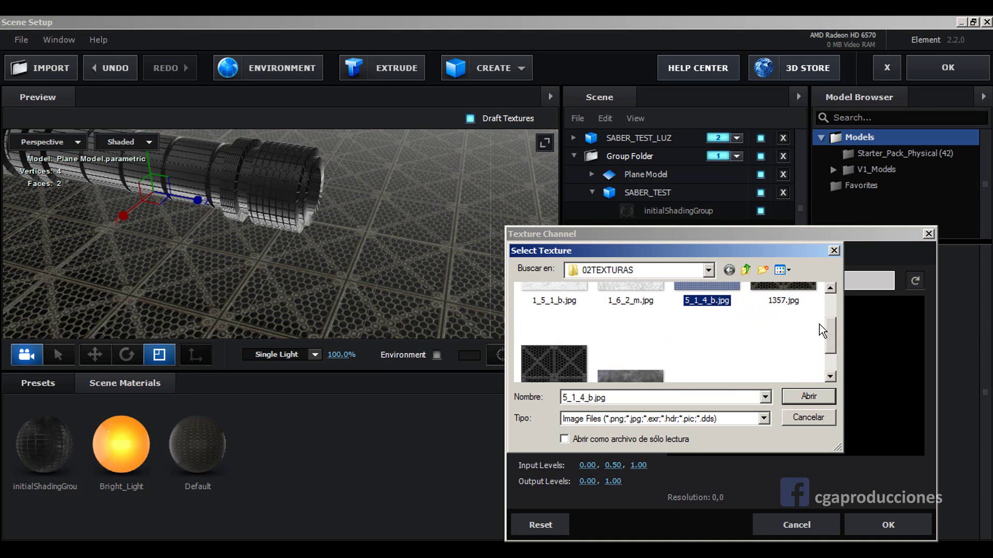
click(556, 341)
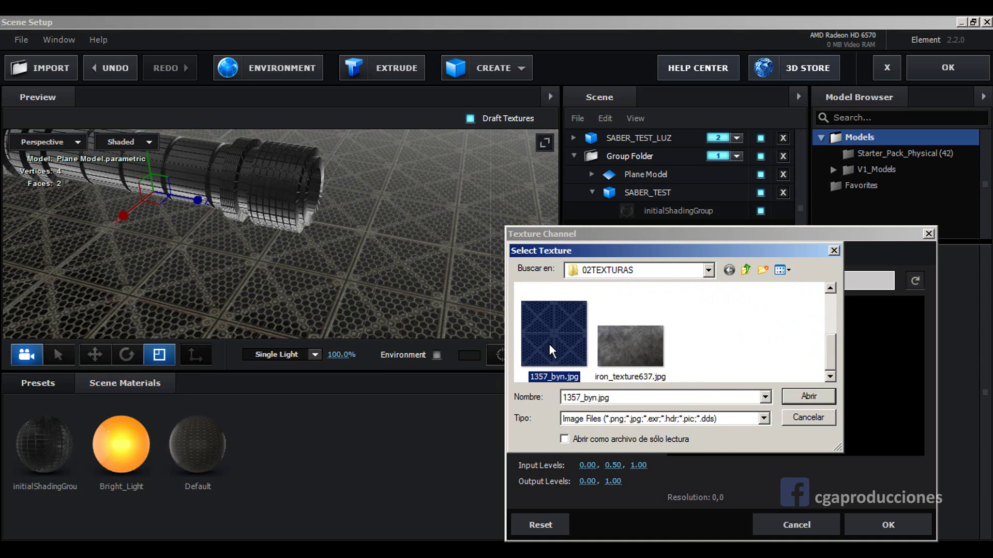
double_click(549, 343)
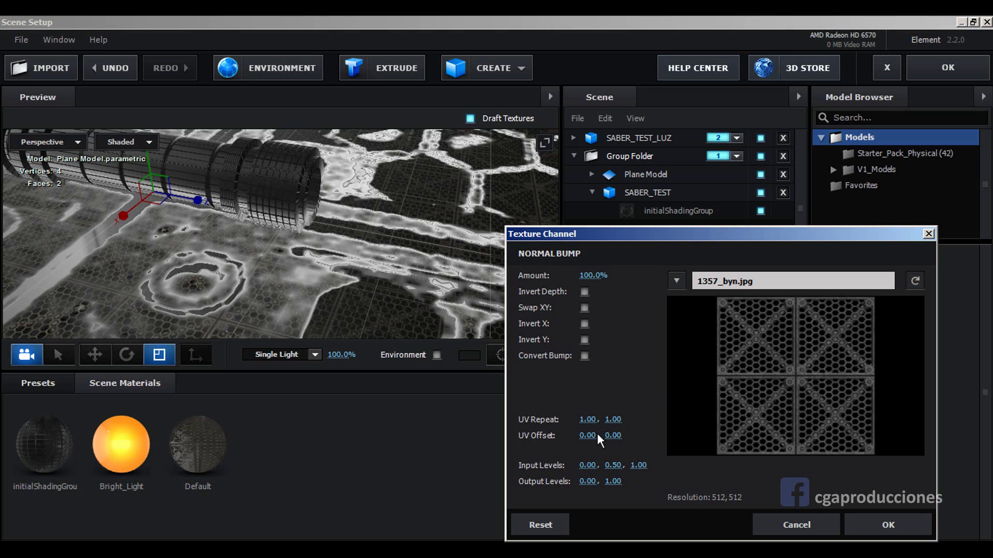
click(578, 420)
text(20)
key(Tab)
text(20)
key(Return)
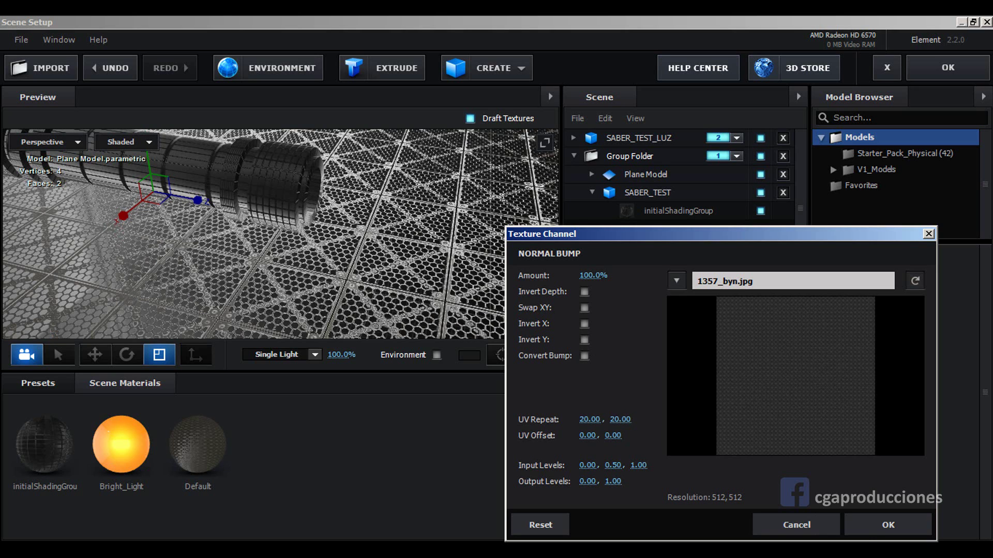
click(888, 525)
Step: Reduce the normal bump strength to 40% and check the floor relief
mouse_move(414, 284)
mouse_down()
mouse_move(386, 282)
mouse_move(331, 237)
mouse_move(492, 297)
mouse_up()
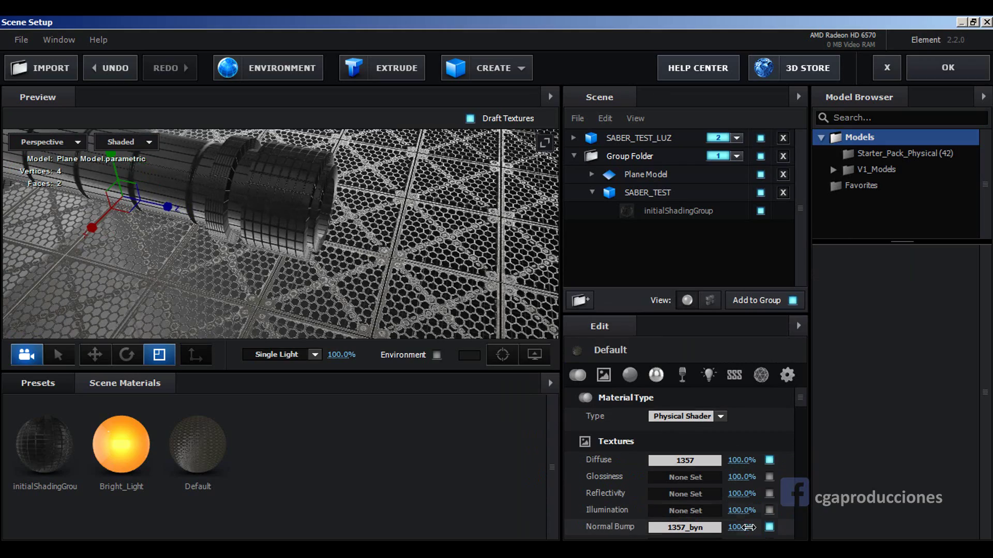
drag(742, 530, 723, 540)
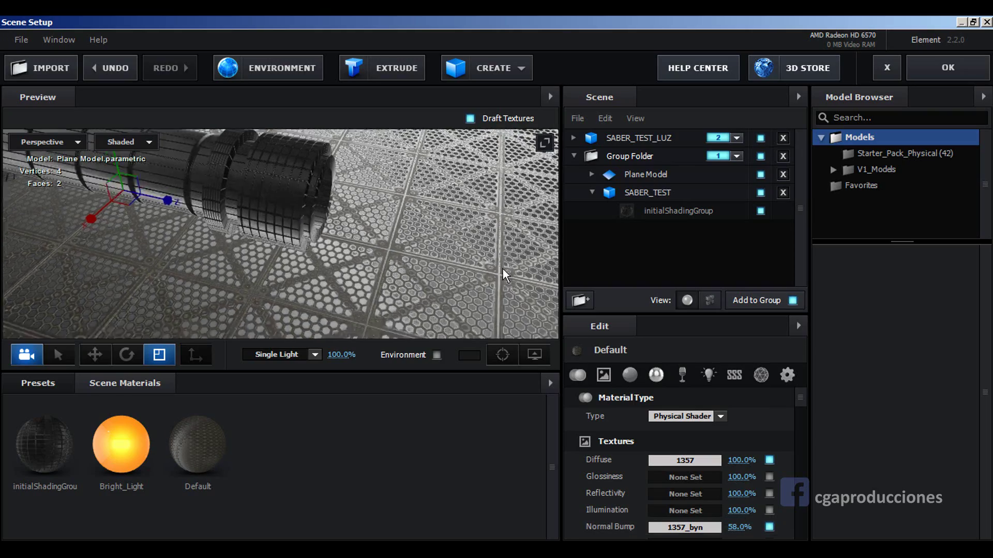
drag(502, 269, 512, 280)
scroll(439, 258, up, 5)
scroll(418, 257, down, 5)
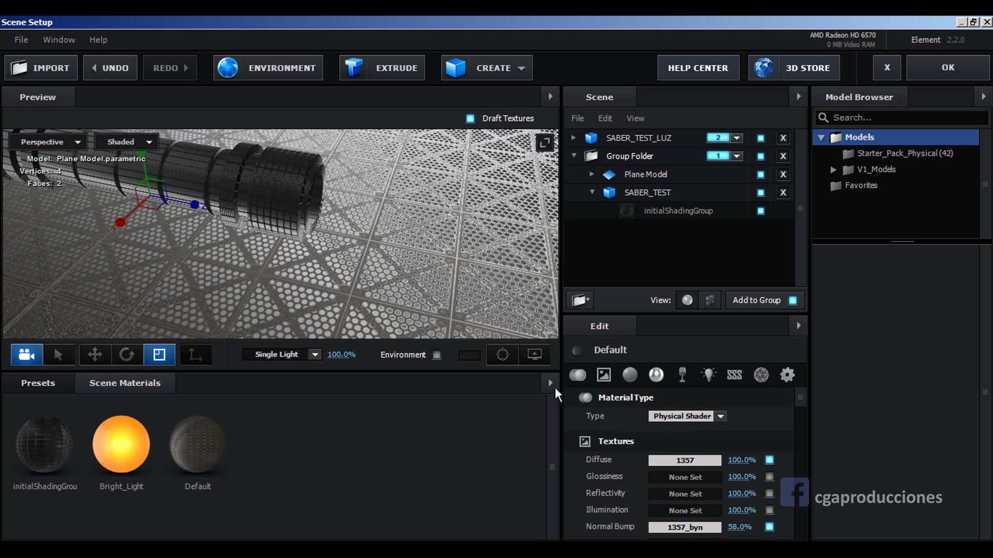
click(741, 527)
text(40)
key(Return)
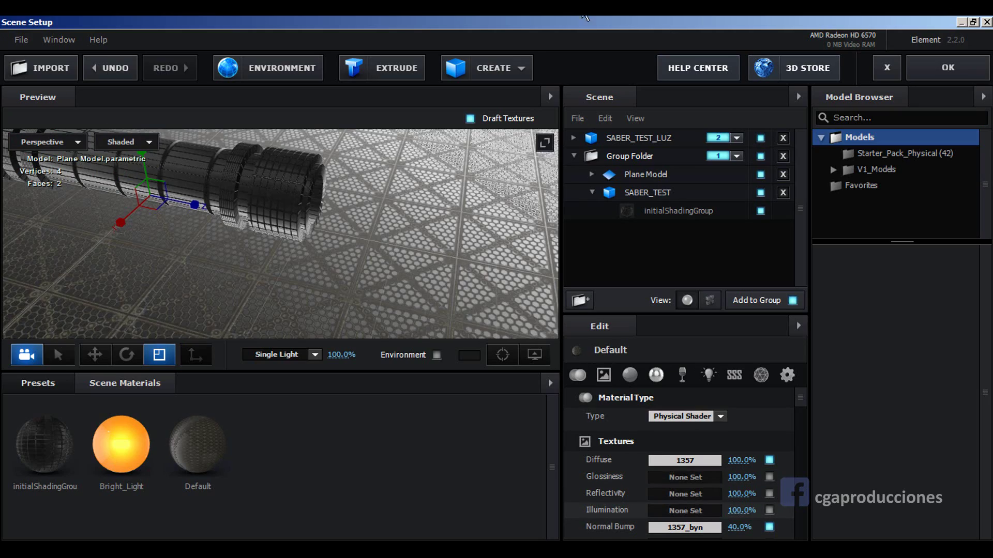
mouse_move(329, 282)
mouse_down()
mouse_move(276, 272)
mouse_move(406, 277)
mouse_up()
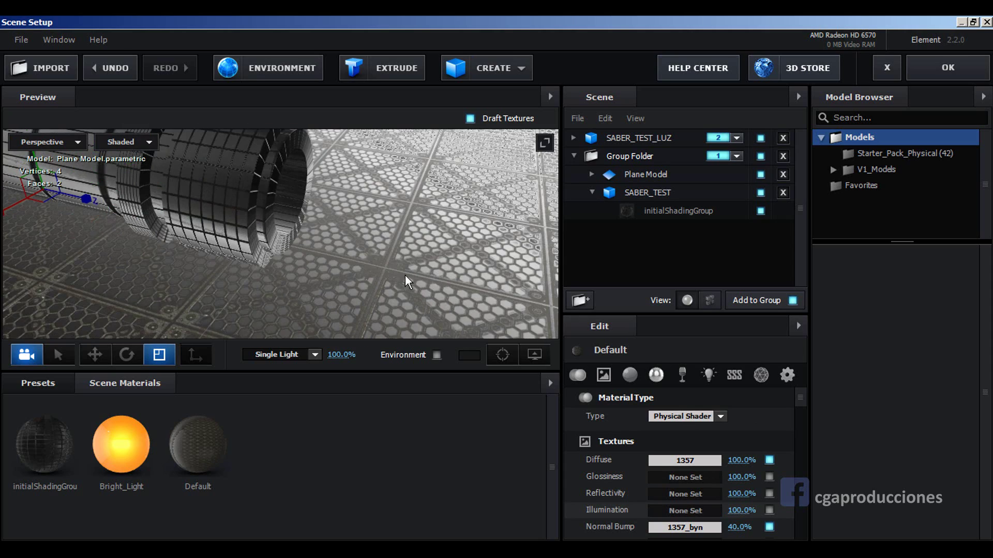
scroll(727, 458, down, 2)
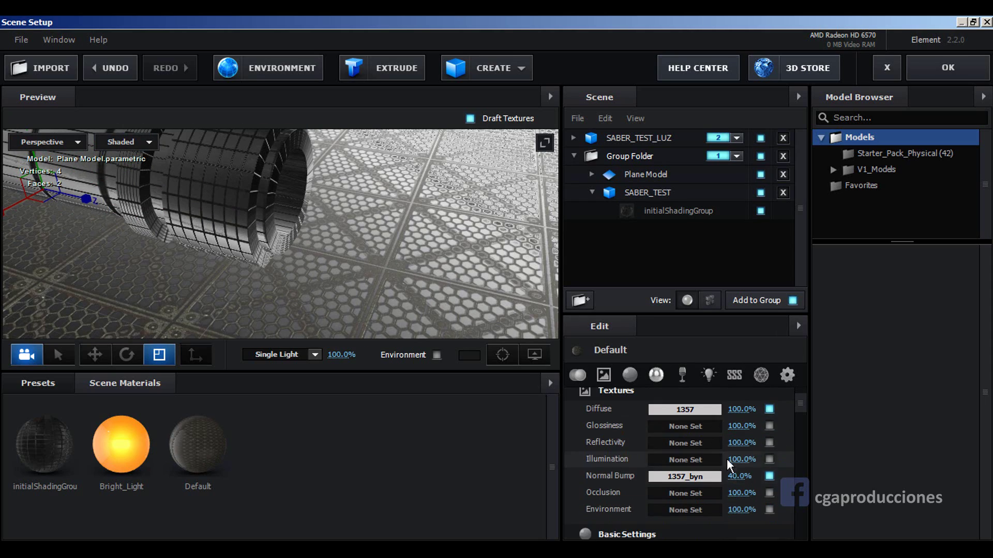
Step: Load 1357_byn.jpg as the reflectivity texture, tiled 20 by 20
click(693, 444)
click(775, 282)
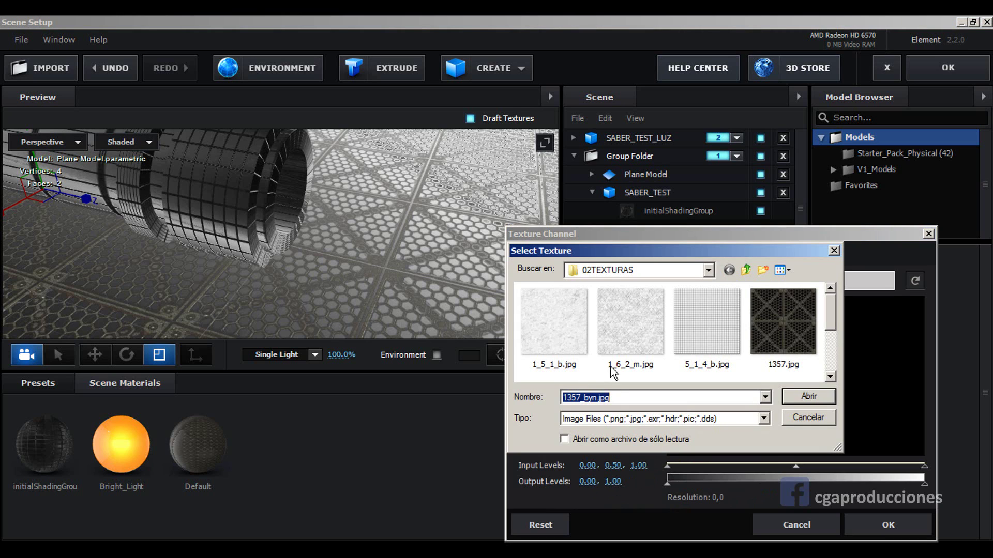
scroll(830, 312, down, 2)
double_click(535, 361)
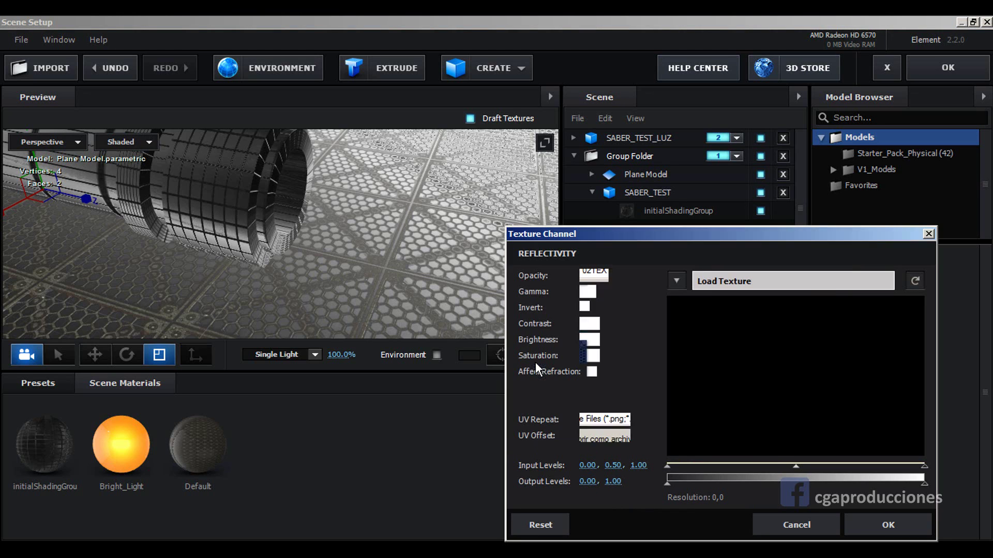
click(889, 523)
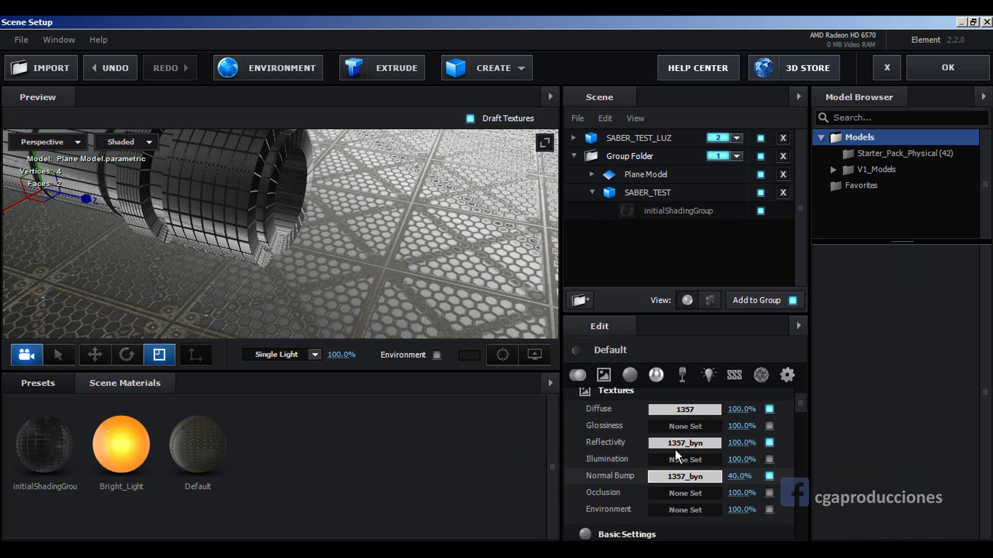
click(693, 446)
click(583, 420)
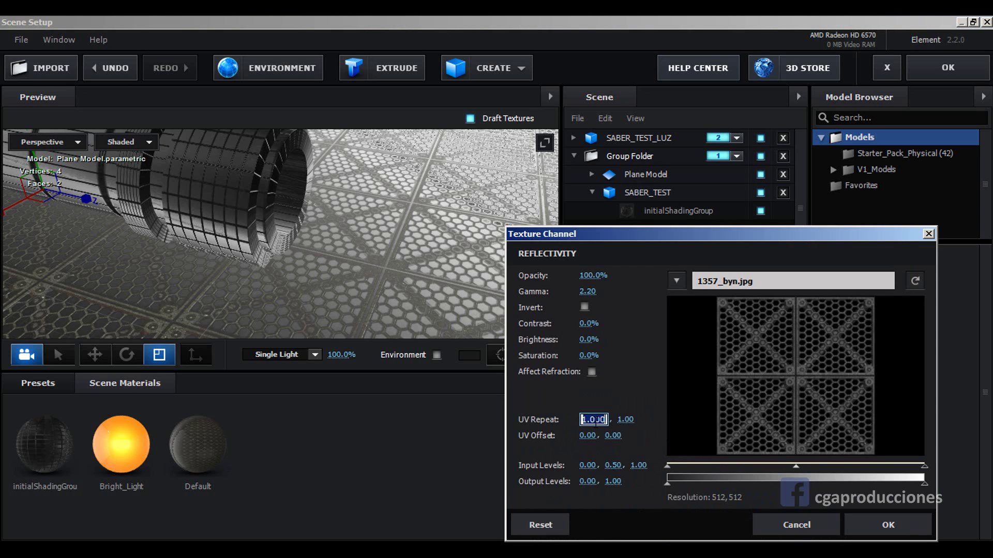
text(20)
key(Return)
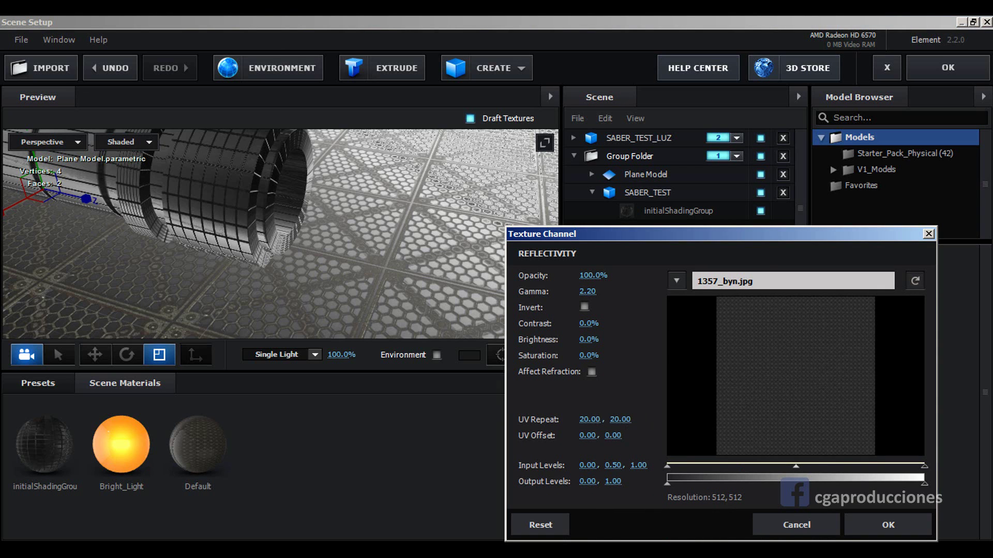
click(888, 524)
Step: Load 1357_byn.jpg as the glossiness texture, tiled 20 by 20
drag(466, 163, 439, 256)
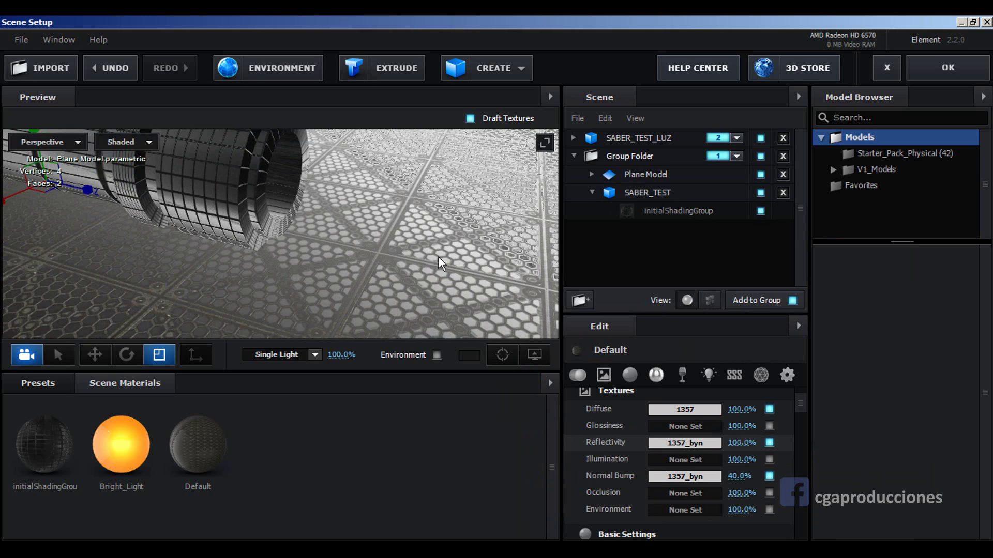
click(658, 465)
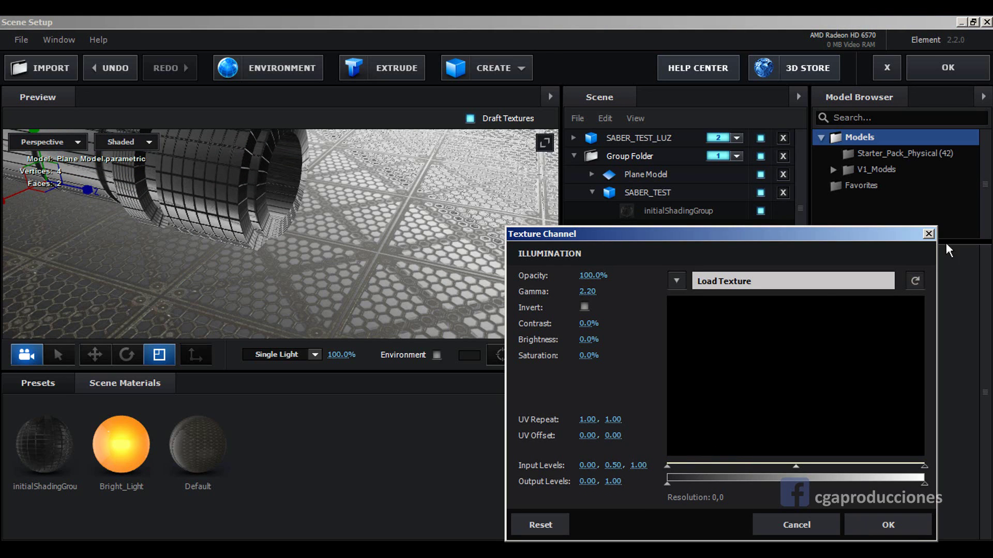
click(928, 234)
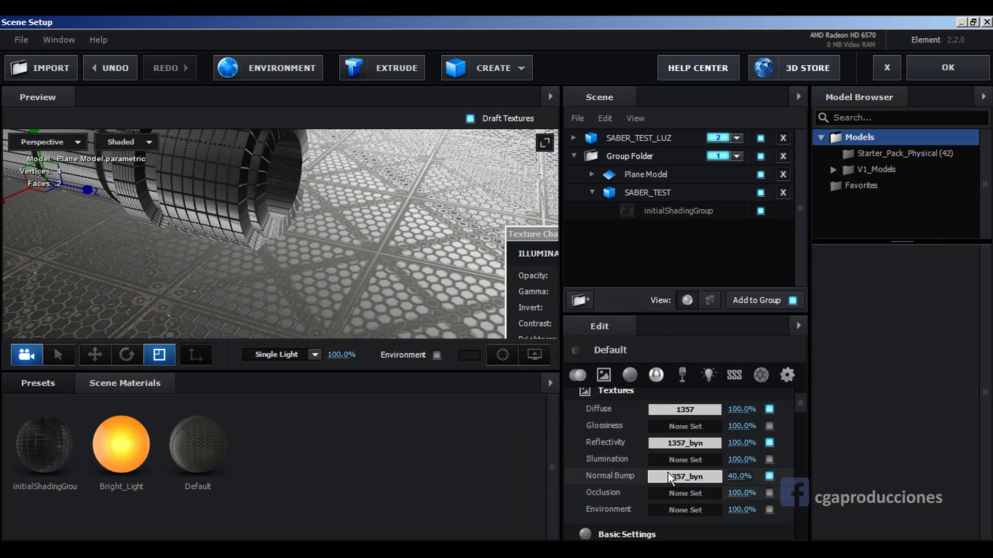
click(665, 428)
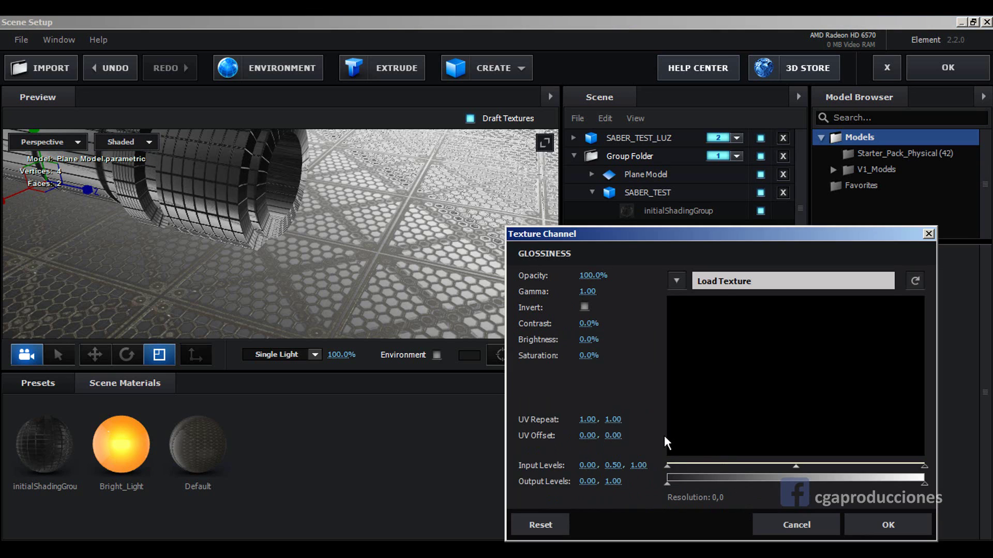
click(721, 281)
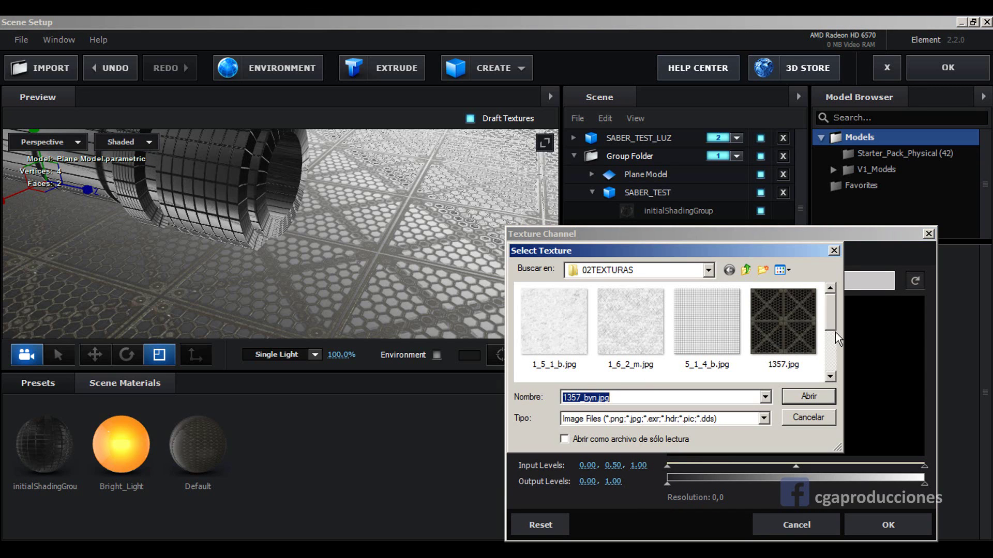
scroll(835, 332, down, 3)
double_click(537, 323)
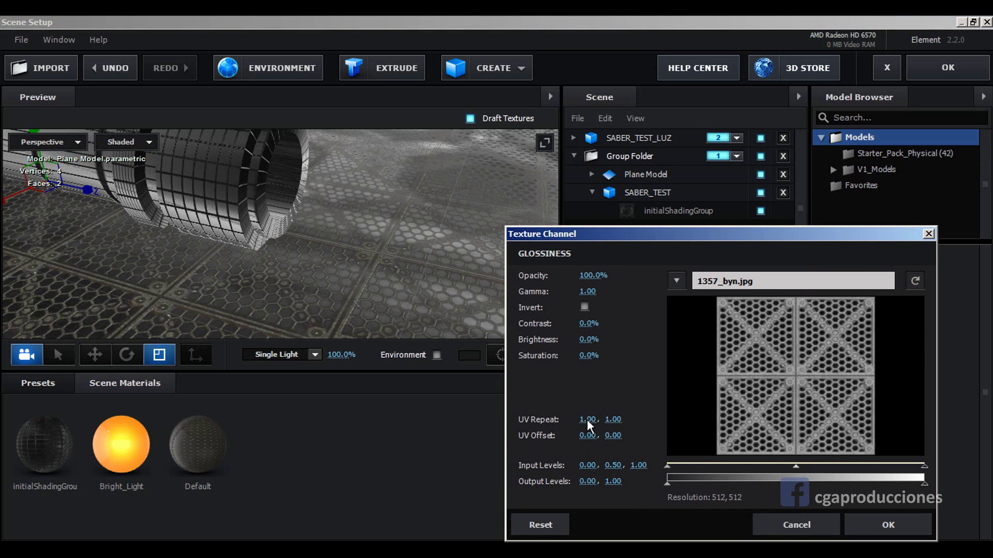
click(588, 419)
text(20)
key(Tab)
text(20)
key(Return)
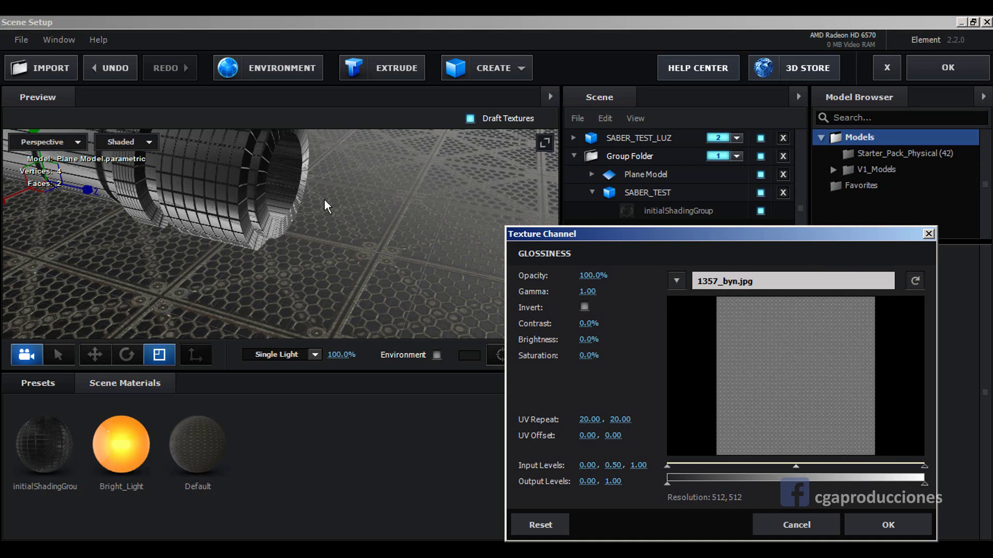
click(874, 524)
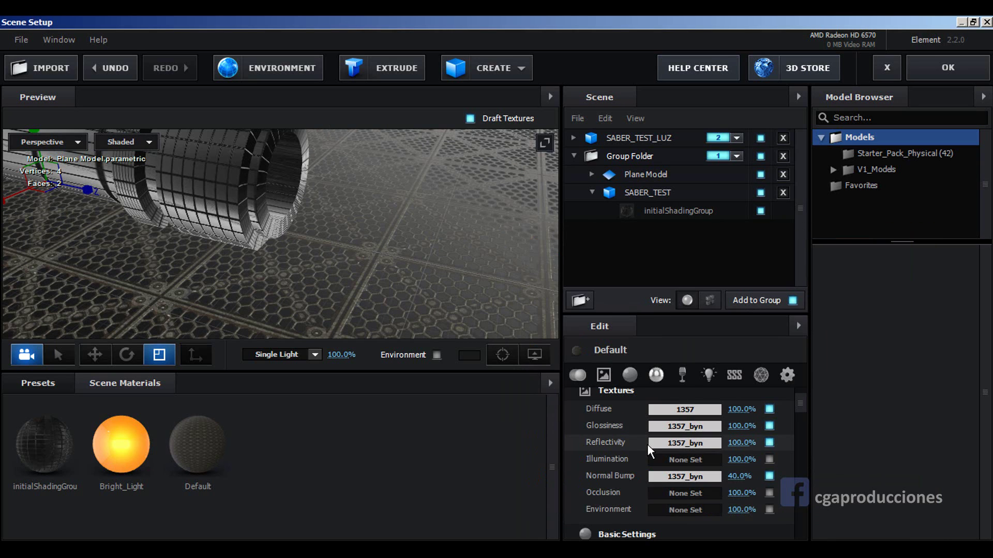
Step: Load 1357_byn.jpg as the occlusion texture with UV Repeat 20 by 20
click(661, 492)
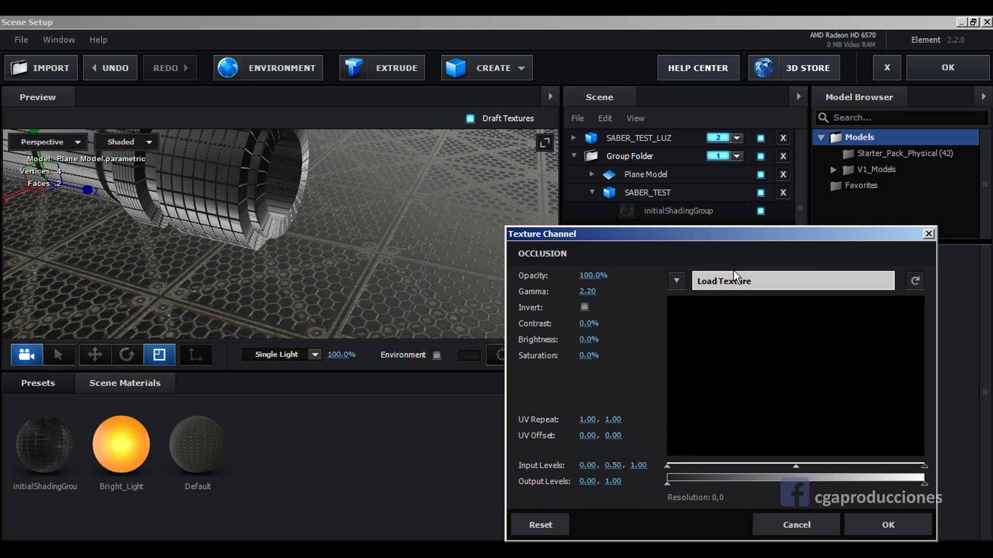
click(733, 271)
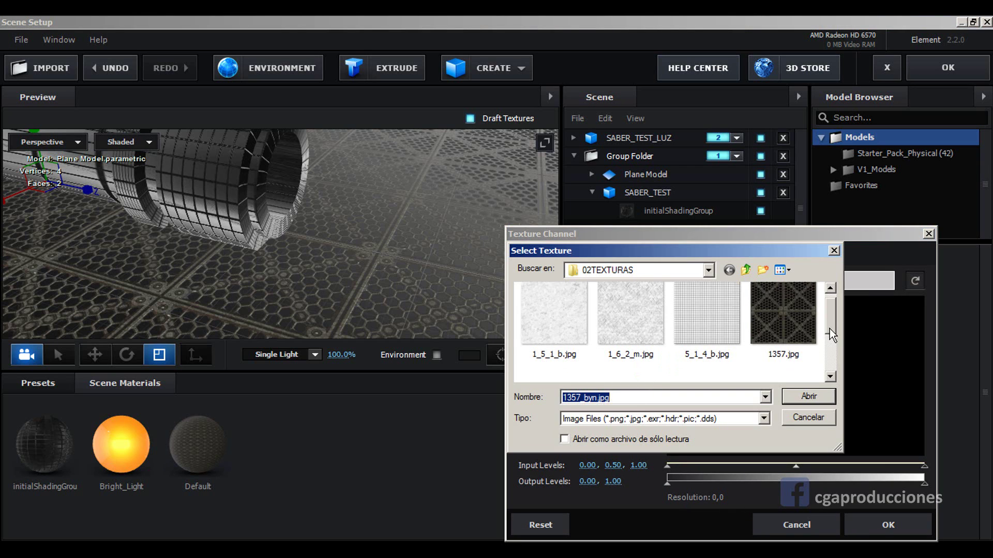
scroll(829, 327, down, 2)
double_click(556, 352)
click(580, 419)
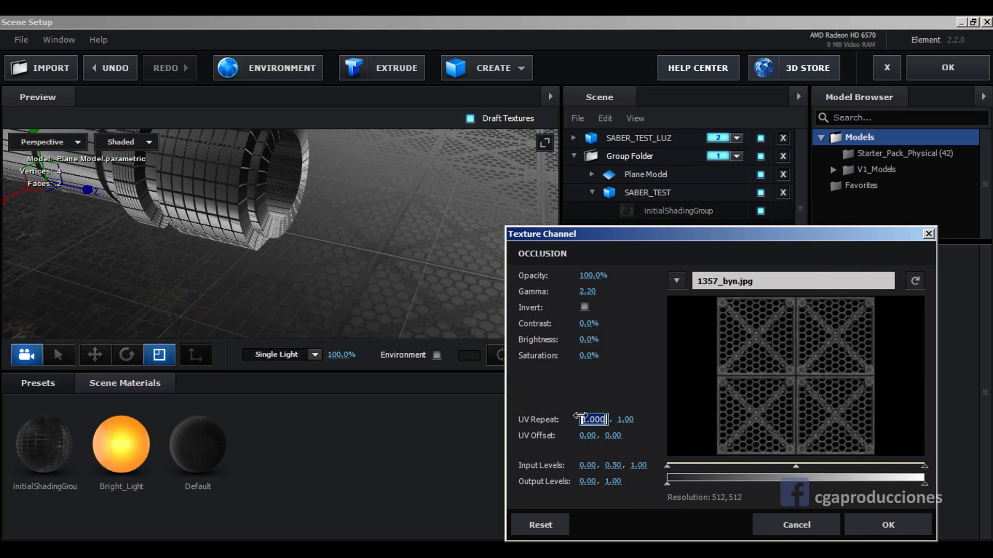
text(20)
key(Return)
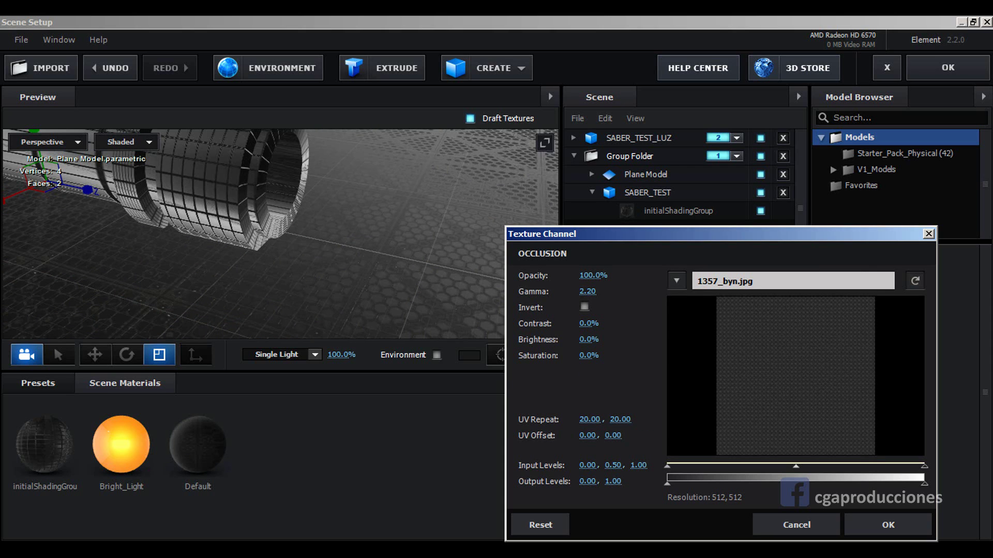
click(887, 525)
Step: Raise the normal bump strength to 60%
drag(396, 250, 299, 247)
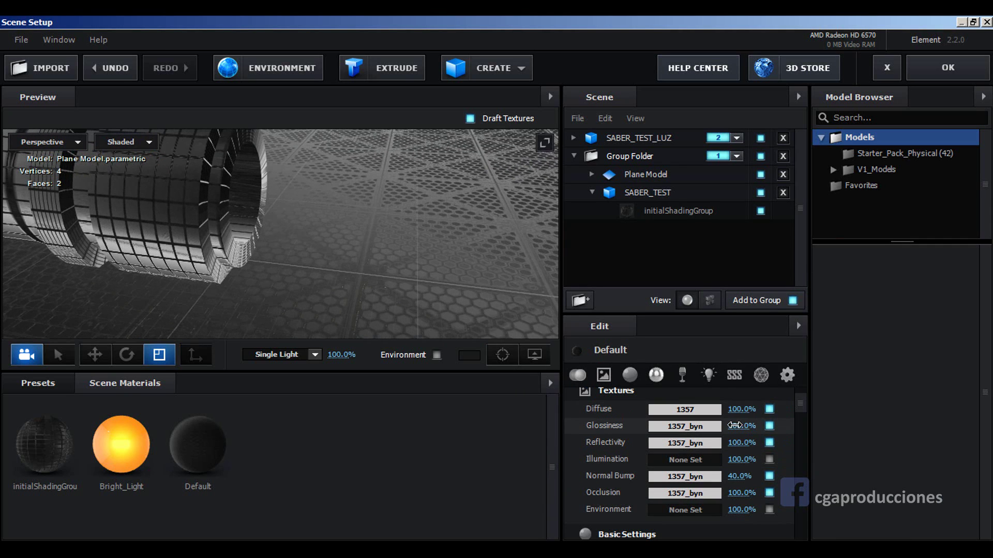
drag(739, 476, 757, 478)
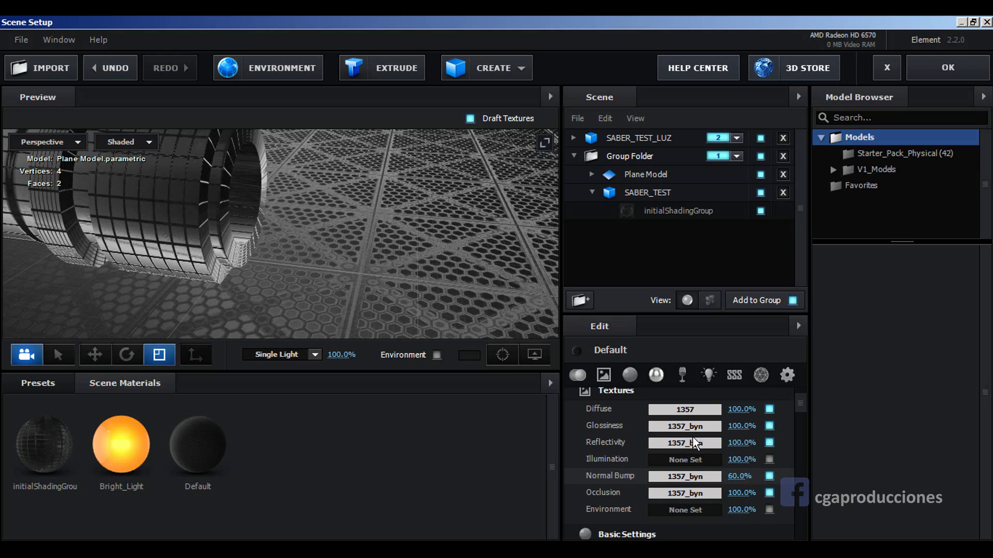
mouse_move(282, 252)
mouse_down()
mouse_move(225, 251)
mouse_move(306, 252)
mouse_move(259, 242)
mouse_move(263, 216)
mouse_up()
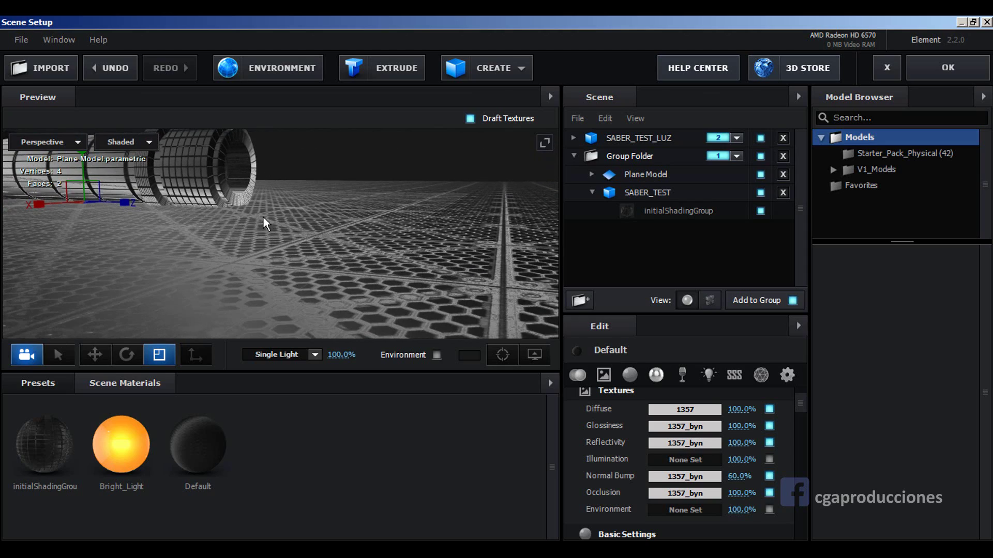
mouse_move(437, 279)
mouse_down()
mouse_move(286, 222)
mouse_move(282, 232)
mouse_up()
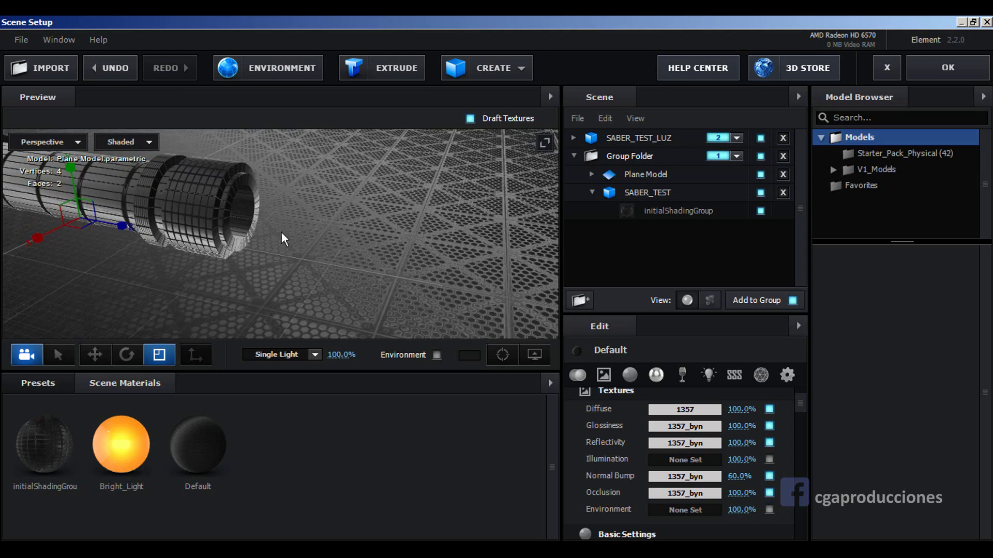
mouse_move(205, 240)
mouse_down()
mouse_move(282, 269)
mouse_move(371, 280)
mouse_move(313, 277)
mouse_move(364, 296)
mouse_up()
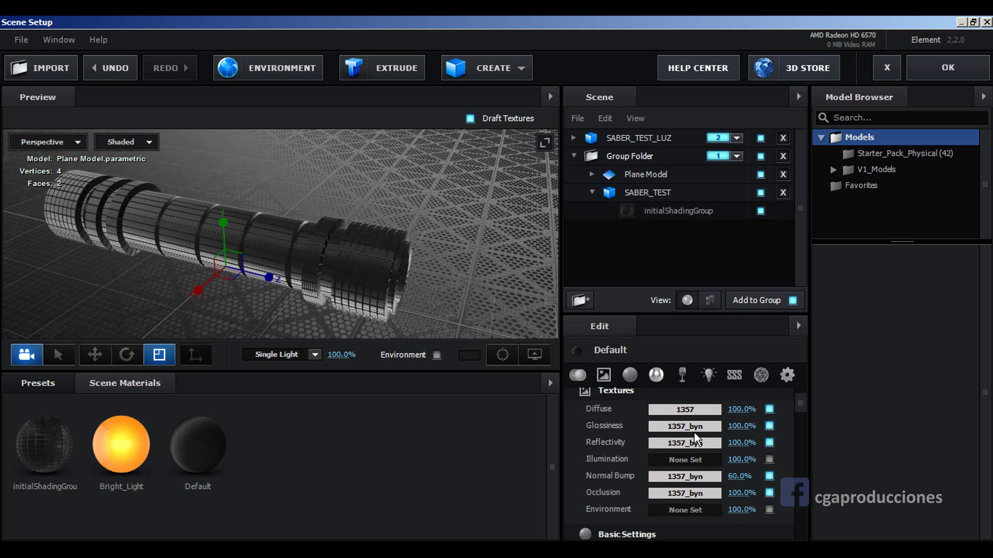
scroll(714, 465, down, 1)
scroll(716, 465, down, 3)
scroll(713, 461, down, 2)
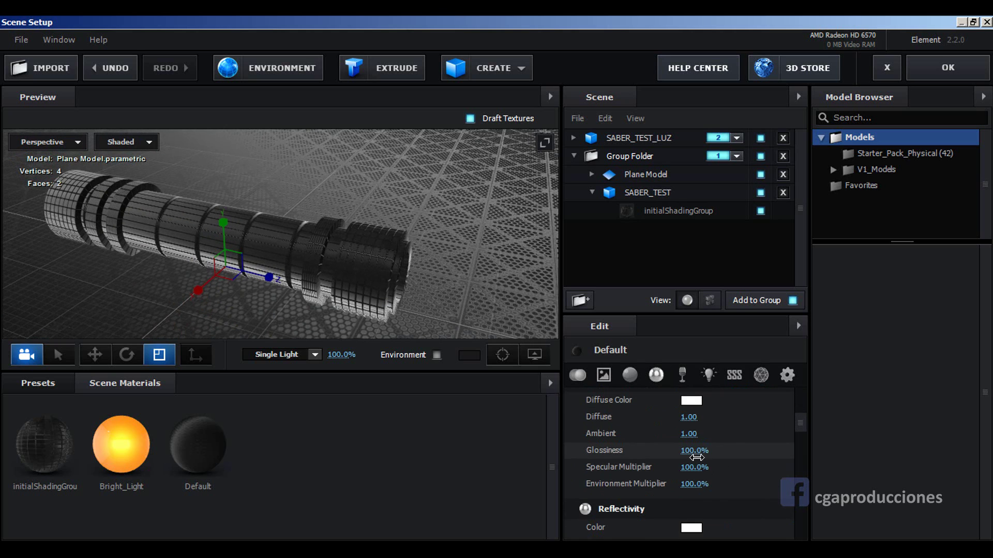
scroll(703, 480, down, 1)
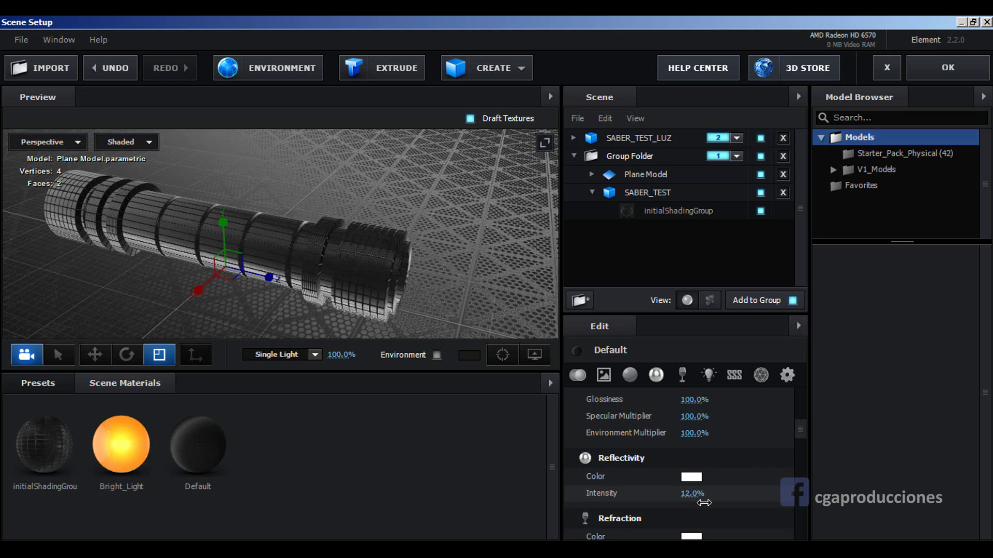
drag(703, 503, 708, 502)
mouse_move(693, 400)
mouse_down()
mouse_move(595, 401)
mouse_move(659, 417)
mouse_move(665, 405)
mouse_up()
drag(531, 314, 417, 247)
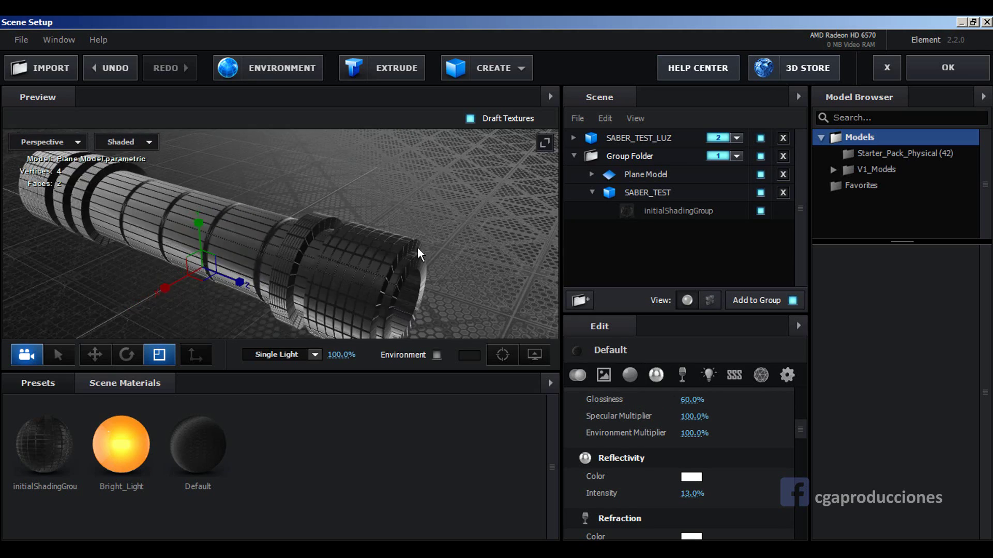
scroll(748, 439, up, 2)
scroll(737, 447, up, 3)
scroll(732, 445, up, 2)
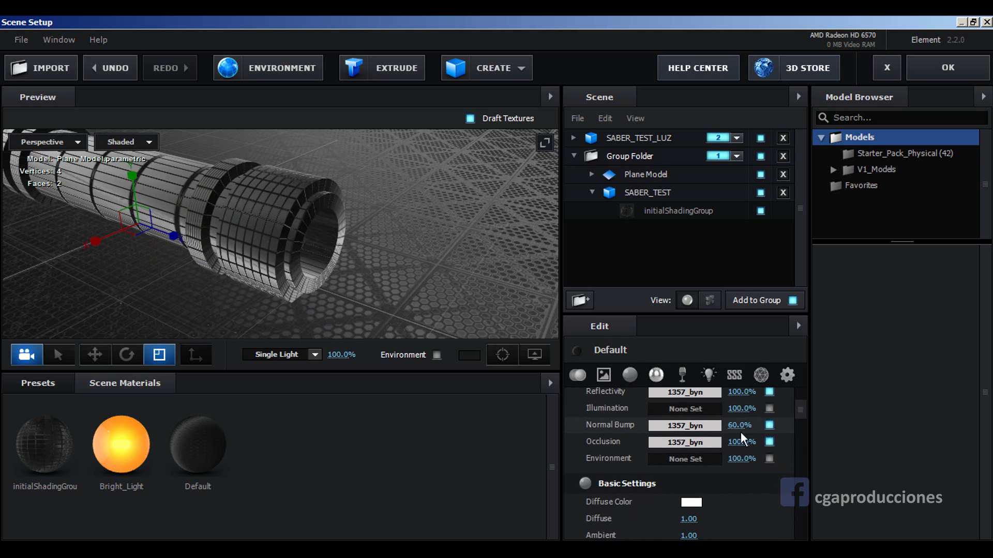
scroll(740, 432, up, 2)
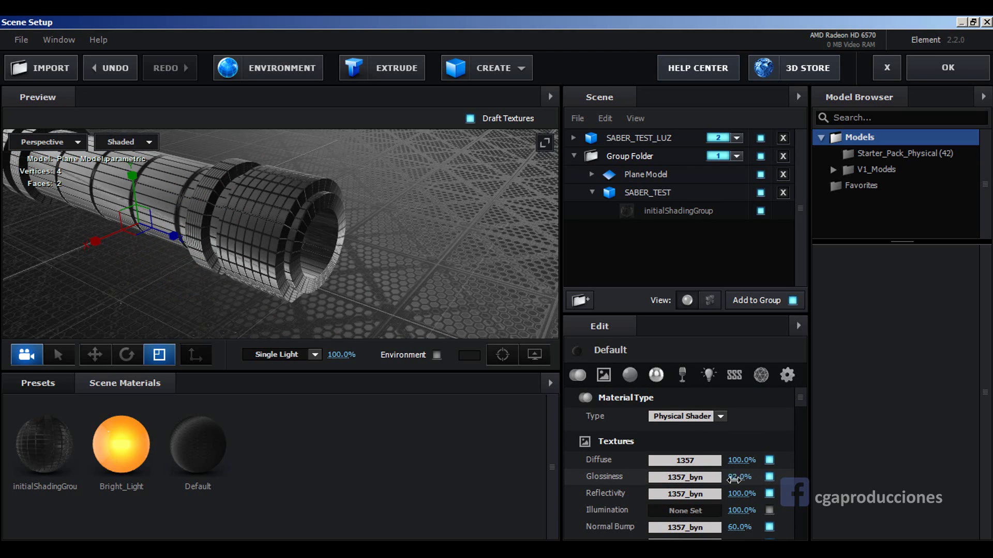
Step: Turn off the floor material's glossiness texture map
click(769, 476)
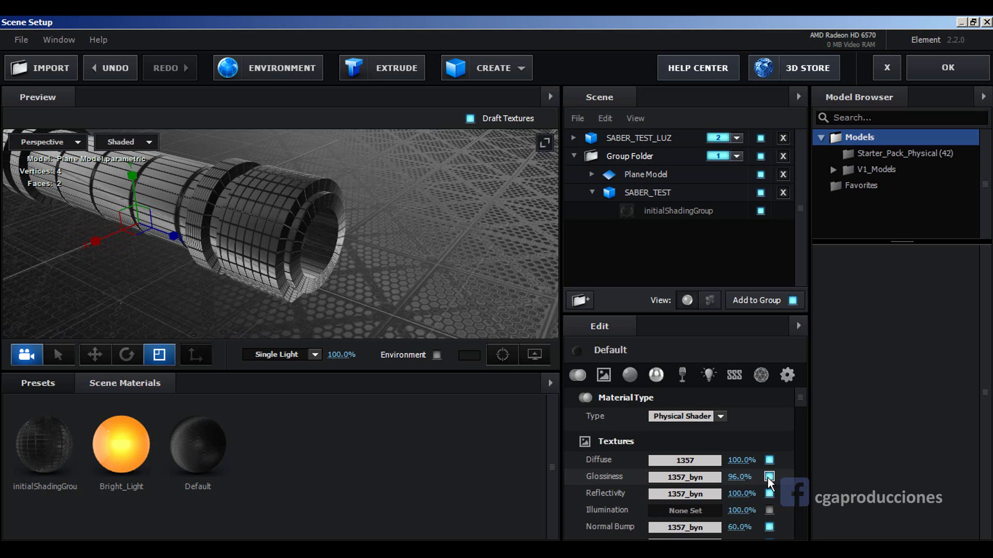
drag(457, 294, 418, 276)
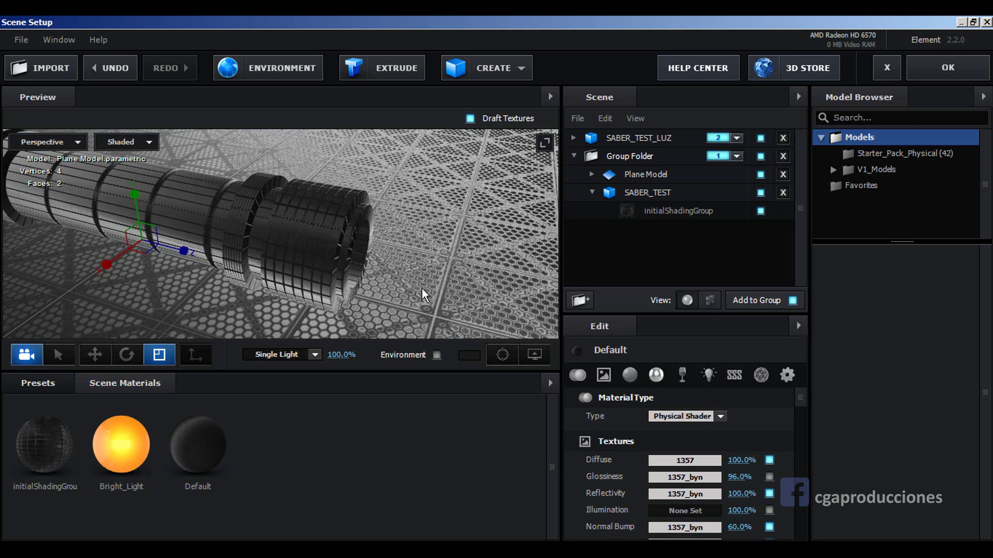
scroll(727, 463, down, 5)
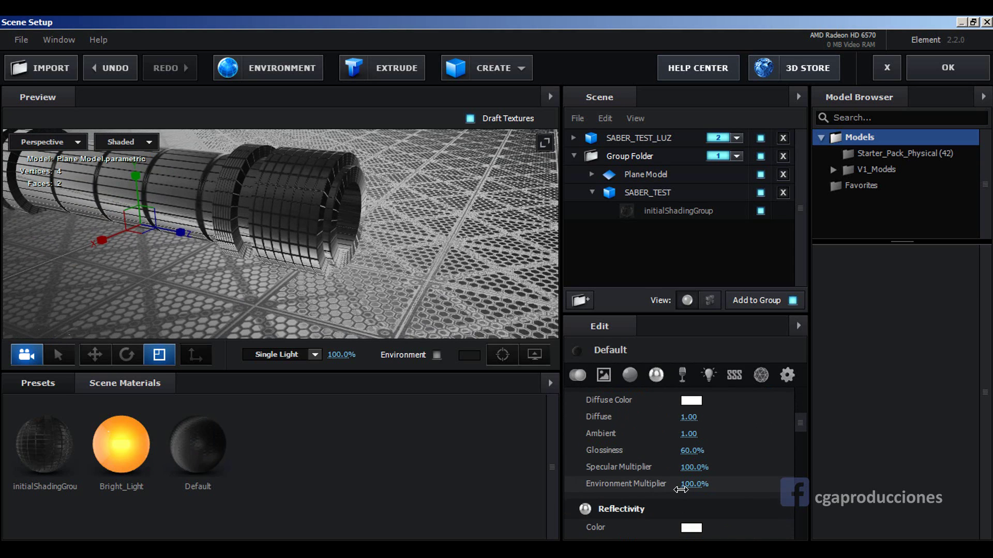
Step: Set the material's glossiness to 32% and reflectivity intensity to 40%
drag(690, 450, 649, 466)
scroll(672, 473, down, 3)
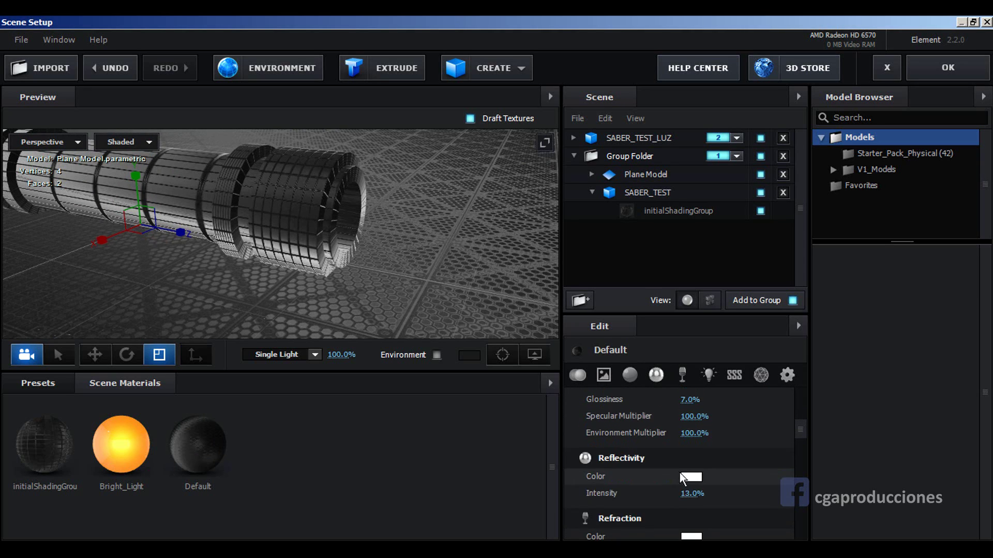
drag(684, 400, 698, 401)
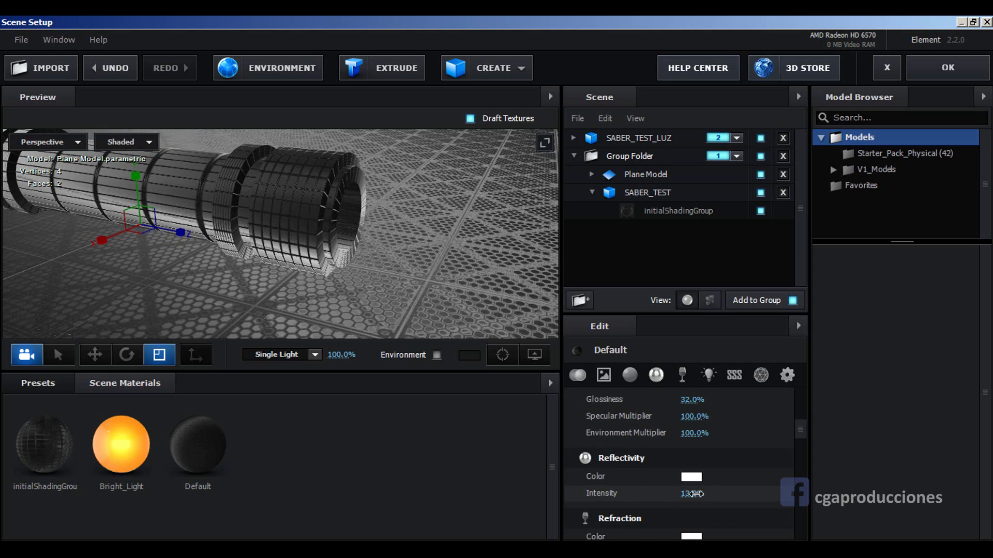
drag(704, 494, 716, 494)
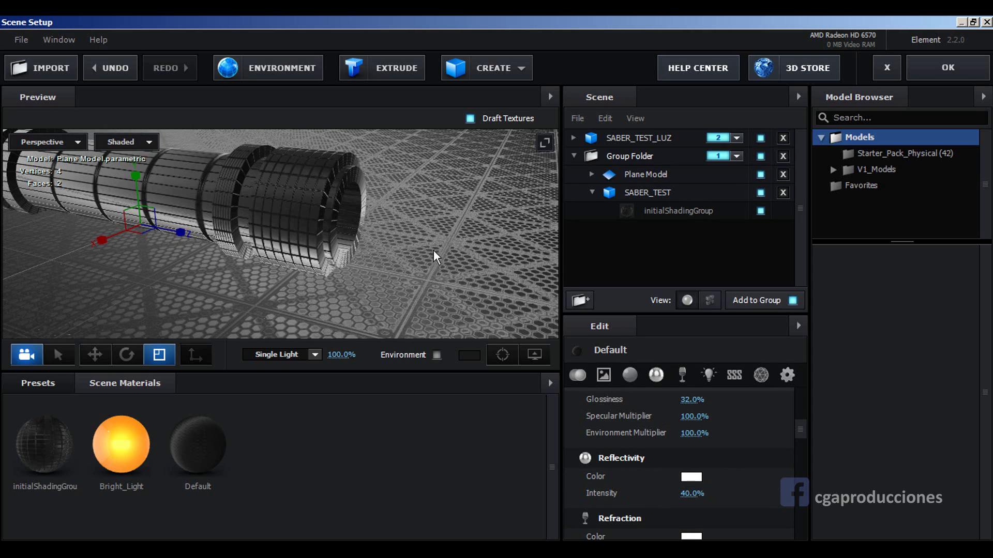
scroll(390, 265, up, 5)
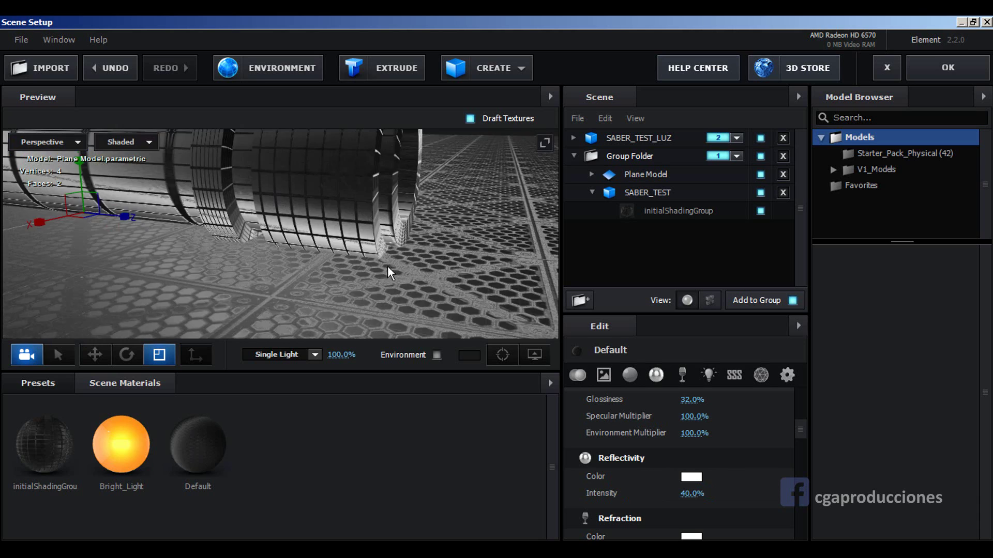
scroll(379, 286, down, 5)
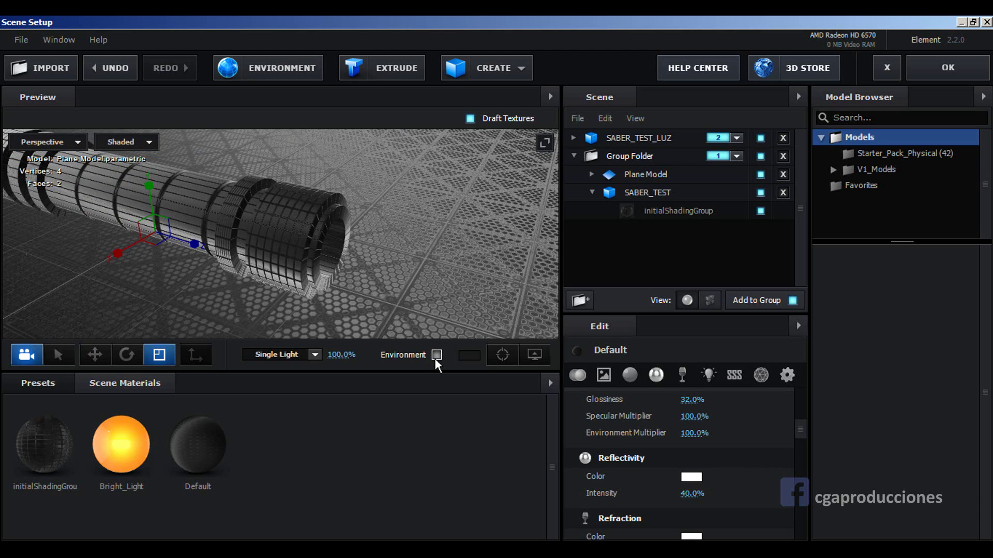
mouse_move(312, 170)
mouse_down()
mouse_move(315, 197)
mouse_move(359, 271)
mouse_move(352, 194)
mouse_up()
scroll(424, 279, up, 2)
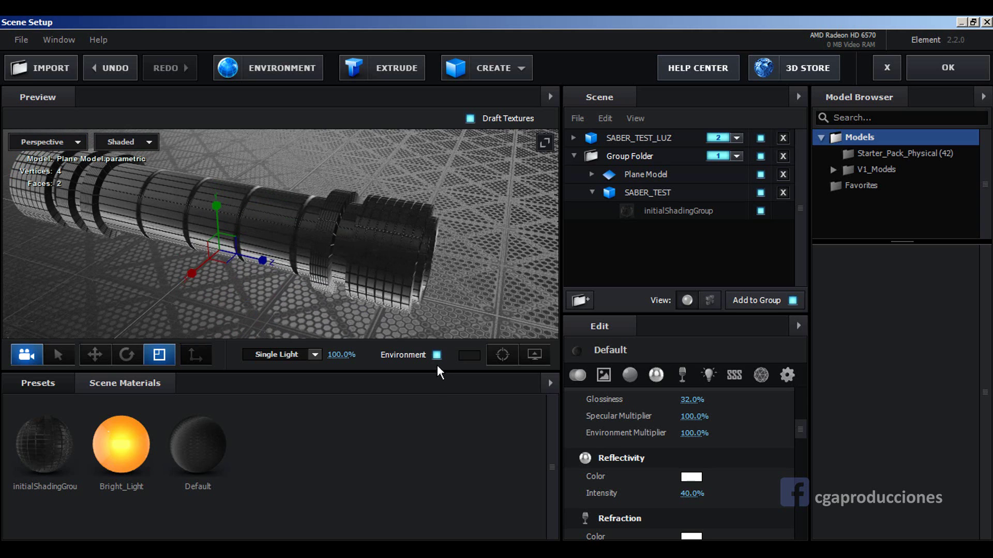
Step: Choose Basic_2K_04.jpg as the environment texture and apply it to the scene
click(270, 78)
click(553, 189)
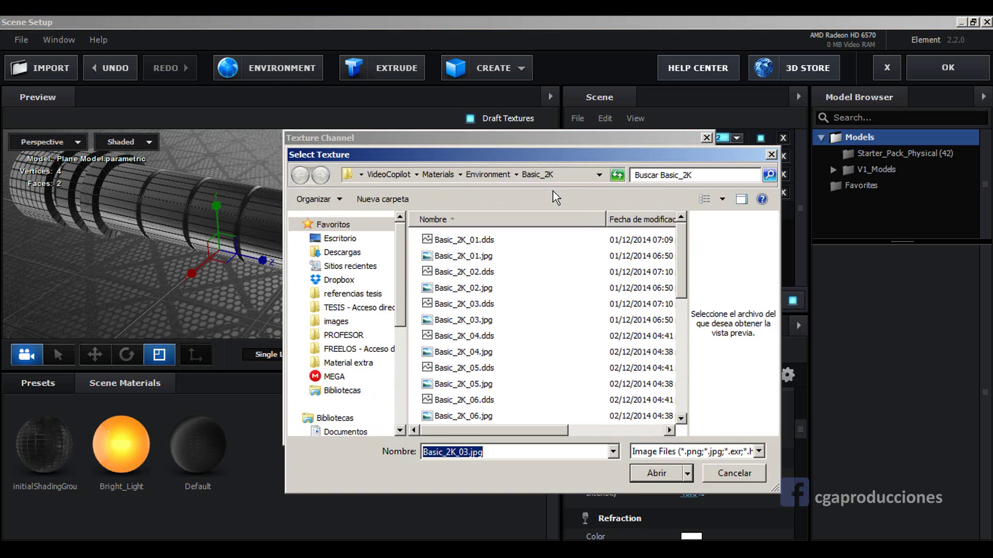
click(492, 261)
scroll(496, 330, down, 3)
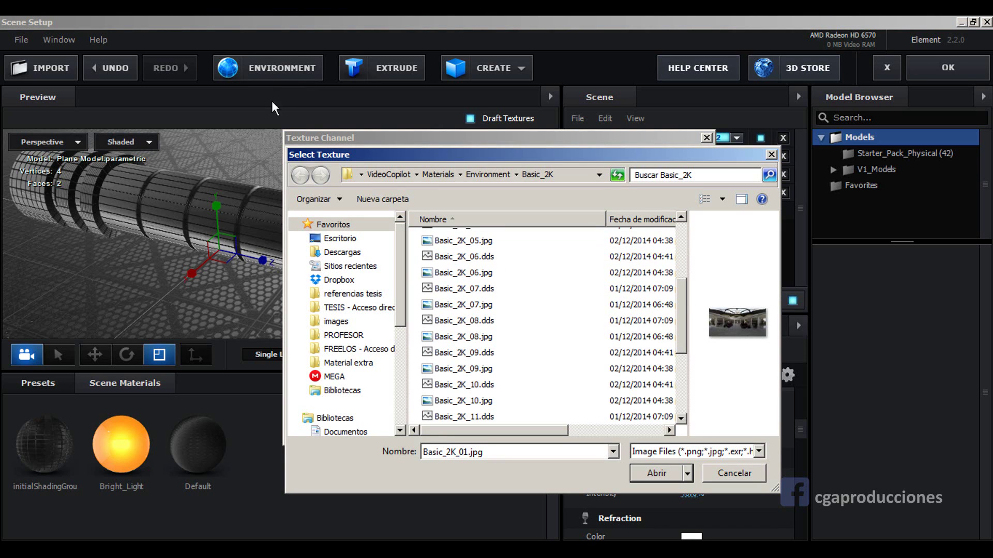
click(771, 156)
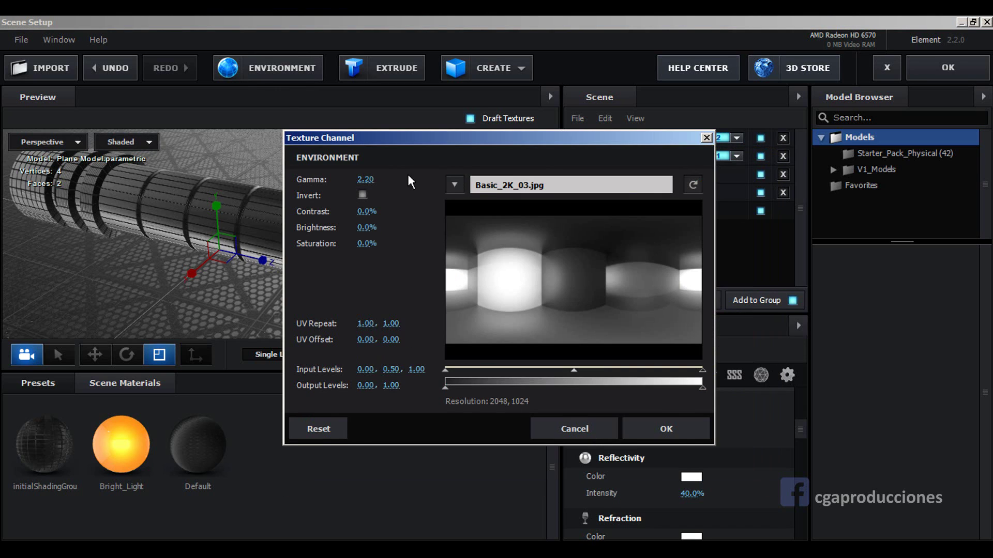
click(495, 181)
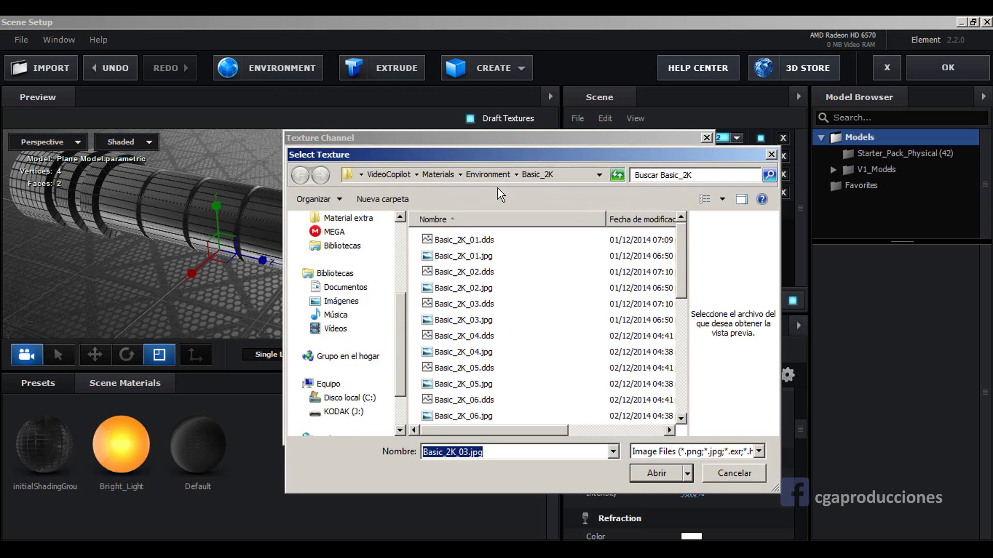
click(462, 352)
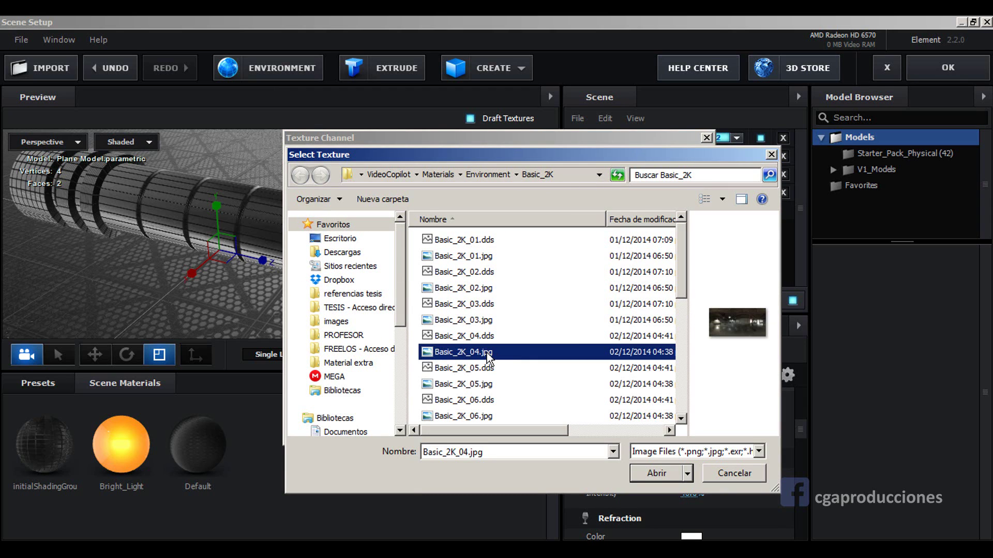
click(722, 199)
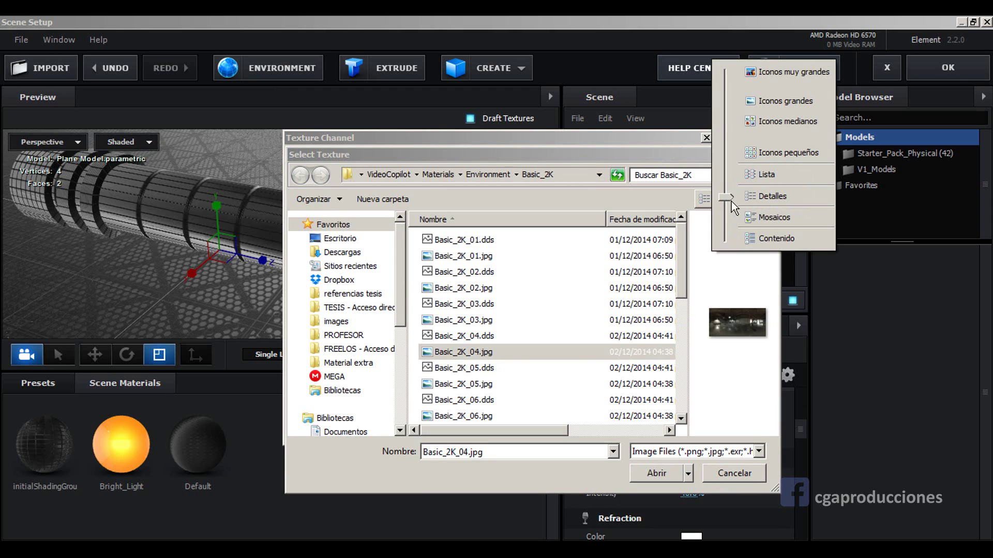
drag(724, 196, 728, 89)
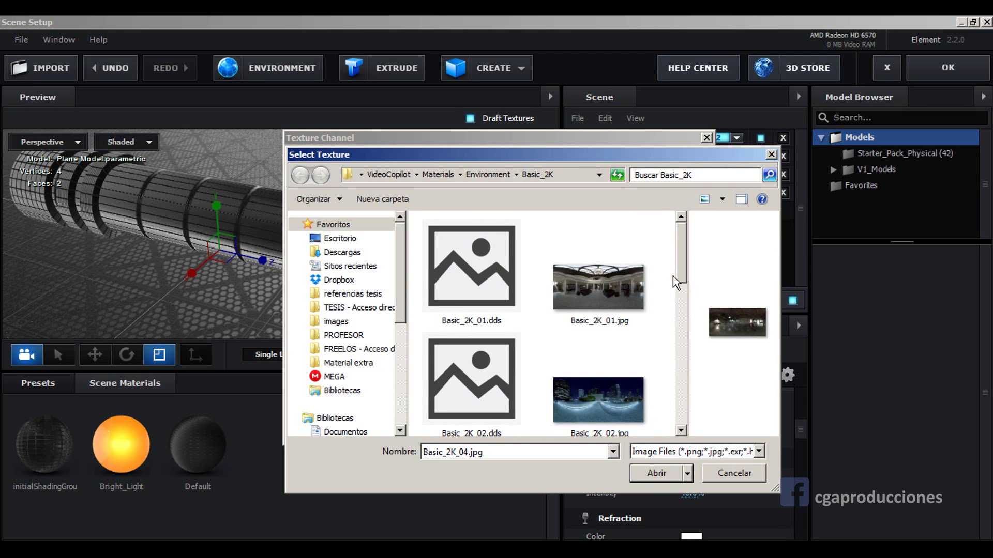
scroll(672, 282, down, 4)
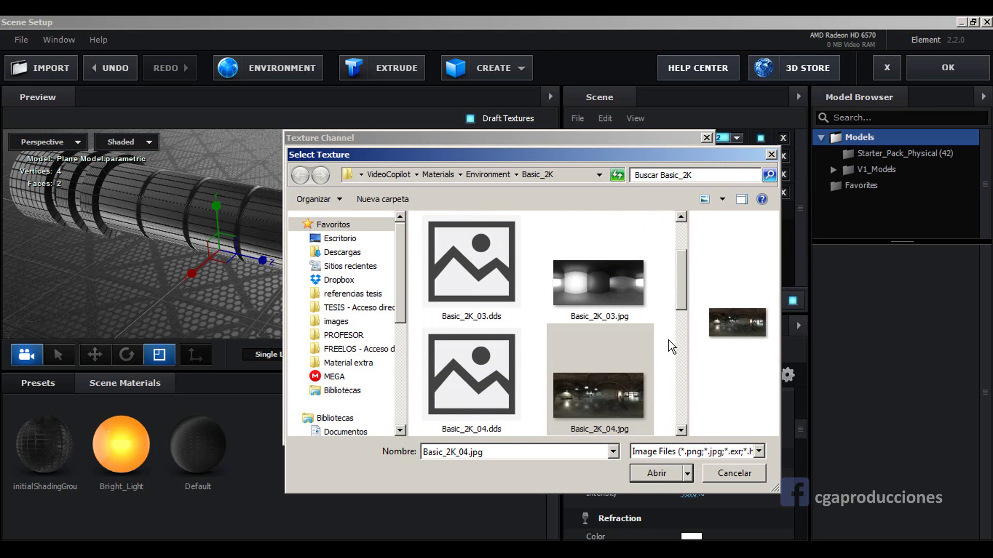
double_click(619, 392)
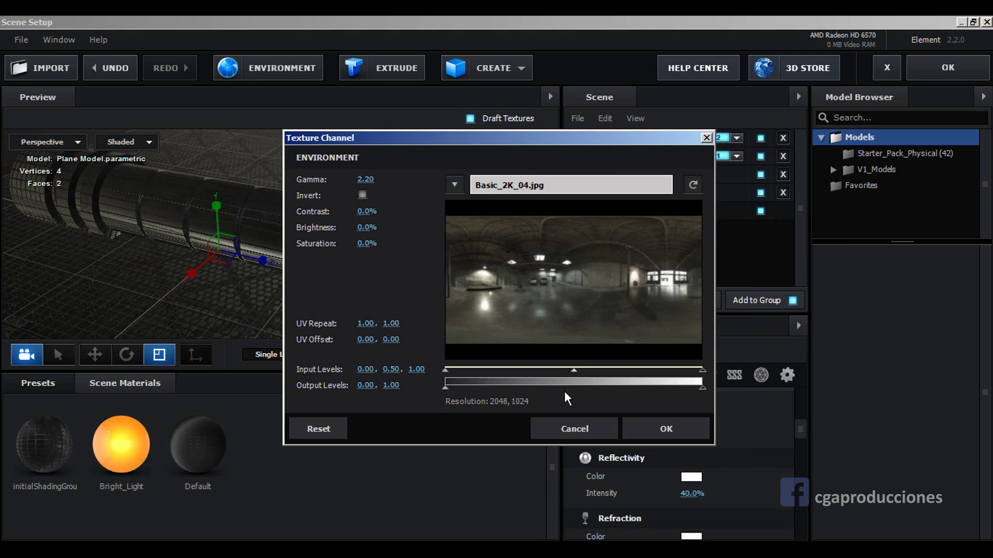
click(641, 430)
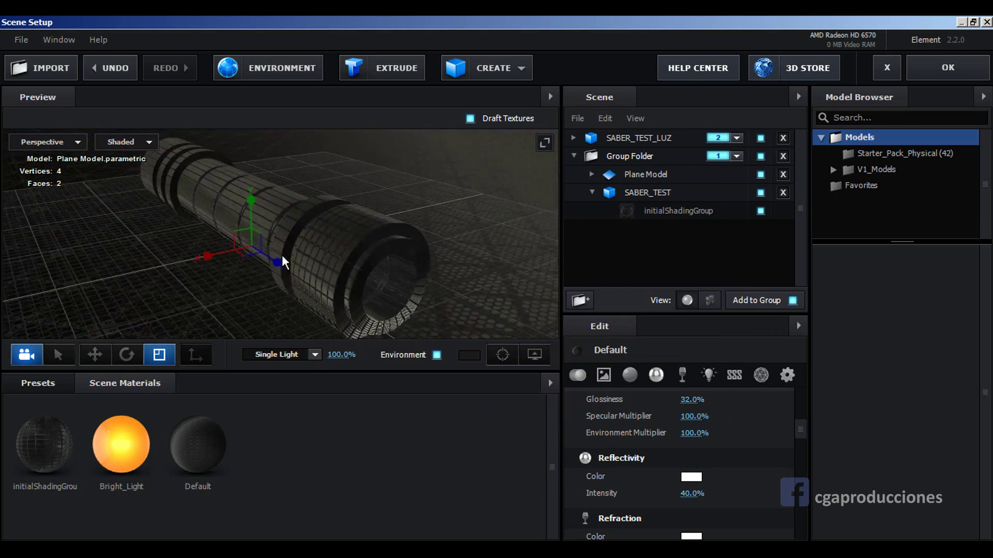
Step: Select SABER_TEST in the Group Folder and nudge it slightly upward
mouse_move(281, 256)
mouse_down()
mouse_move(364, 231)
mouse_move(277, 243)
mouse_move(481, 223)
mouse_up()
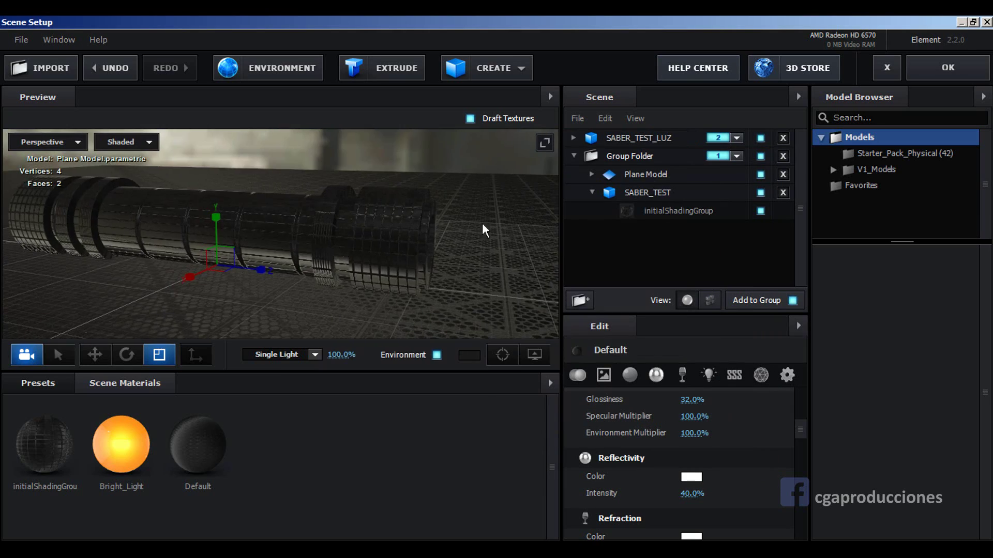
click(573, 156)
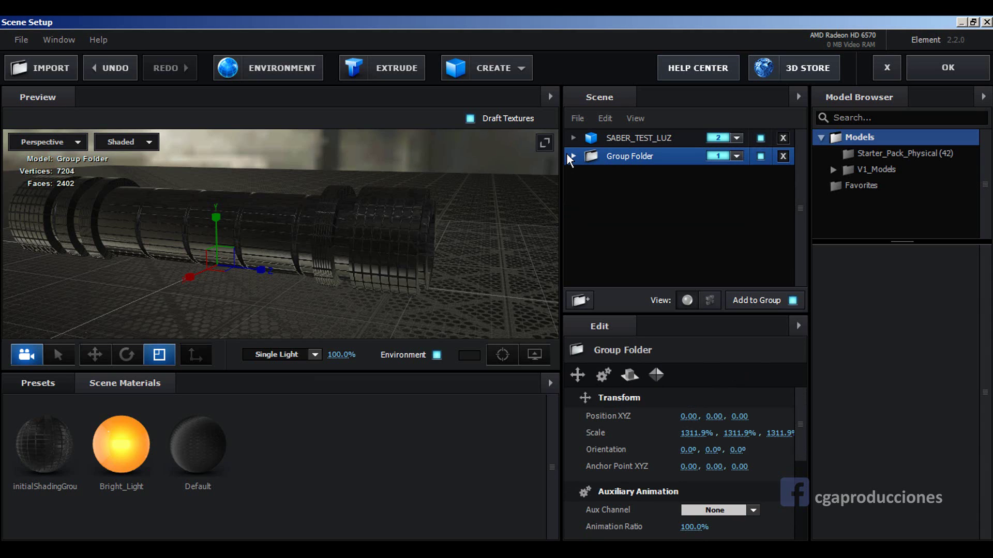
click(573, 156)
click(653, 192)
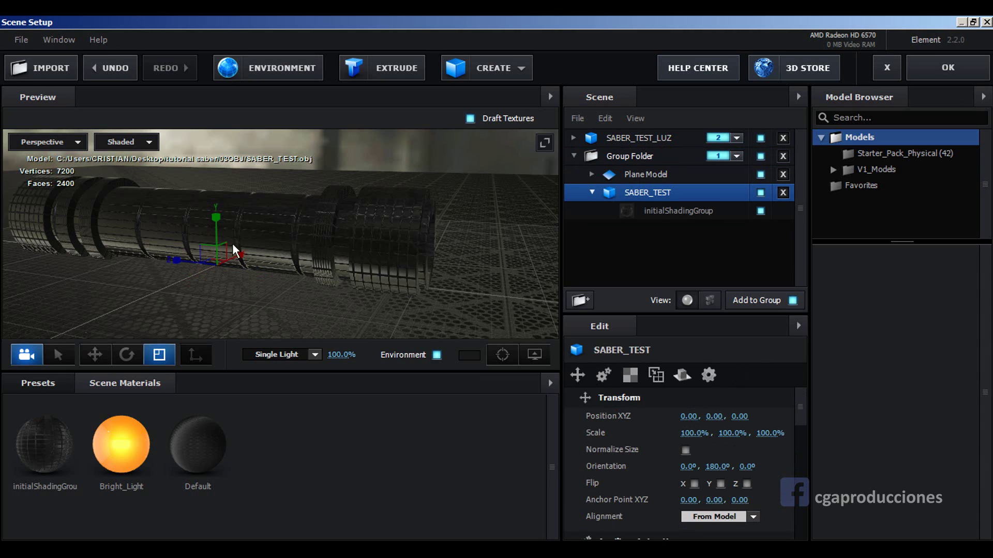
key(w)
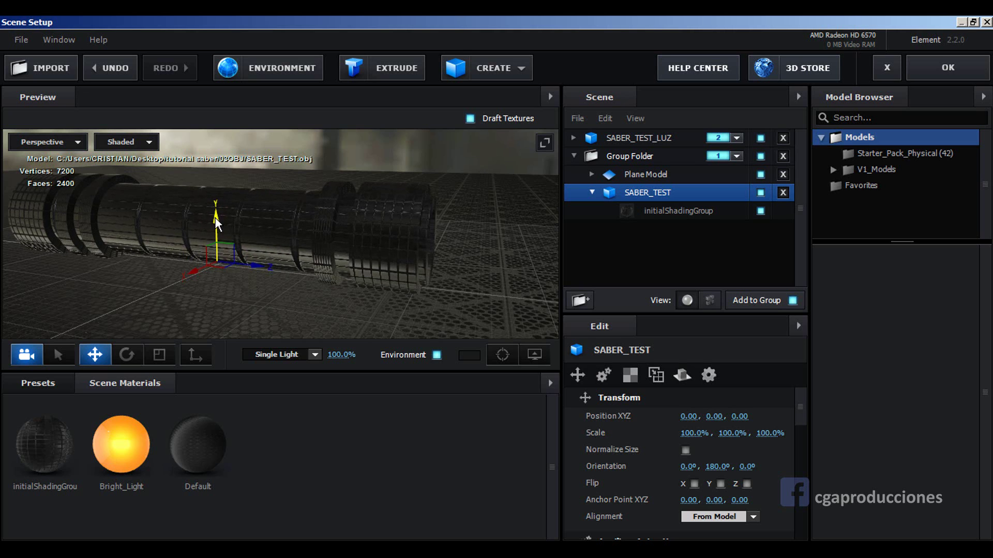
drag(215, 218, 273, 235)
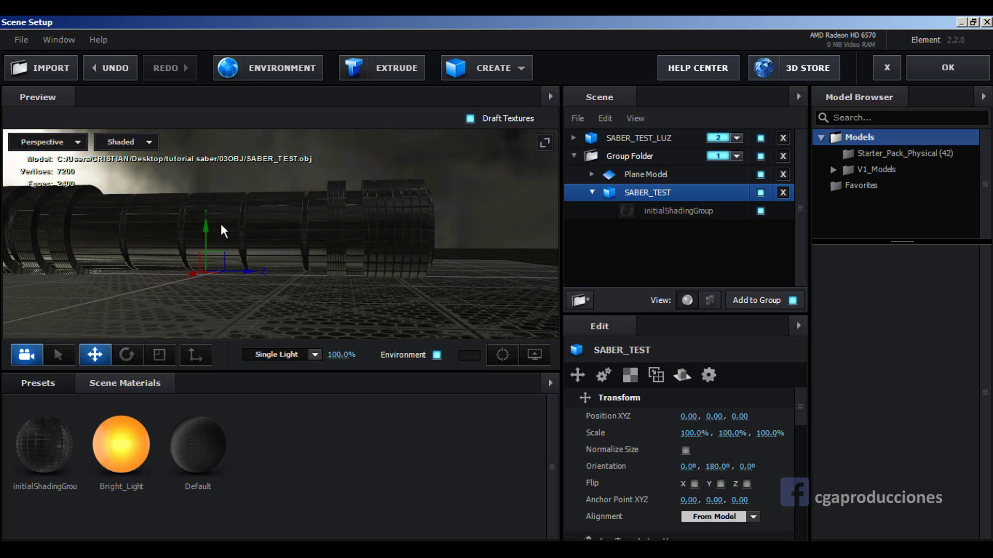
drag(206, 225, 209, 220)
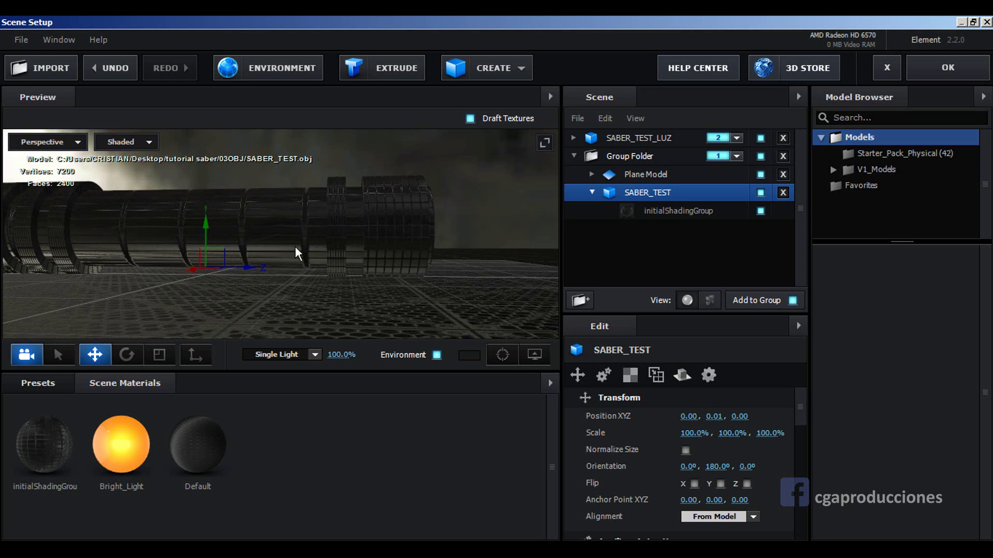
mouse_move(294, 246)
mouse_down()
mouse_move(236, 243)
mouse_move(294, 217)
mouse_up()
Step: Move SABER_TEST_LUZ into the Group Folder, then back out to the top
click(661, 142)
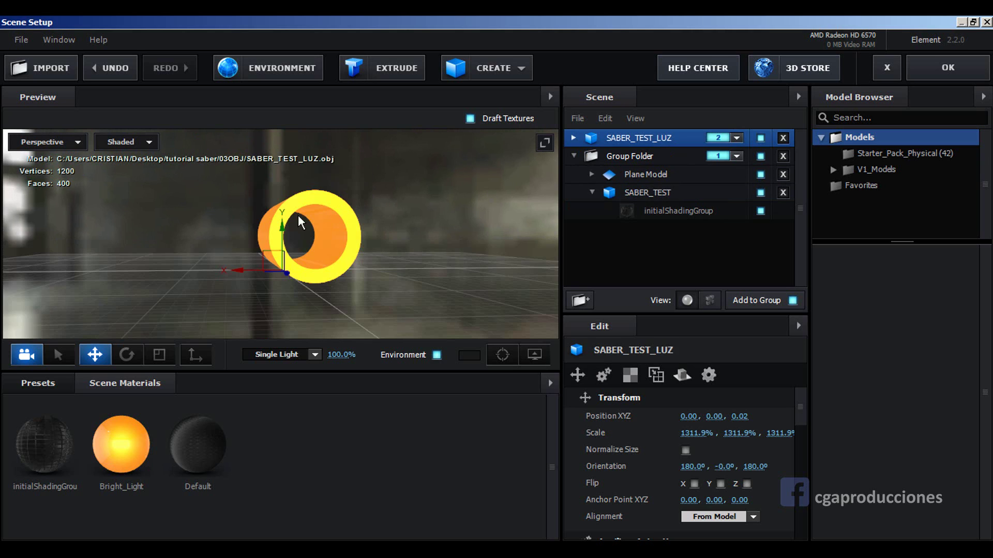
drag(665, 154, 650, 167)
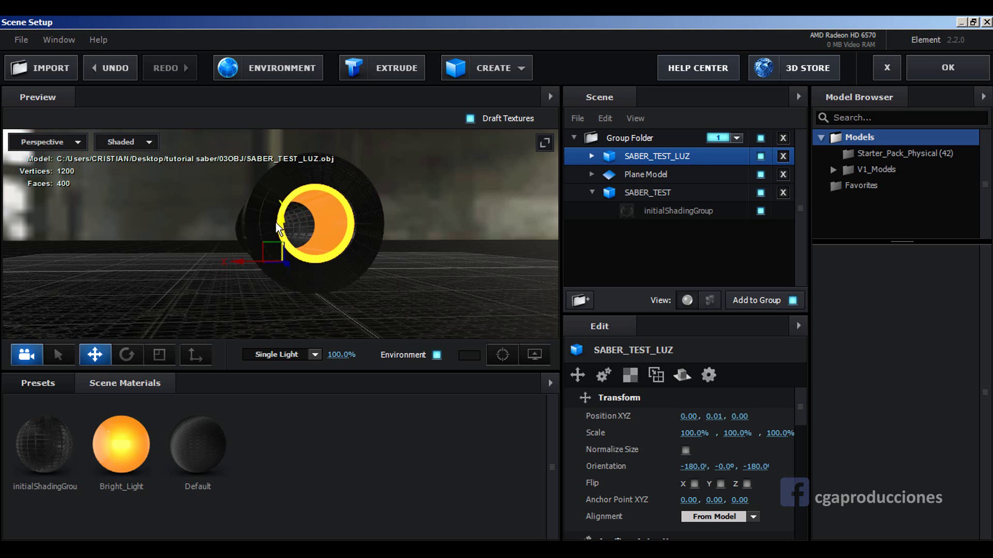
drag(277, 227, 507, 244)
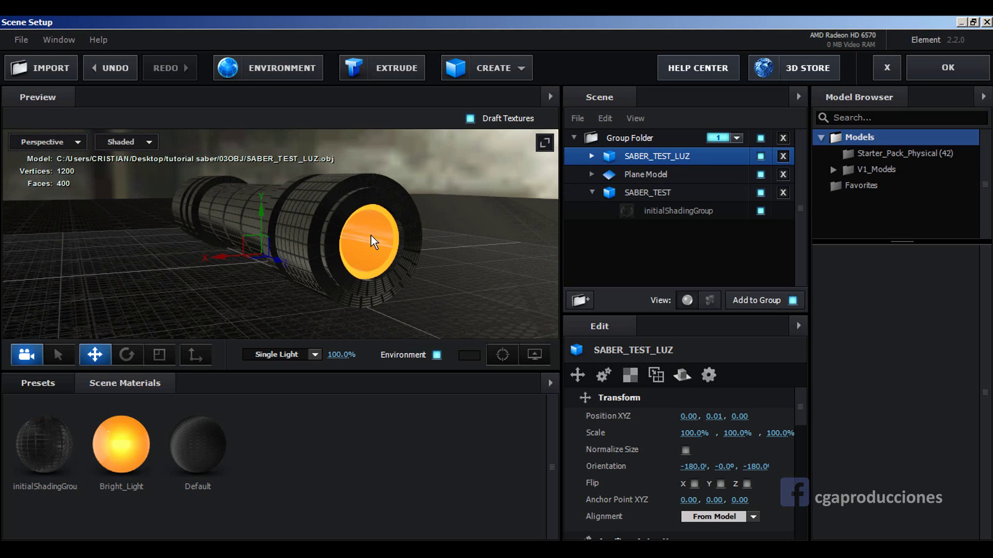
drag(643, 160, 643, 127)
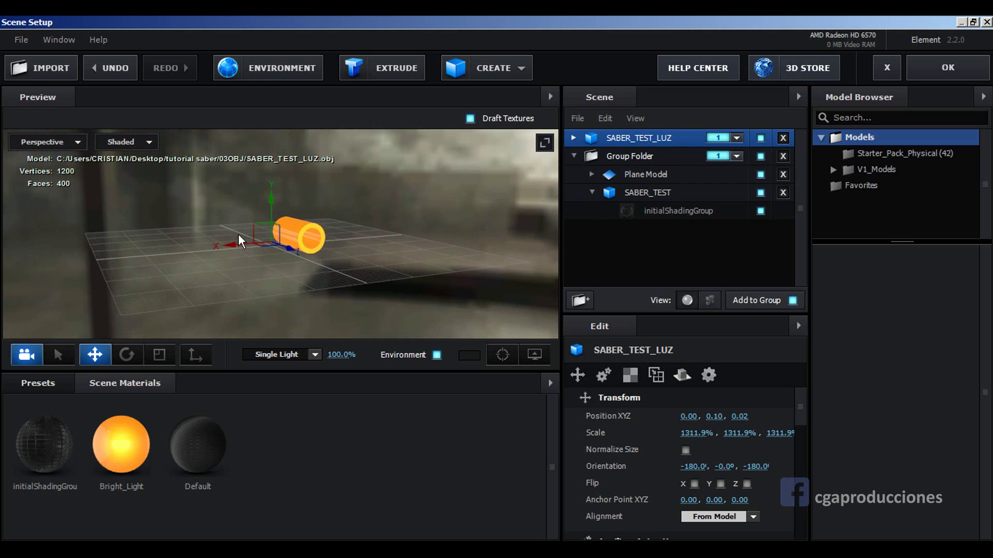
Step: Close Scene Setup and add a new camera, Cámara 1, to Comp 1
click(957, 66)
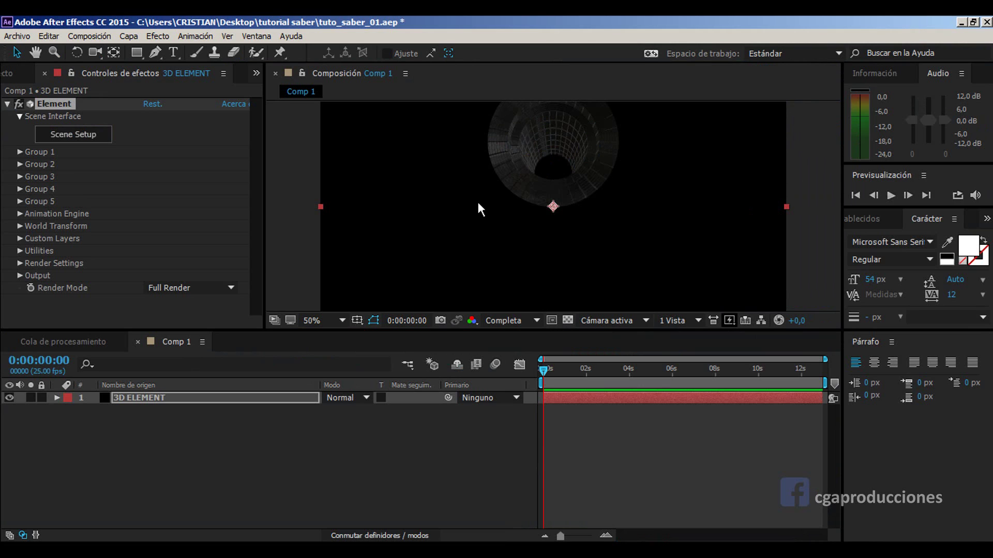
key(c)
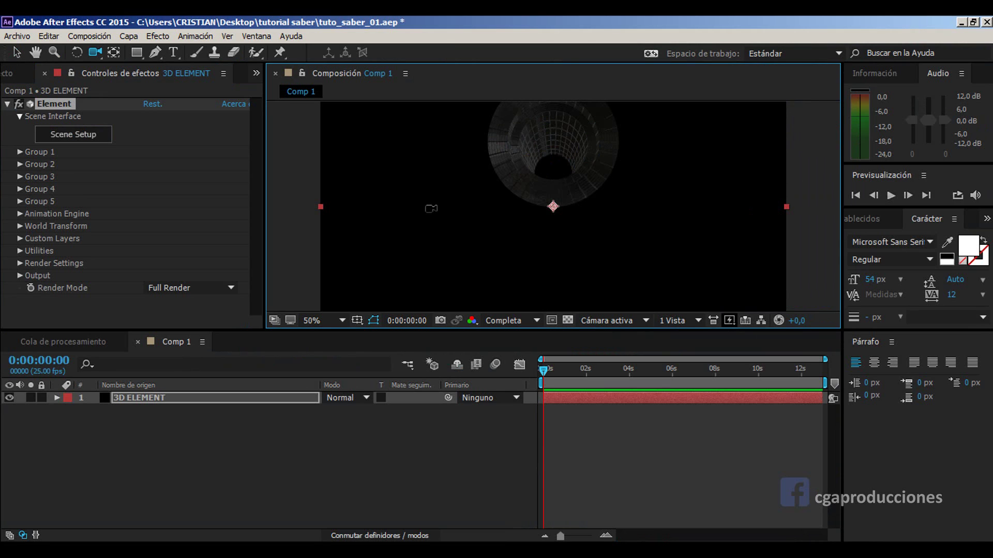
click(129, 36)
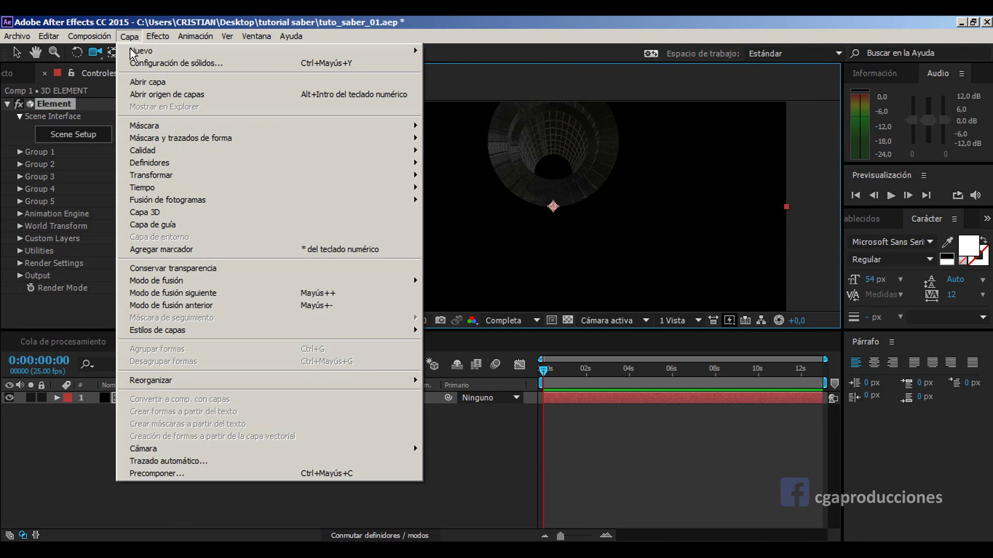
mouse_move(235, 52)
click(544, 93)
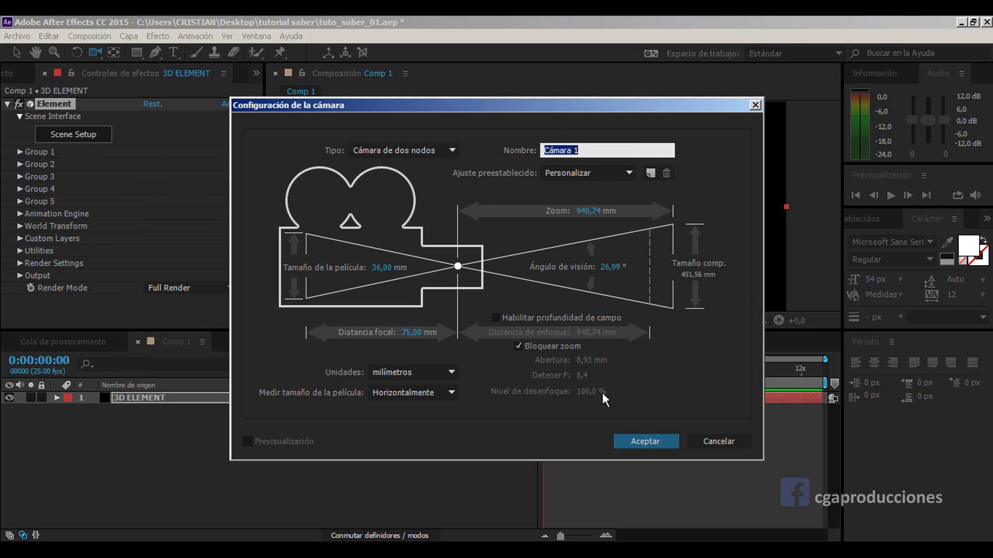
click(643, 440)
Step: Orbit Cámara 1 to look along the hilt on the grid floor, then select the 3D ELEMENT layer
mouse_move(541, 253)
mouse_down()
mouse_move(675, 236)
mouse_move(620, 207)
mouse_up()
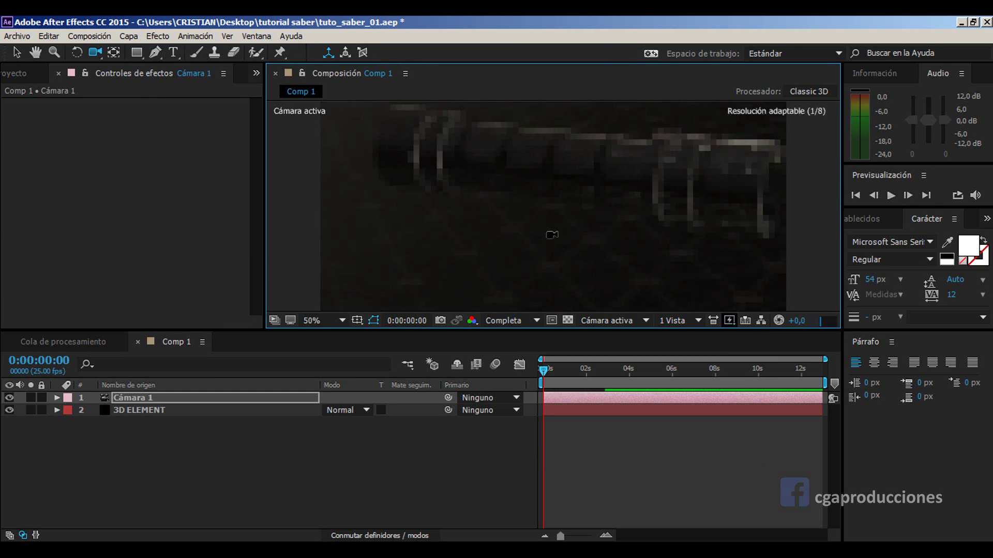
scroll(542, 205, down, 2)
scroll(526, 212, up, 2)
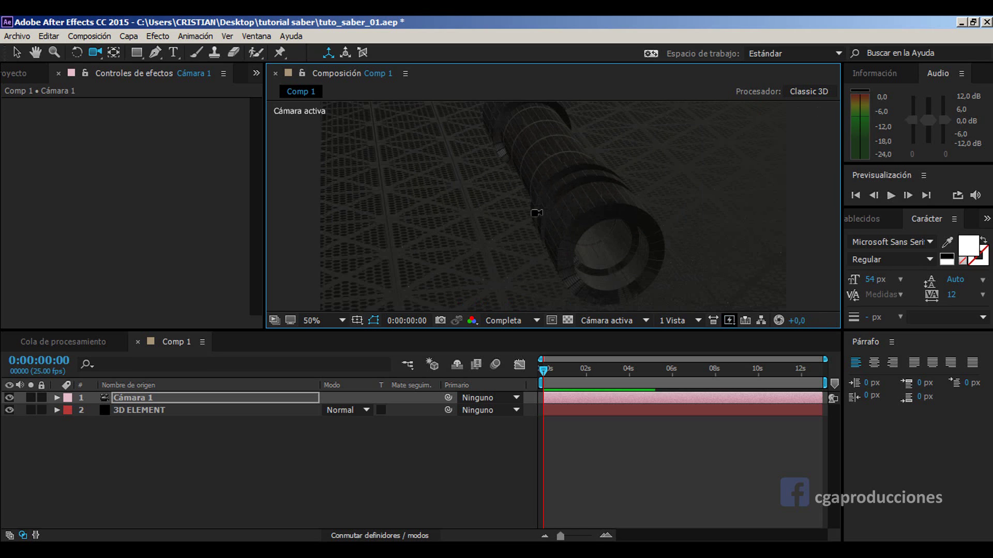
click(147, 409)
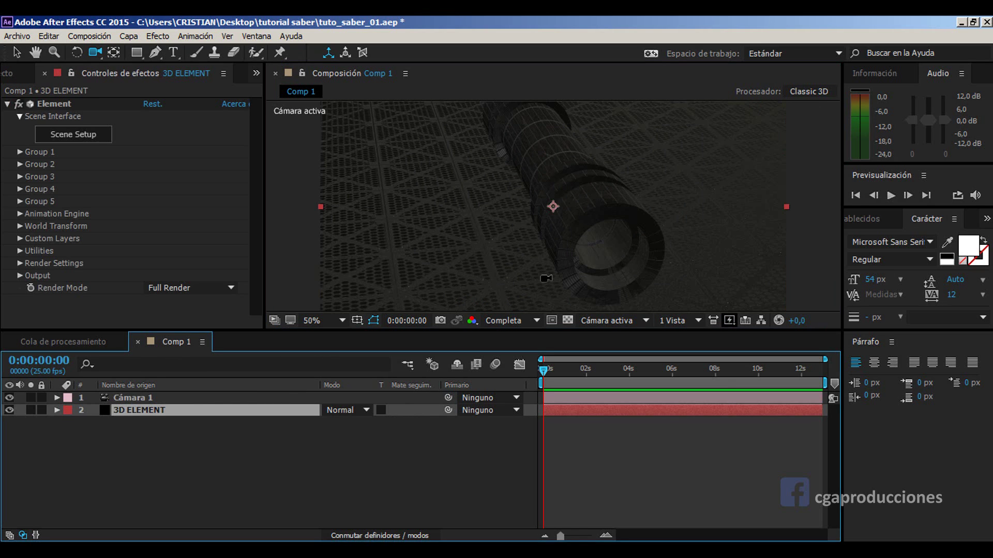
Step: In Element 3D Scene Setup, assign SABER_TEST_LUZ to group 2
click(129, 103)
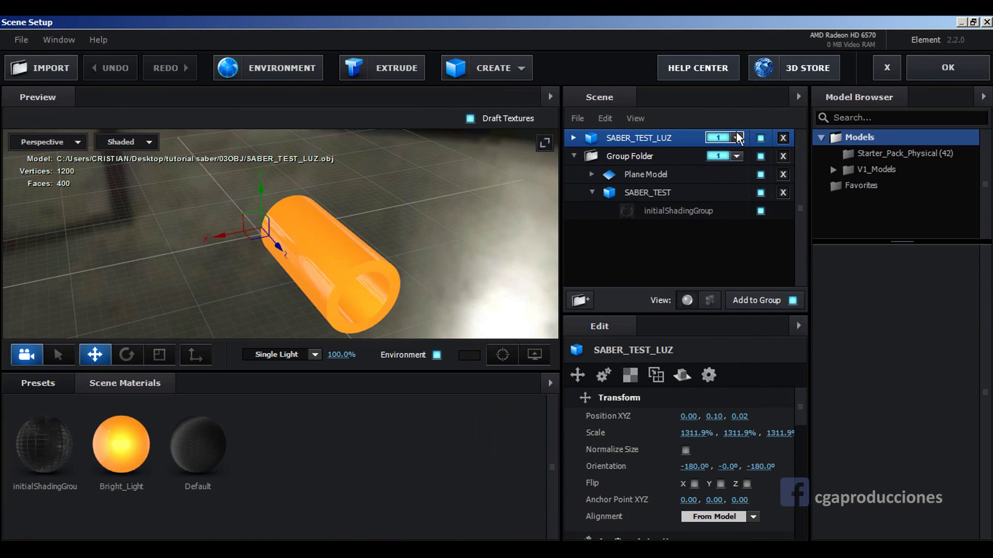
click(737, 138)
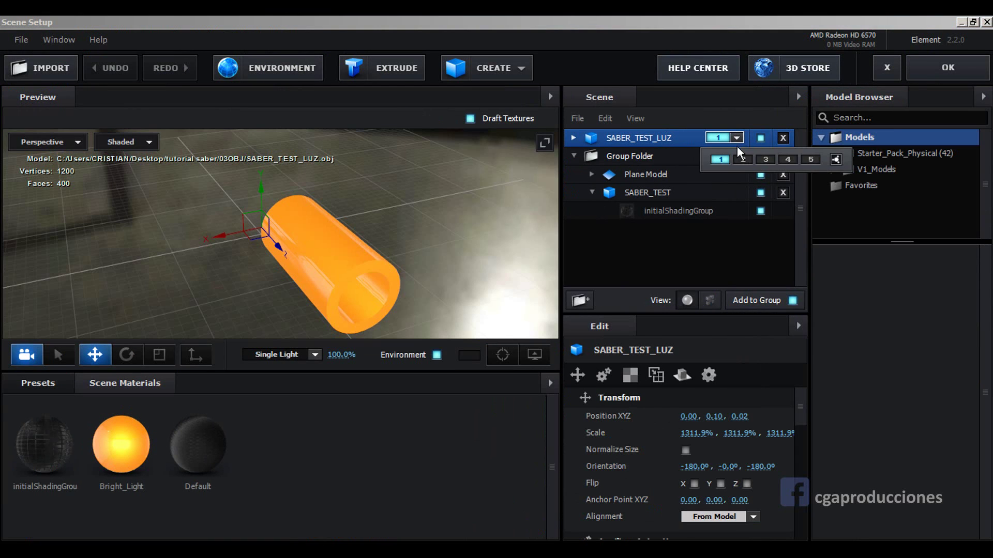
click(742, 161)
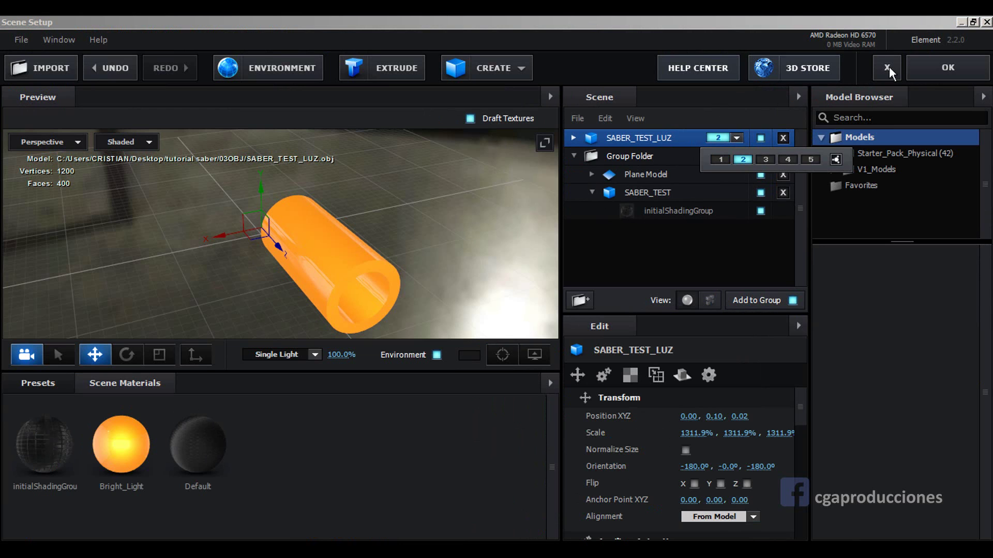
Step: Apply the scene and orbit Cámara 1 closer to the hilt's glowing orange end
click(914, 69)
drag(428, 201, 613, 204)
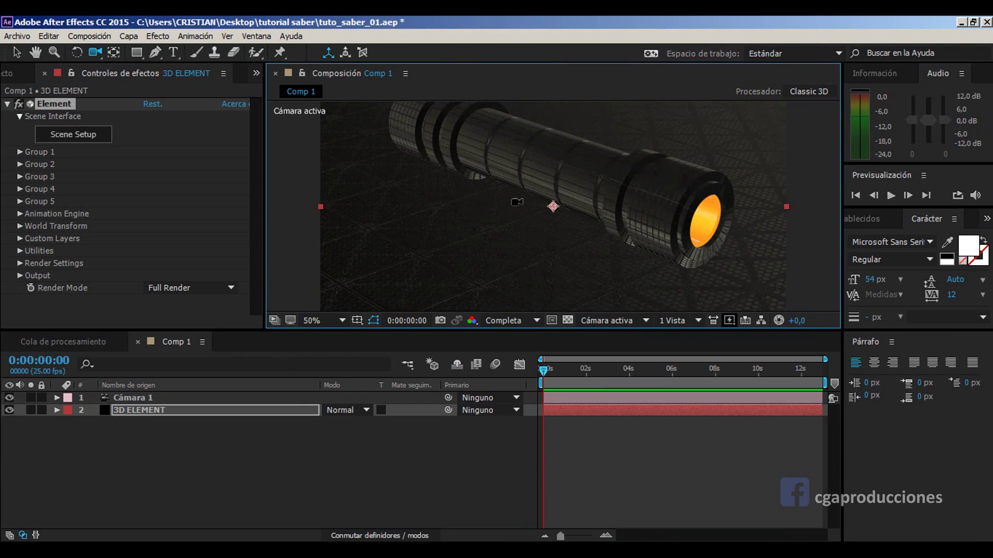
drag(517, 201, 477, 207)
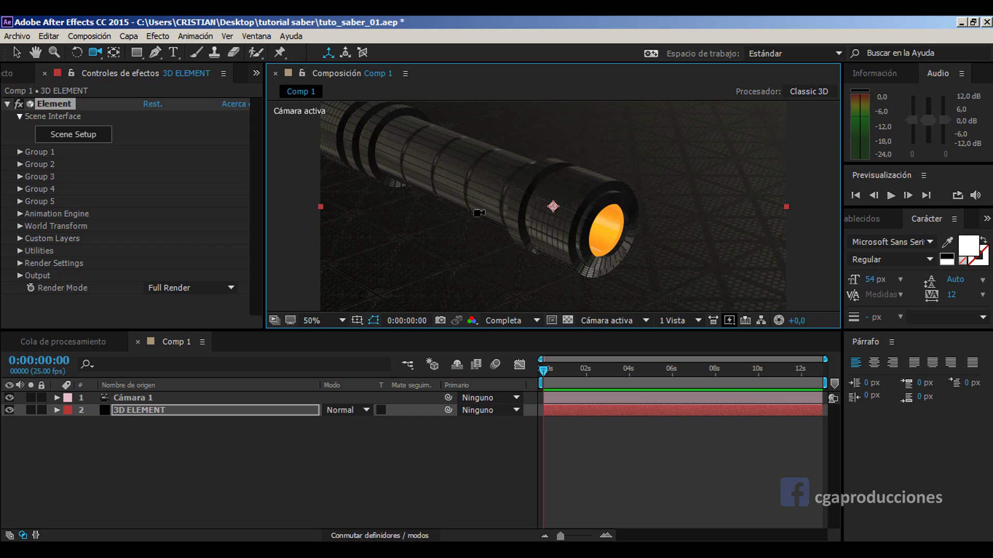
Step: Create parallel light Luz 1 in pale warm D3D3A8, with 97% intensity and 31% shadow darkness
click(130, 37)
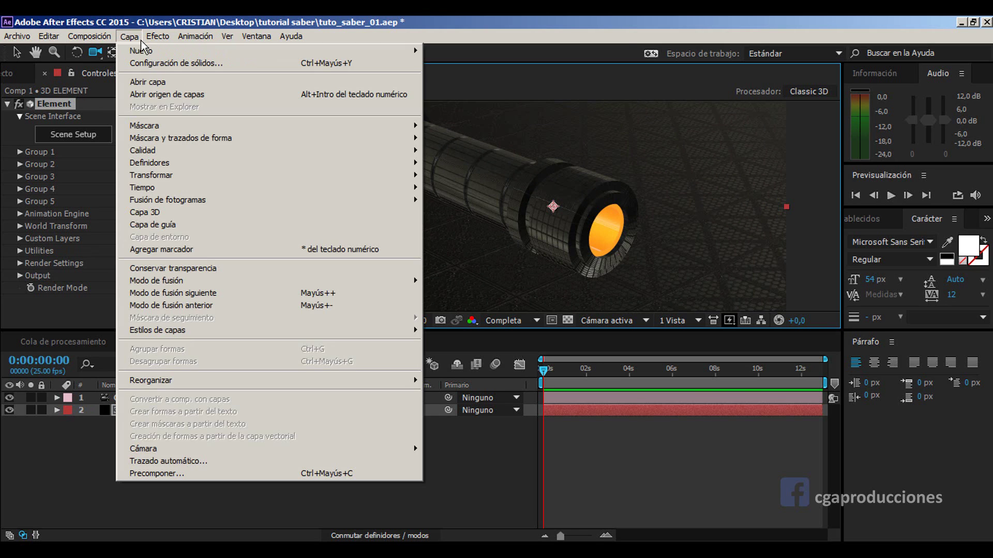
mouse_move(310, 50)
click(512, 75)
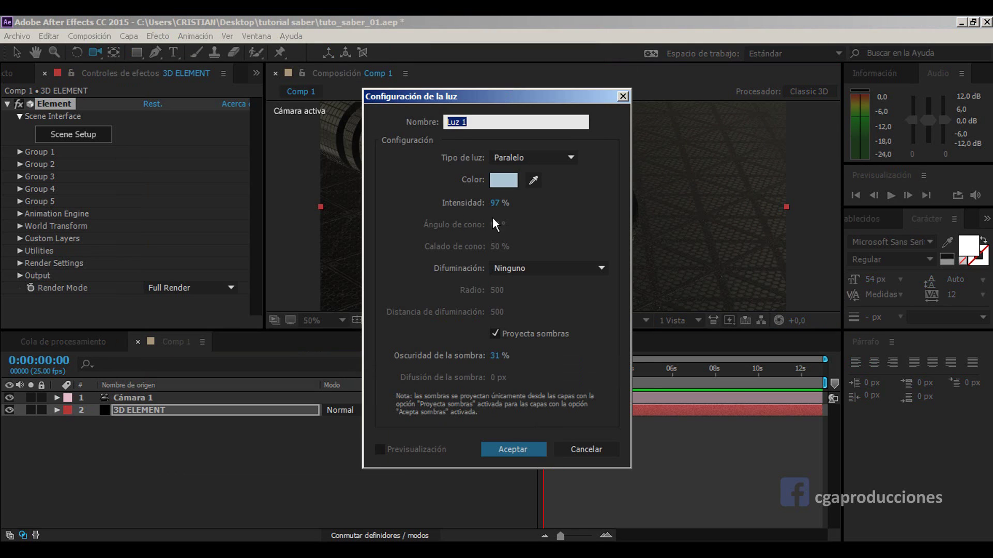
click(501, 182)
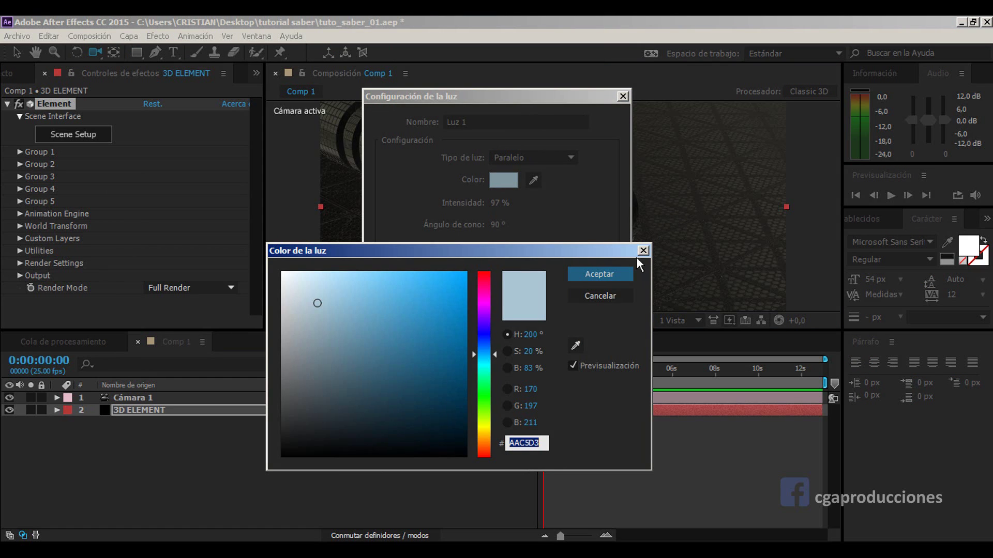
click(576, 345)
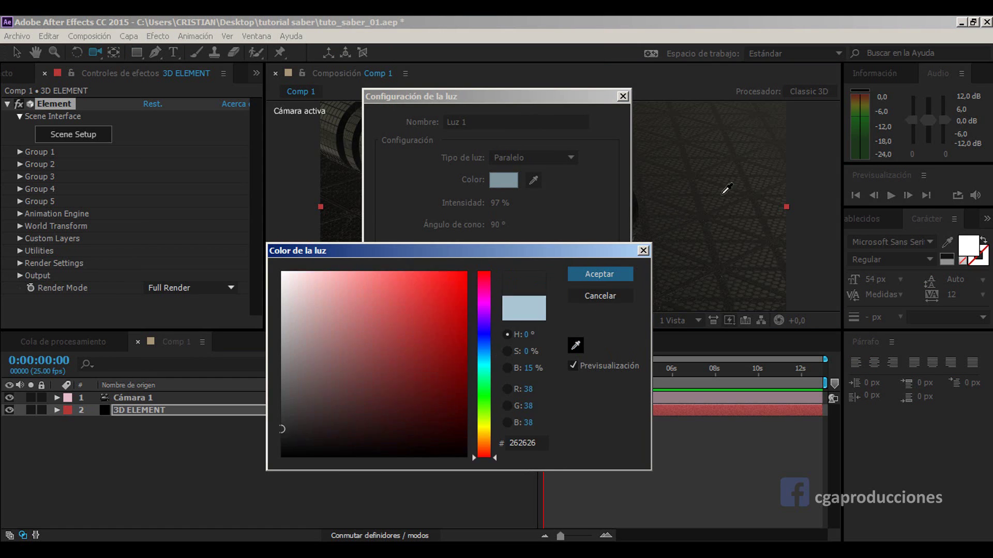
click(737, 121)
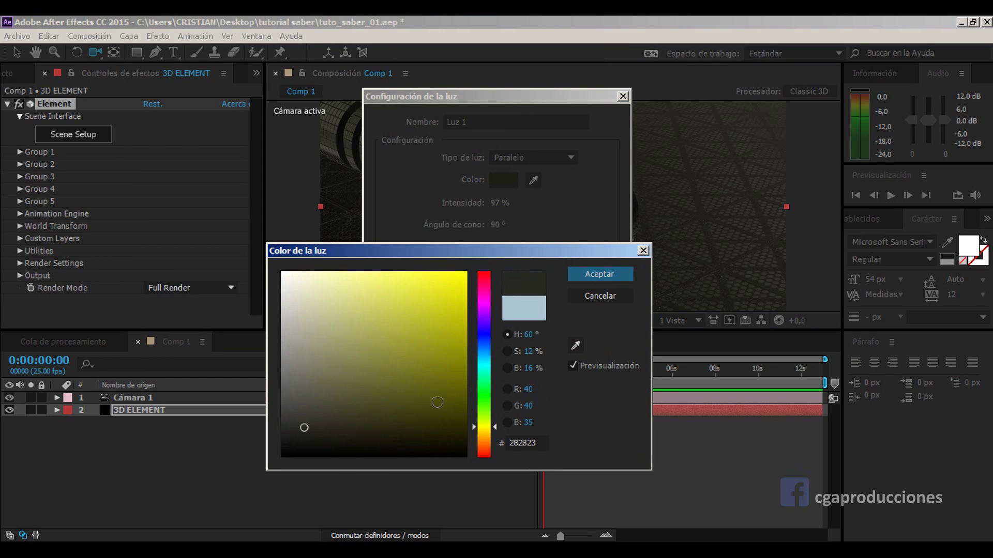
mouse_move(303, 425)
mouse_down()
mouse_move(317, 398)
mouse_move(319, 303)
mouse_up()
click(575, 274)
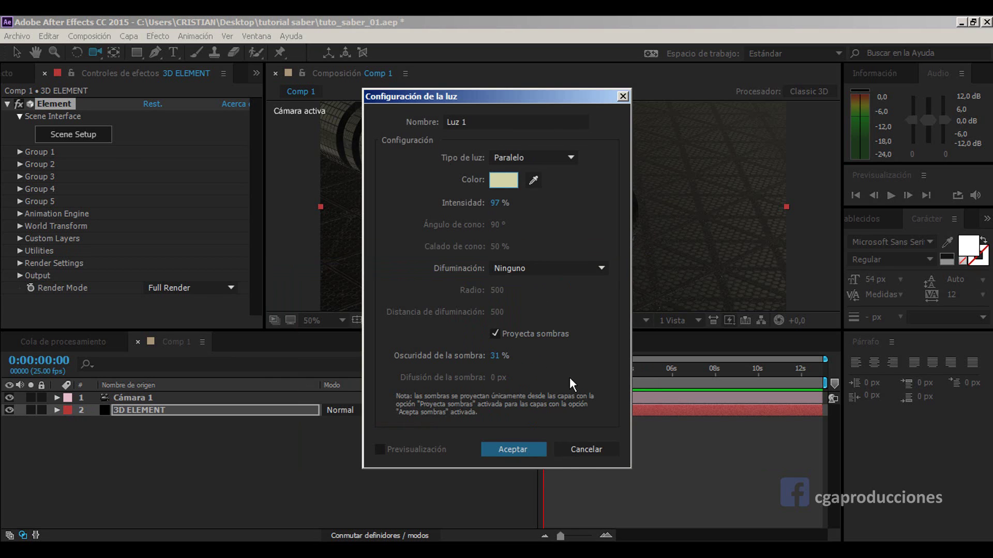
click(528, 454)
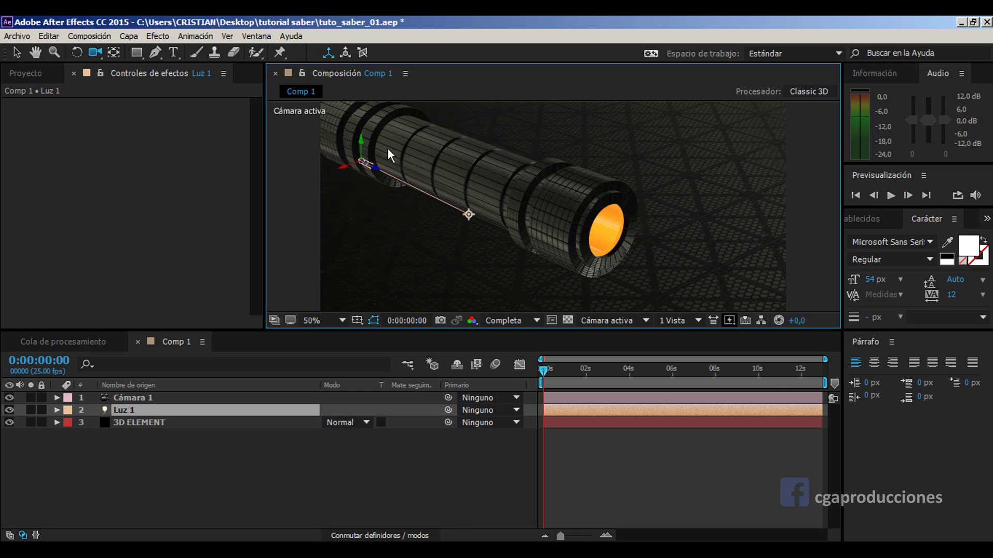
Step: Raise Luz 1 above the hilt, then shift the light and its aim point up-right in the viewer
key(v)
drag(364, 130, 365, 109)
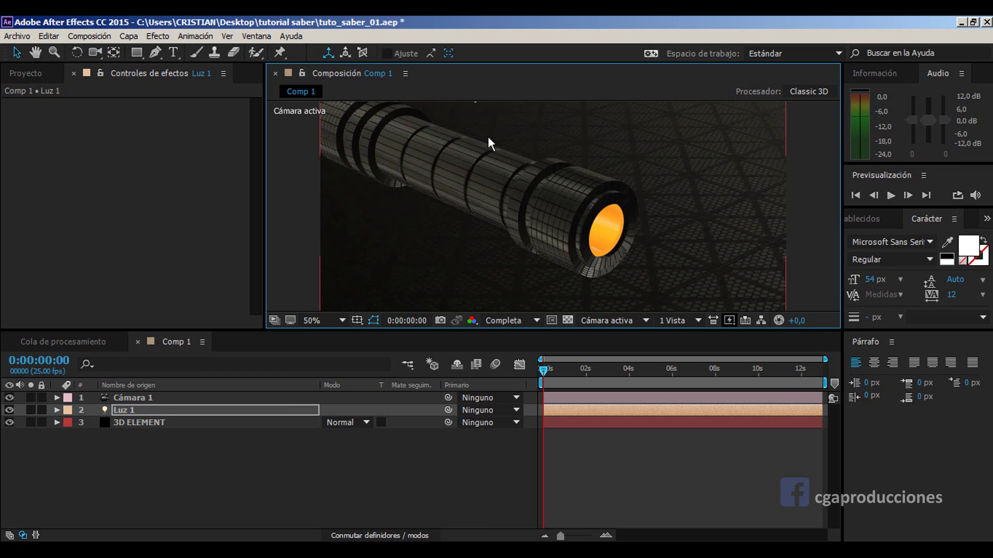
key(comma)
drag(477, 201, 569, 157)
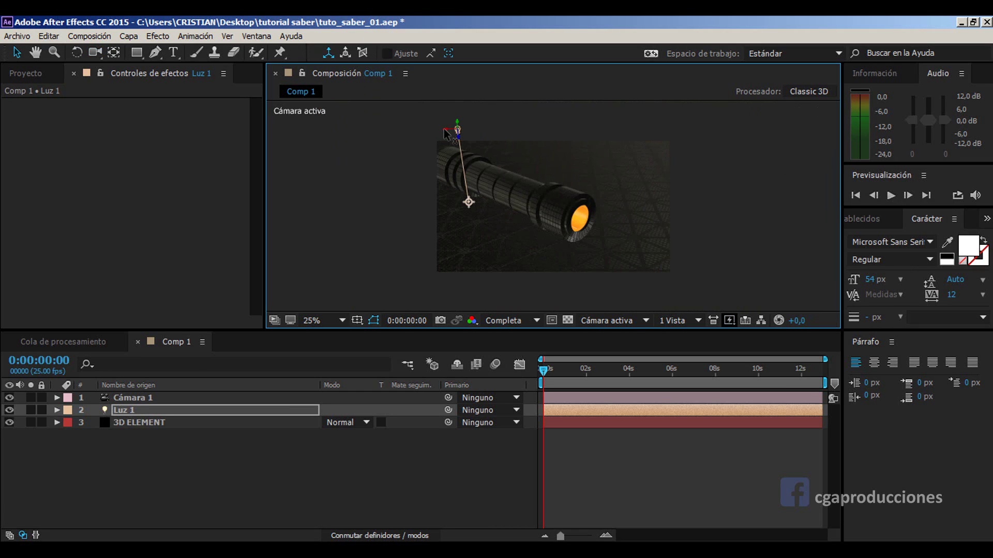
key(a)
key(a)
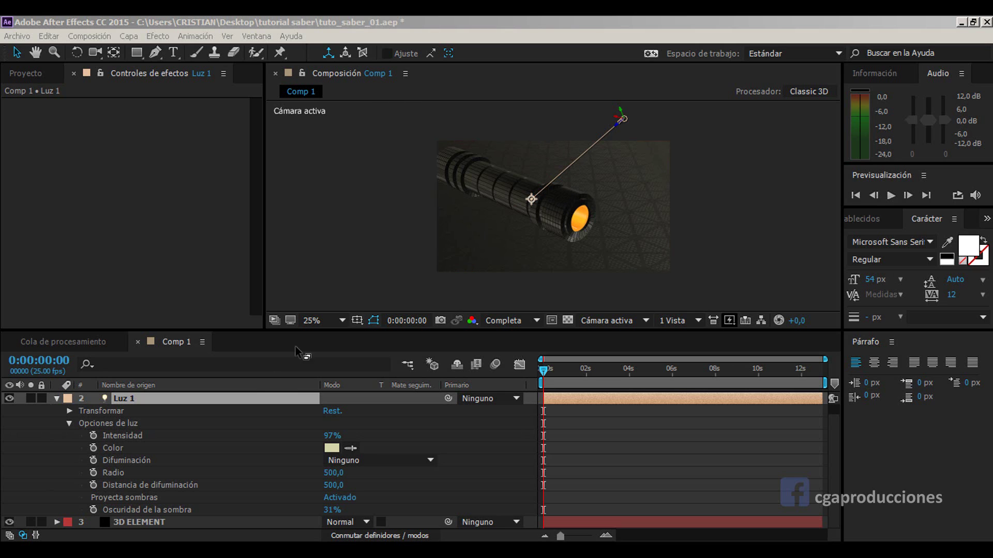
mouse_move(531, 199)
mouse_down()
mouse_move(526, 191)
mouse_move(508, 202)
mouse_up()
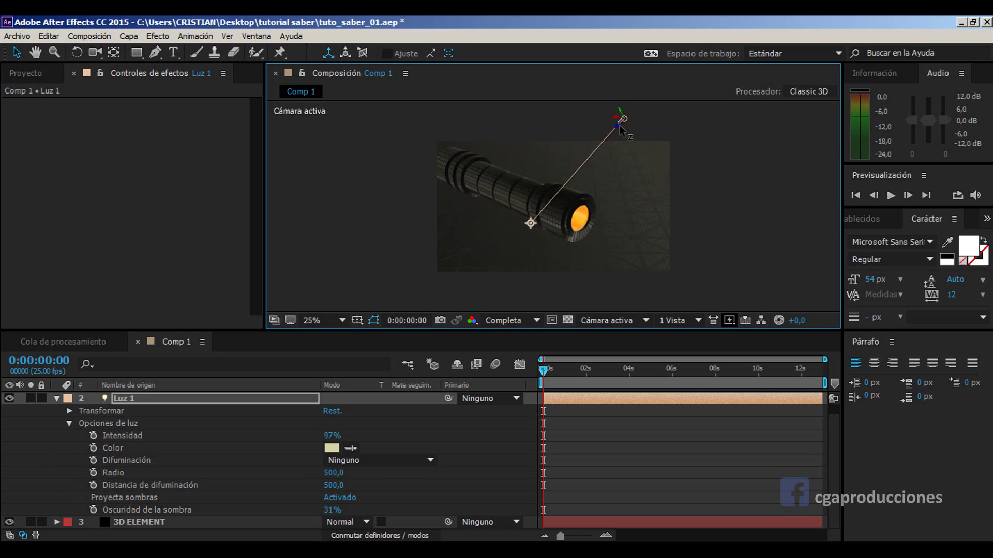
drag(620, 130, 638, 108)
Step: Lower Luz 1's Point of Interest Y to 254,7 and adjust its Y position to tilt the light
click(70, 423)
click(70, 423)
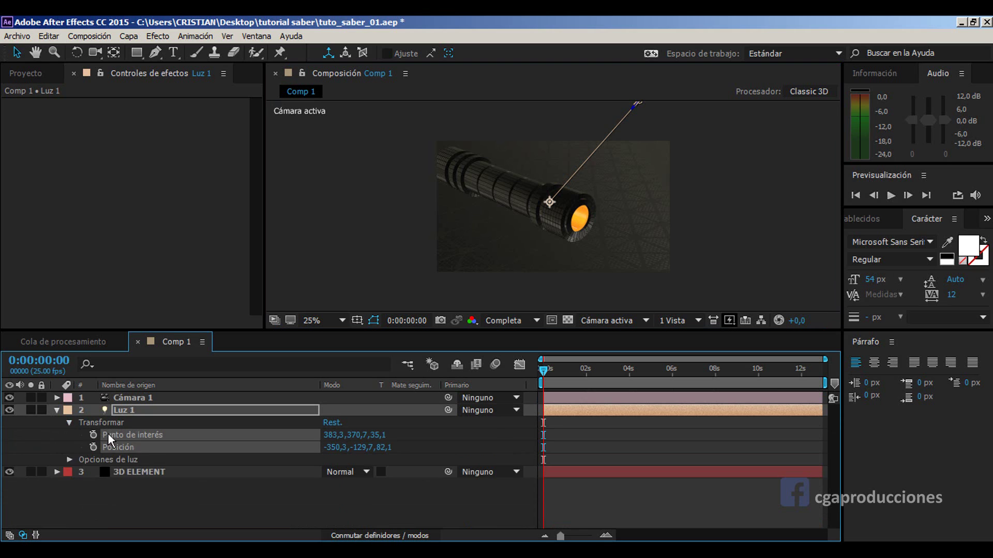
drag(355, 435, 312, 400)
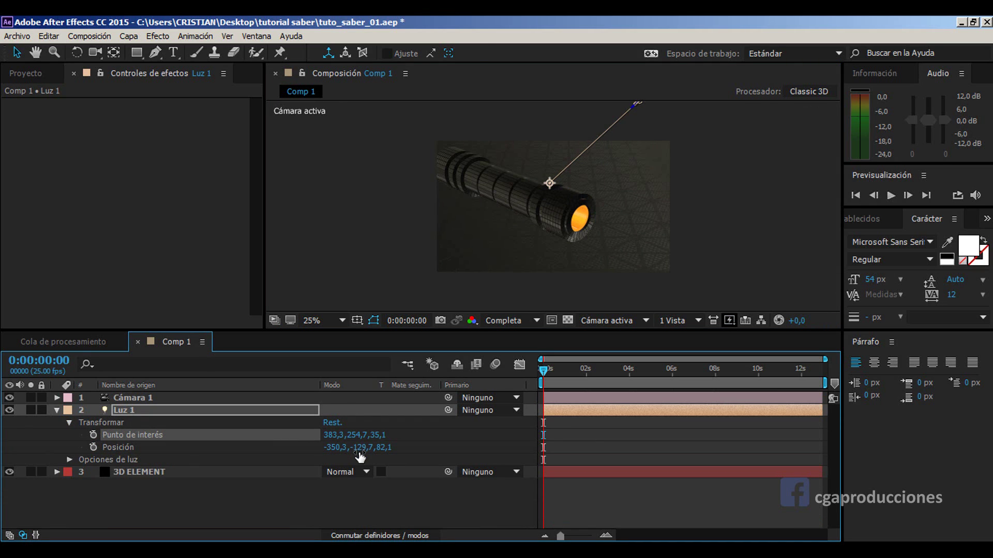
mouse_move(359, 448)
mouse_down()
mouse_move(144, 417)
mouse_move(407, 388)
mouse_up()
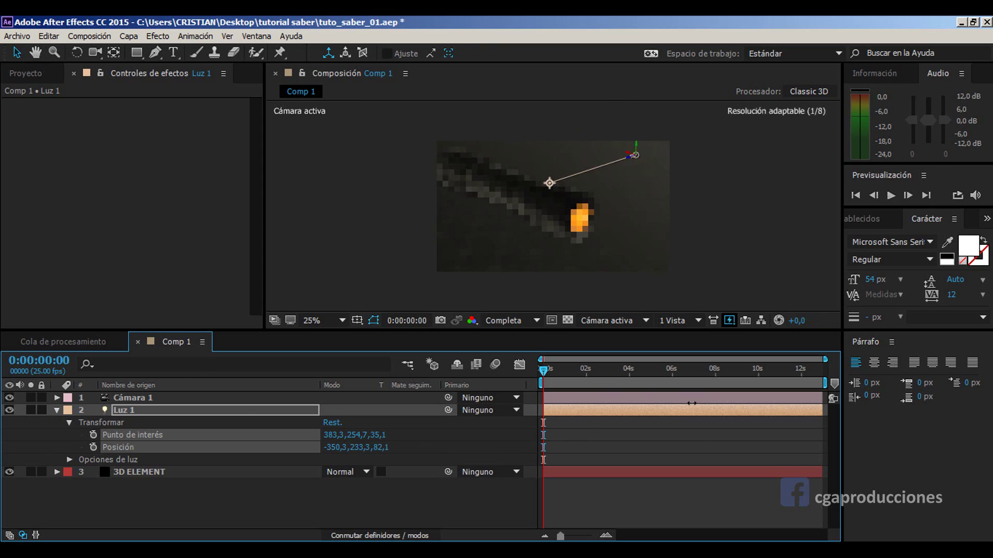
Step: Centre the hilt in the view and orbit Cámara 1 to a side-on view of it
key(h)
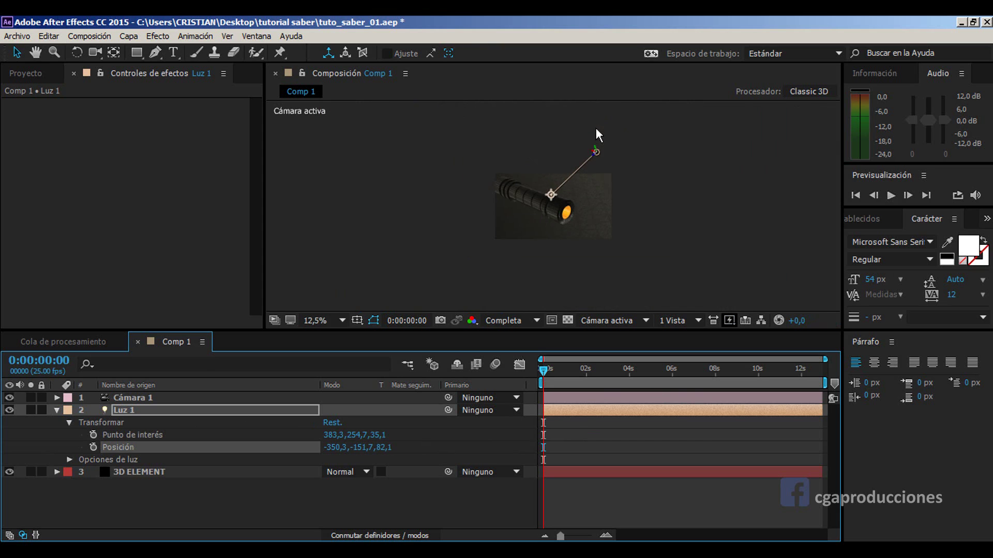
mouse_move(576, 141)
mouse_down()
mouse_move(539, 175)
mouse_move(585, 125)
mouse_up()
key(v)
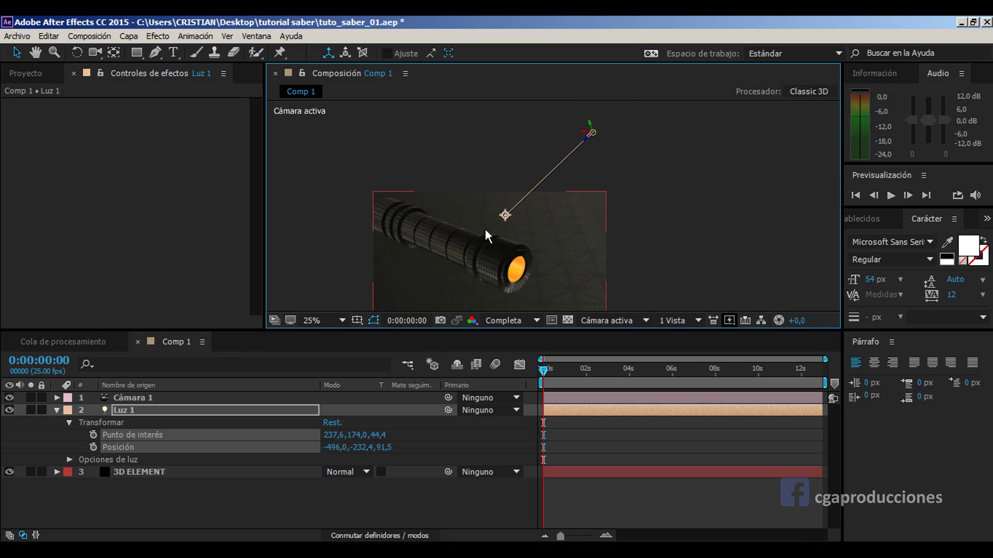
key(c)
drag(486, 237, 495, 277)
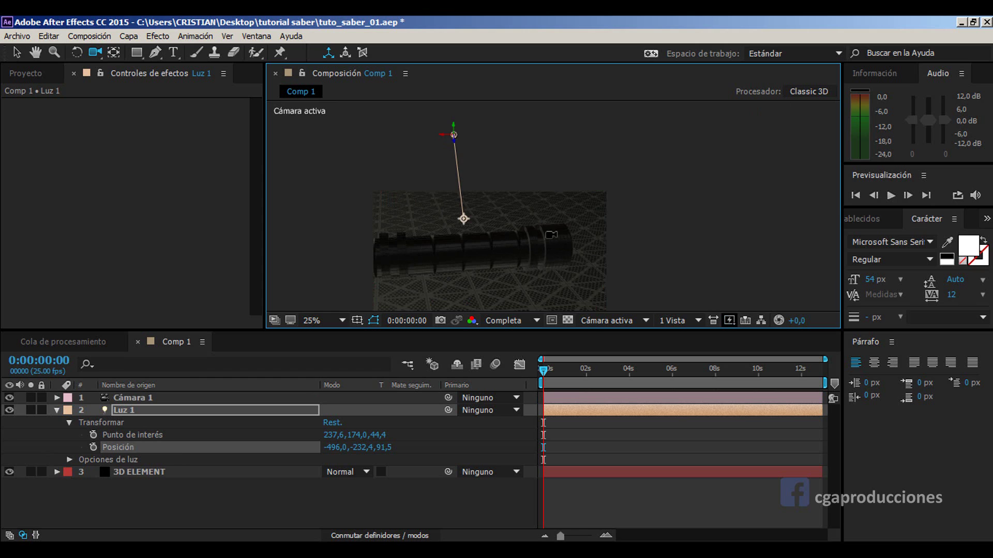
mouse_move(551, 235)
mouse_down()
mouse_move(462, 257)
mouse_move(538, 245)
mouse_move(481, 278)
mouse_move(326, 277)
mouse_up()
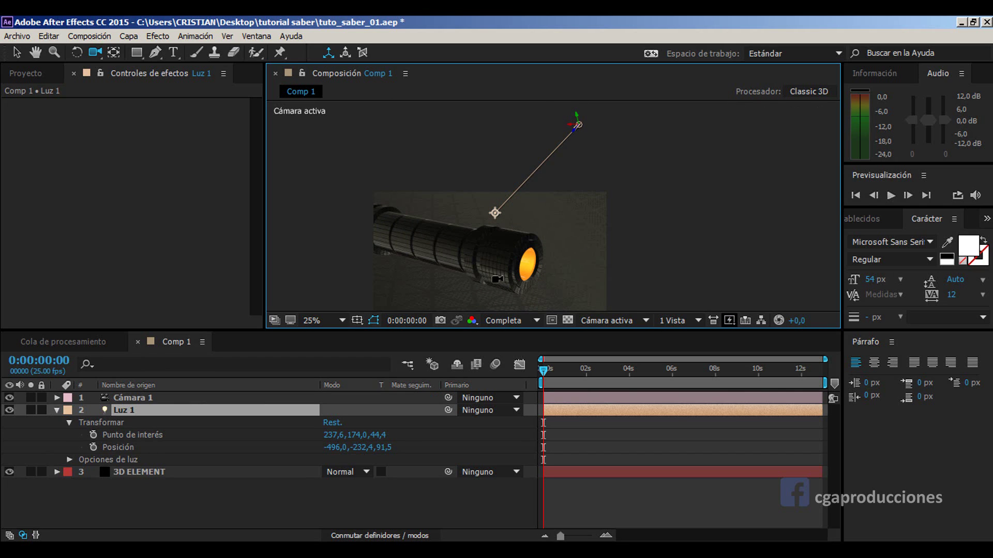
Step: Pan toward the emitter end and re-orient Cámara 1 to a new angle on the hilt
key(period)
key(h)
drag(472, 262, 605, 164)
key(c)
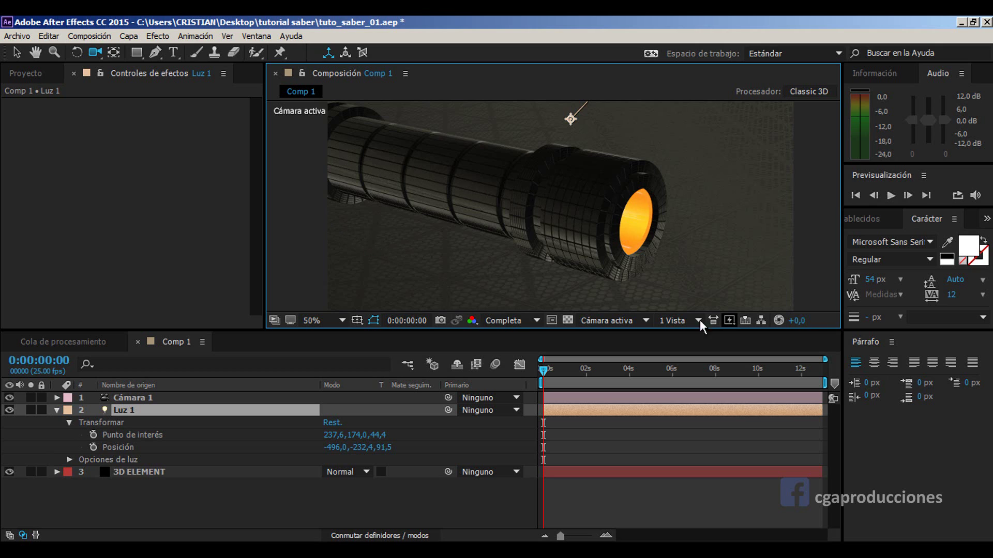
key(comma)
mouse_move(540, 254)
mouse_down()
mouse_move(624, 240)
mouse_move(625, 230)
mouse_up()
drag(543, 227, 534, 254)
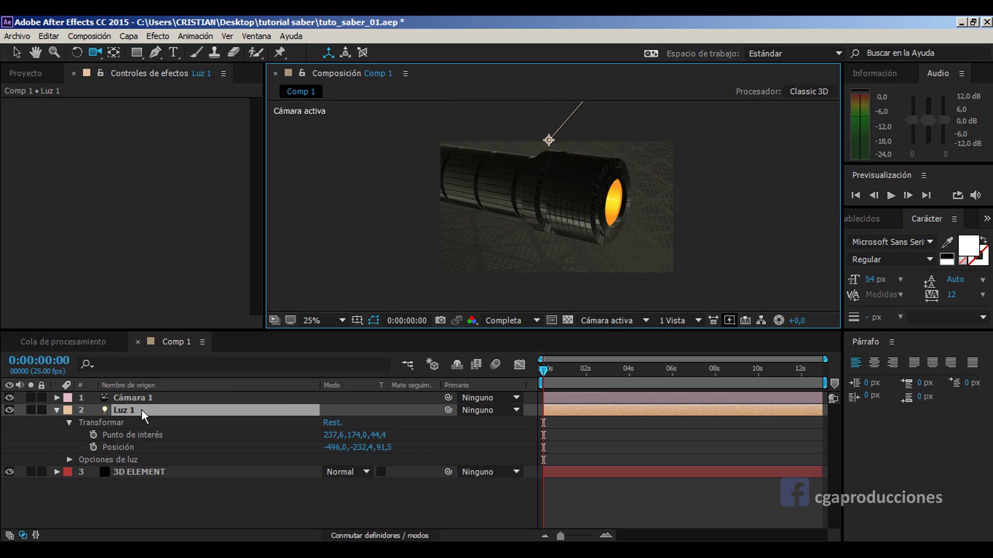
Step: Enable Ambient Occlusion on 3D ELEMENT with SSAO Intensity 19,5 and SSAO Radius 4,5
click(136, 472)
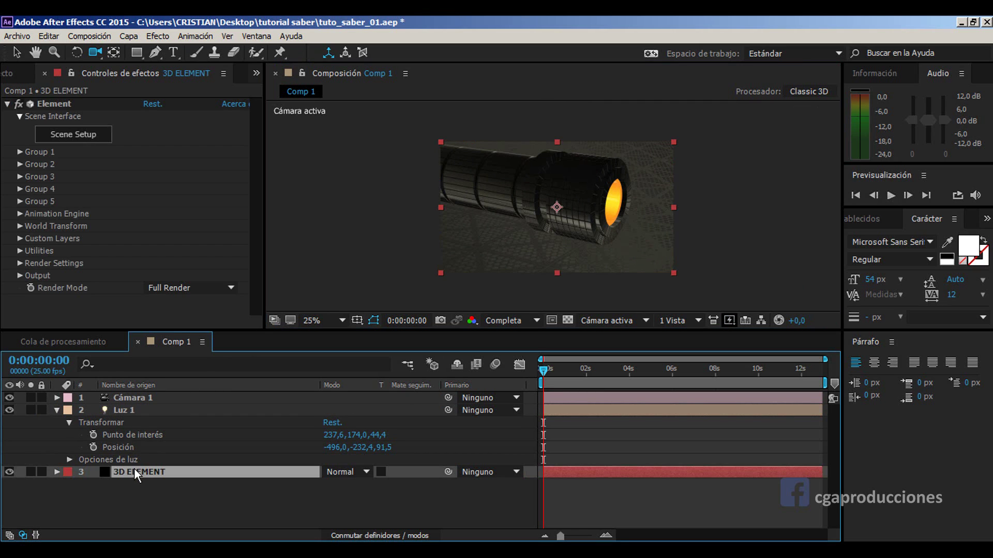
click(19, 264)
scroll(19, 269, down, 3)
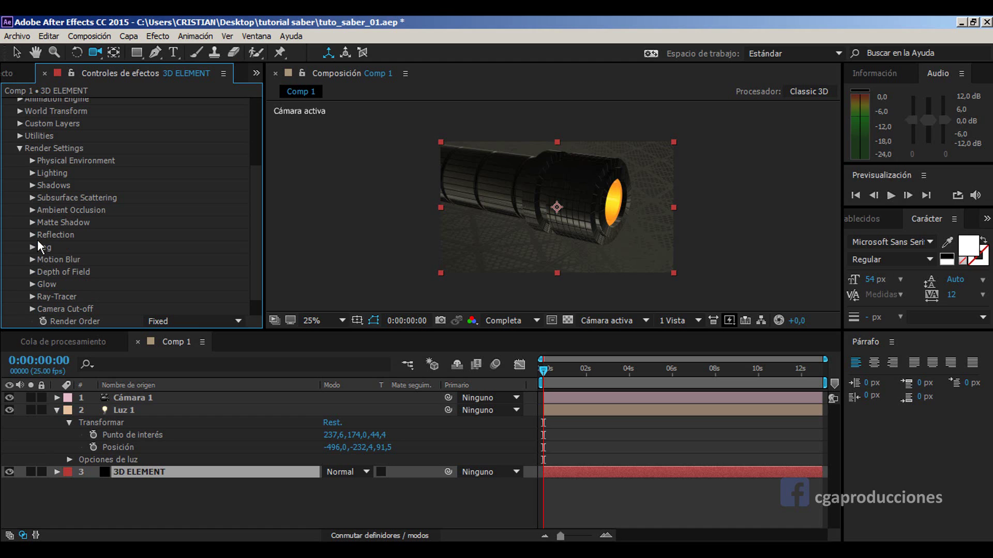
click(31, 211)
scroll(32, 215, down, 3)
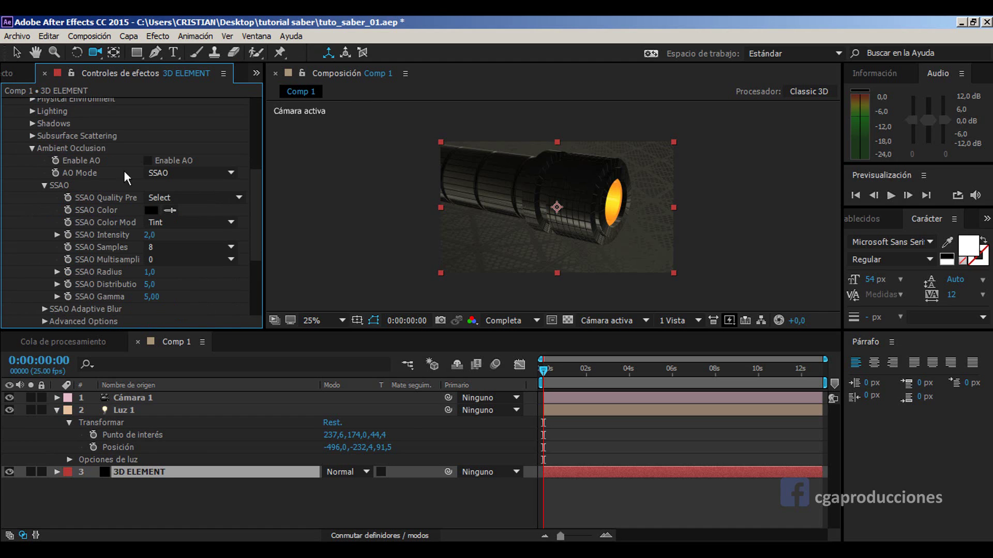
click(149, 161)
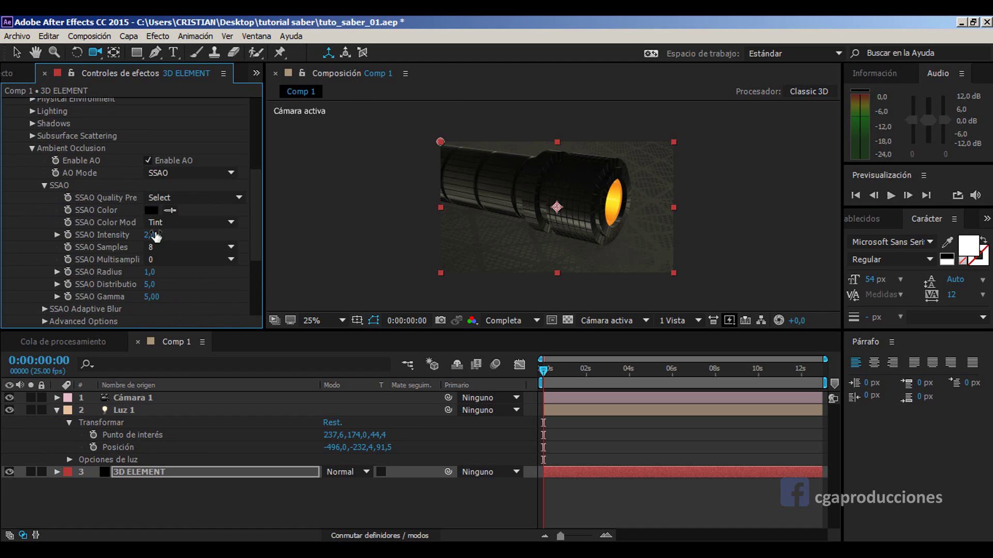
drag(151, 234, 249, 233)
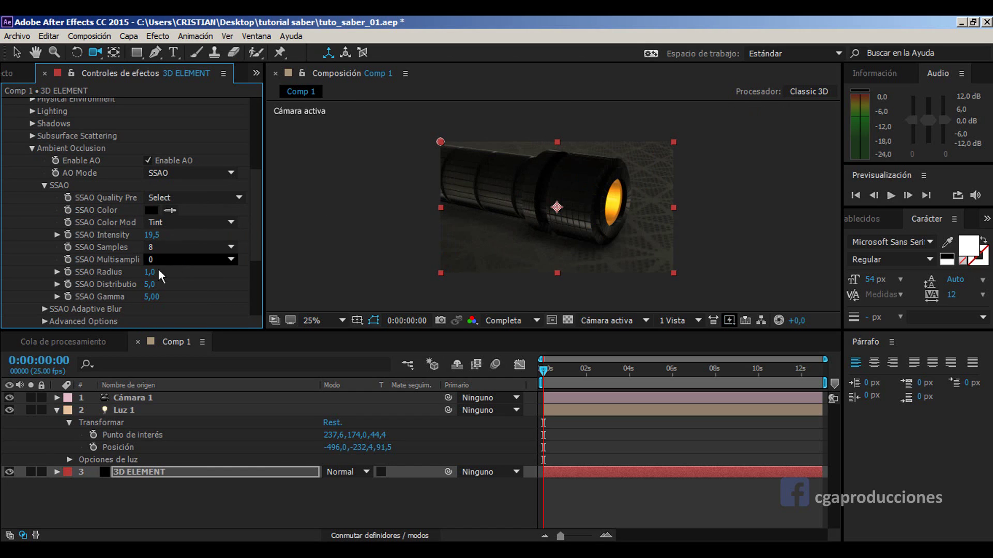
drag(149, 272, 165, 274)
Step: Orbit and zoom the view to 50% to judge the occlusion, then reopen Scene Setup
drag(555, 216, 539, 216)
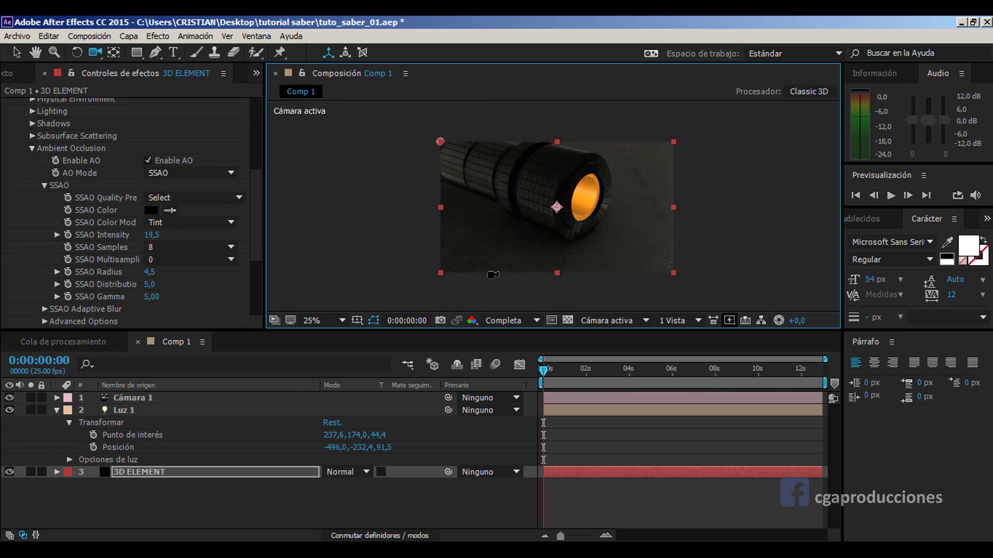
key(period)
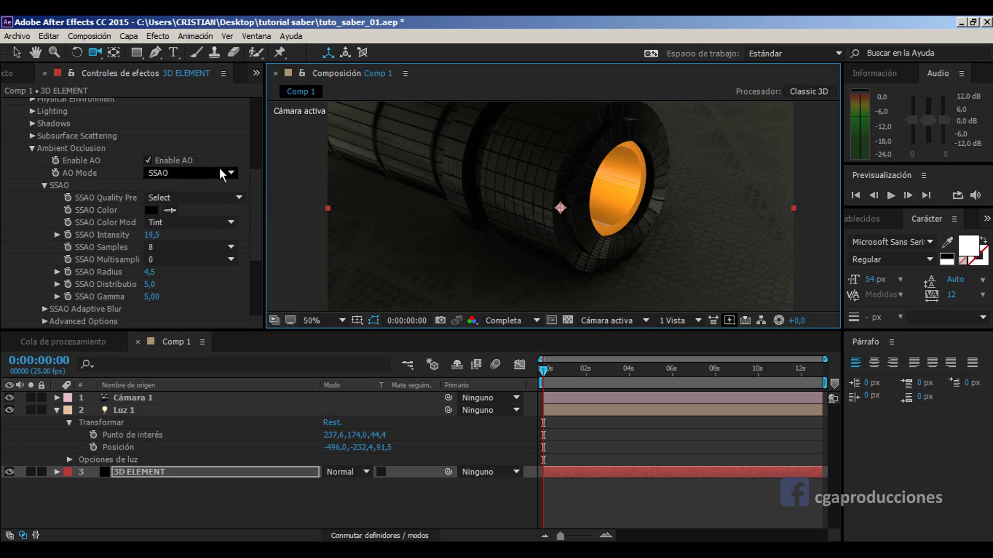
scroll(79, 122, up, 5)
scroll(79, 122, up, 1)
click(81, 138)
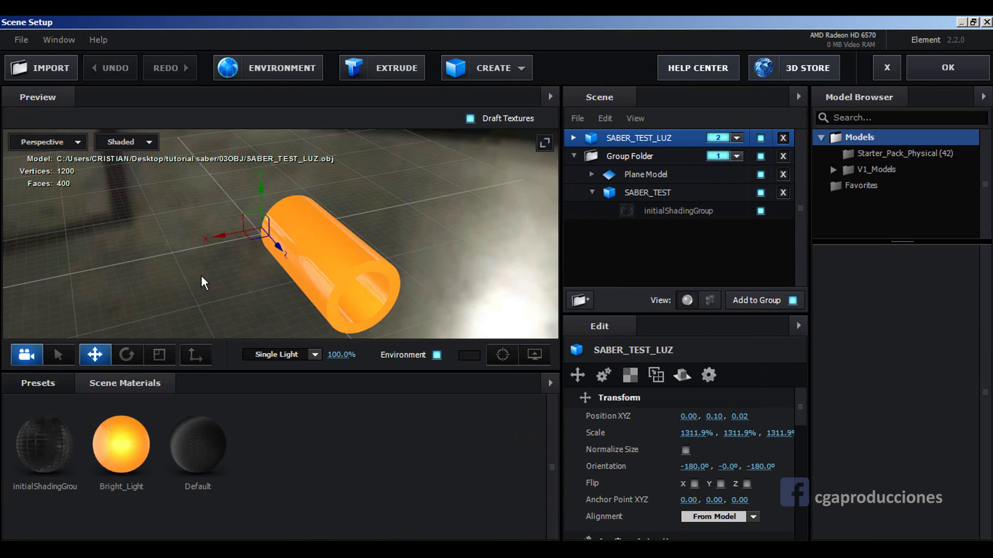
Step: Select the Plane Model floor's Default material in the Scene Setup preview
mouse_move(201, 277)
mouse_down()
mouse_move(336, 253)
mouse_move(746, 223)
mouse_up()
click(672, 176)
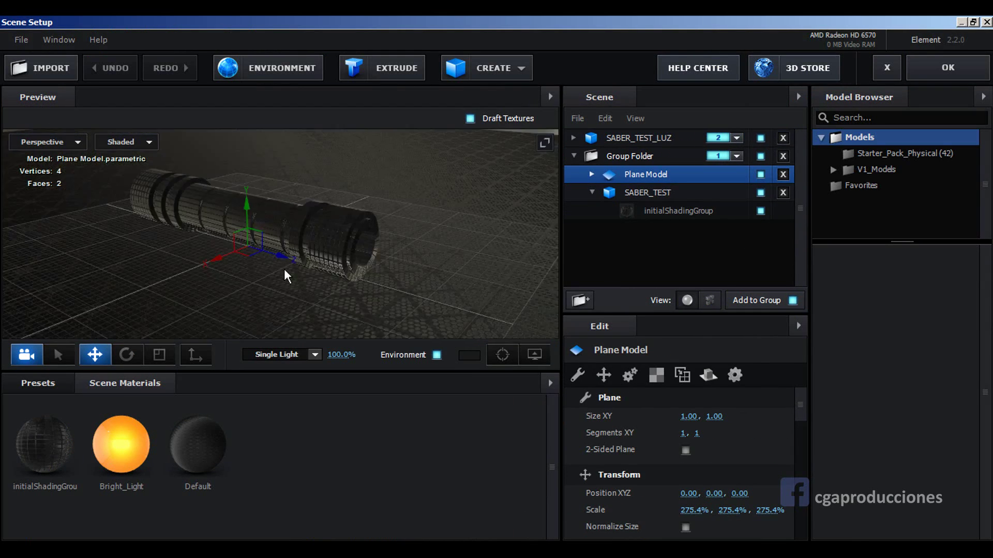
mouse_move(284, 269)
mouse_down()
mouse_move(321, 203)
mouse_move(287, 230)
mouse_move(301, 201)
mouse_move(313, 268)
mouse_move(331, 279)
mouse_up()
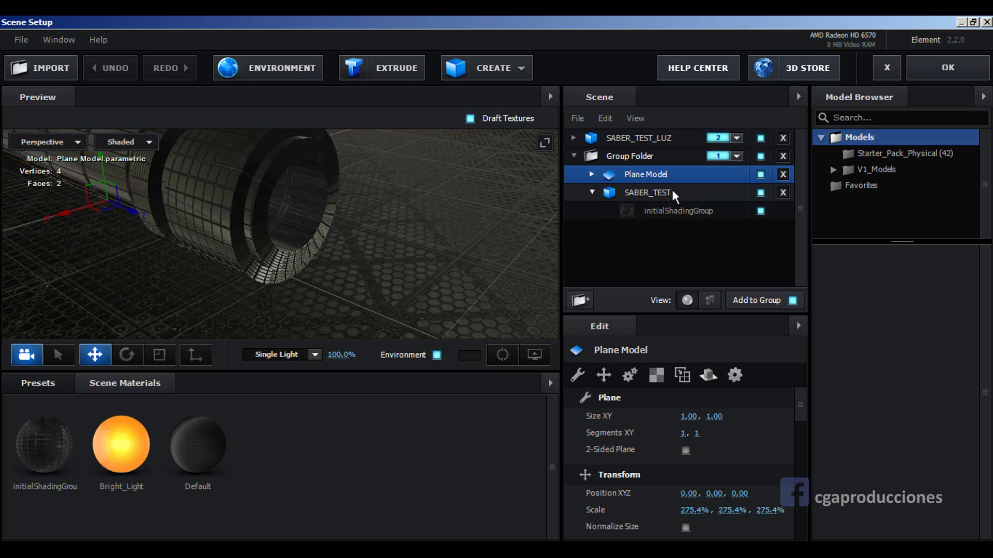
click(591, 174)
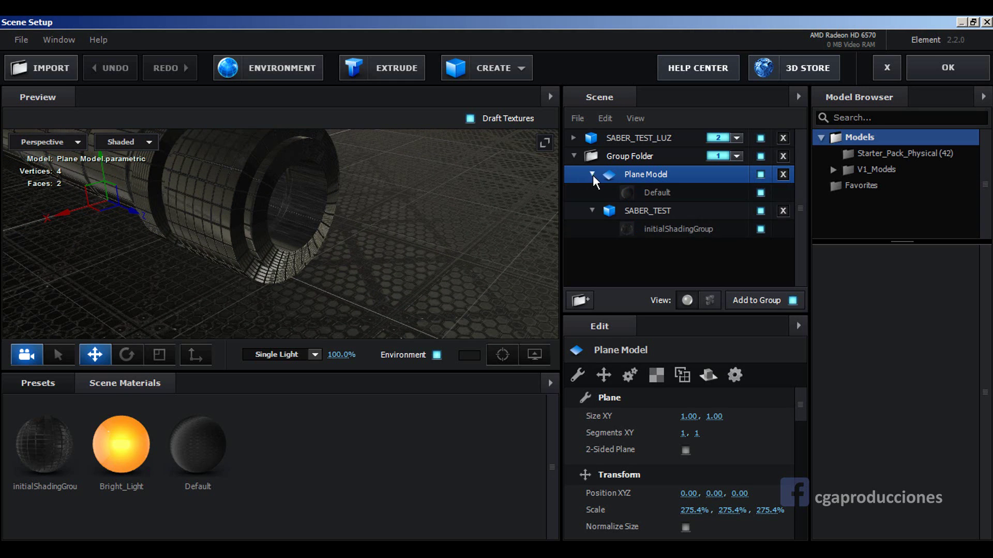
click(643, 193)
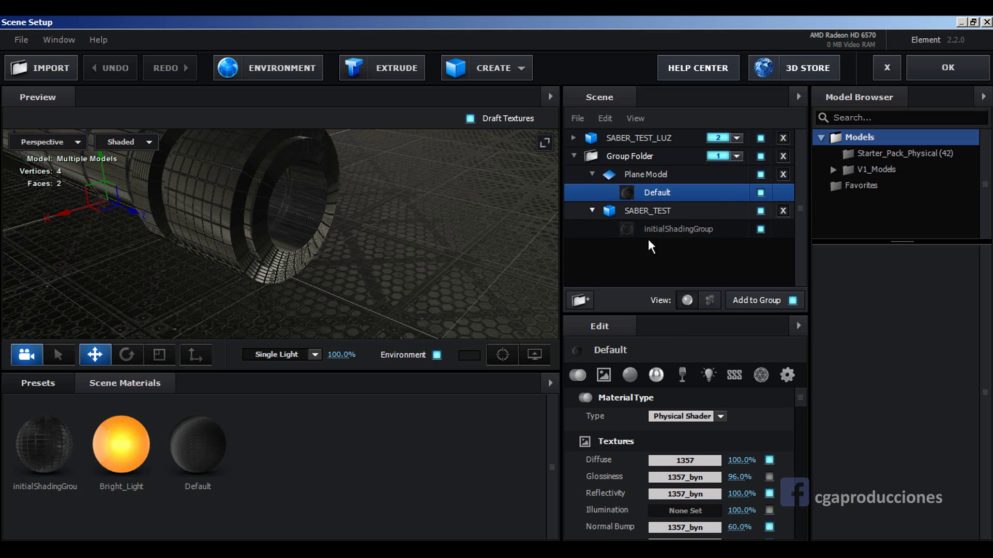
scroll(693, 445, down, 3)
scroll(693, 445, down, 2)
Step: Darken the floor material's Diffuse and Reflectivity colours to near-black grey 232323
click(690, 448)
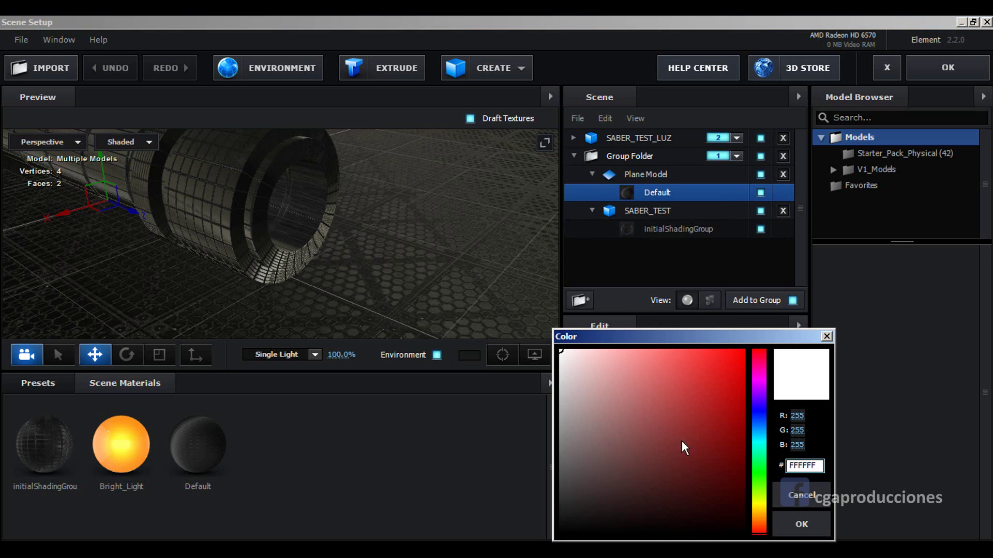
drag(567, 355, 555, 512)
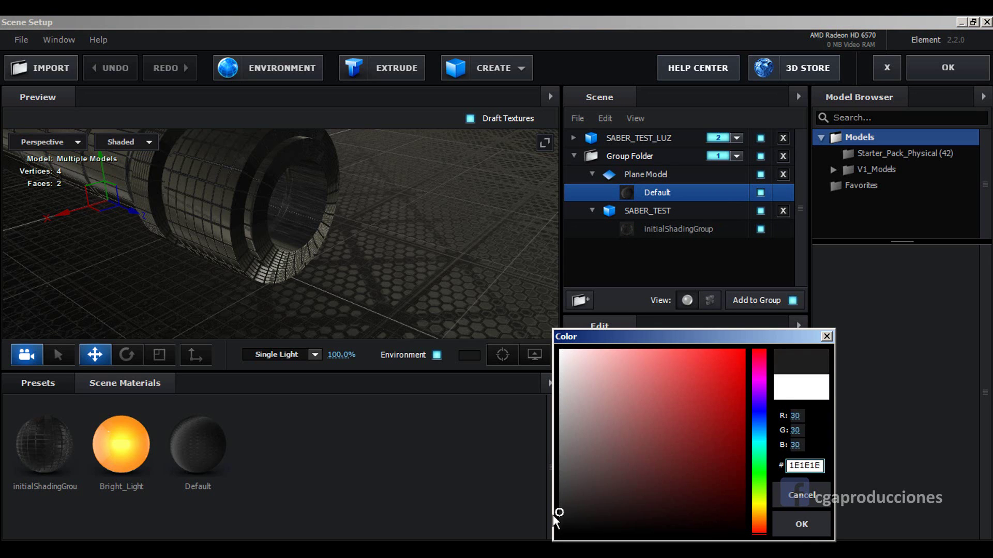
click(776, 532)
scroll(674, 423, down, 2)
scroll(675, 424, down, 3)
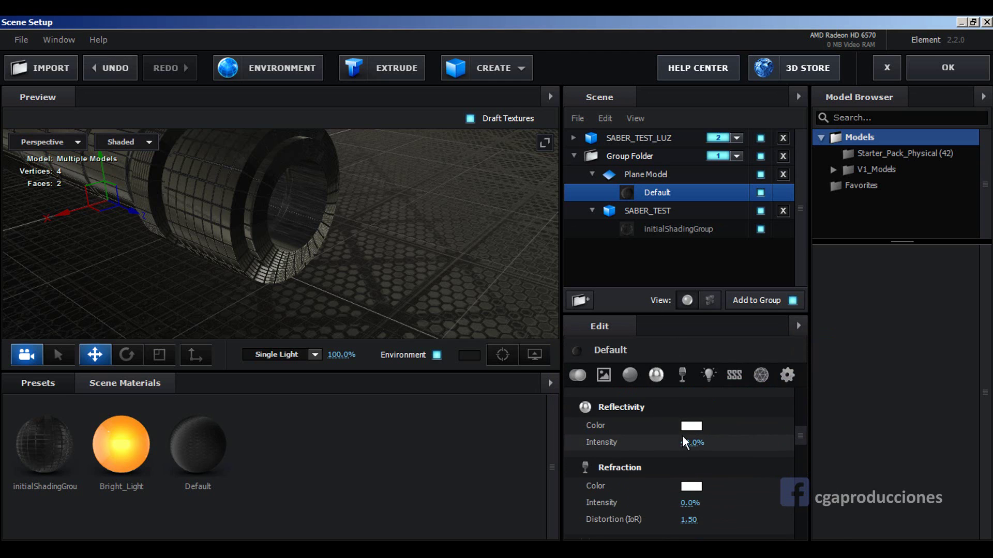
click(691, 426)
drag(594, 450, 559, 513)
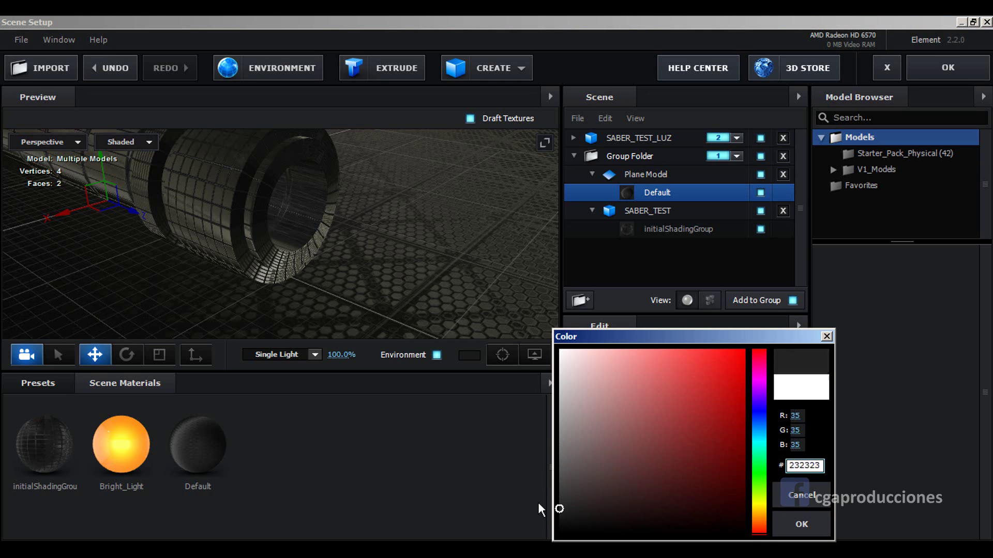
click(774, 535)
Step: Switch off the floor material's Occlusion texture map
scroll(672, 486, down, 3)
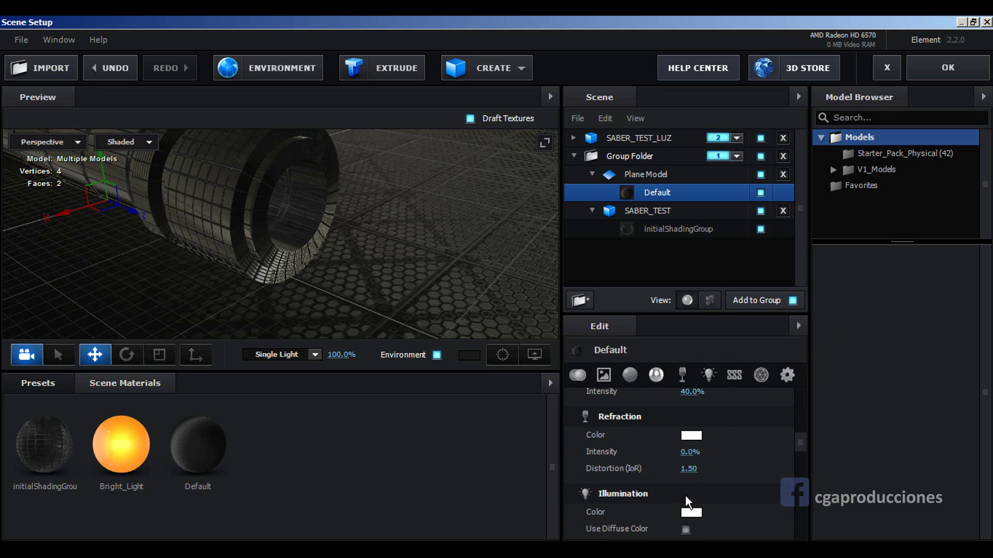
scroll(704, 448, down, 3)
scroll(711, 449, down, 3)
scroll(710, 456, down, 3)
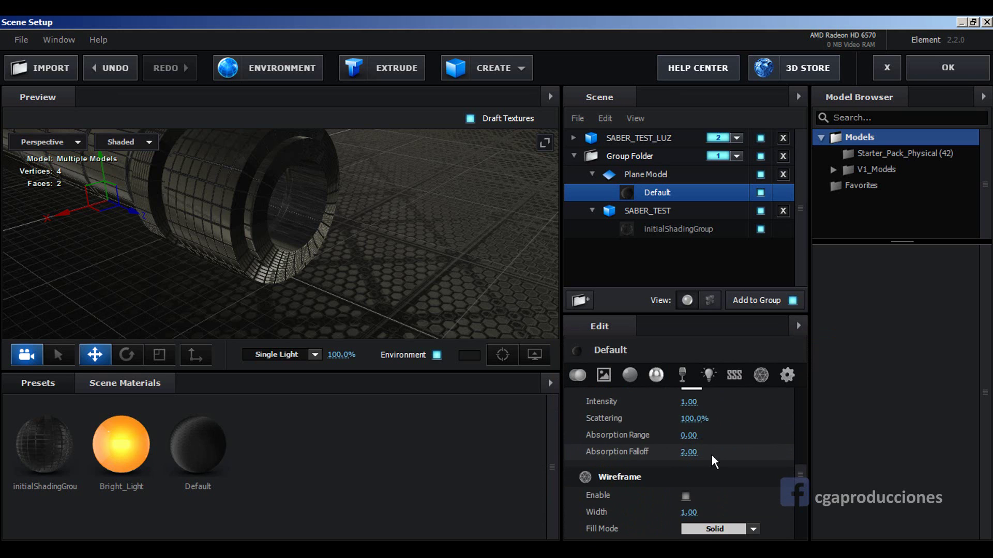
scroll(711, 447, up, 5)
scroll(711, 443, up, 5)
scroll(710, 442, down, 1)
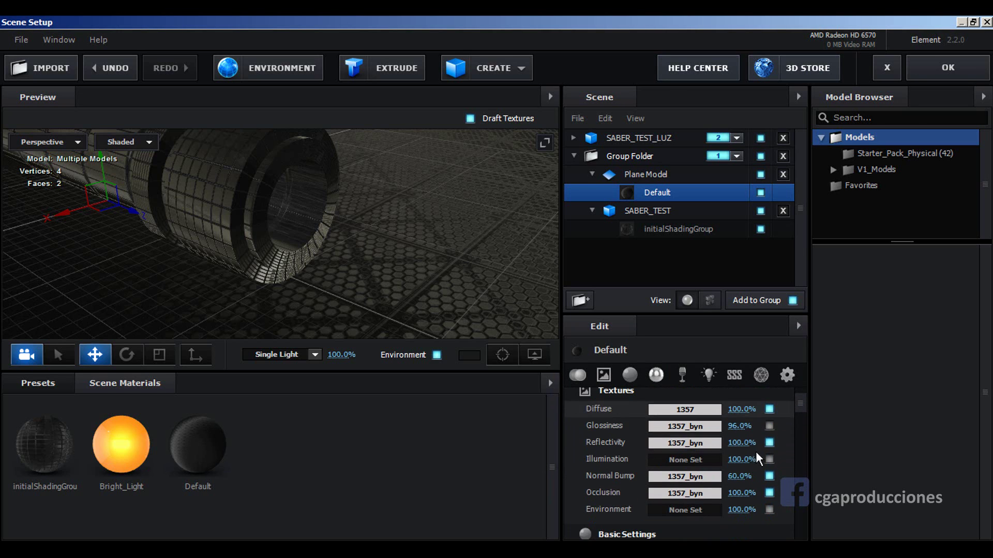
click(769, 443)
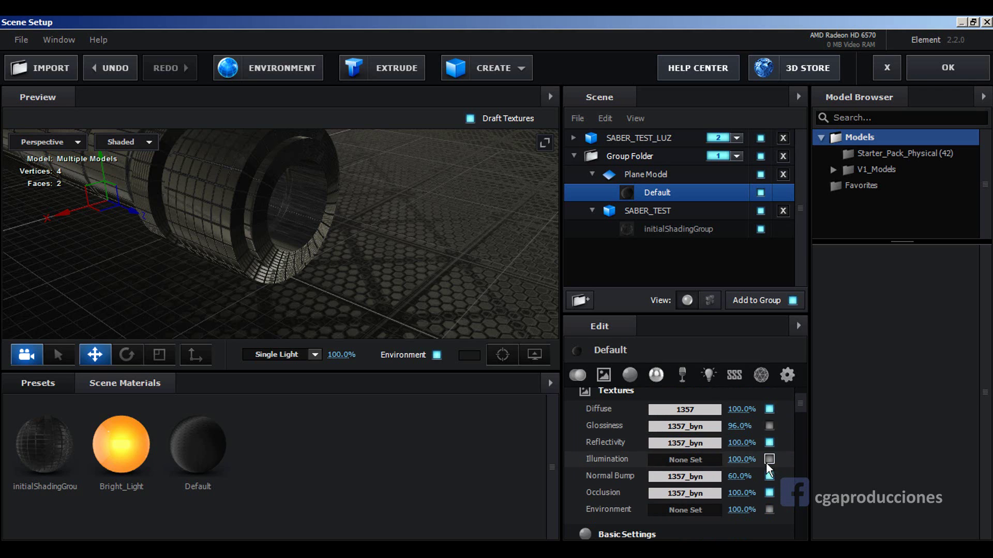
click(769, 493)
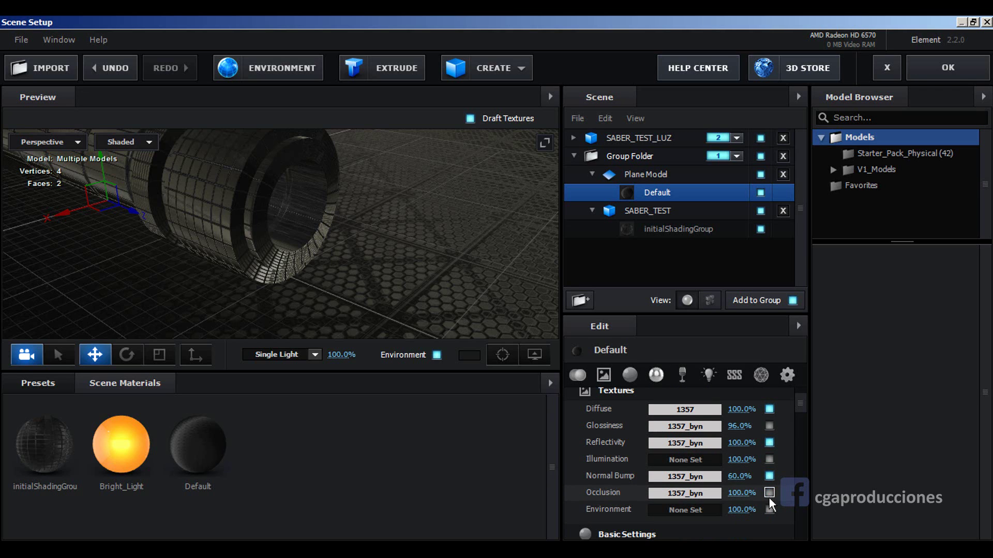
Step: Apply the scene, select Luz 1 and orbit Cámara 1 to frame the glowing emitter over the darker floor
click(948, 68)
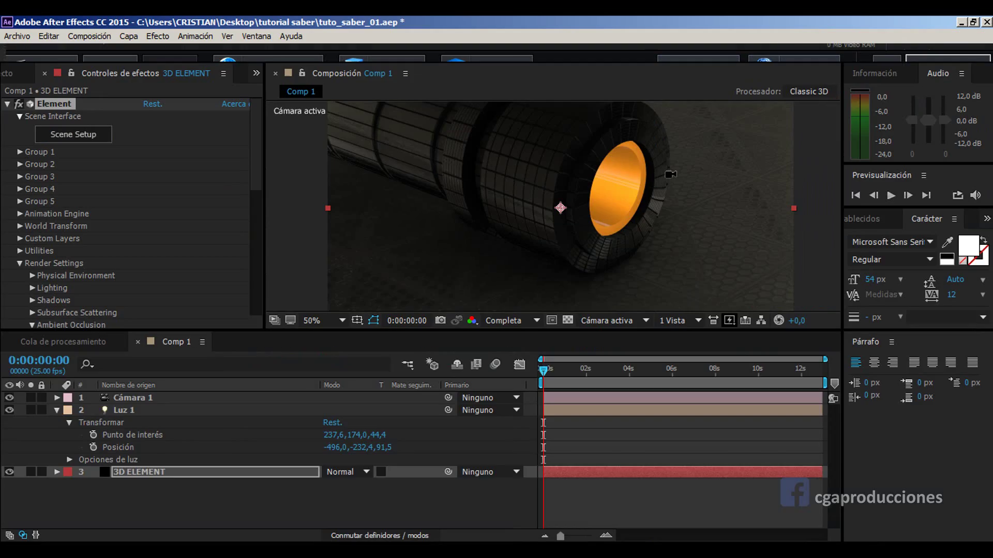
mouse_move(707, 234)
mouse_down()
mouse_move(532, 212)
mouse_move(94, 468)
mouse_up()
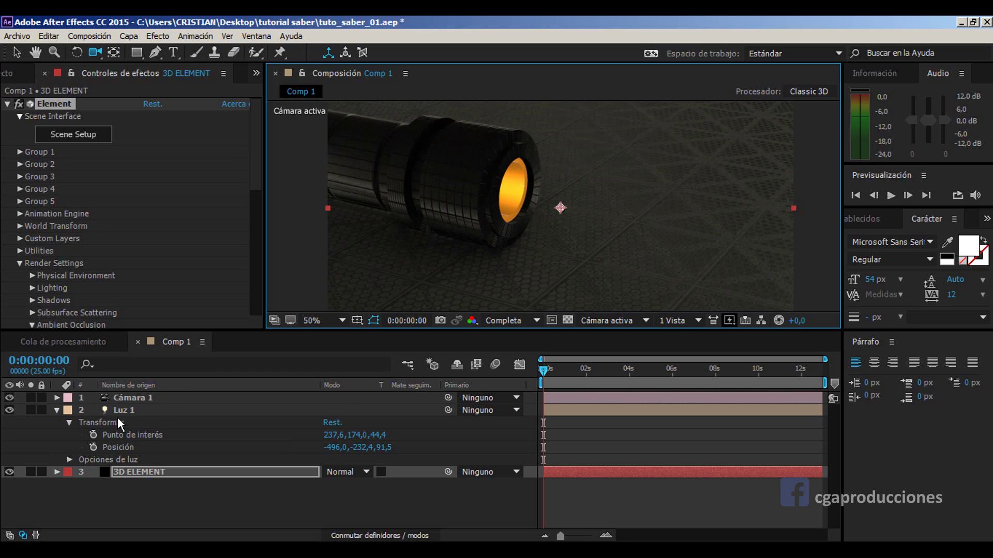
click(138, 422)
drag(691, 171, 529, 242)
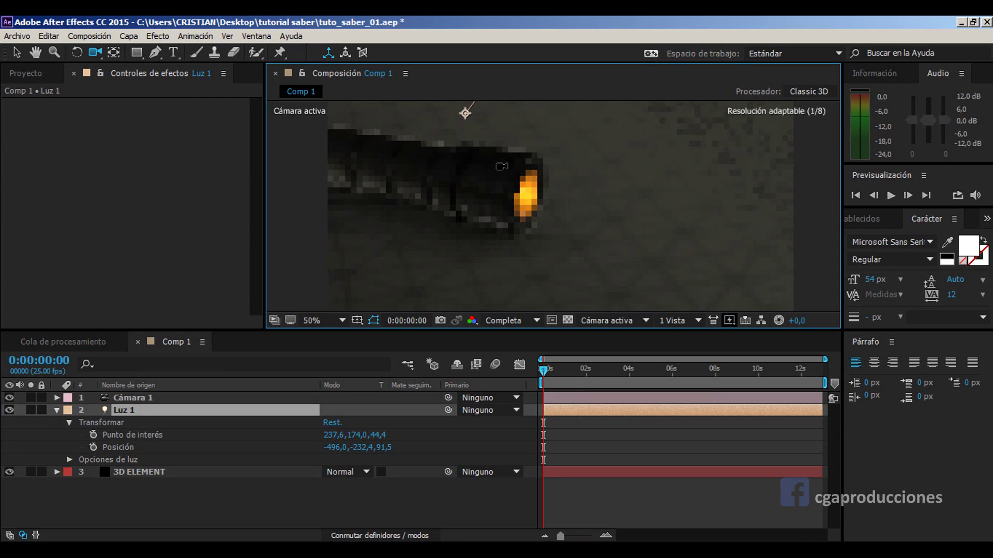
drag(543, 206, 578, 240)
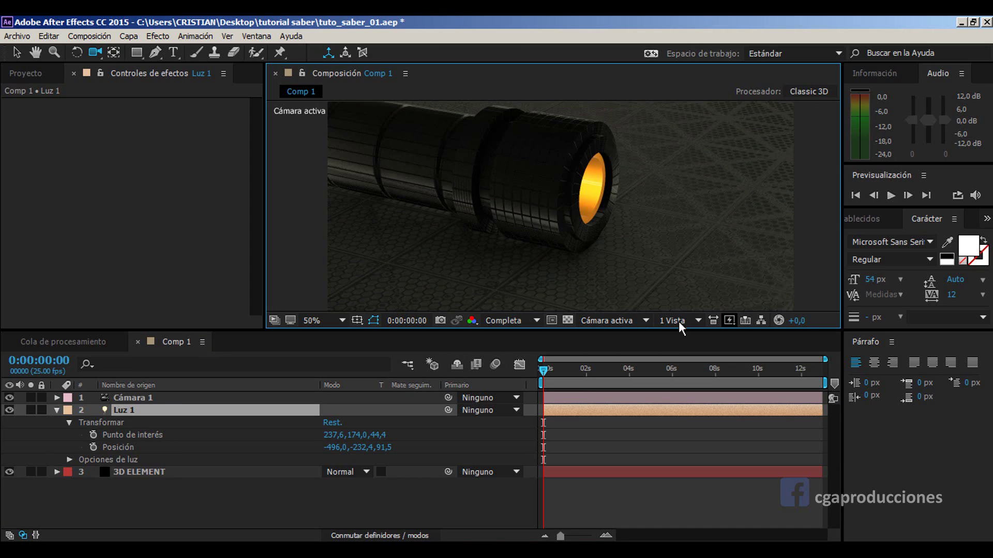
Step: Select 3D ELEMENT, collapse Ambient Occlusion and expand its Render Settings lighting options
click(142, 476)
scroll(48, 292, down, 2)
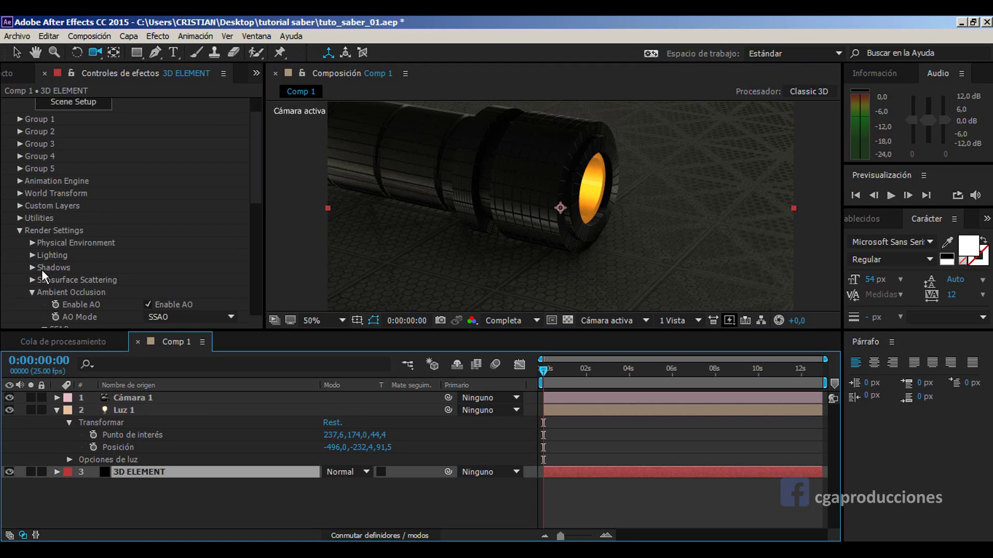
scroll(124, 310, down, 4)
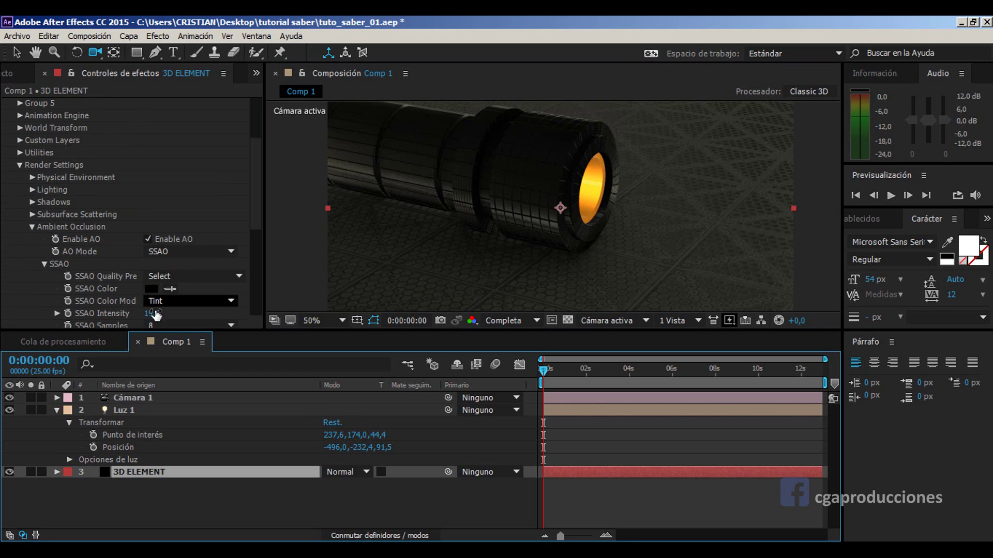
scroll(149, 290, down, 4)
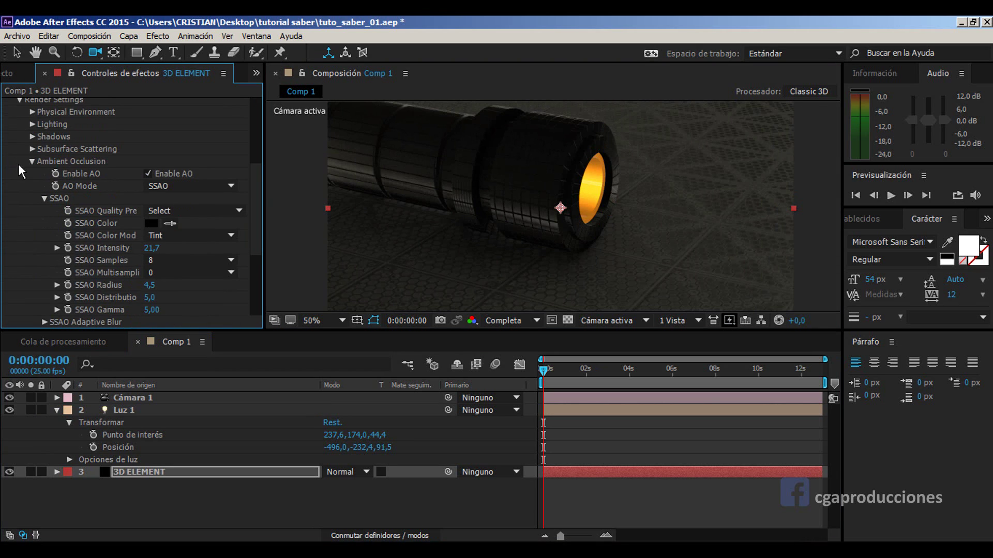
click(32, 162)
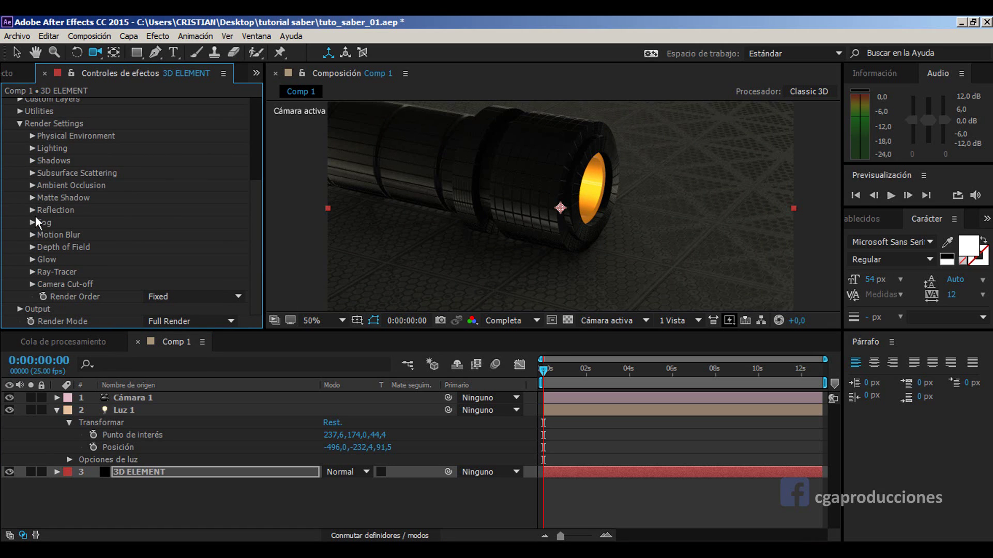
click(33, 149)
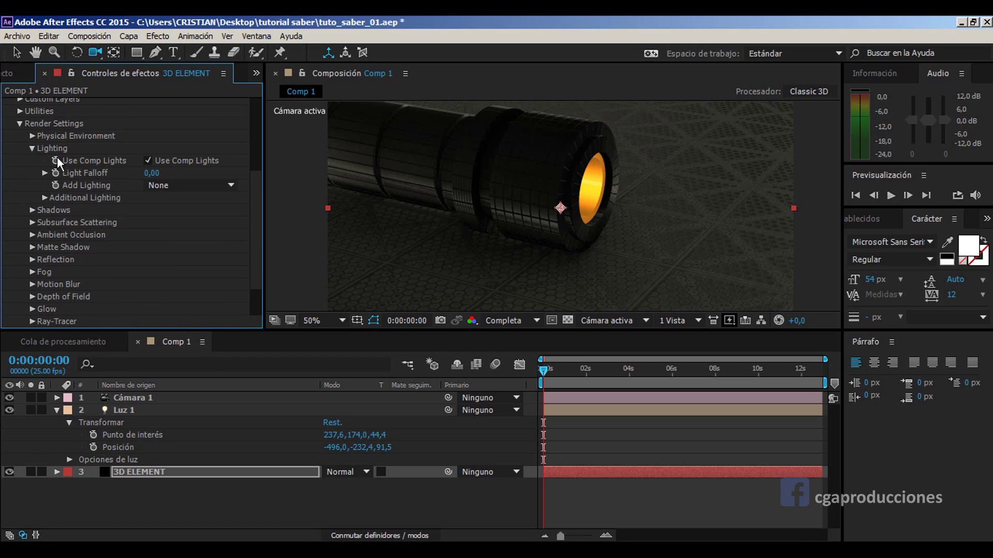
Step: Try the 360, Spot Blue and Dramatic Add Lighting presets, settling on Cinema
click(167, 185)
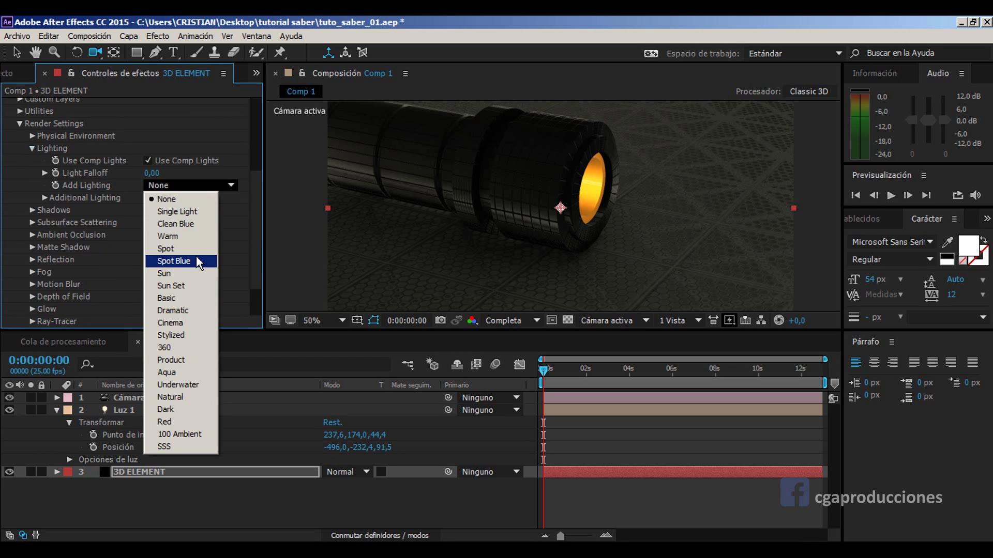
click(205, 348)
click(187, 185)
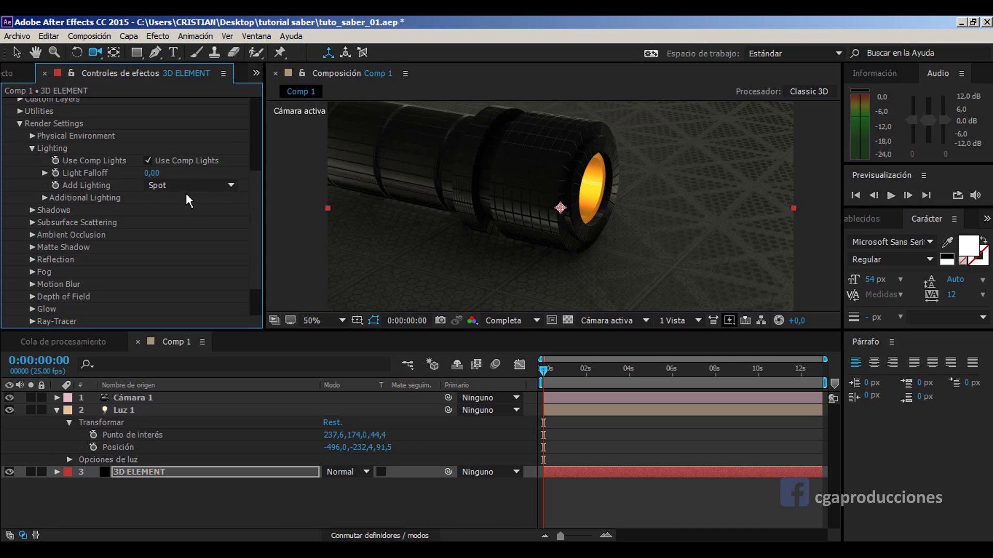
click(188, 186)
click(199, 263)
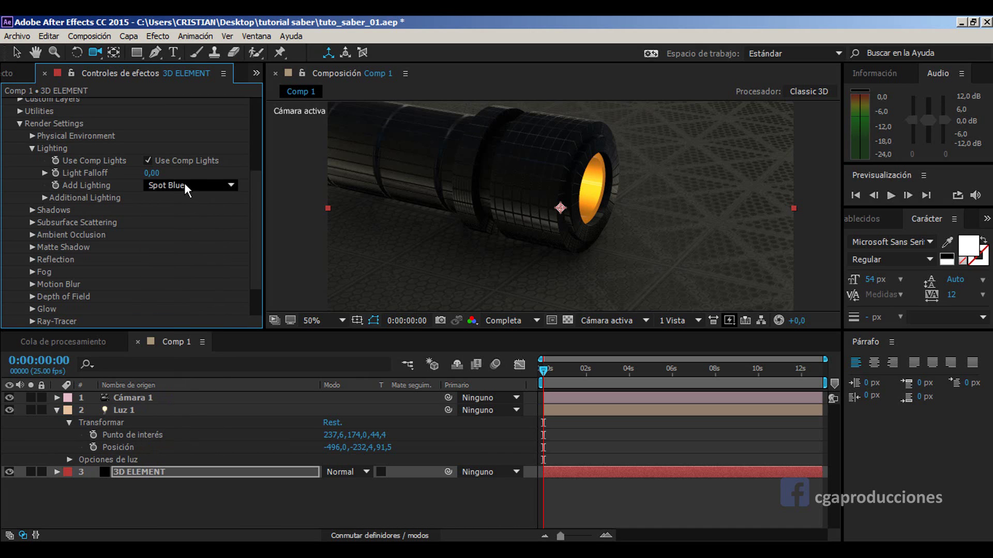
click(187, 186)
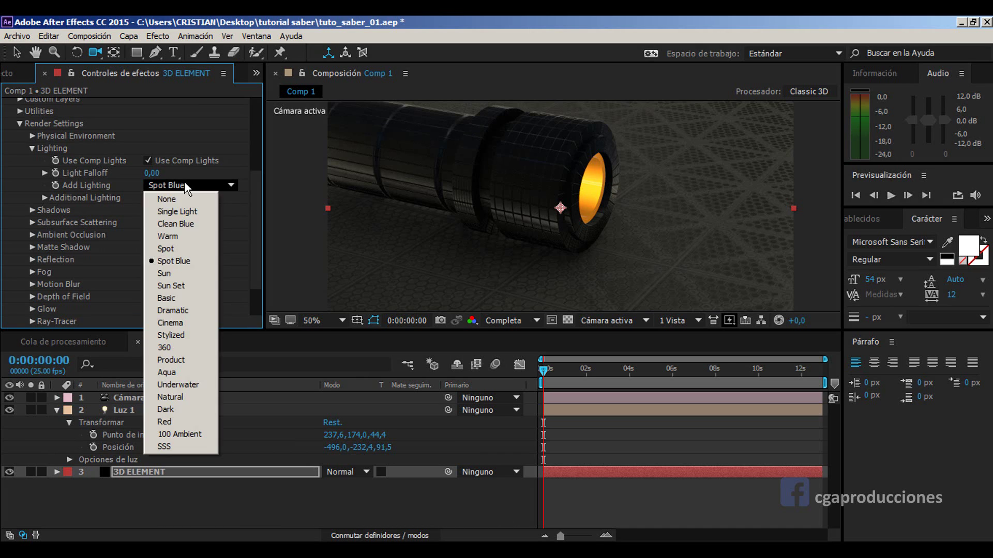
click(188, 295)
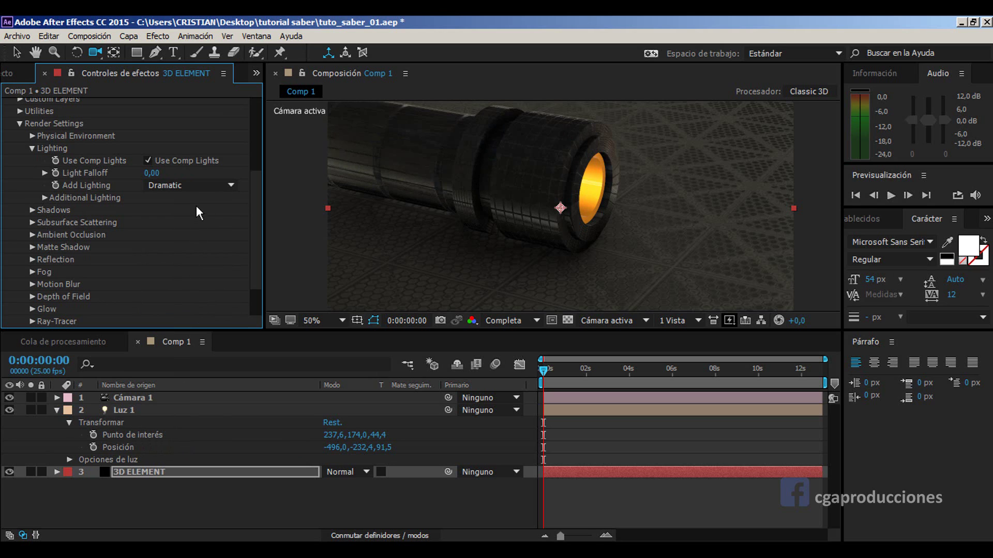
click(188, 185)
click(192, 325)
click(189, 185)
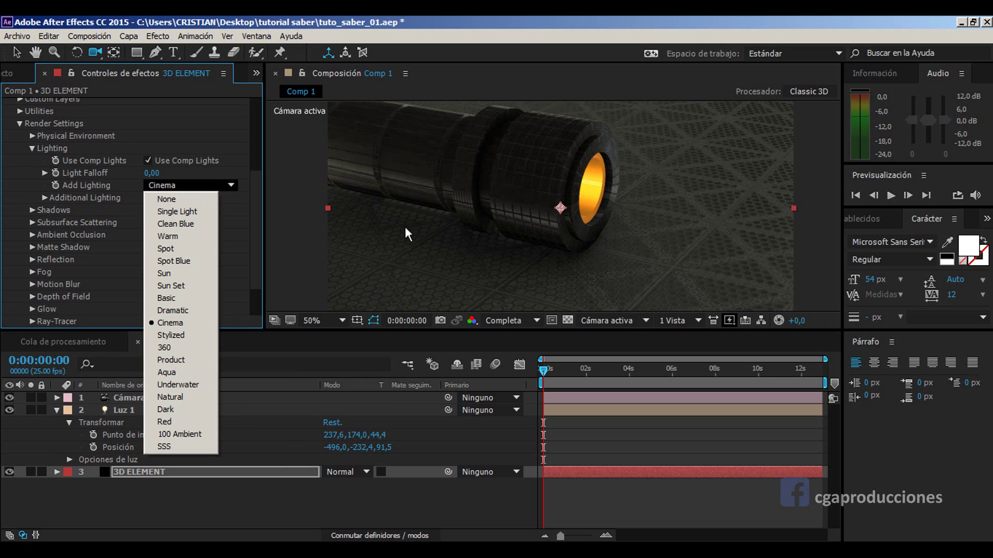
click(484, 214)
mouse_move(445, 208)
mouse_down()
mouse_move(606, 208)
mouse_move(535, 154)
mouse_move(551, 189)
mouse_move(467, 200)
mouse_up()
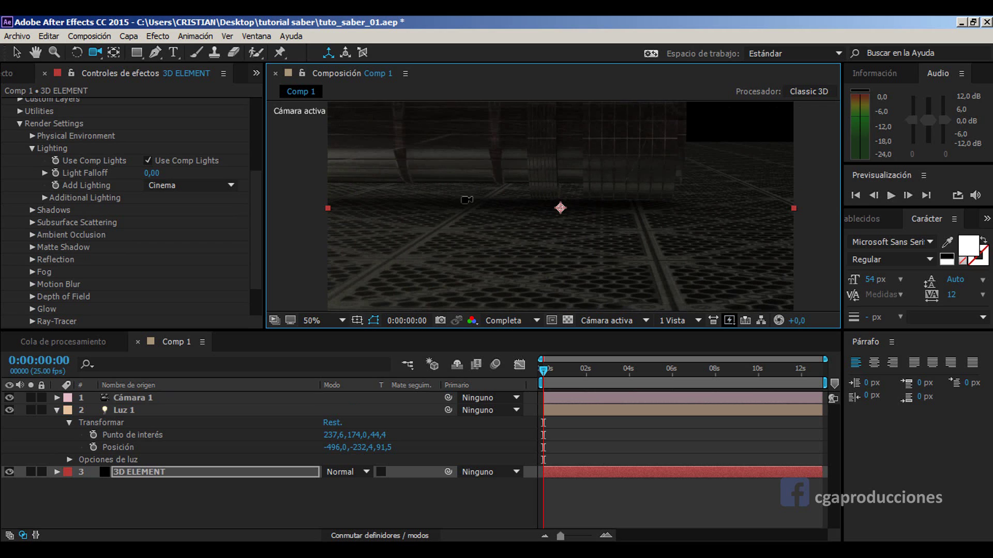
Step: Orbit the camera to frame the hilt's tip at 50% zoom, then collapse Render Settings
drag(664, 214, 524, 195)
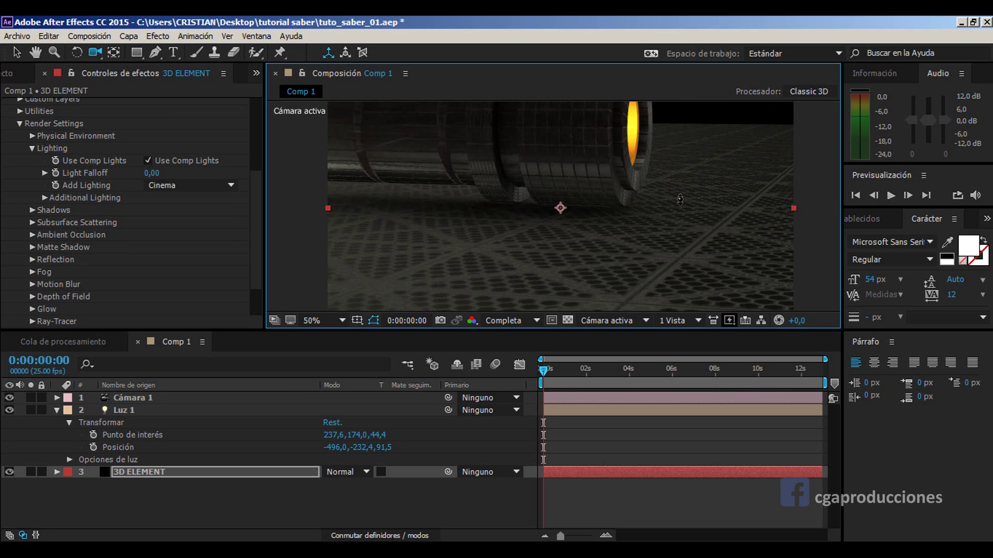
drag(524, 195, 565, 185)
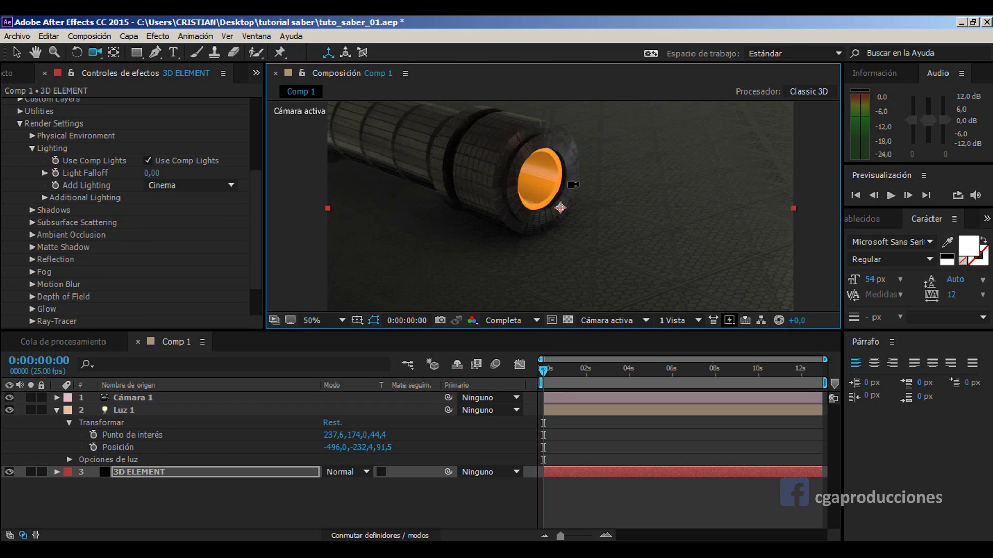
key(comma)
key(period)
drag(503, 176, 544, 209)
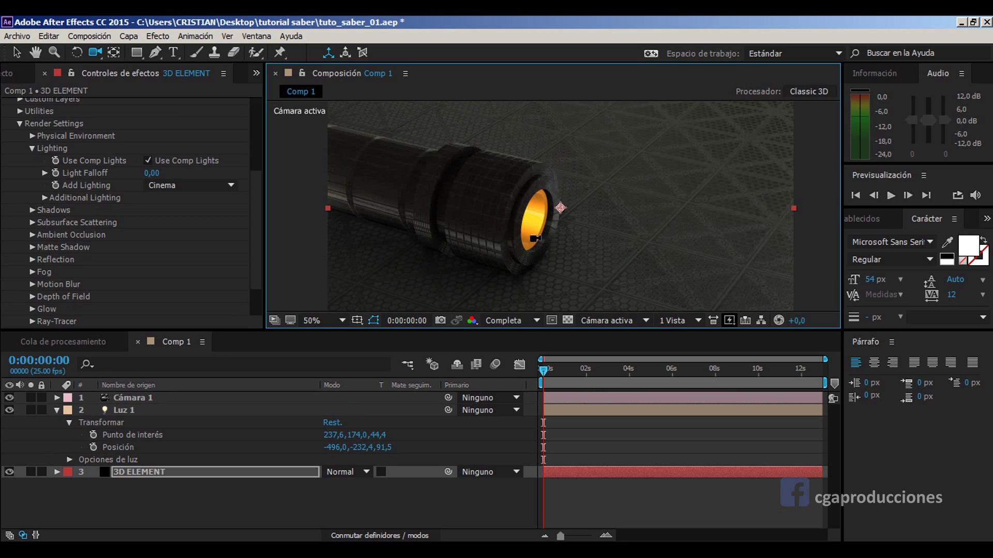
drag(535, 239, 509, 250)
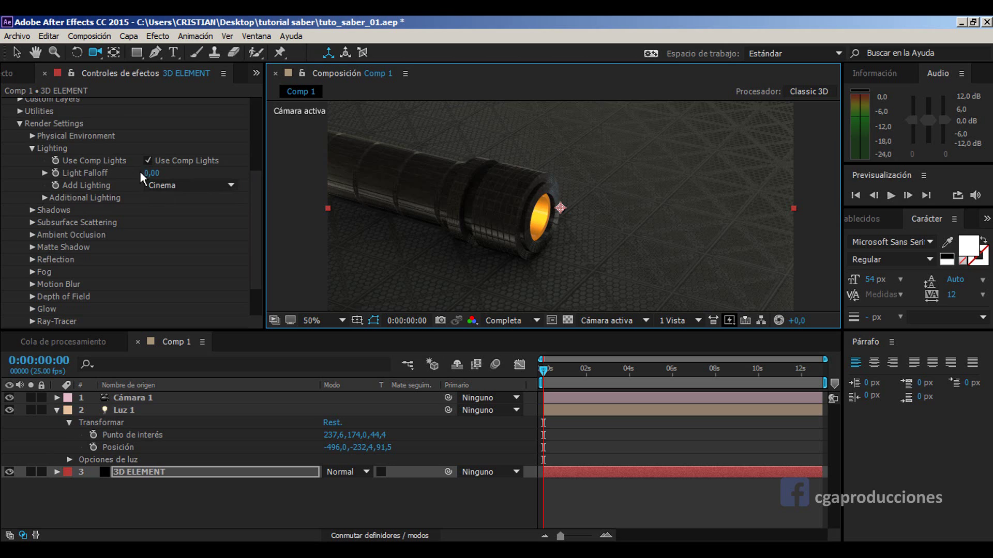
scroll(142, 179, up, 5)
click(20, 263)
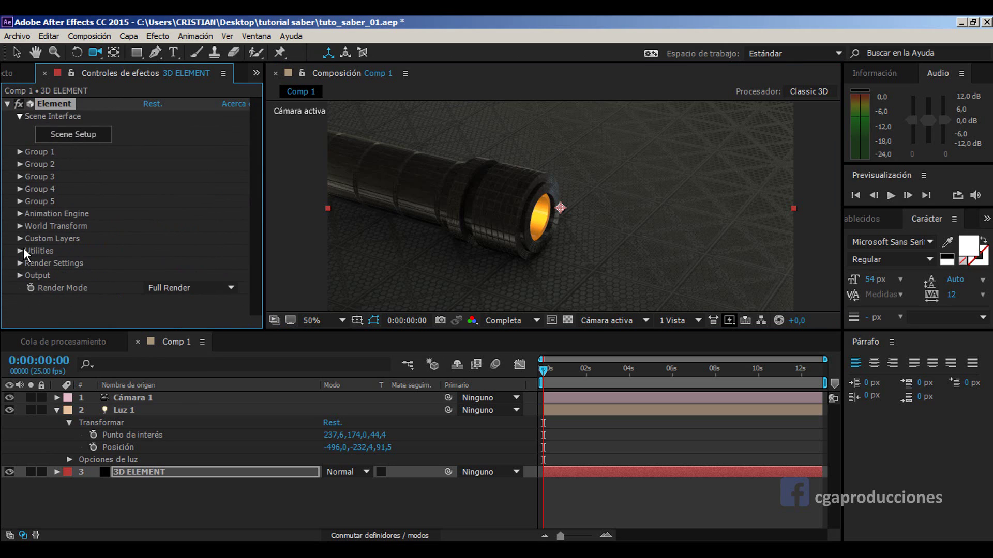
Step: Uncheck Group 2's Enable to drop the tip glow, then orbit and dolly toward the hilt's end
click(19, 165)
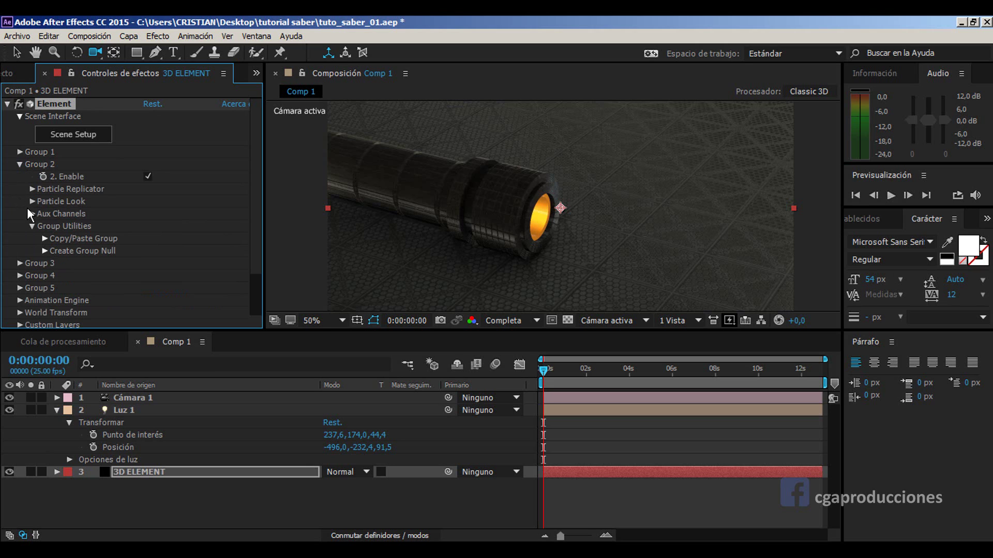
click(148, 177)
mouse_move(577, 237)
mouse_down()
mouse_move(616, 229)
mouse_move(353, 226)
mouse_up()
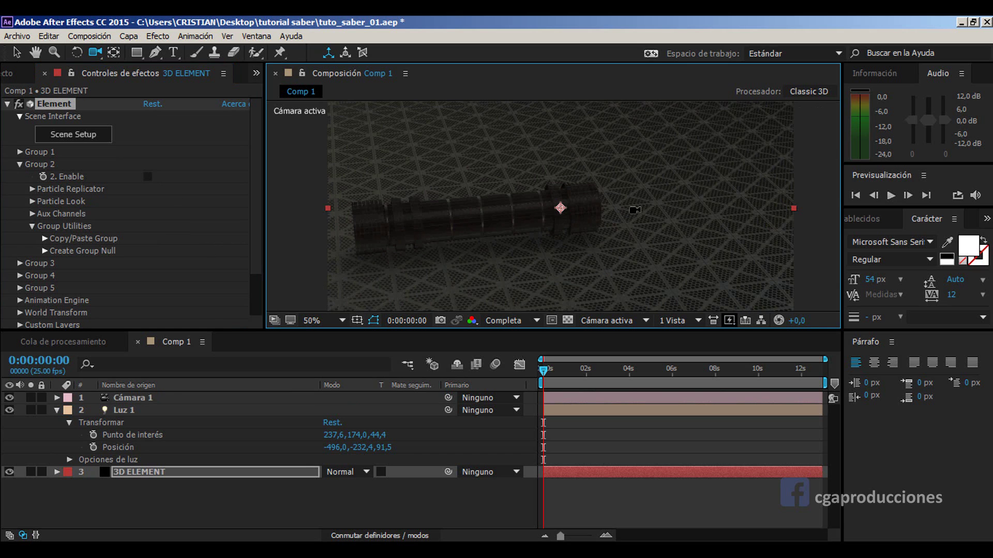
drag(353, 227, 591, 207)
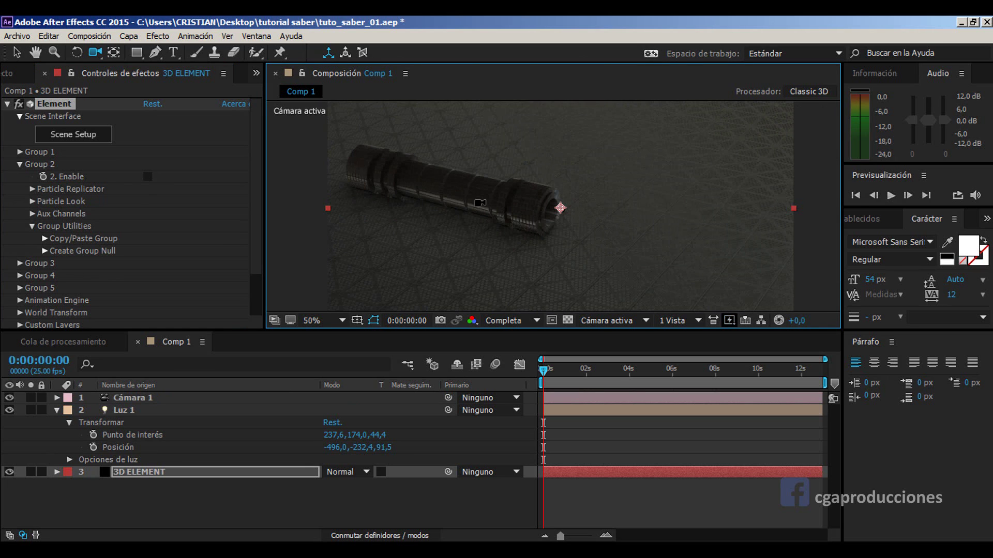
mouse_move(481, 203)
mouse_down()
mouse_move(528, 219)
mouse_move(596, 207)
mouse_move(464, 204)
mouse_move(231, 271)
mouse_up()
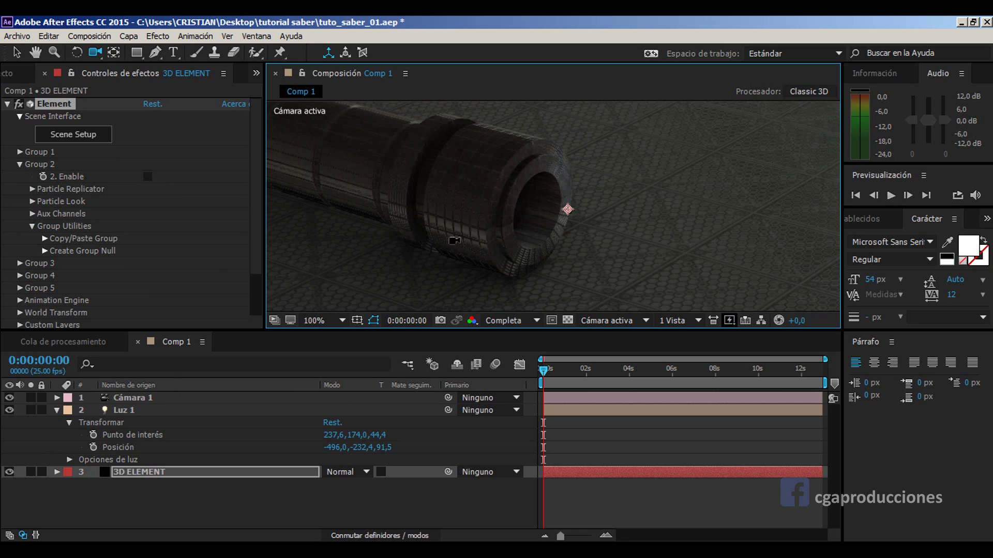
scroll(458, 205, down, 2)
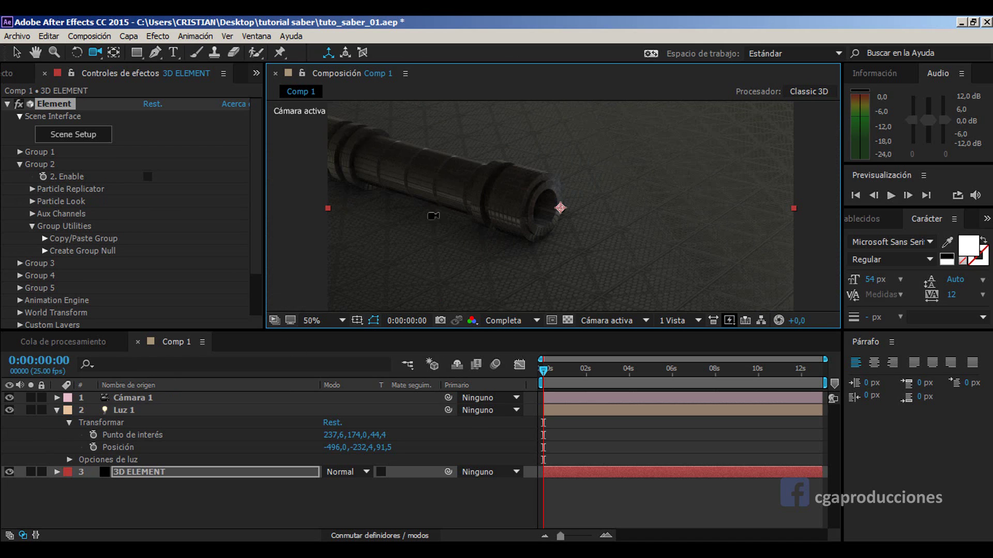
Step: Hide the 3D ELEMENT layer and add a black 1280×720 solid named SABER
click(57, 411)
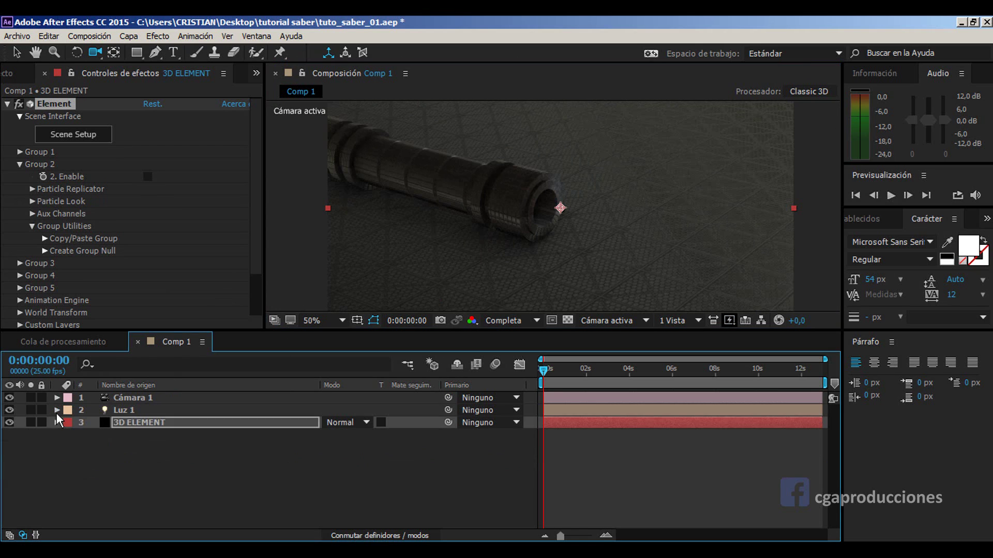
click(9, 423)
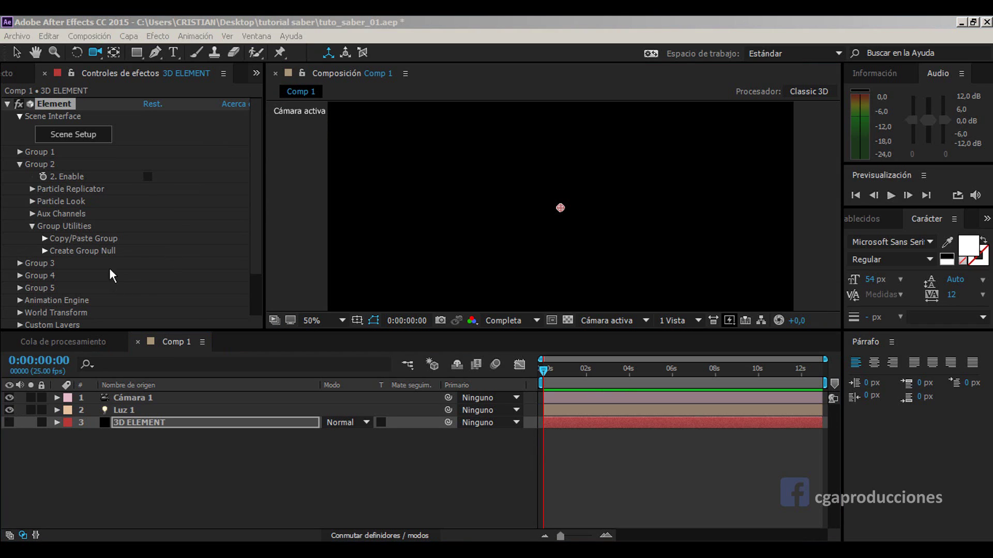
click(135, 36)
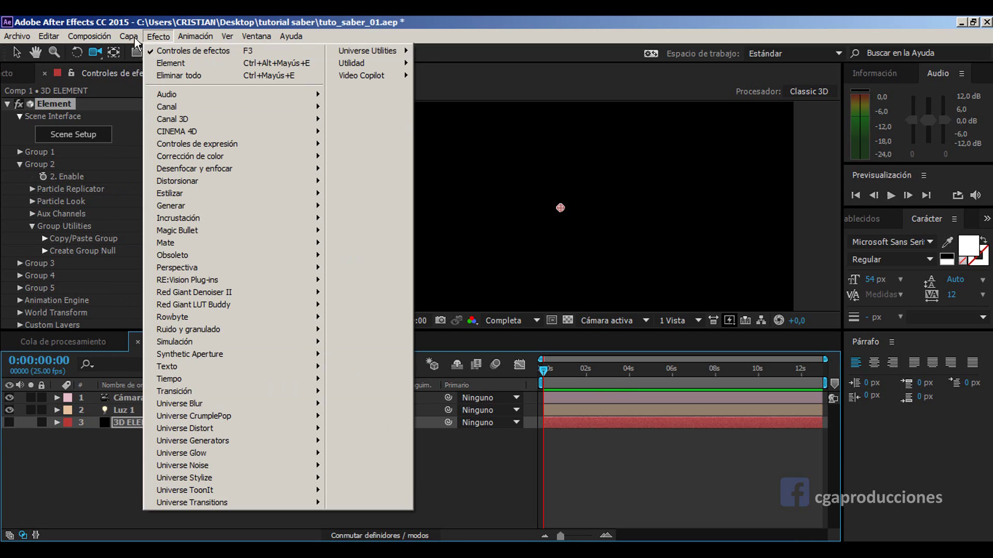
mouse_move(140, 54)
click(509, 63)
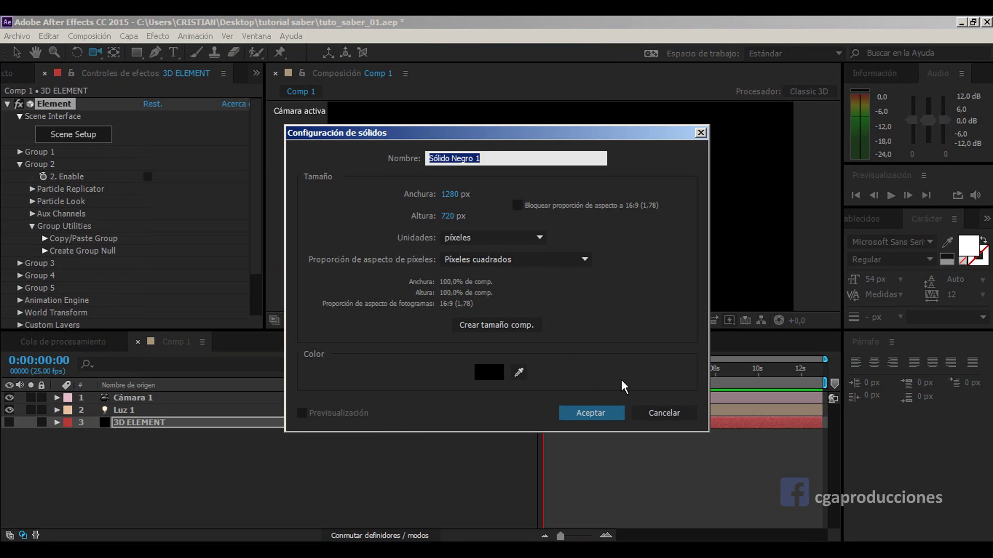
text(SABER)
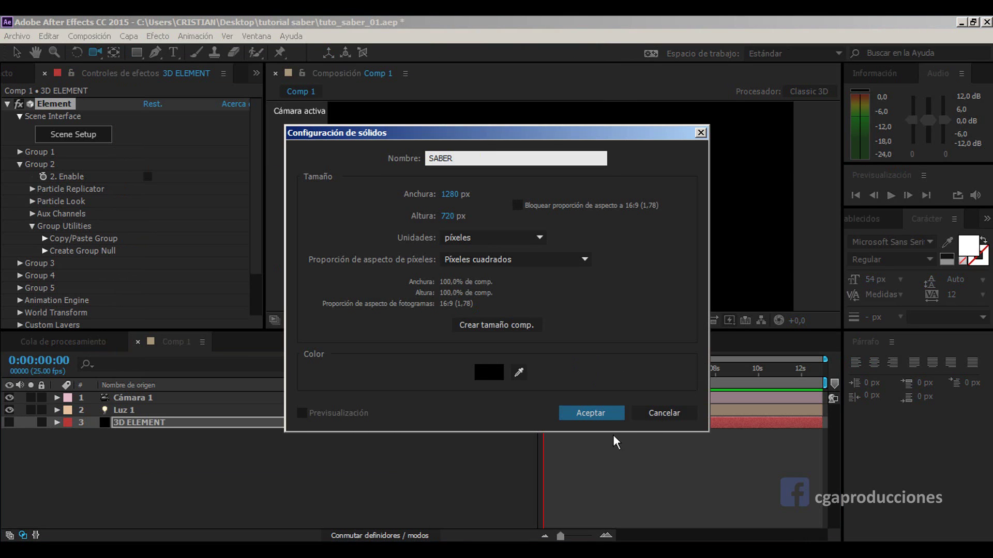
click(589, 413)
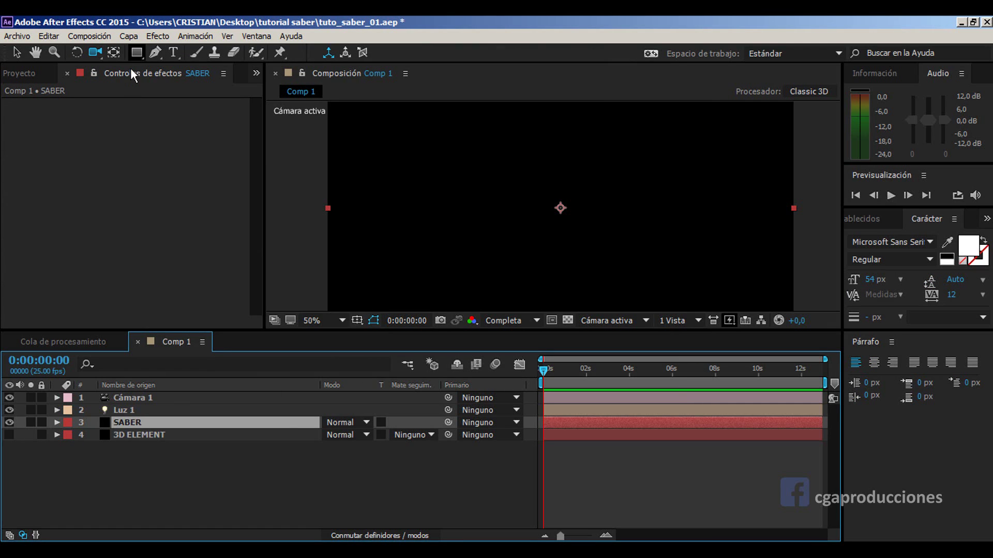
right_click(115, 76)
Step: Apply the Saber effect to the SABER layer and try the Energize preset
mouse_move(335, 107)
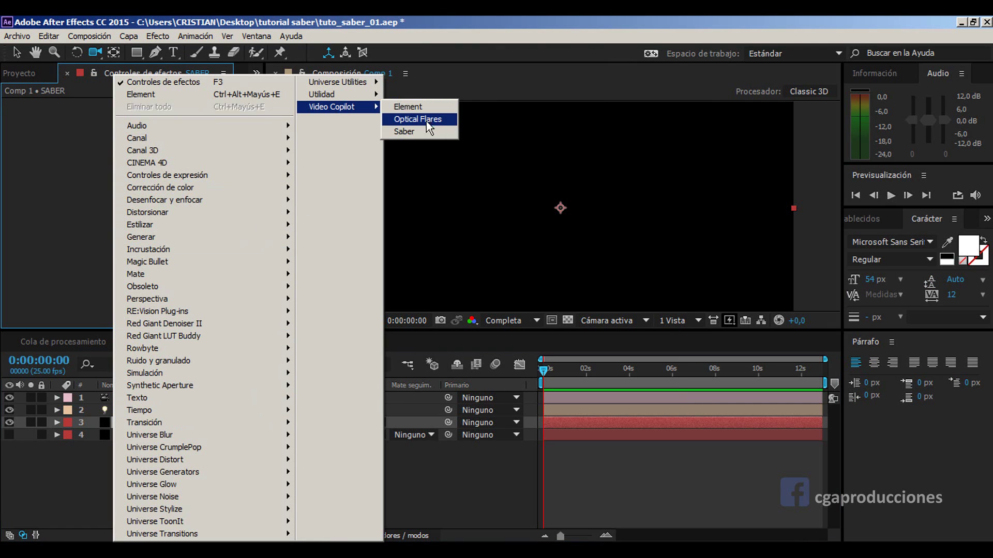
click(409, 132)
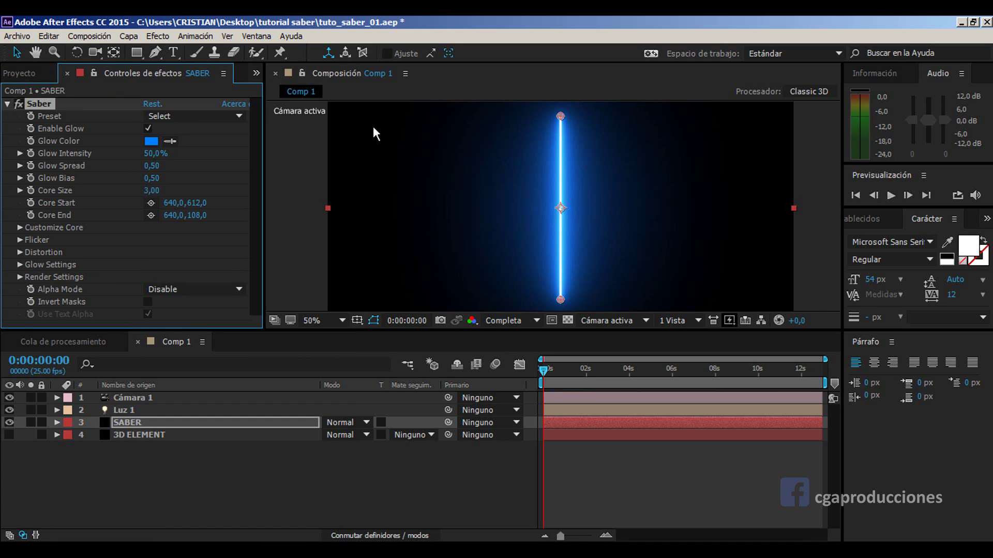
click(183, 117)
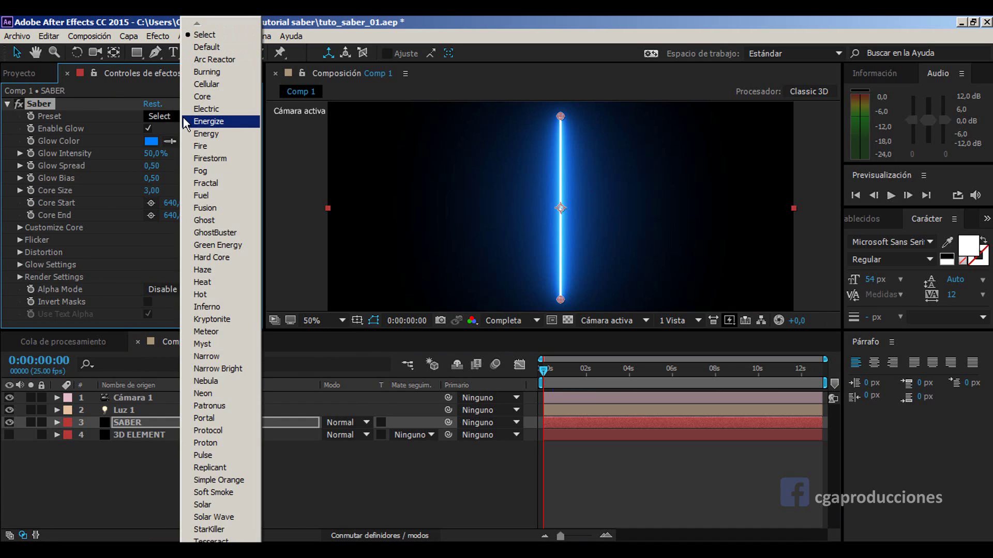
click(183, 121)
Step: Try the GhostBuster, Hot, Inferno, Meteor and Myst presets, settling on Portal
scroll(622, 180, up, 4)
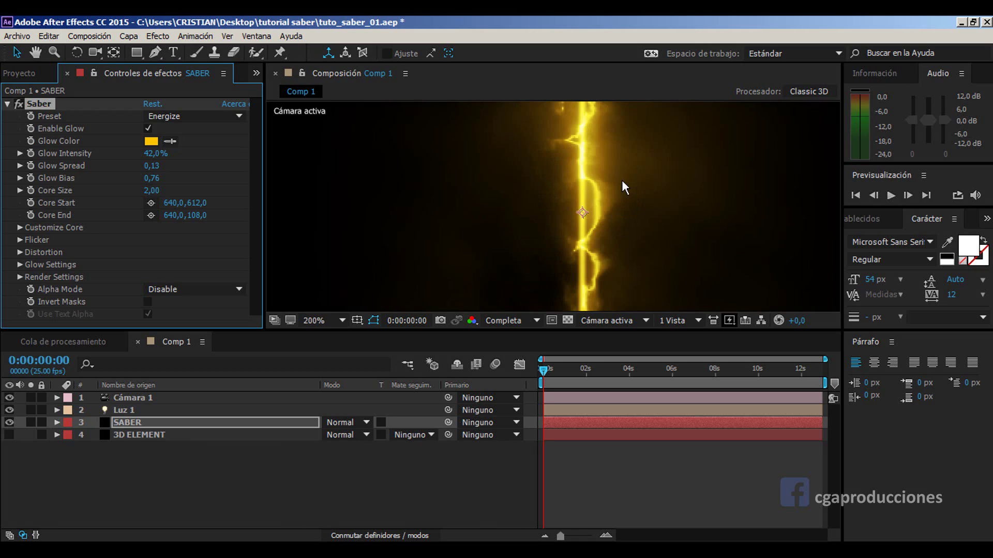
scroll(620, 182, down, 3)
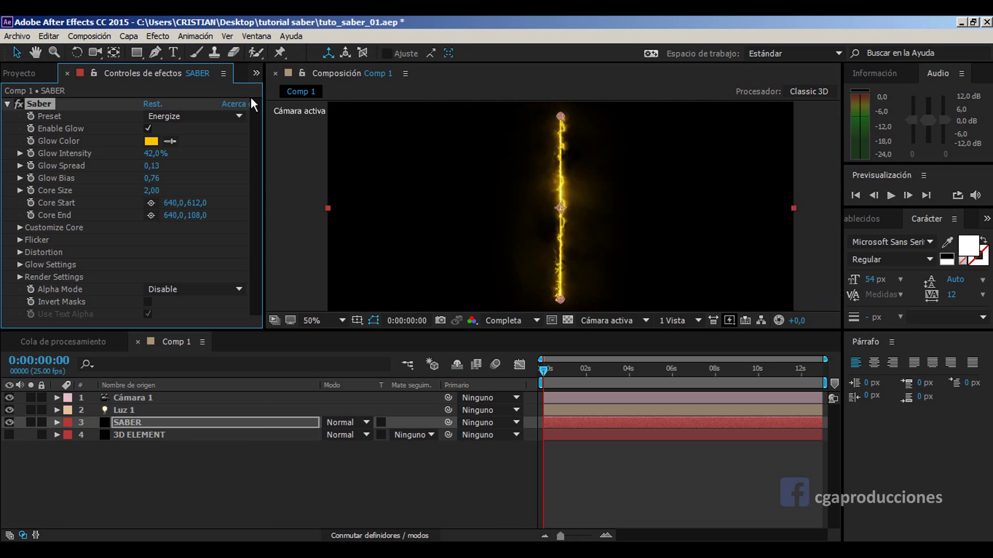
click(237, 116)
click(231, 231)
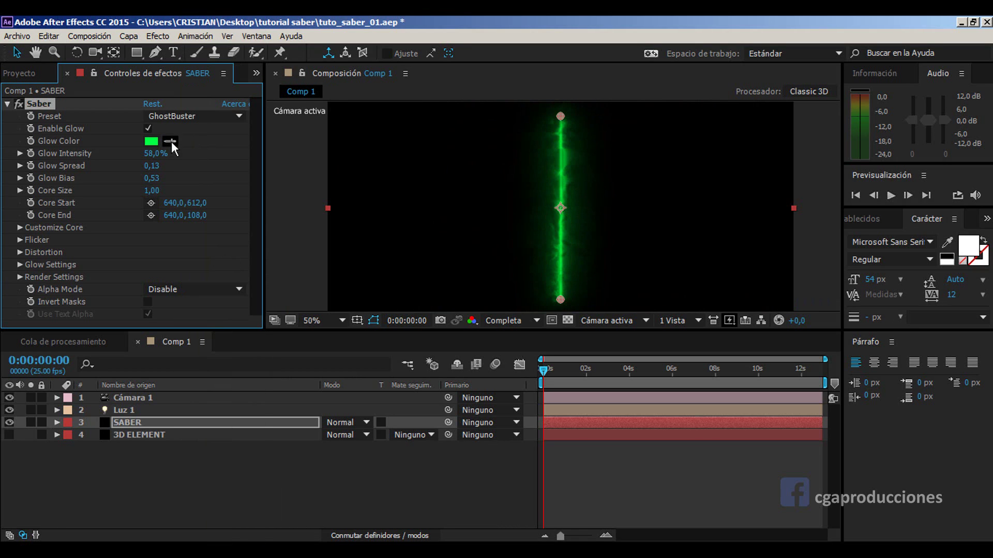
click(223, 115)
click(263, 291)
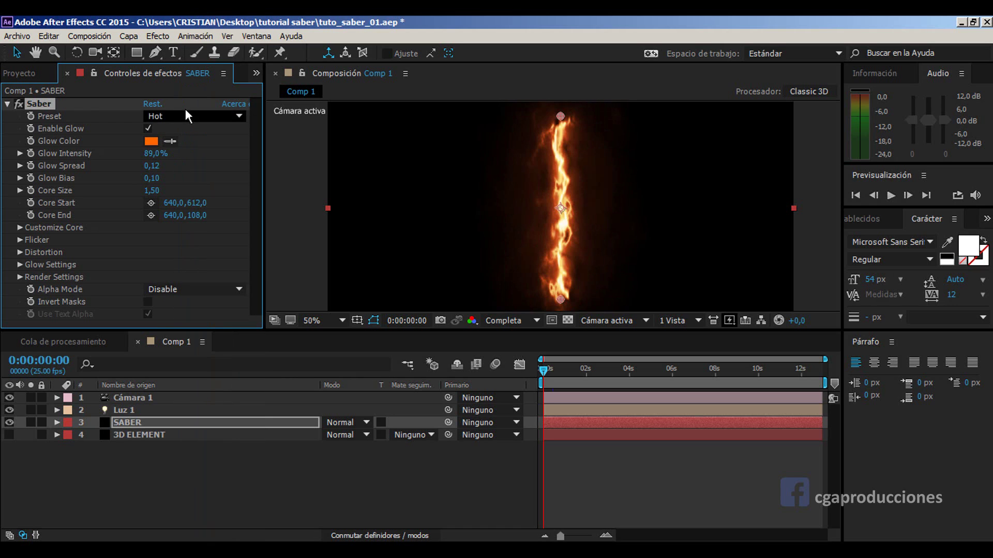
click(218, 116)
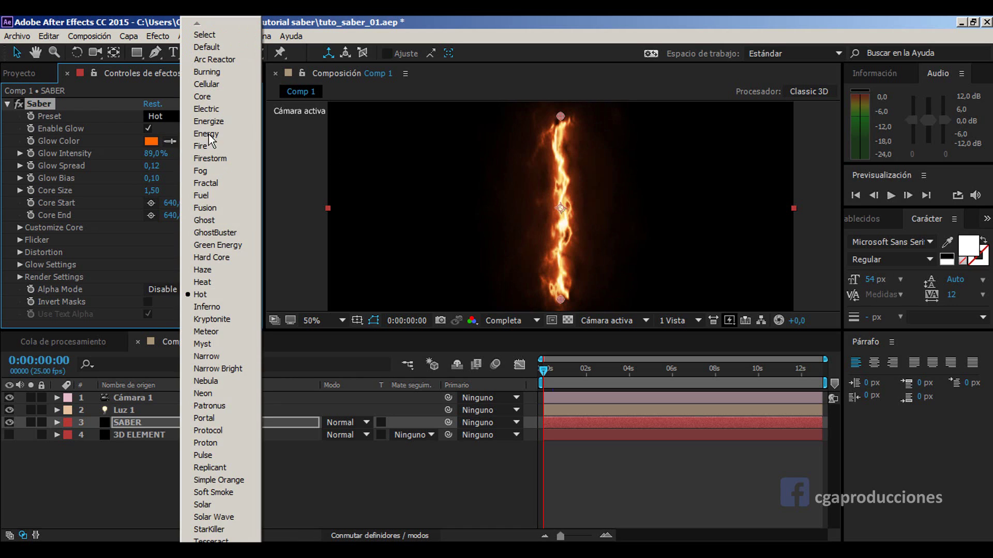
click(210, 308)
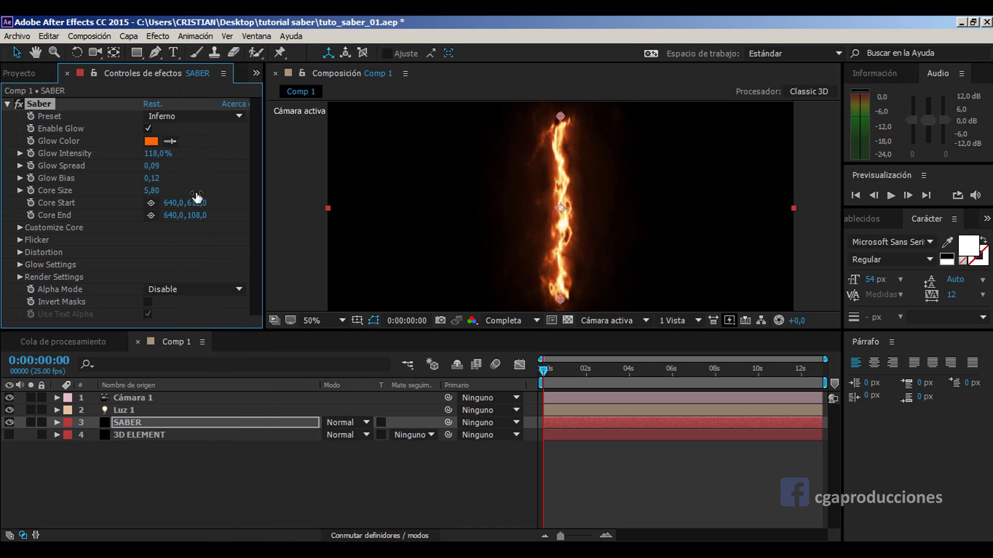
click(196, 116)
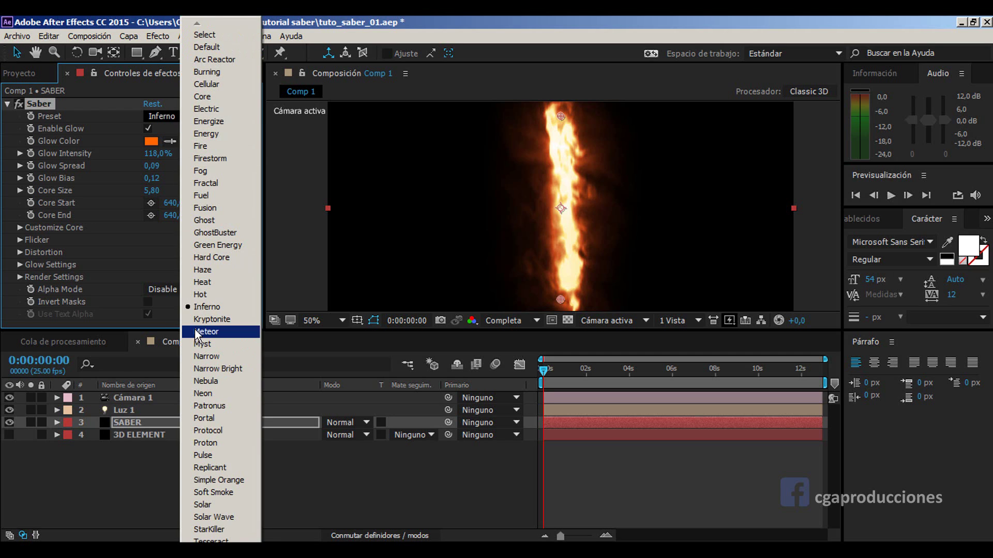
click(196, 333)
click(201, 115)
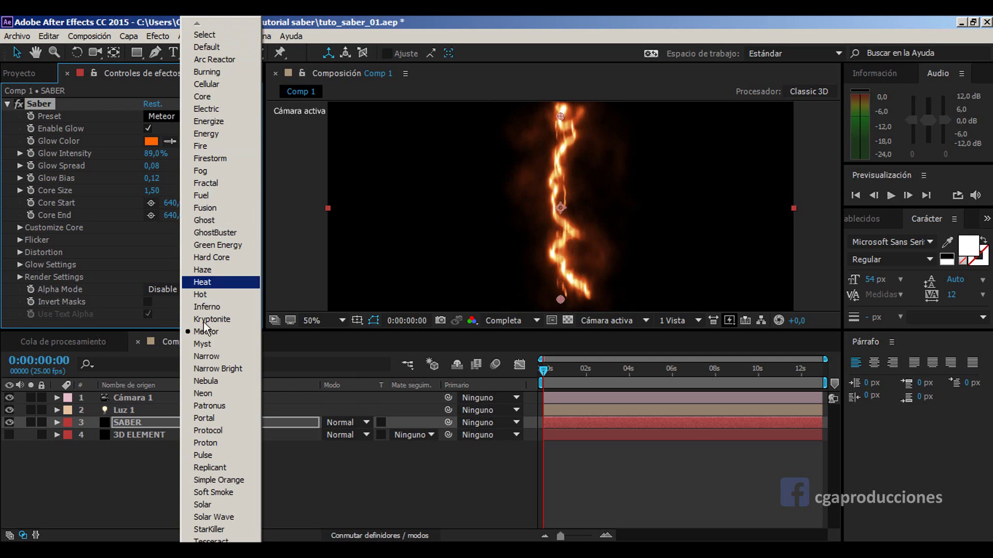
click(202, 344)
click(195, 117)
click(205, 392)
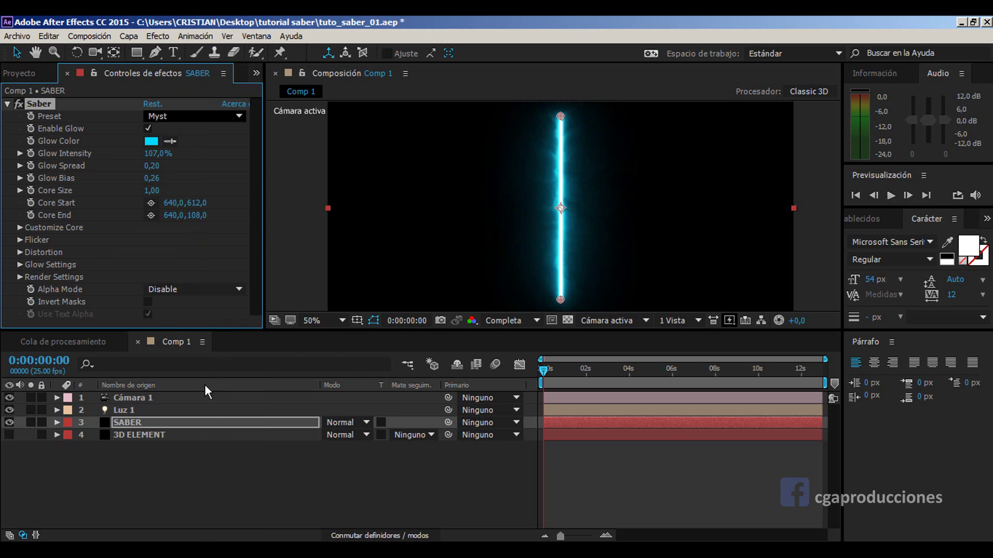
click(200, 117)
click(196, 381)
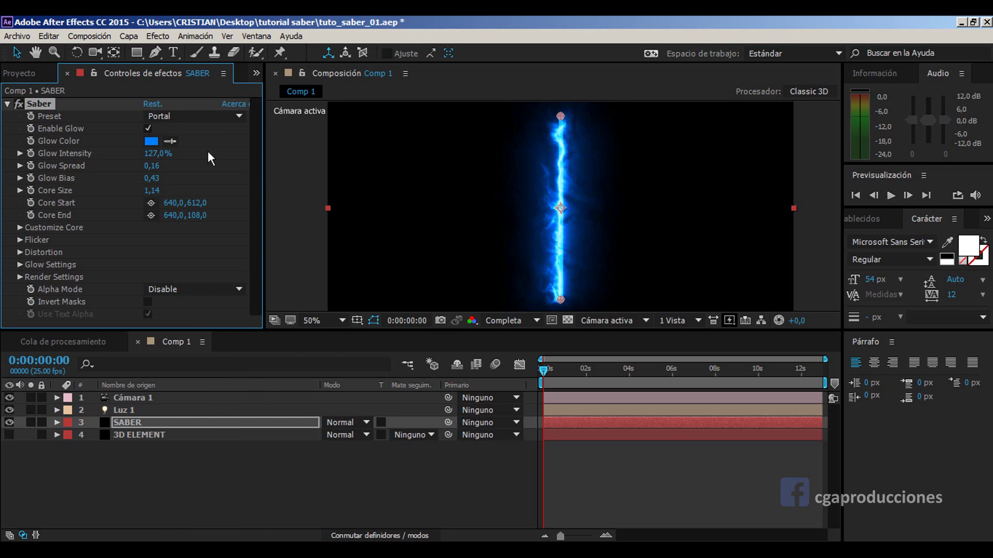
Step: Change the Glow Color to orange FF6C00 and scrub ahead to preview the blade
click(150, 141)
drag(474, 349, 491, 443)
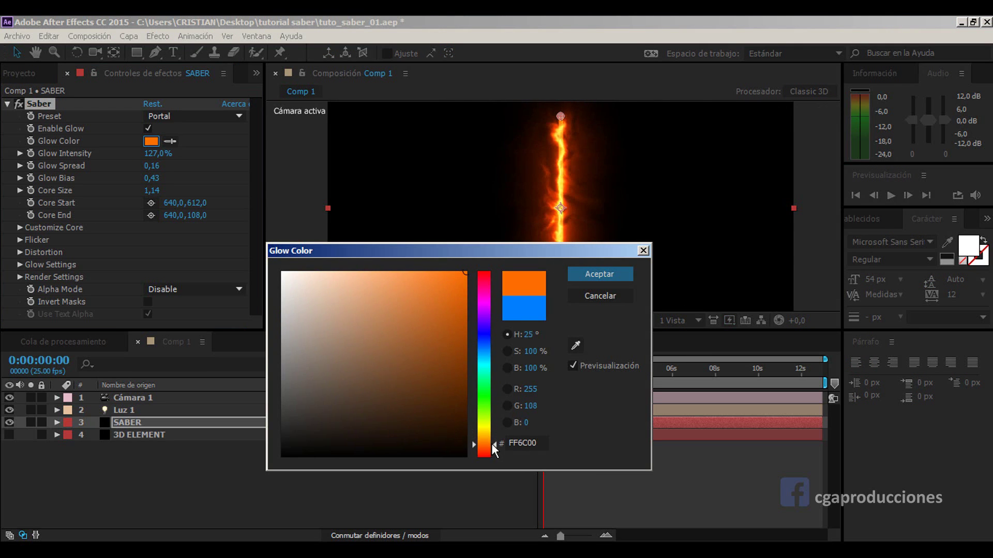
click(581, 274)
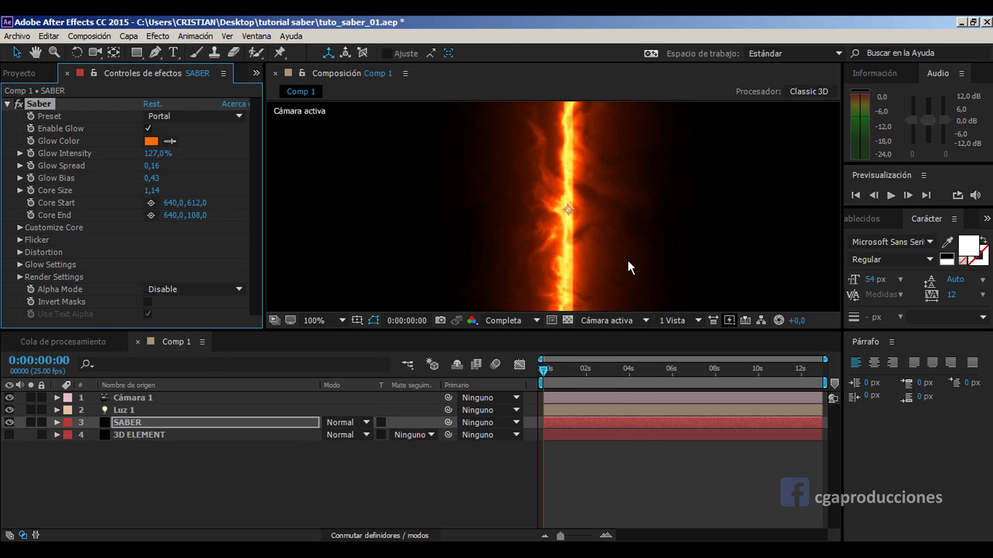
drag(556, 368, 659, 369)
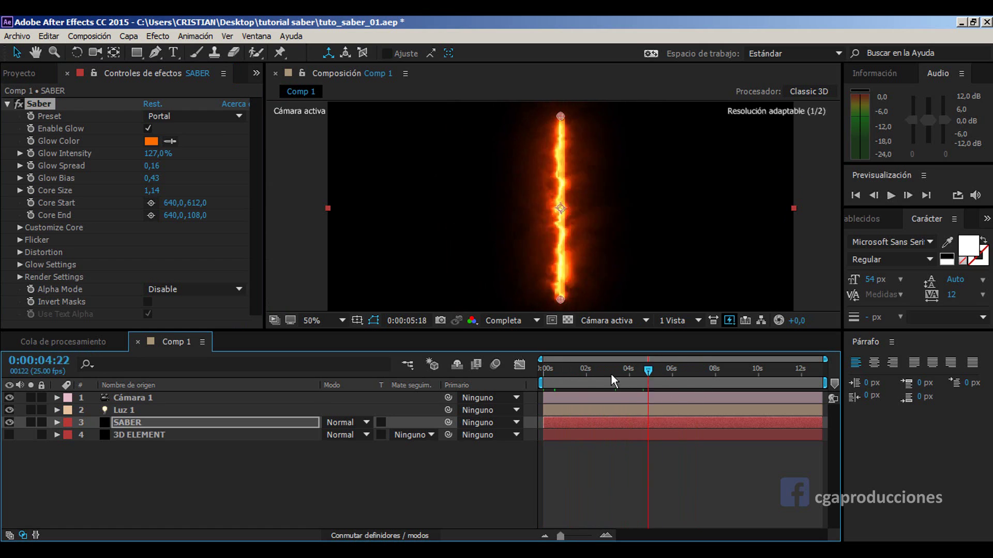
click(543, 369)
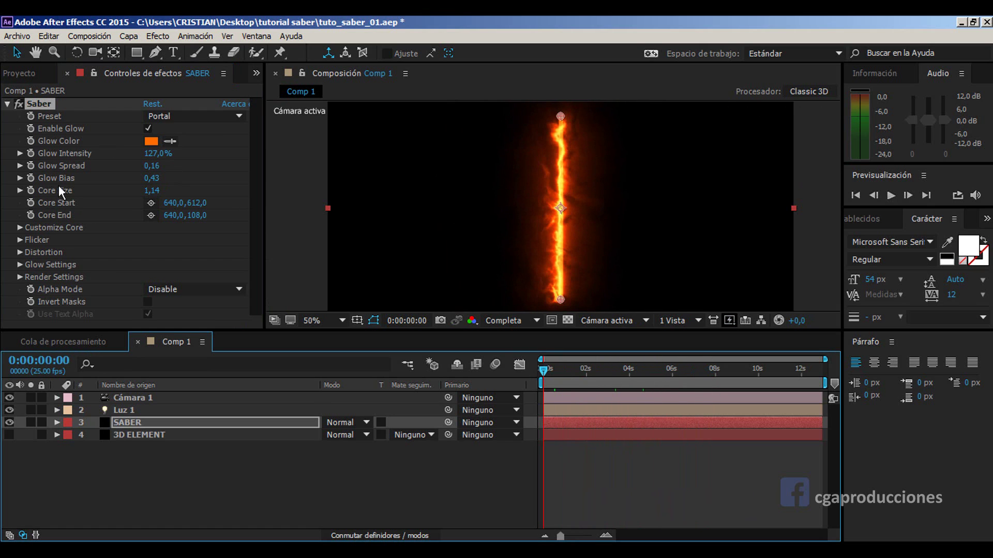
mouse_move(560, 116)
mouse_down()
mouse_move(681, 165)
mouse_move(693, 181)
mouse_up()
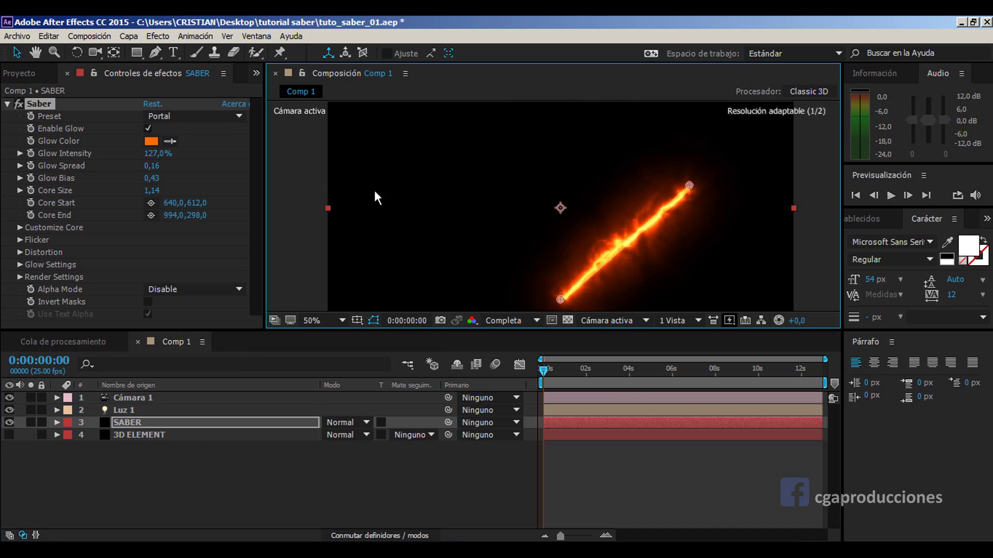
key(ctrl+z)
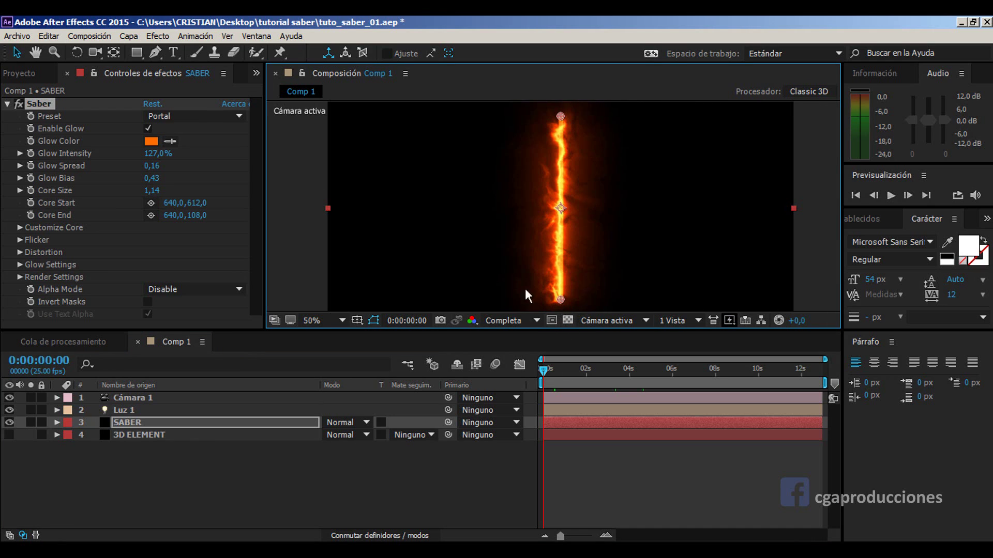
drag(560, 299, 627, 248)
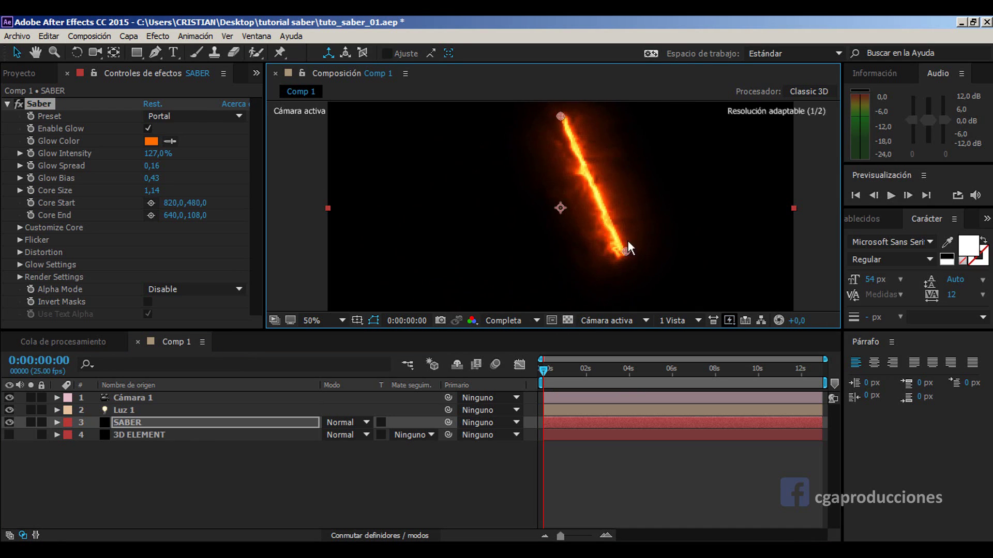
key(ctrl+z)
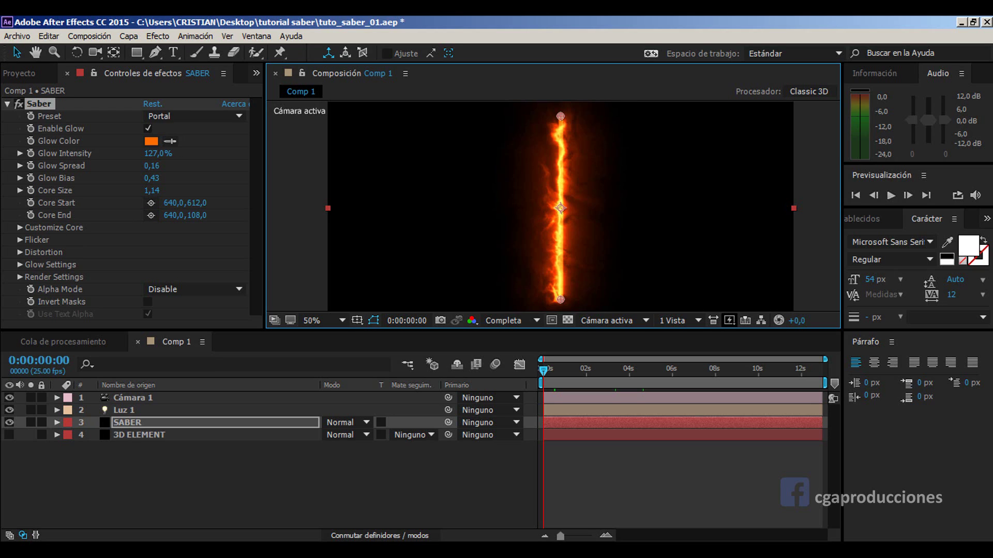
Step: In Customize Core, test and undo Start/End Size changes, finally setting Start Size to 200%
click(19, 229)
scroll(42, 233, down, 3)
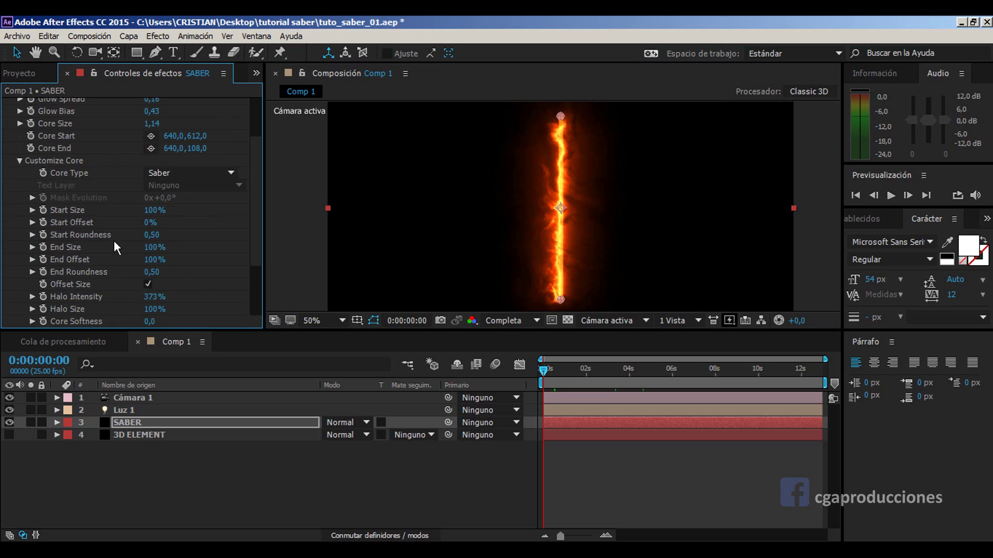
scroll(128, 213, down, 2)
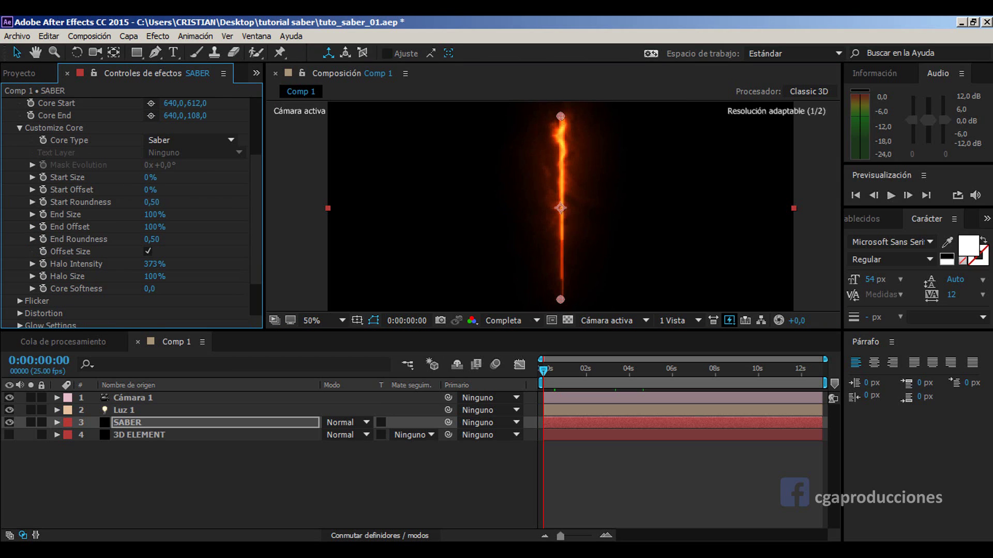
key(ctrl+z)
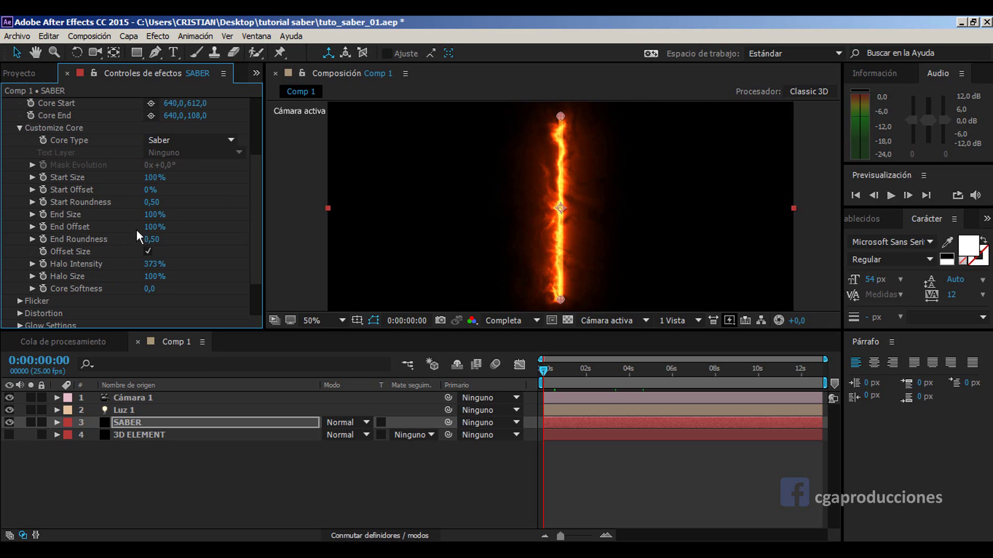
drag(154, 214, 402, 235)
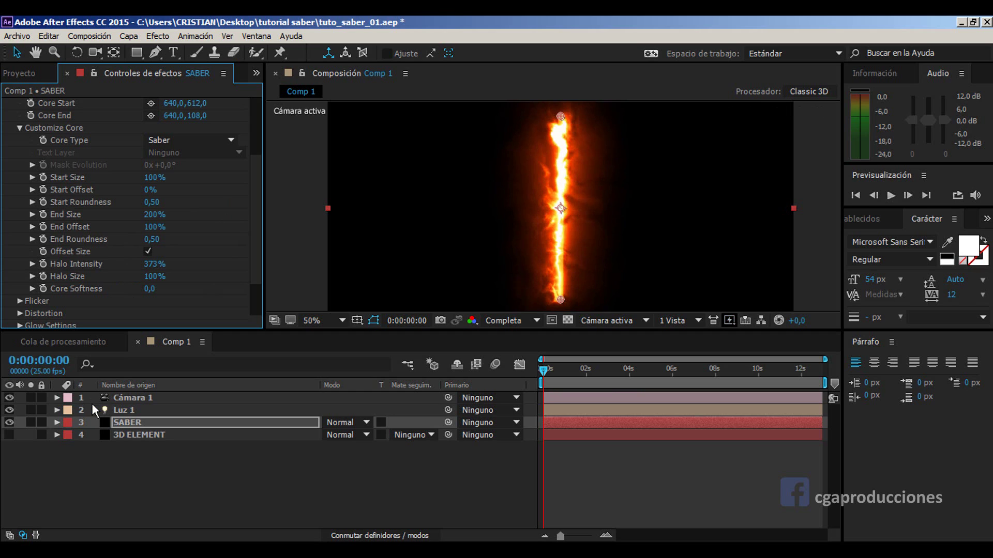
key(ctrl+z)
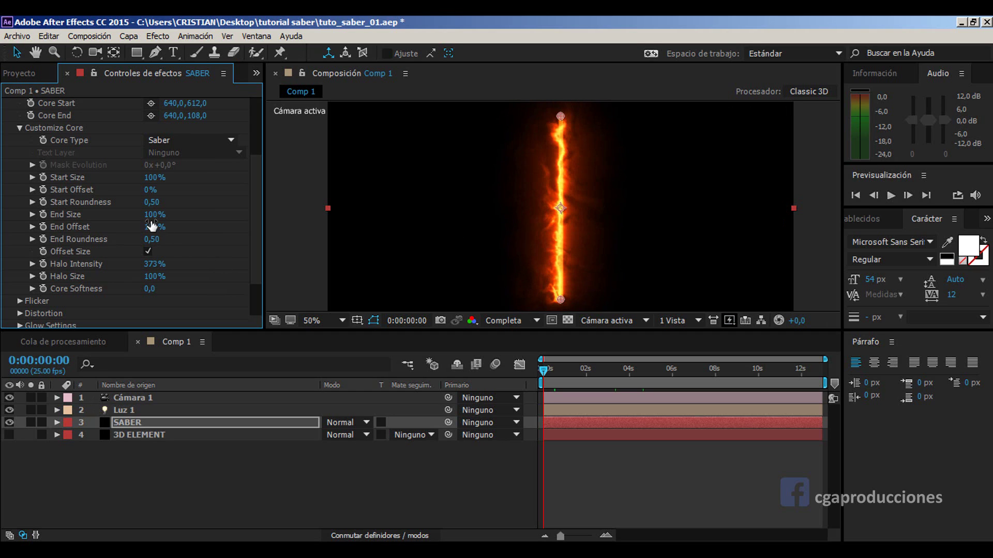
drag(198, 182, 131, 190)
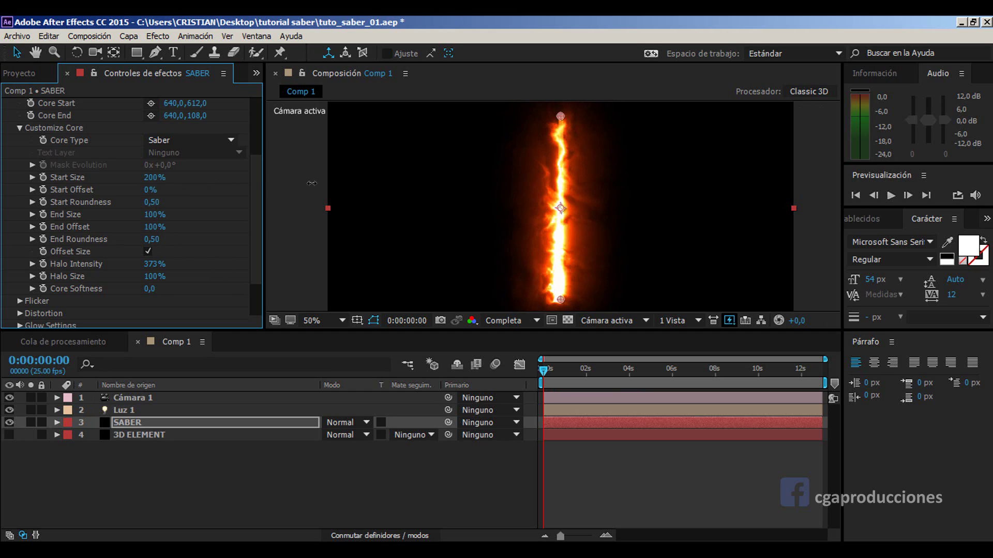
key(ctrl+z)
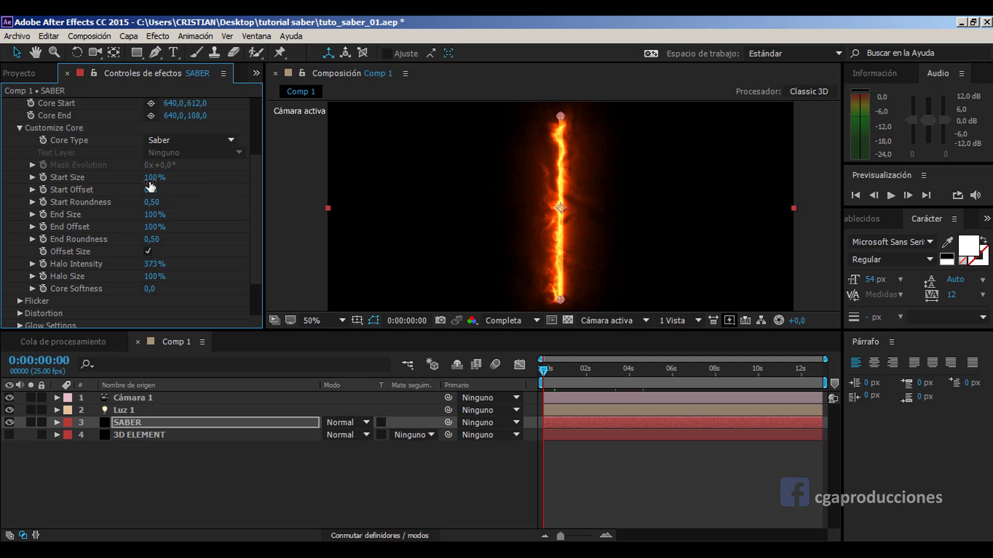
drag(150, 179, 301, 180)
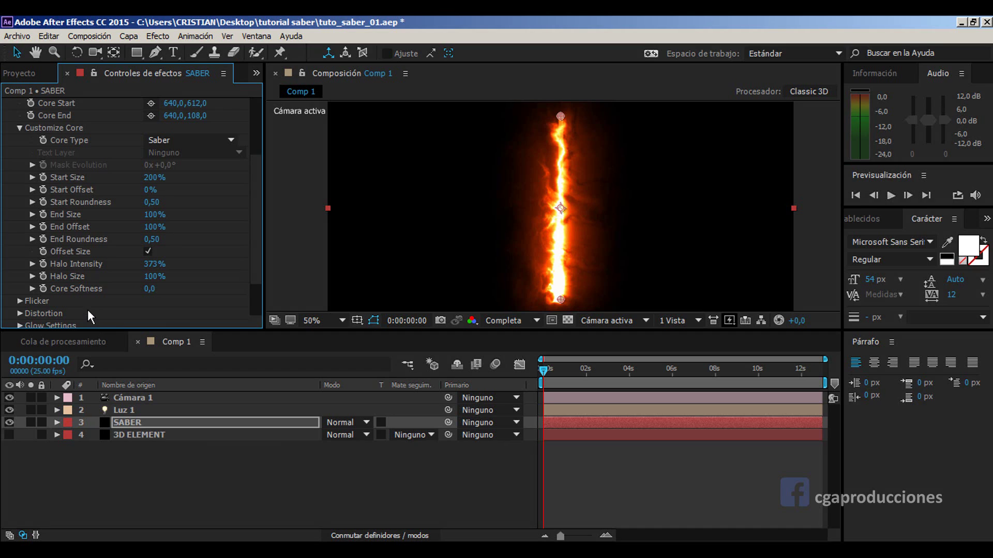
scroll(88, 309, down, 3)
scroll(88, 308, down, 2)
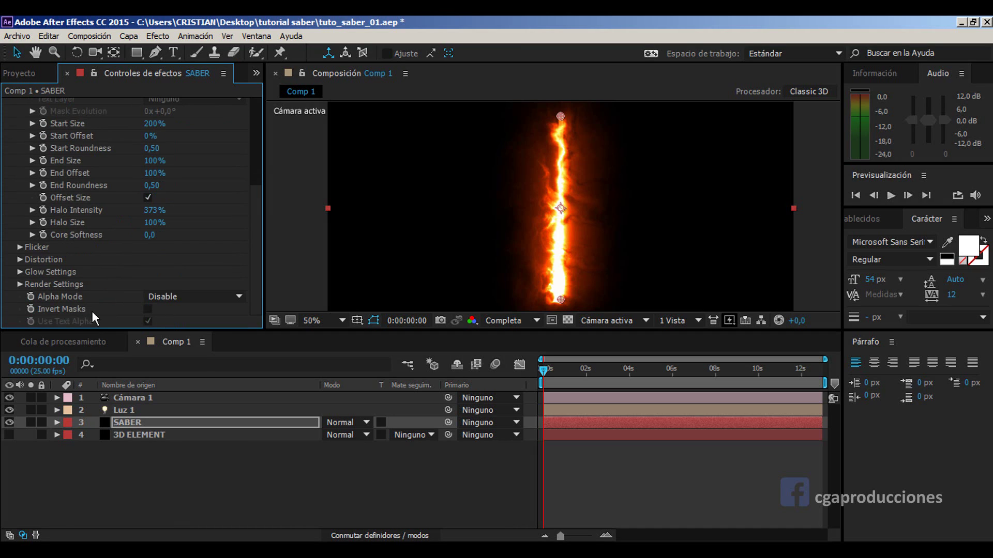
click(19, 284)
scroll(17, 283, down, 8)
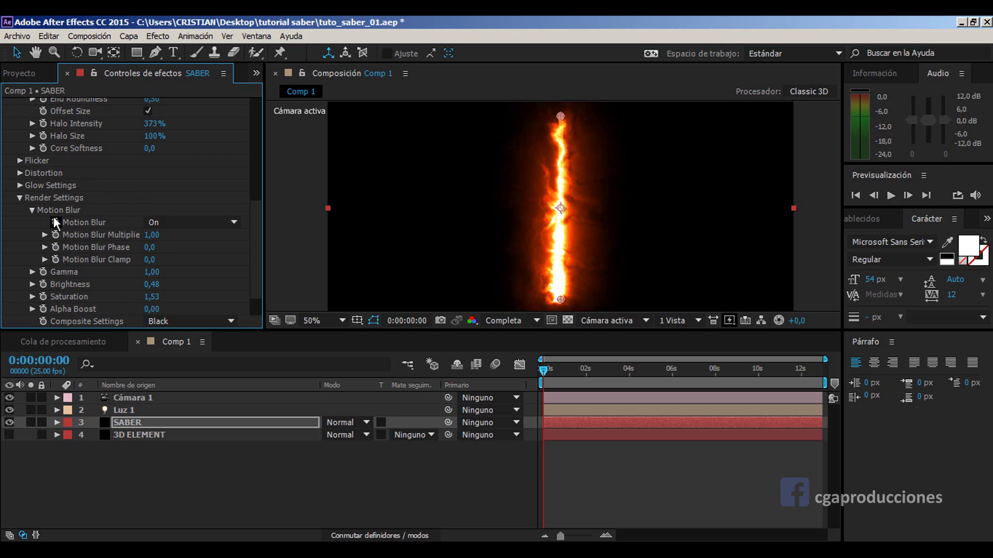
scroll(132, 251, down, 3)
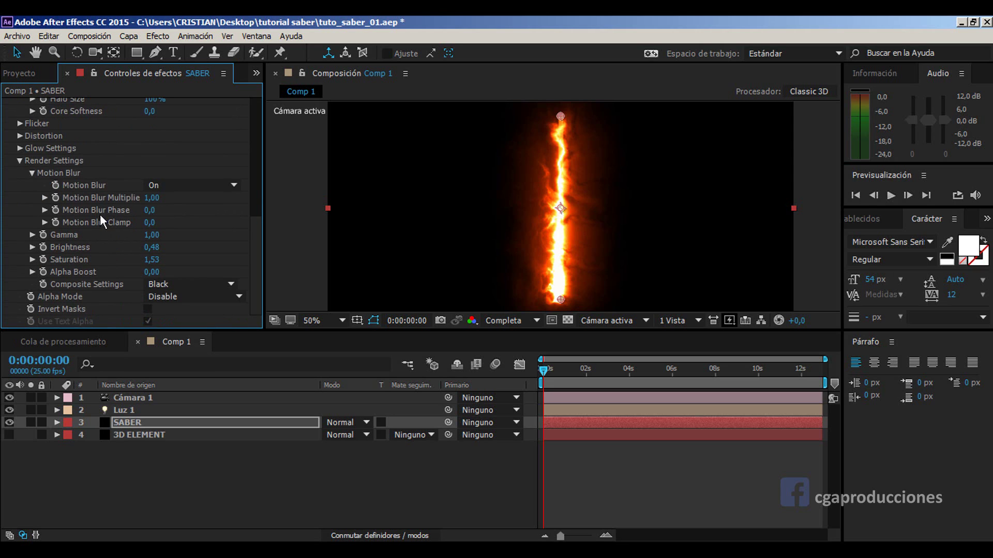
click(19, 160)
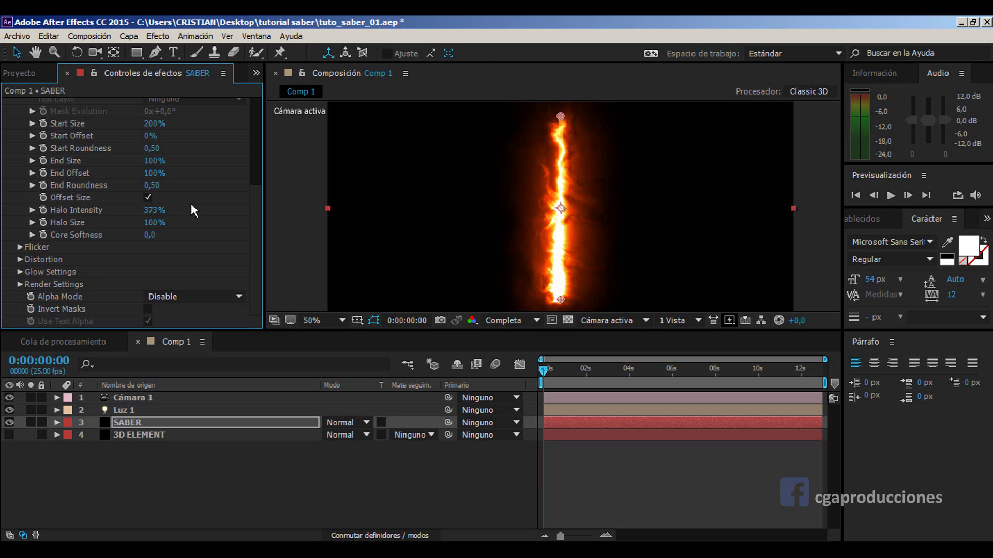
scroll(176, 203, up, 5)
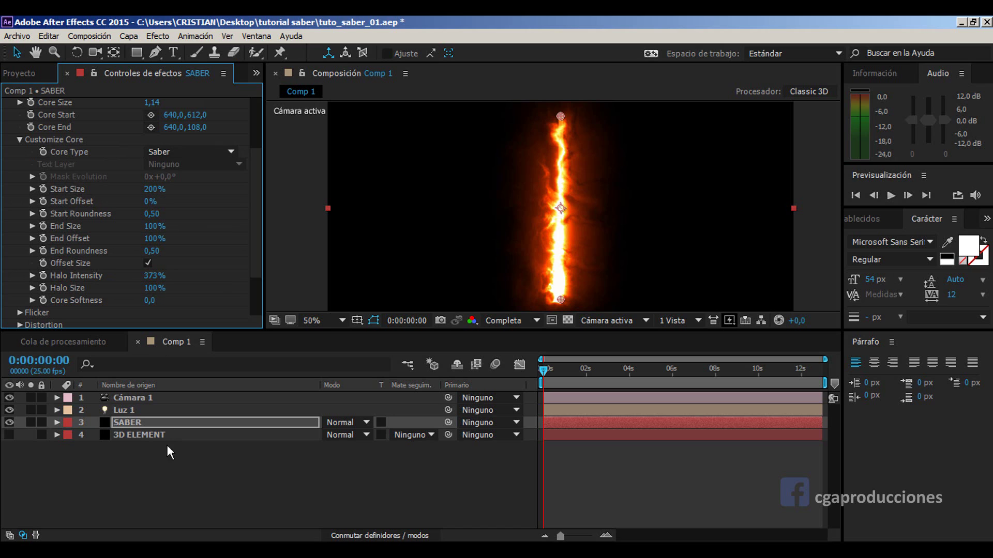
Step: Set Core Type to Text Layer and create a CRIS text layer
click(173, 152)
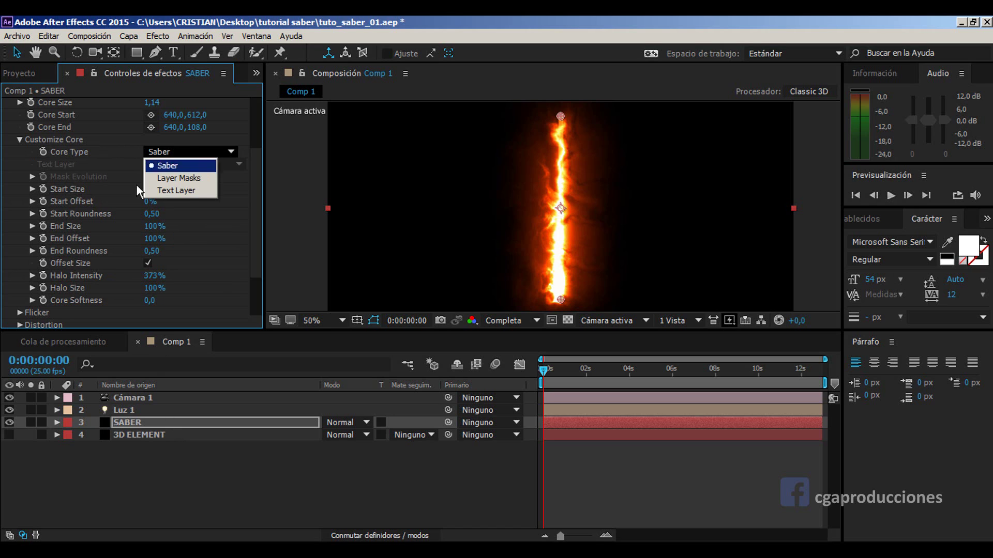
click(180, 190)
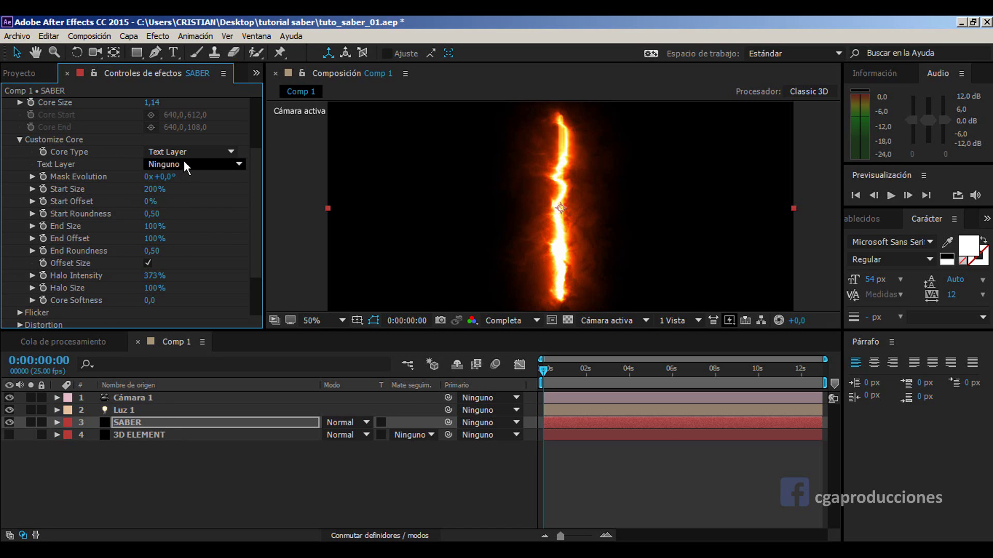
click(184, 163)
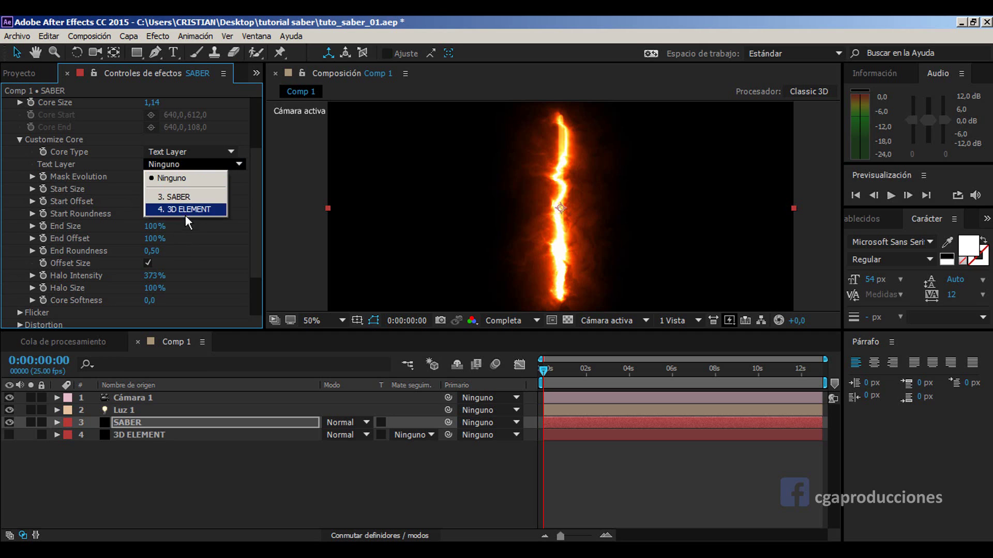
click(175, 54)
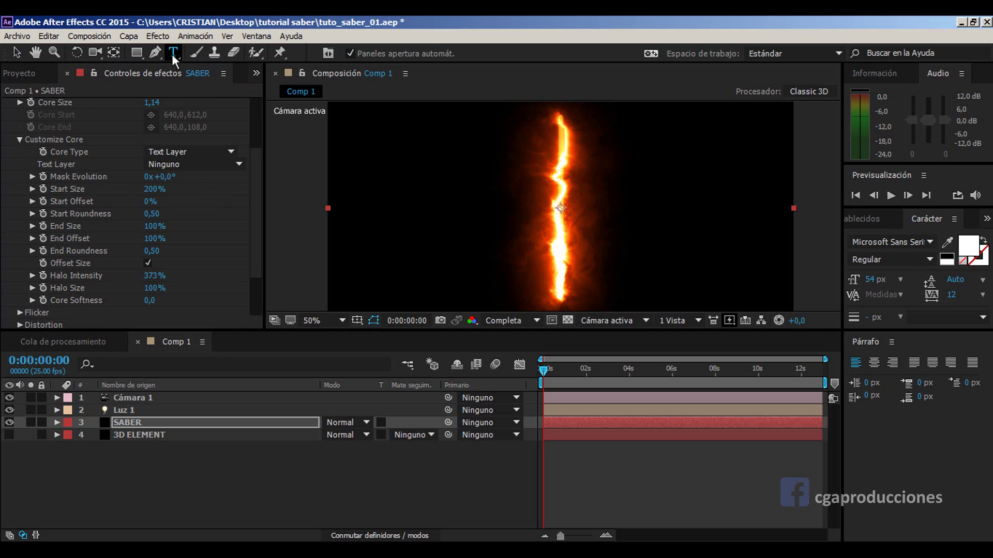
drag(383, 140, 607, 239)
text(C)
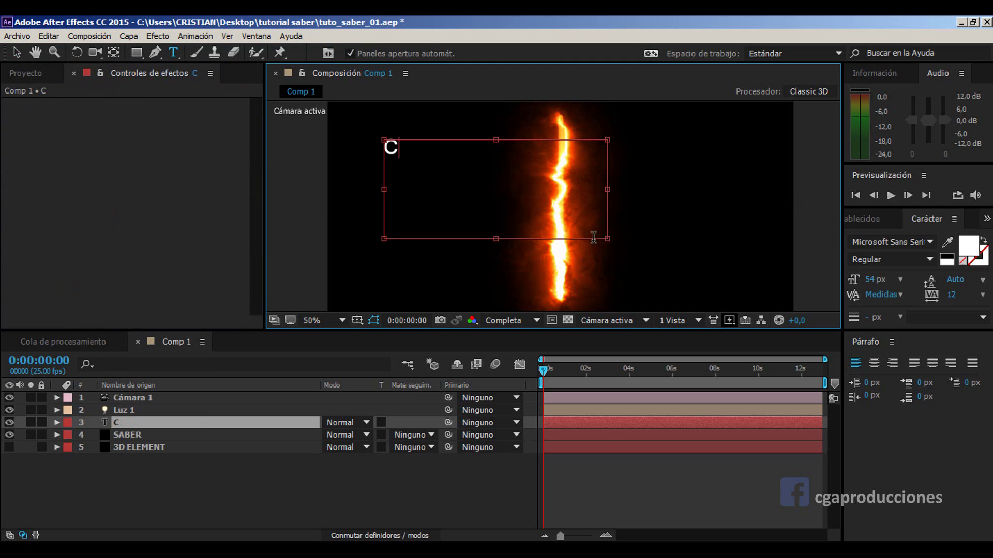
text(RIS)
click(257, 496)
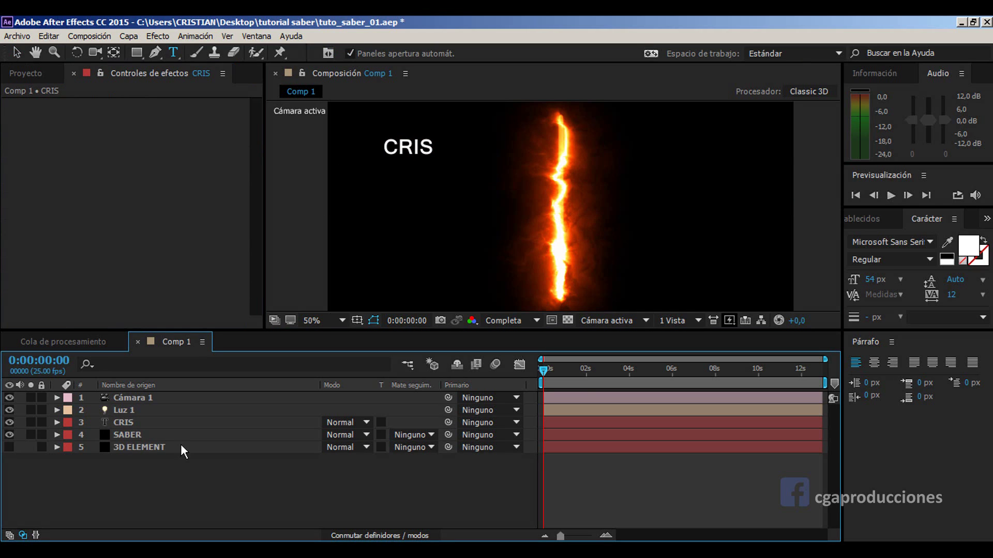
Step: Use the CRIS text layer as the saber core and lower Glow Intensity to 127%
click(144, 433)
click(191, 252)
click(186, 277)
key(Caps_Lock)
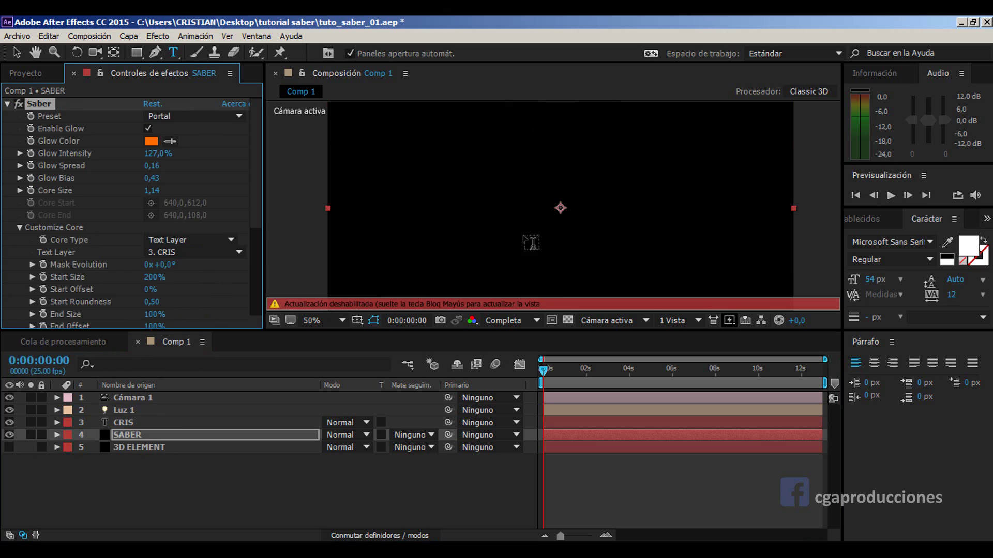
key(Caps_Lock)
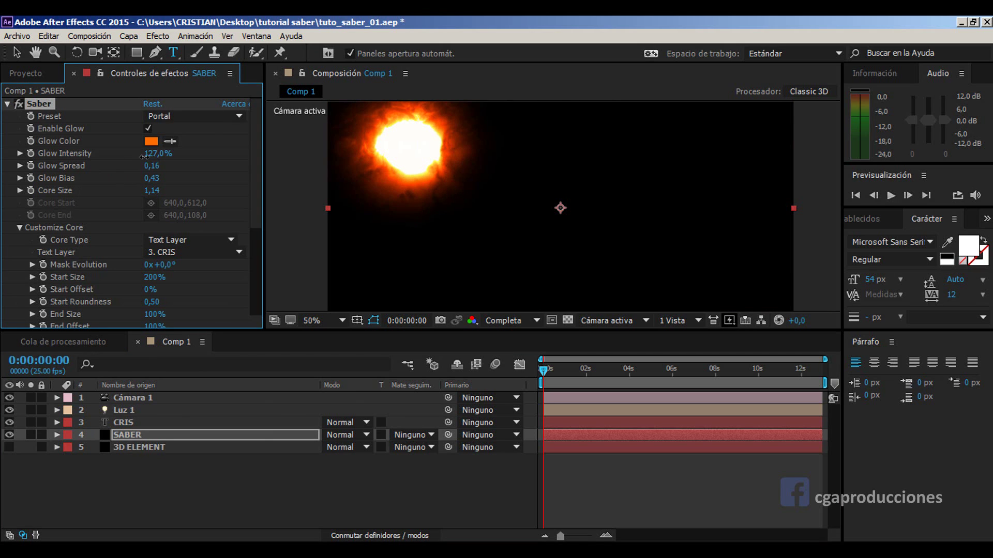
mouse_move(143, 157)
mouse_down()
mouse_move(88, 192)
mouse_move(97, 194)
mouse_up()
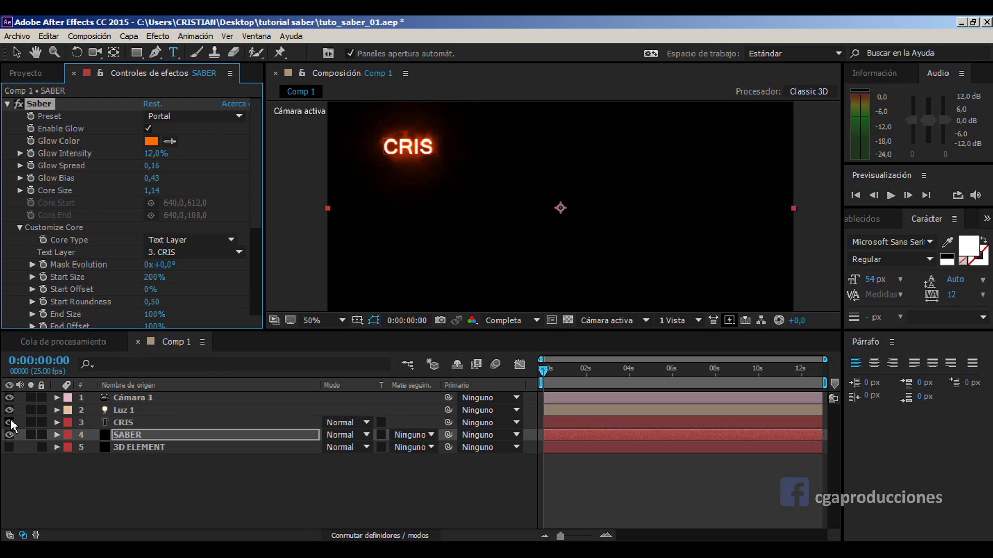
Step: Hide the plain CRIS text layer and preview the glowing letters about four seconds in
click(9, 422)
key(period)
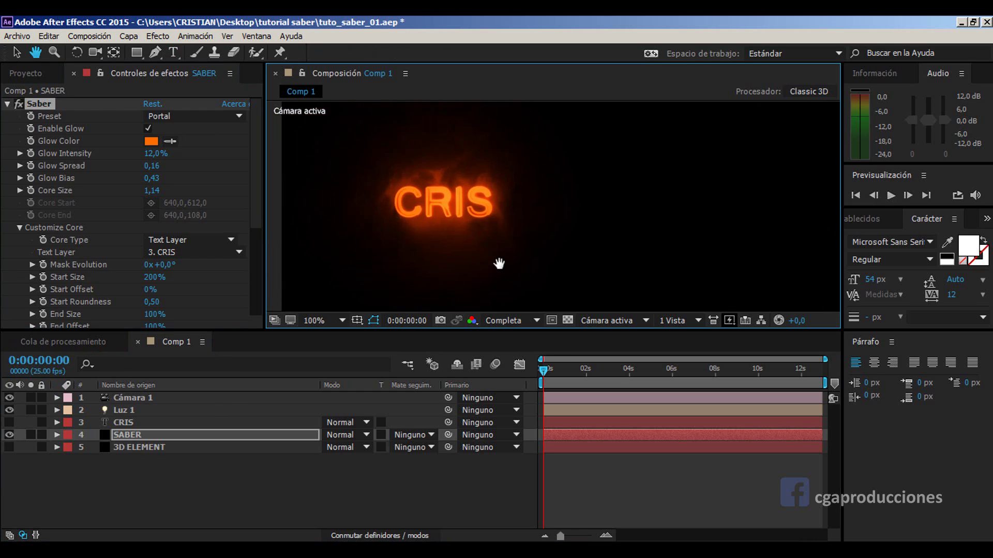
scroll(417, 210, up, 2)
drag(543, 376, 631, 369)
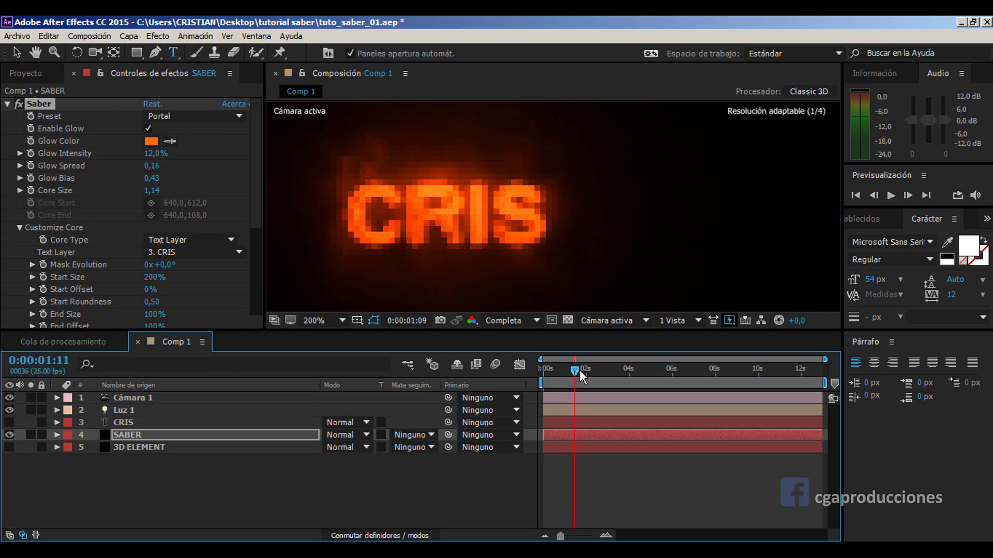
scroll(403, 222, down, 3)
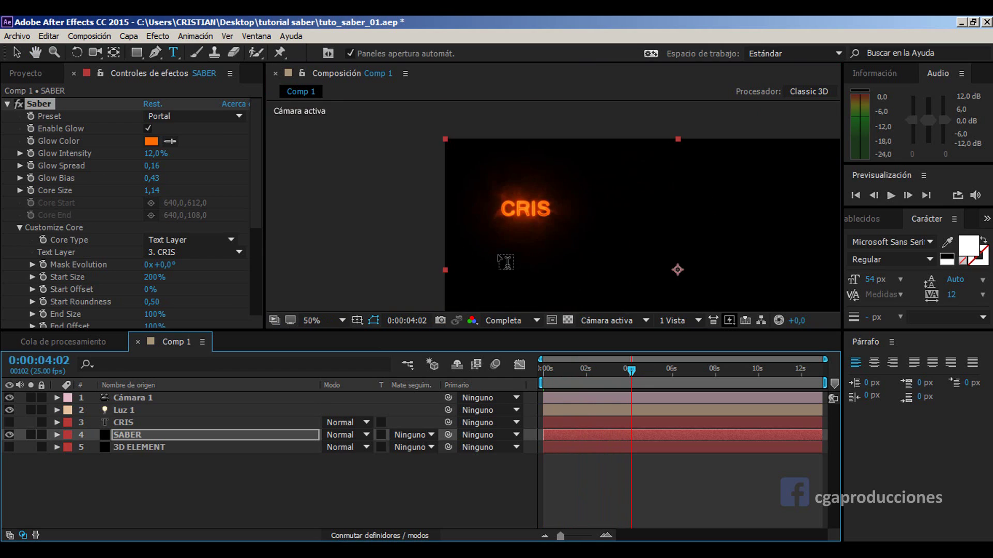
scroll(505, 259, down, 1)
scroll(574, 262, down, 1)
scroll(456, 283, down, 1)
Step: Undo the text core changes and delete the CRIS text layer
key(Home)
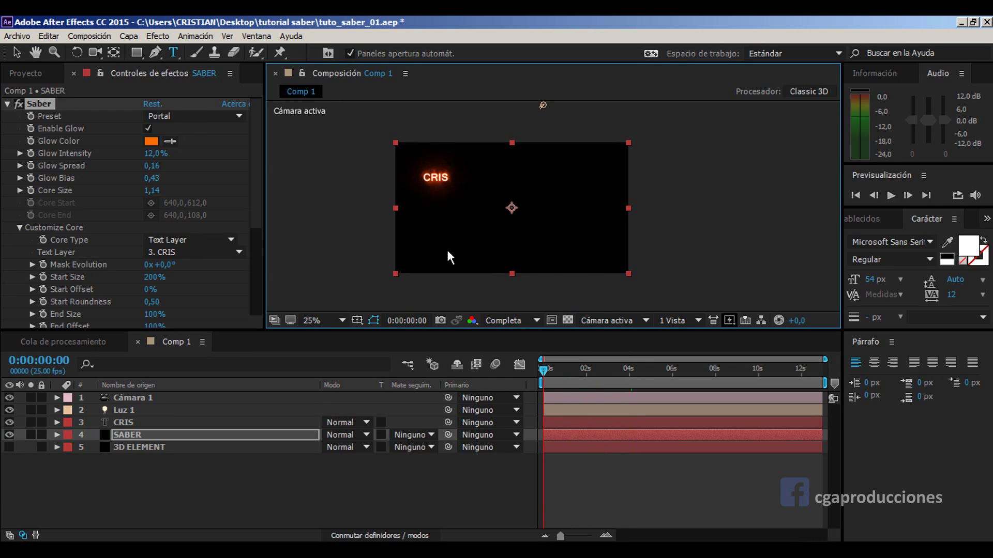
key(ctrl+z)
key(ctrl+z)
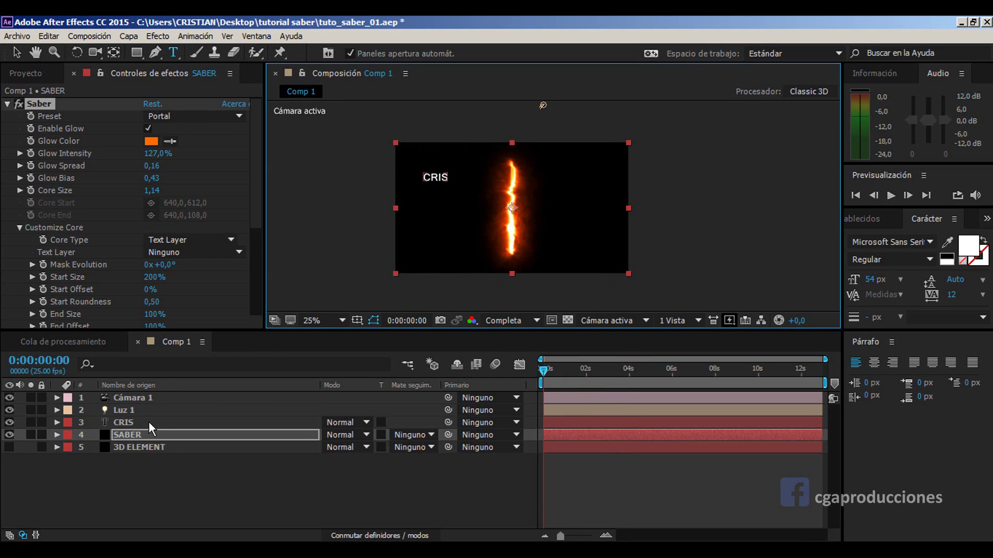
click(148, 421)
key(Delete)
Step: Switch Core Type from Text Layer back to the standard Saber
scroll(297, 207, up, 1)
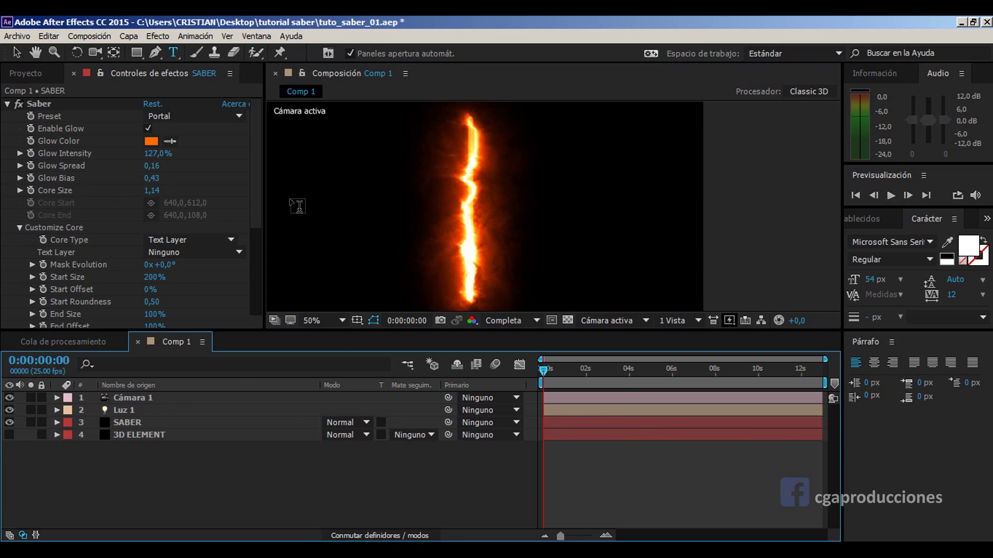
key(ctrl+z)
key(ctrl+shift+z)
click(230, 240)
click(215, 244)
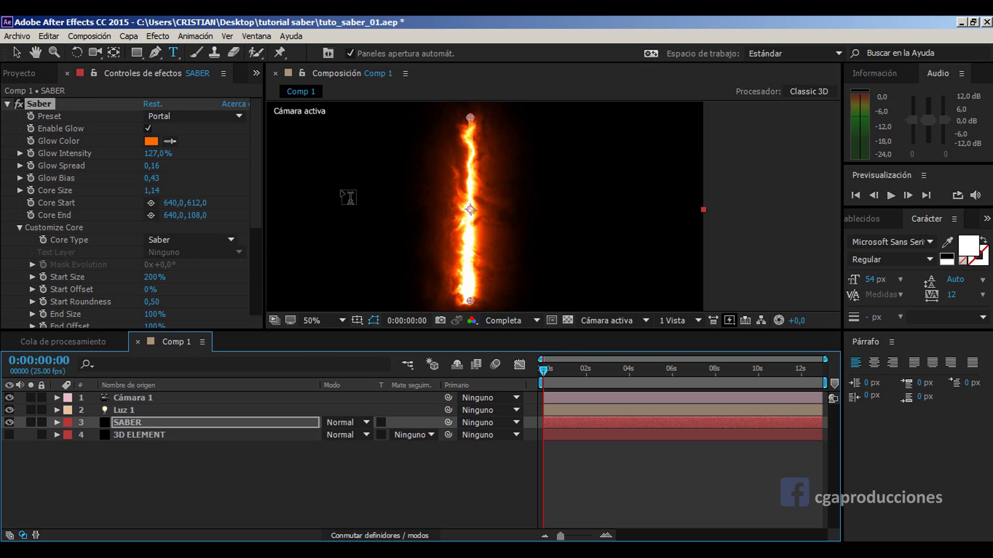
scroll(344, 207, down, 1)
scroll(372, 224, up, 1)
key(v)
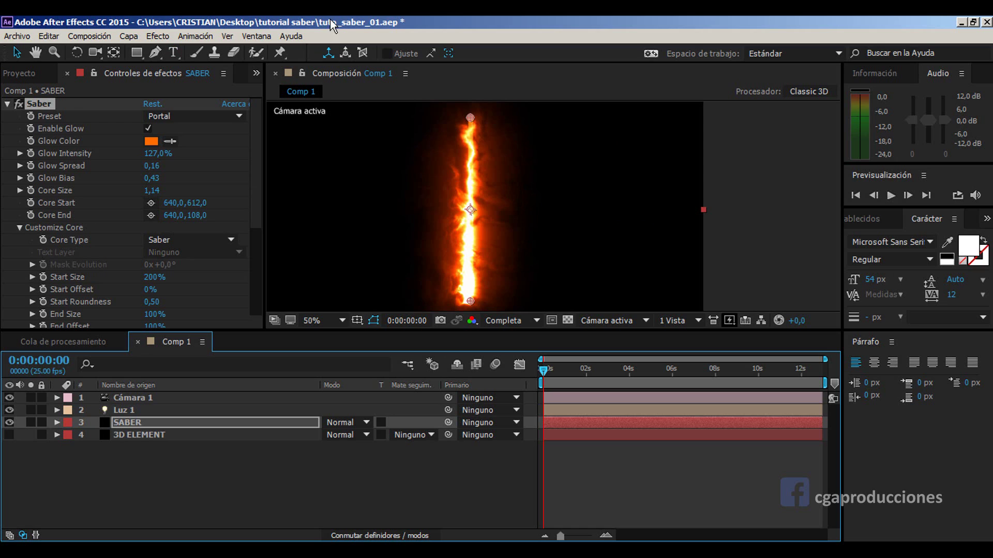
click(194, 241)
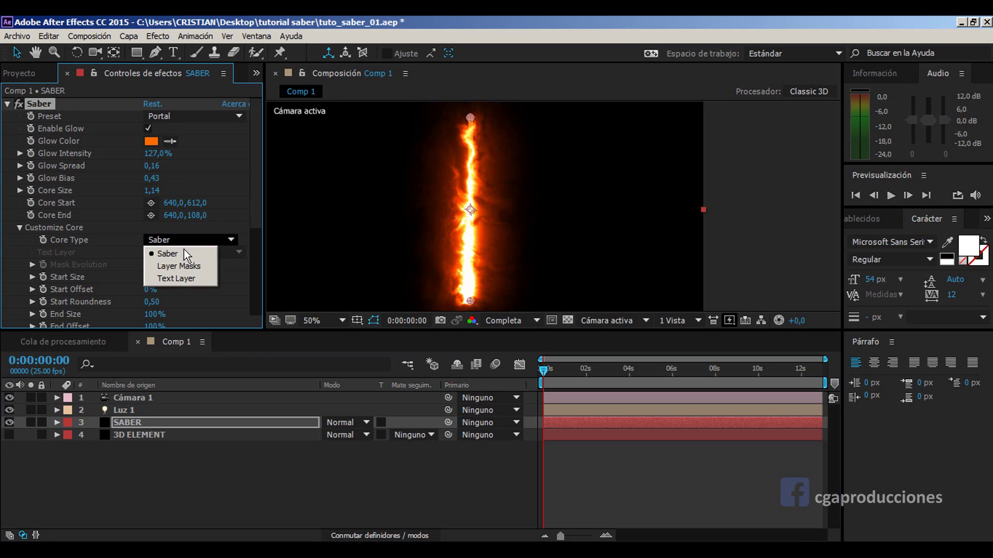
click(241, 219)
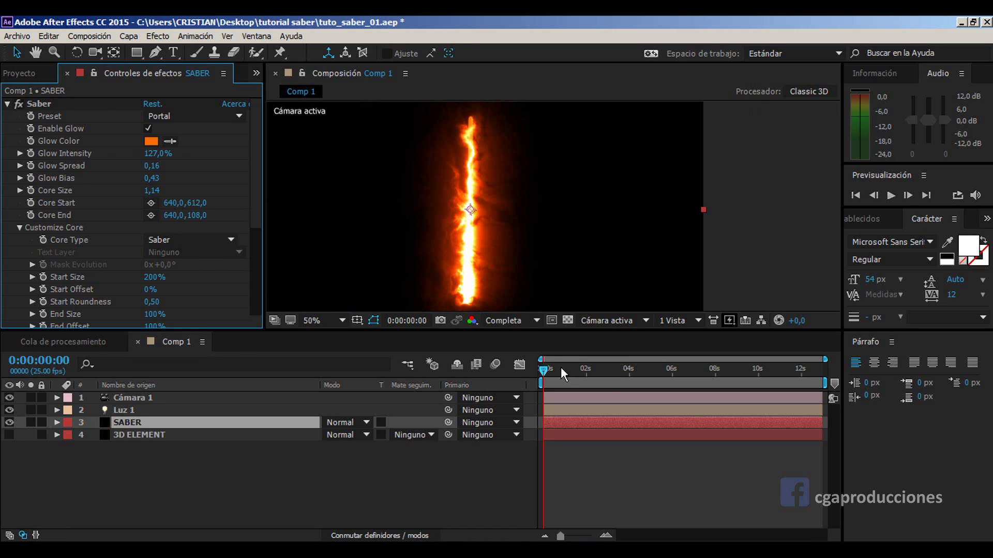
Step: Scrub the first three seconds, play a preview from the start, then return to frame 0
drag(560, 367, 608, 369)
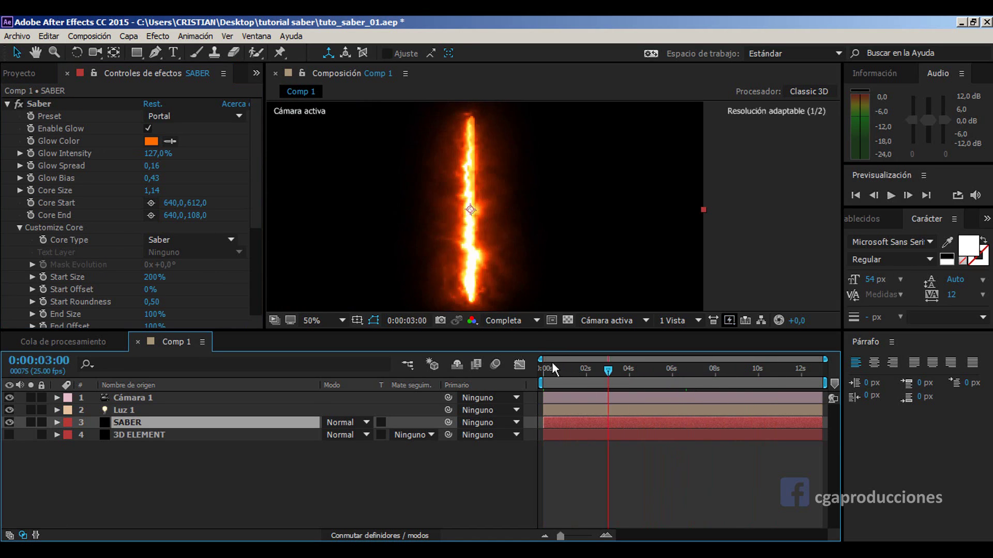
key(Home)
key(space)
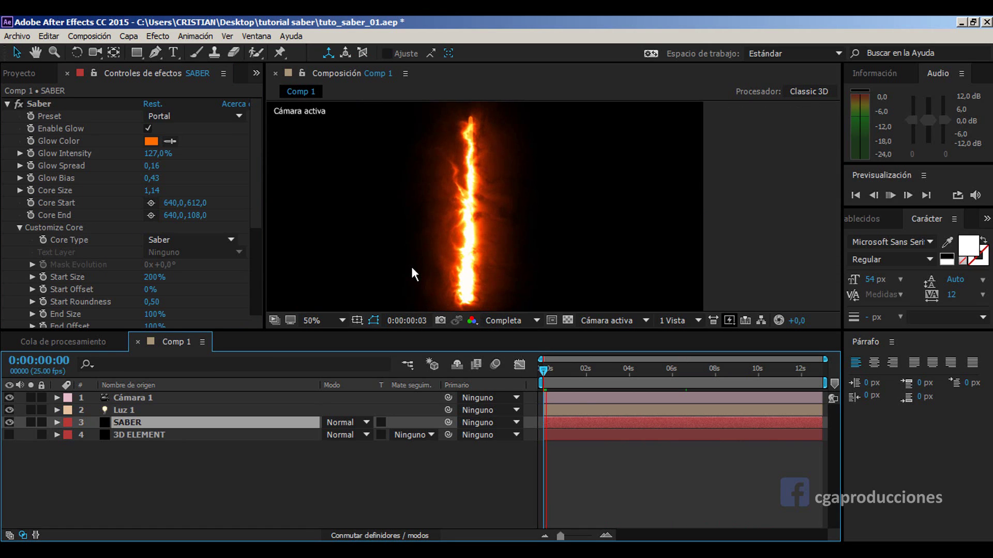
click(550, 370)
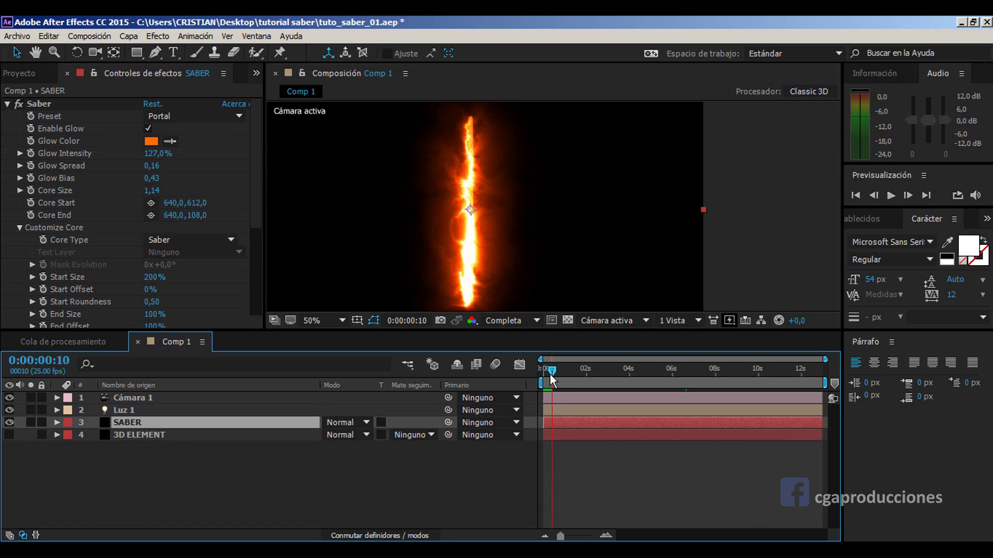
key(Home)
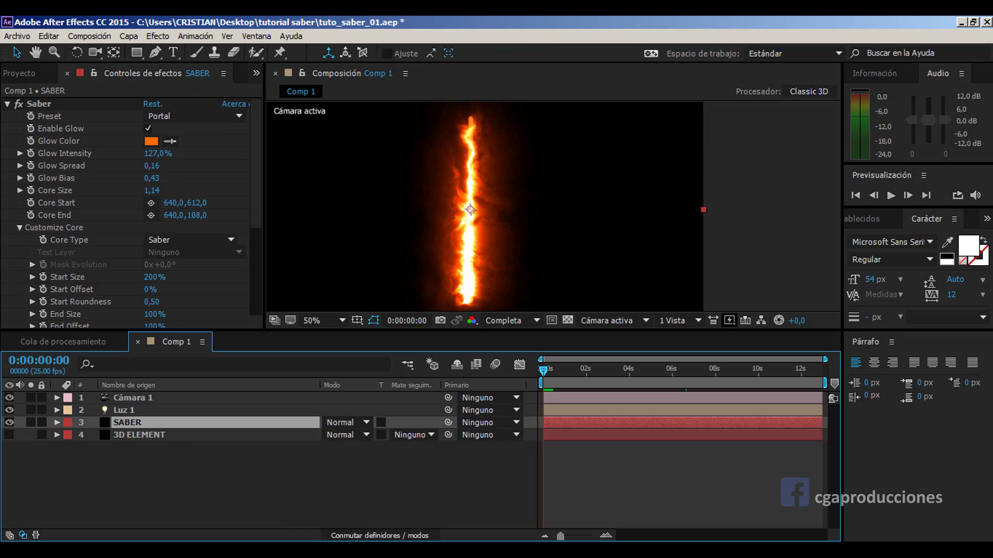
Step: Increment and Save to tuto_saber_02.aep, then set the SABER layer's Mode to Añadir (Add)
key(ctrl+alt+shift+s)
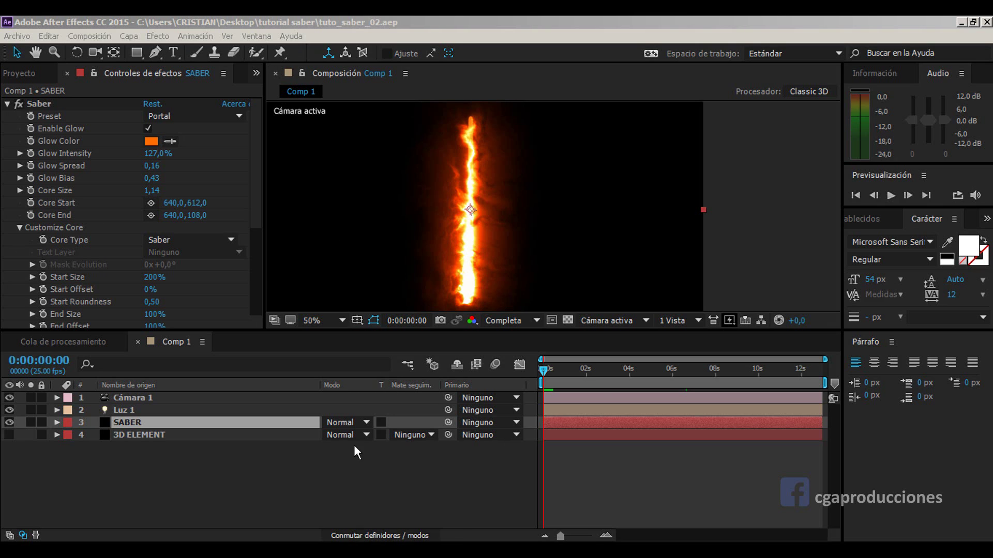
click(353, 423)
click(409, 236)
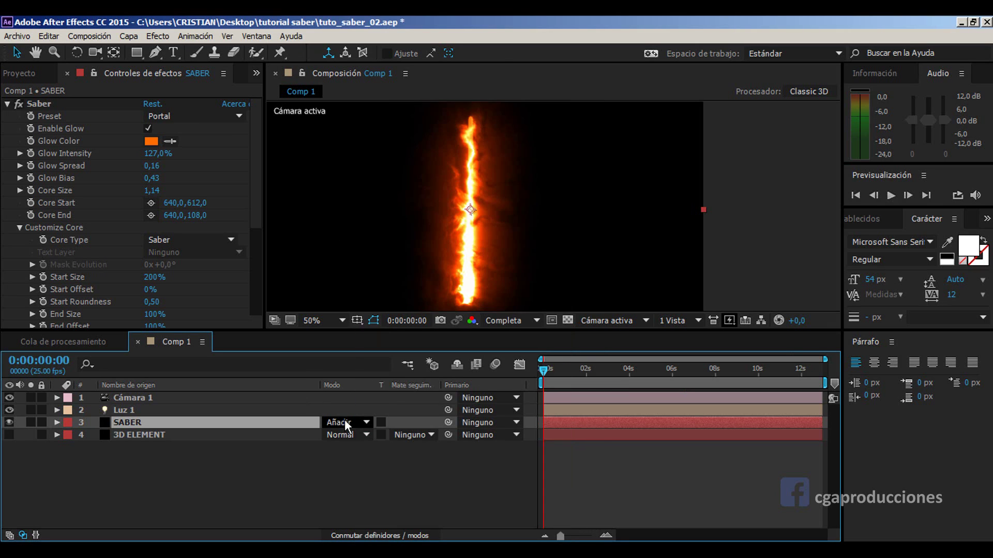
click(365, 535)
click(366, 536)
Step: Unhide the 3D ELEMENT hilt, tick SABER's 3D Layer switch and zoom the viewer
click(9, 435)
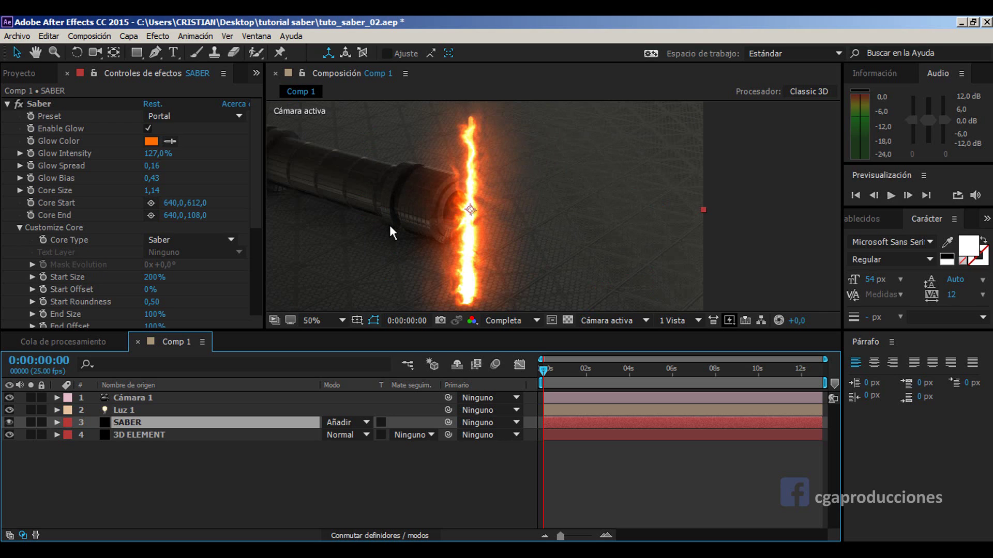
click(376, 534)
click(404, 422)
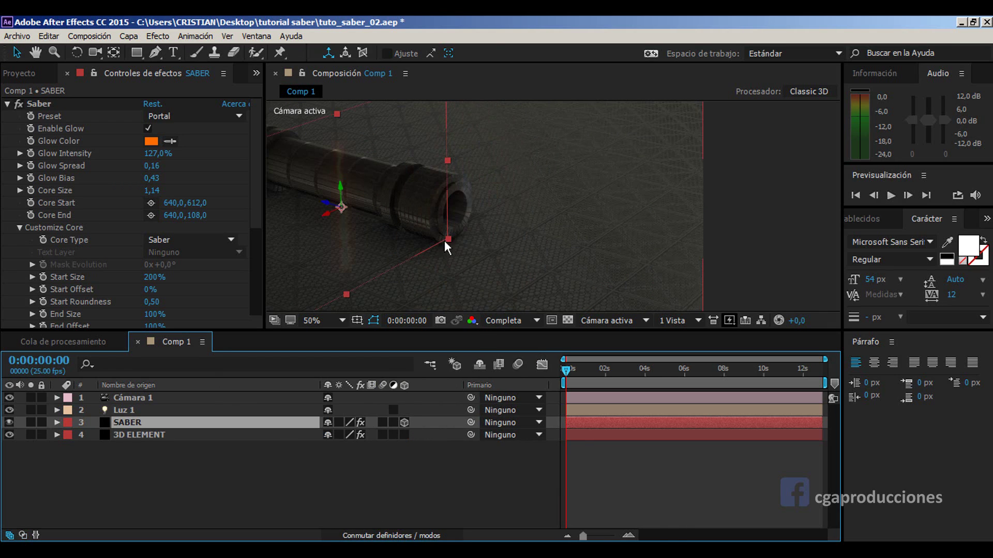
scroll(377, 200, up, 1)
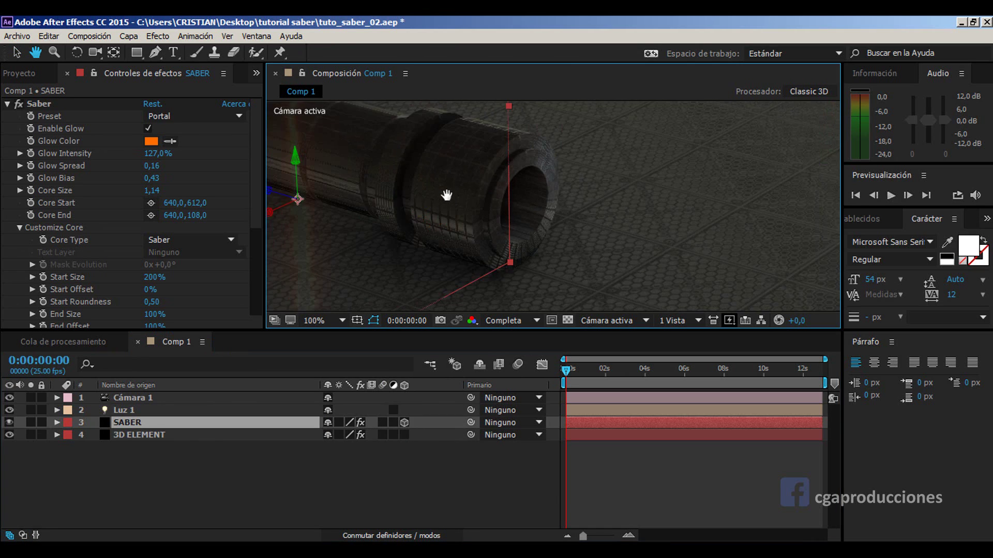
scroll(449, 200, up, 1)
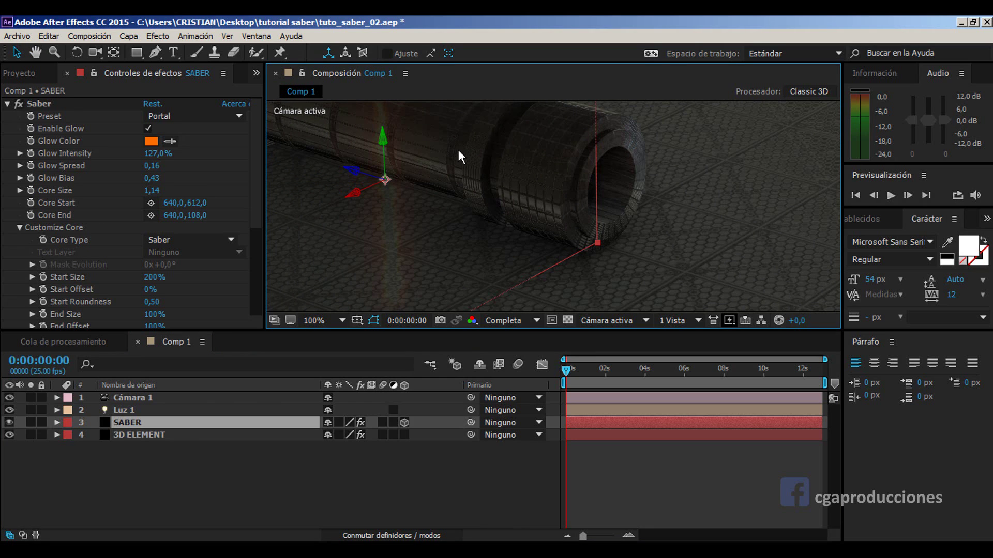
Step: Turn Accepts Lights and Accepts Shadows off for the SABER layer and zoom the viewer to 50%
click(133, 424)
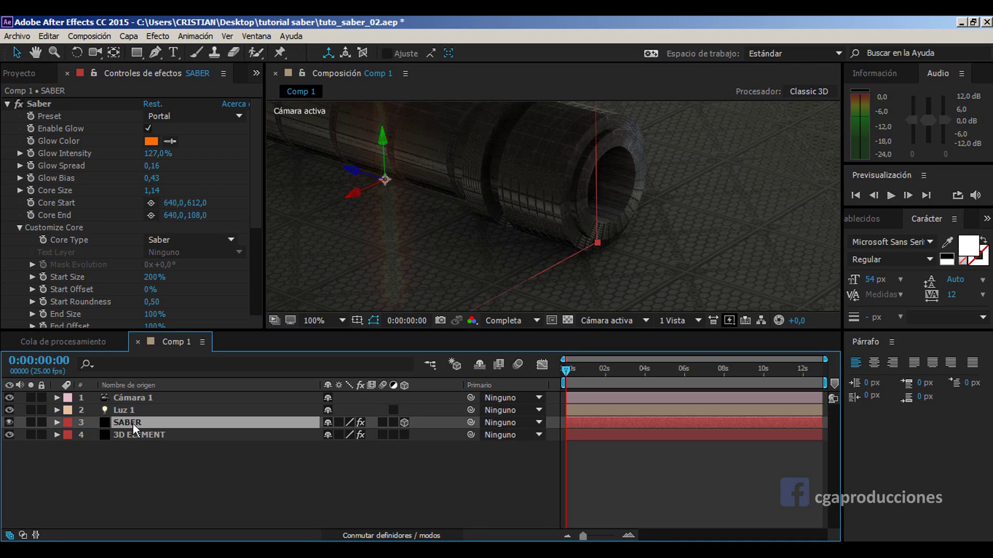
key(a)
key(a)
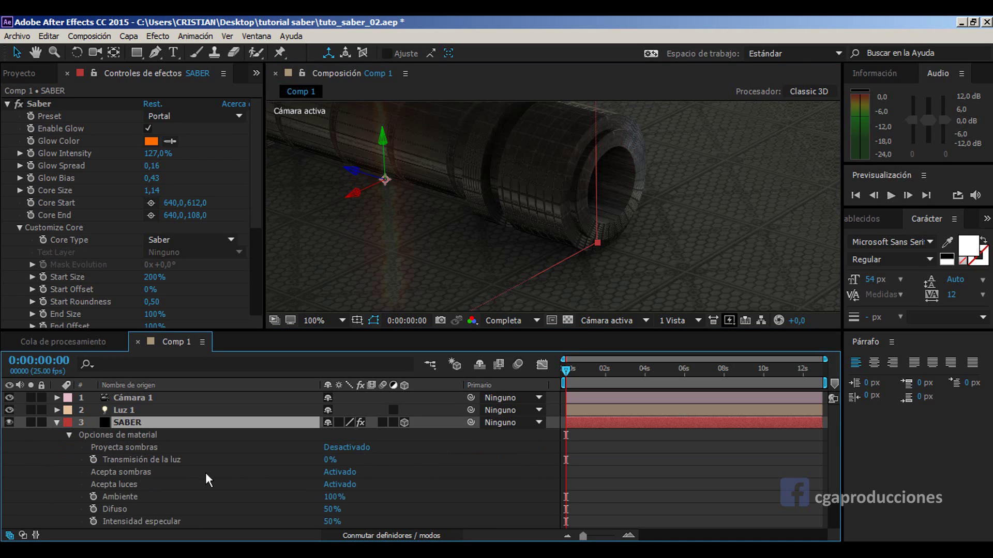
click(338, 472)
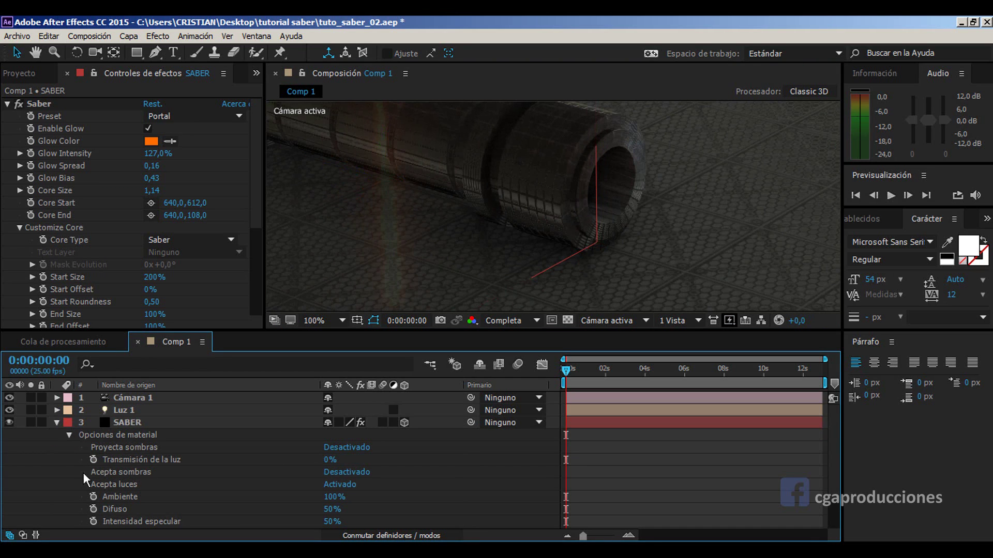
click(337, 472)
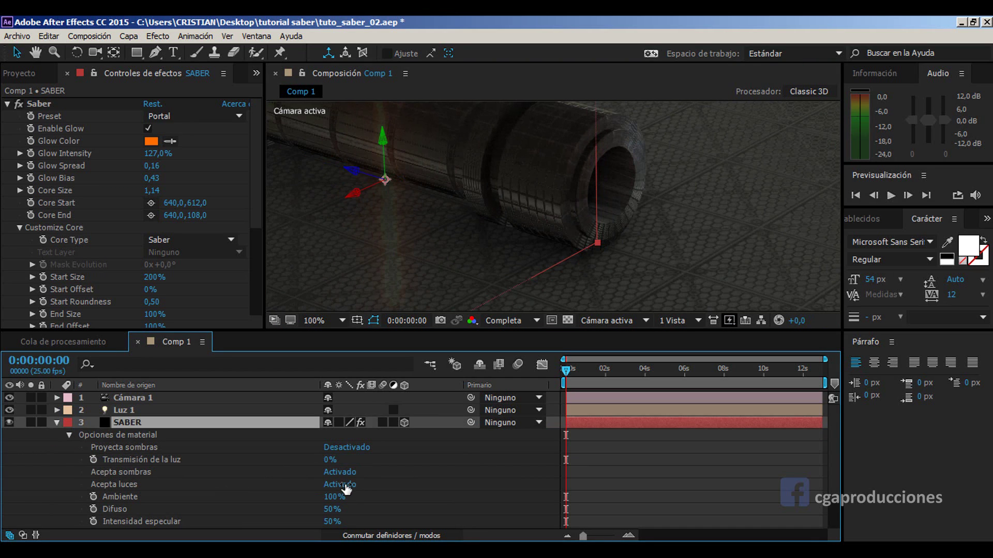
click(340, 485)
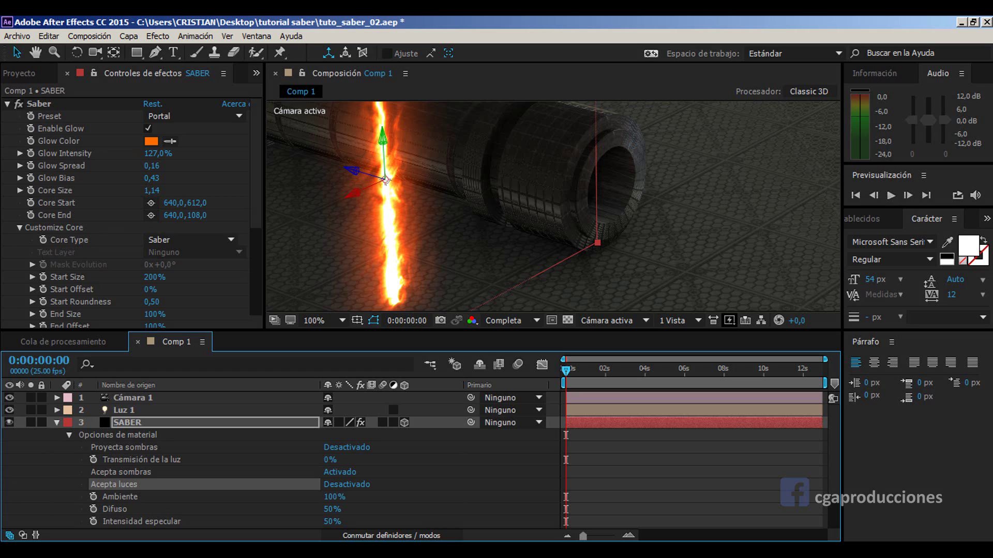
shift+click(345, 472)
click(346, 472)
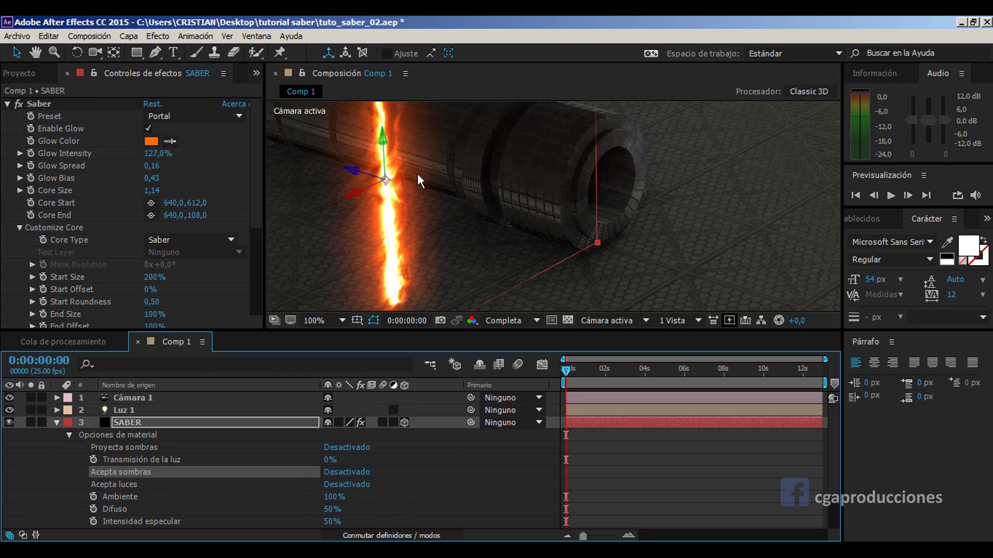
key(comma)
key(comma)
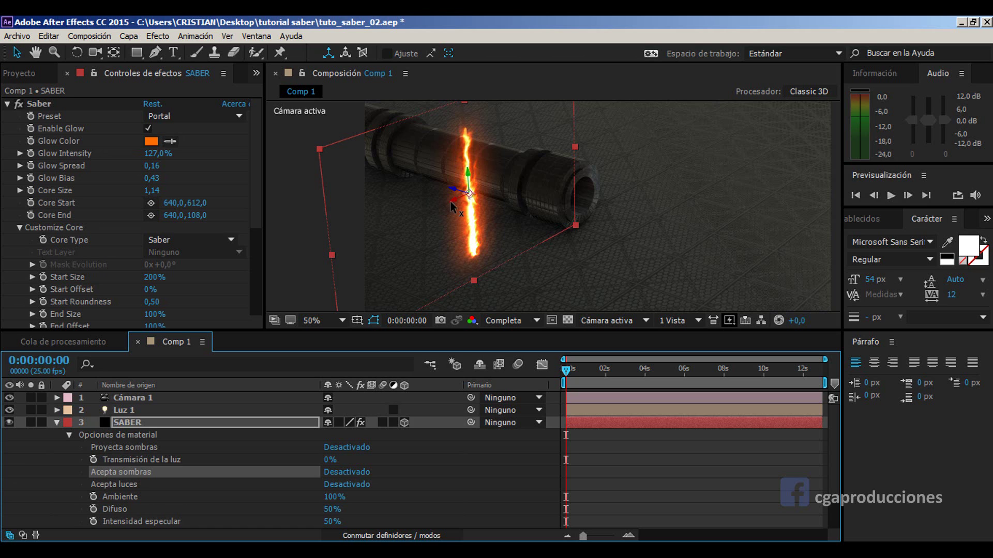
Step: Slide the SABER blade right along X and raise it along Y, orbiting to check
drag(451, 200, 600, 189)
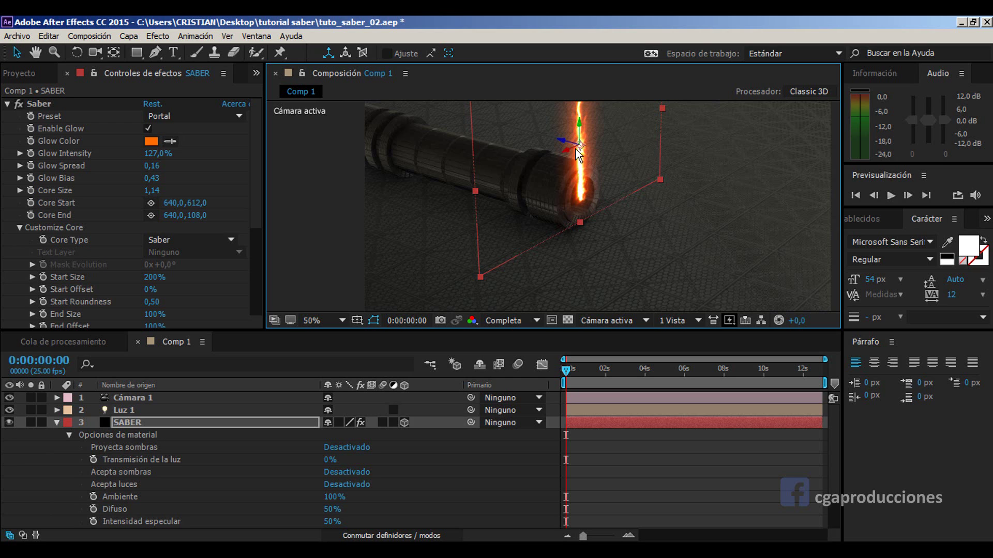
key(c)
mouse_move(574, 203)
mouse_down()
mouse_move(654, 180)
mouse_move(439, 182)
mouse_up()
key(v)
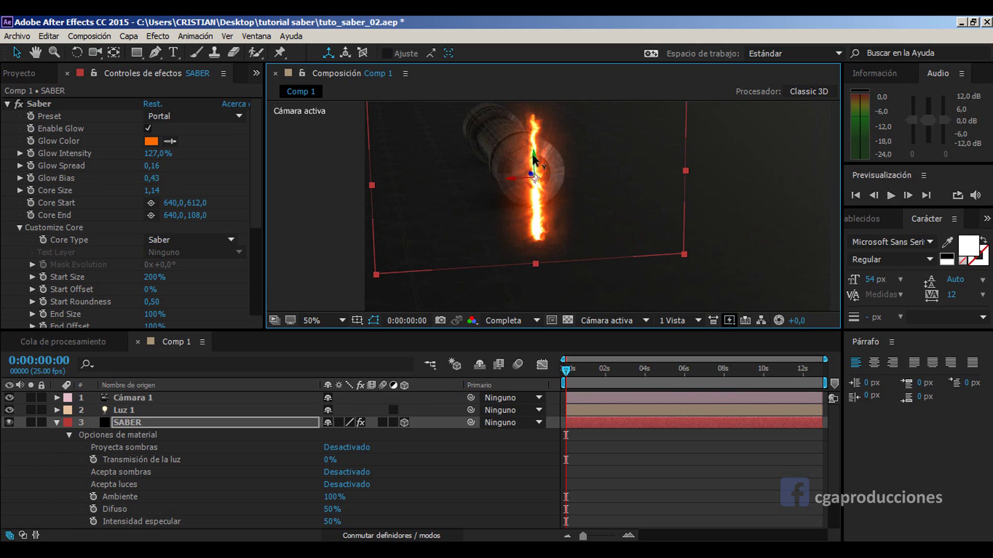
drag(536, 155, 526, 75)
key(c)
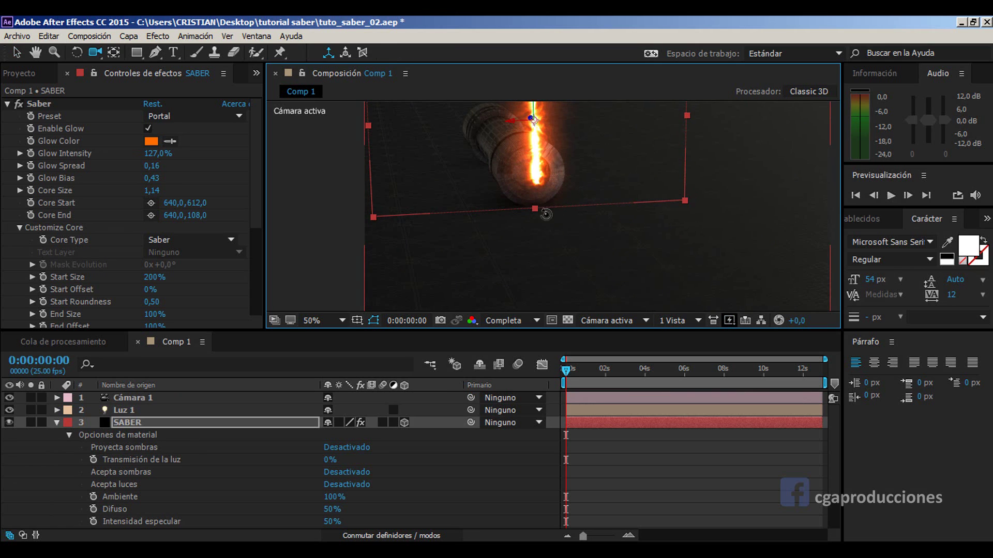
drag(548, 225, 528, 220)
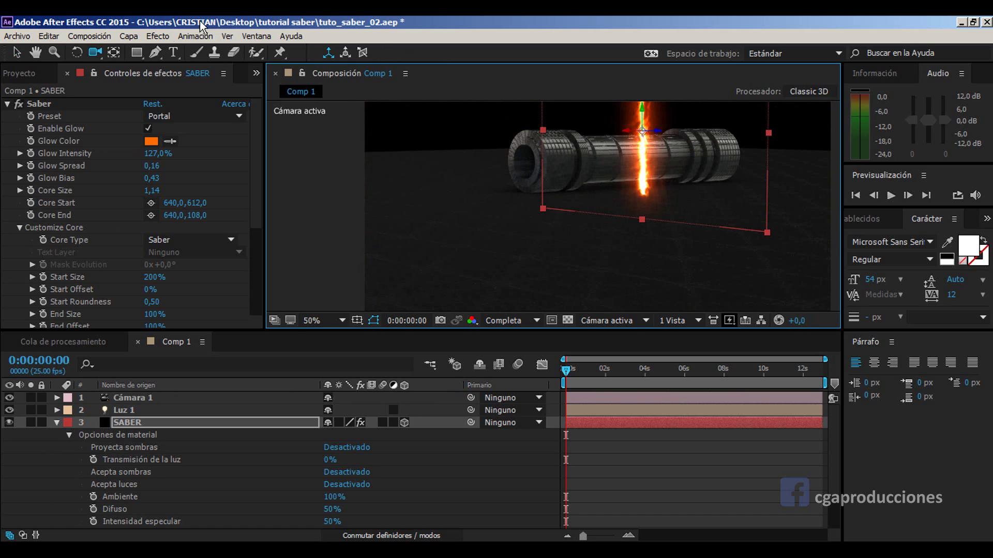
Step: Move the SABER anchor point to the blade's lower end with the Pan Behind tool
click(113, 53)
drag(615, 216, 622, 136)
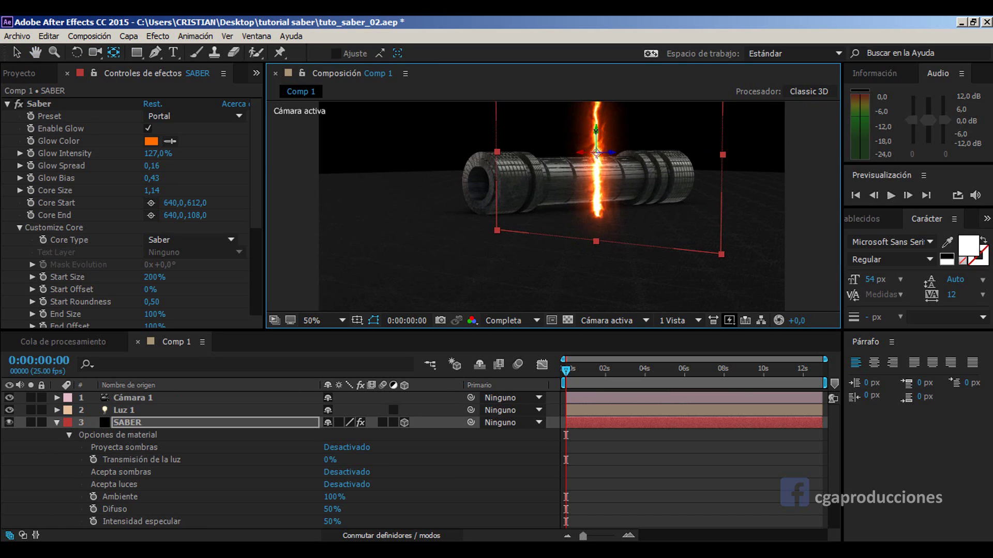
mouse_move(596, 145)
mouse_down()
mouse_move(592, 255)
mouse_move(270, 168)
mouse_up()
key(v)
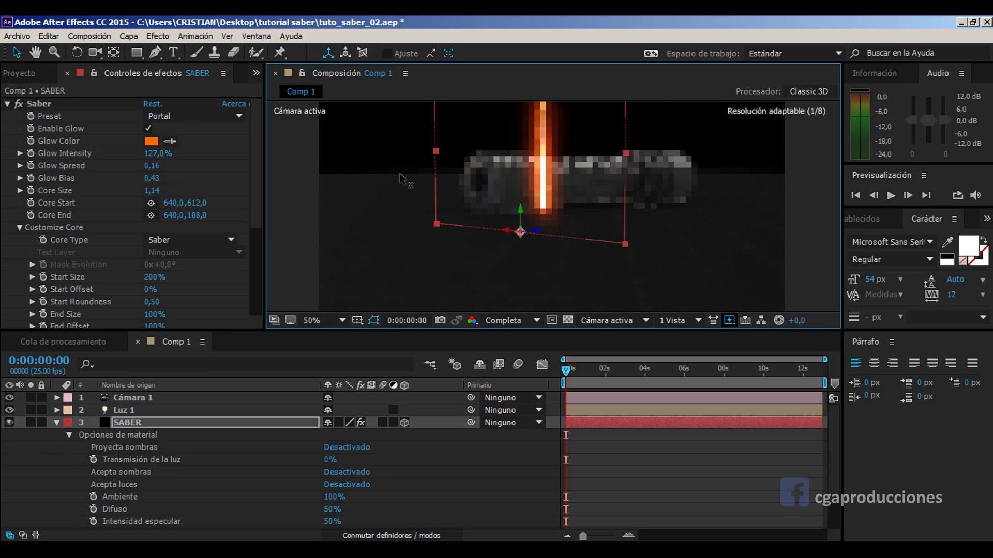
key(c)
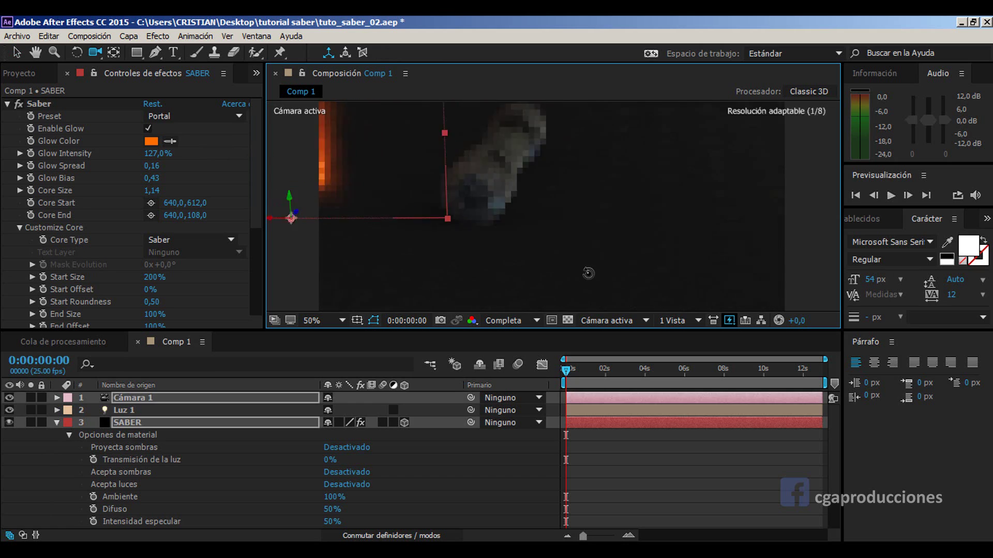
mouse_move(523, 253)
mouse_down()
mouse_move(413, 220)
mouse_move(546, 232)
mouse_move(457, 238)
mouse_up()
scroll(414, 220, down, 1)
key(v)
key(c)
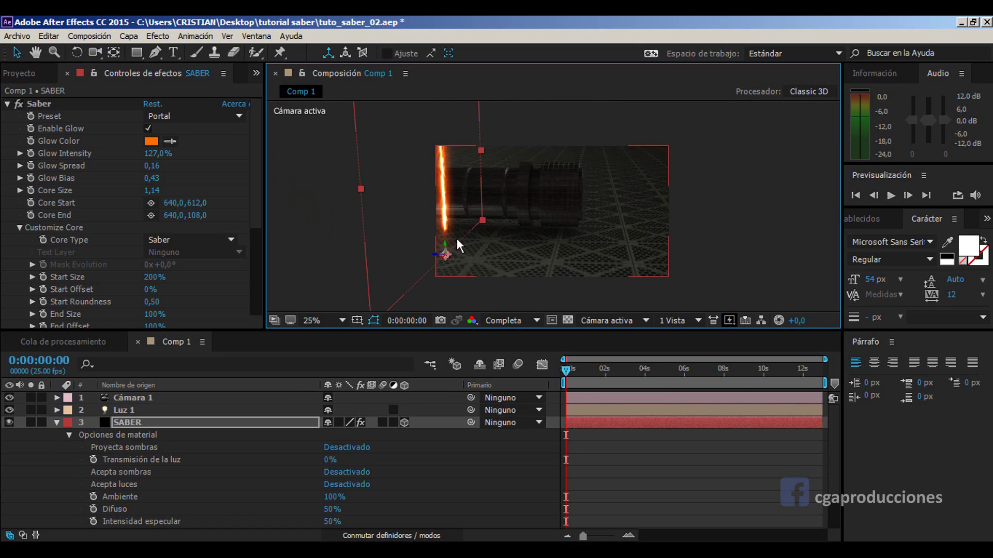
Step: Slide the blade along X toward the hilt's end, checking from a side view
key(v)
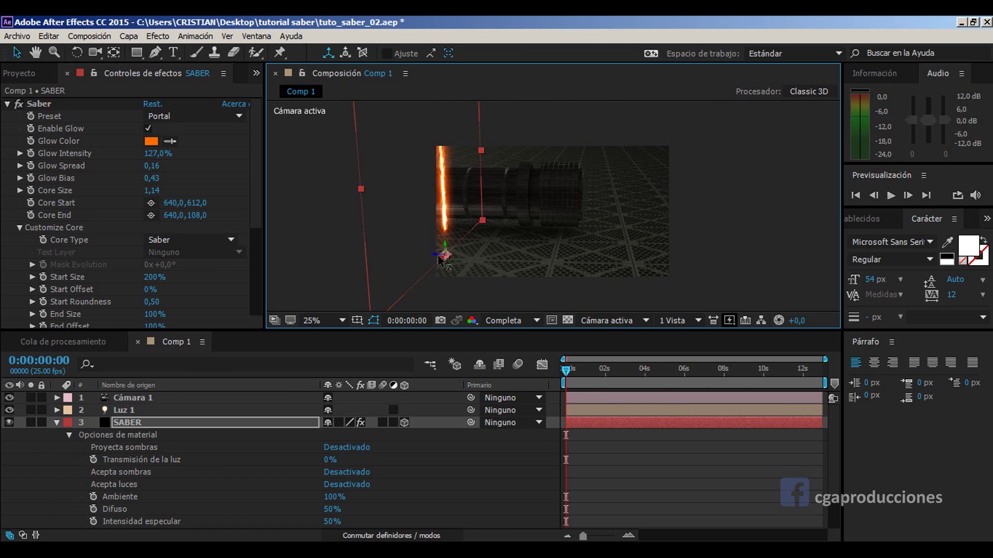
mouse_move(436, 252)
mouse_down()
mouse_move(523, 249)
mouse_move(489, 247)
mouse_up()
key(c)
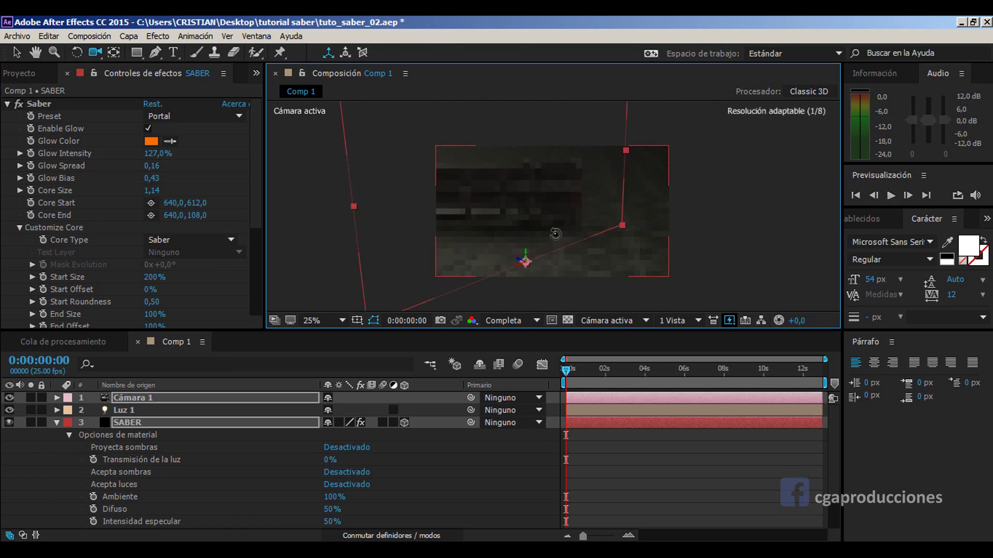
key(v)
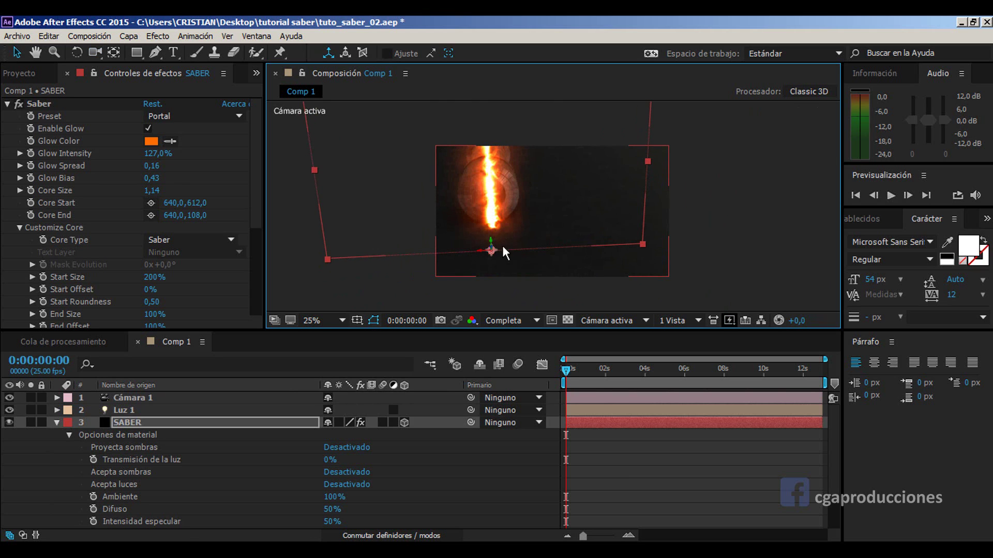
key(period)
key(c)
drag(505, 235, 538, 289)
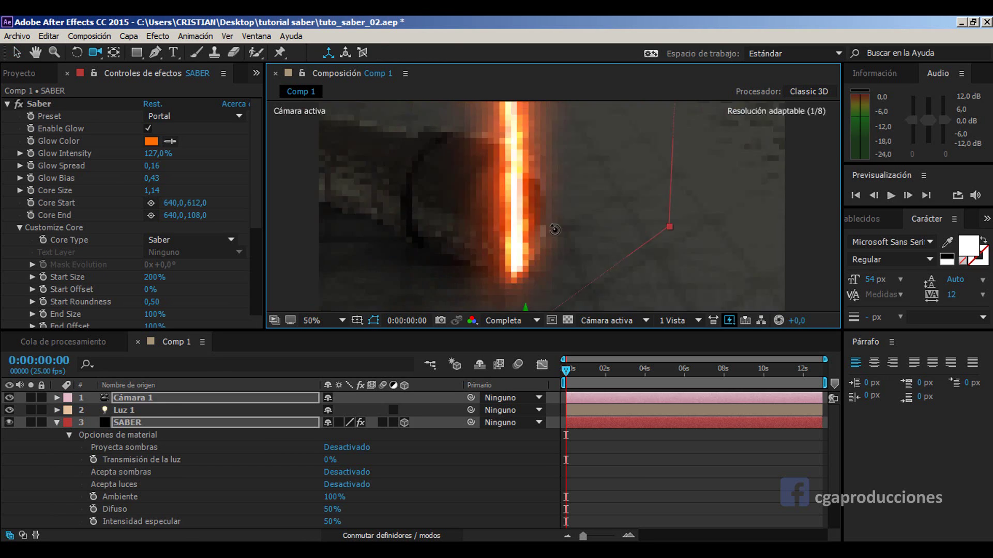
key(v)
key(comma)
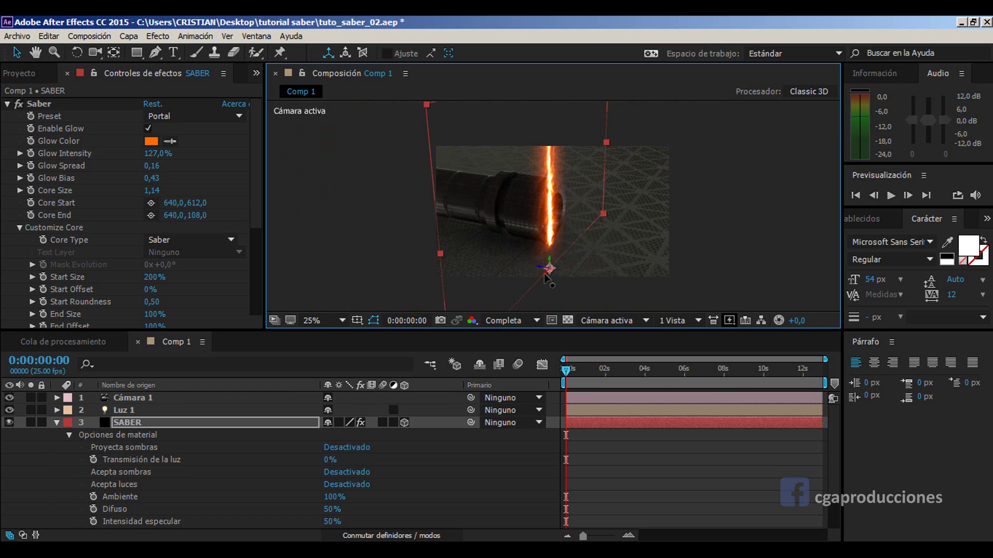
key(c)
drag(544, 276, 578, 244)
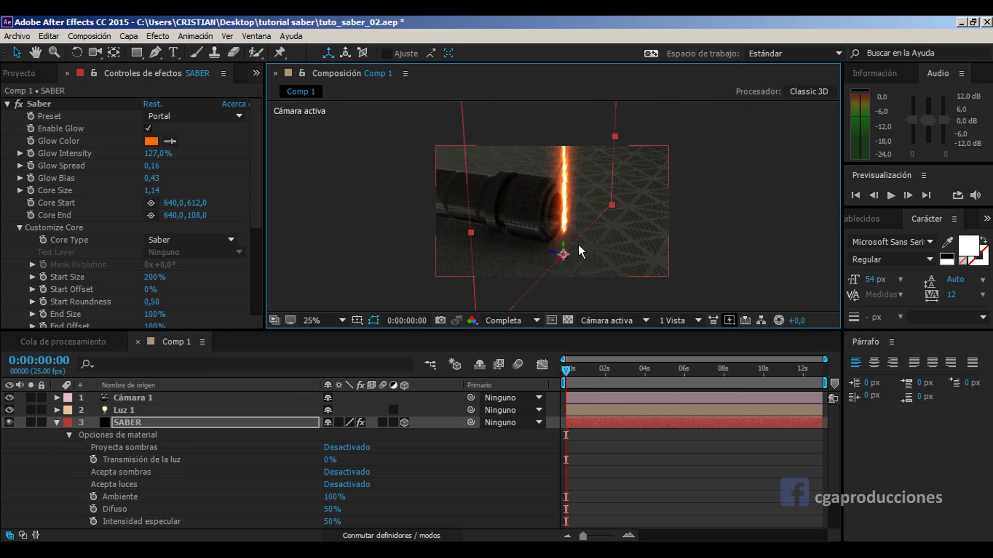
Step: Orbit around the hilt to check the blade's placement from several angles
key(v)
key(period)
key(c)
drag(554, 295, 542, 281)
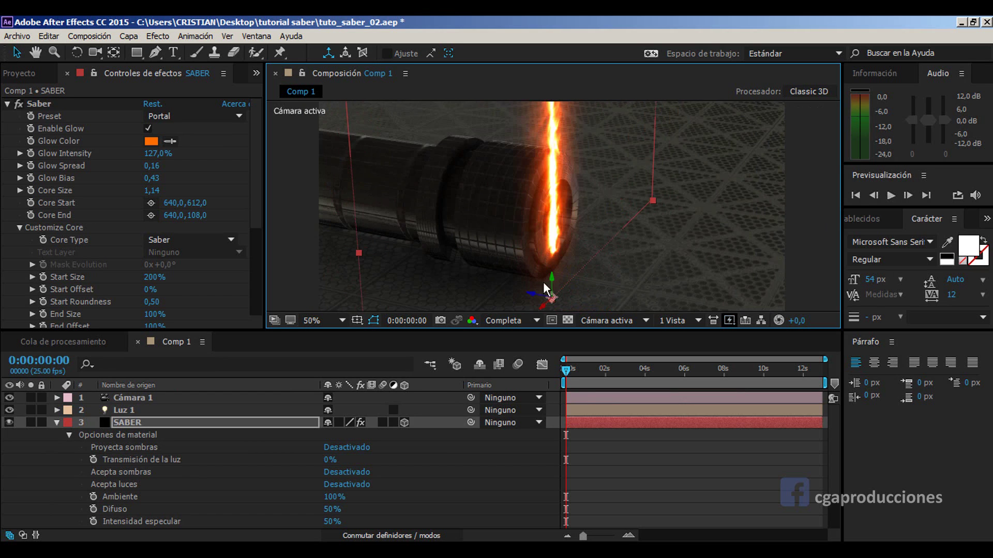
key(v)
key(c)
drag(542, 303, 561, 234)
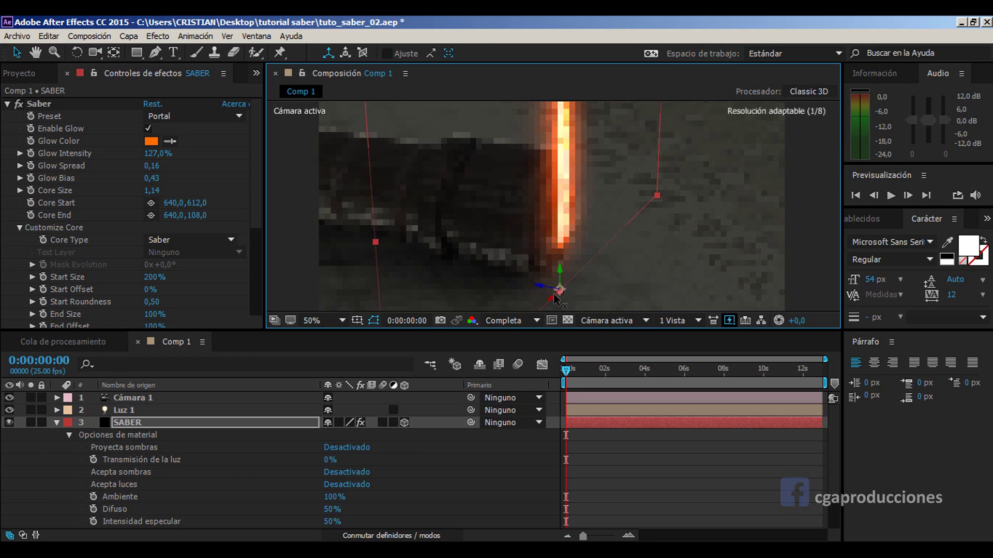
key(v)
key(c)
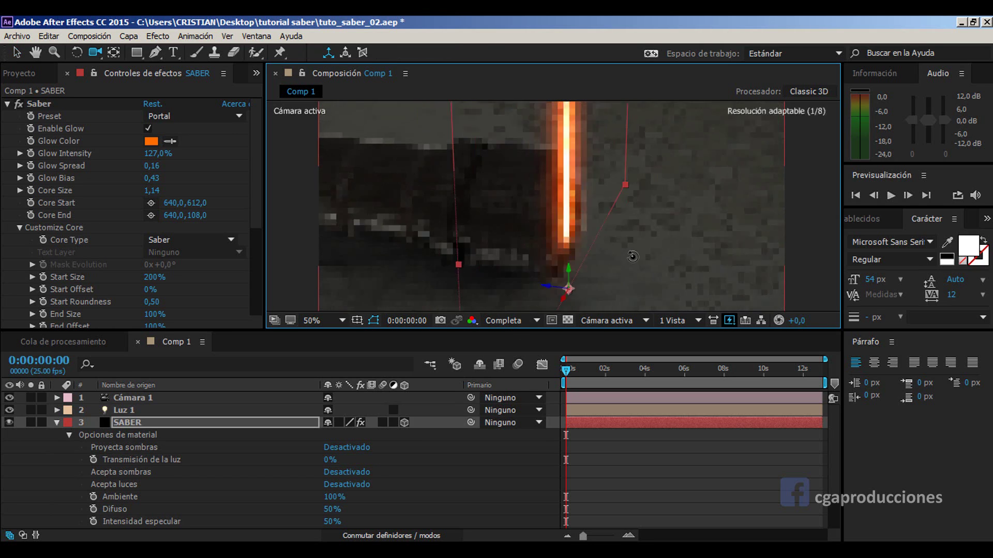
drag(610, 250, 607, 320)
key(v)
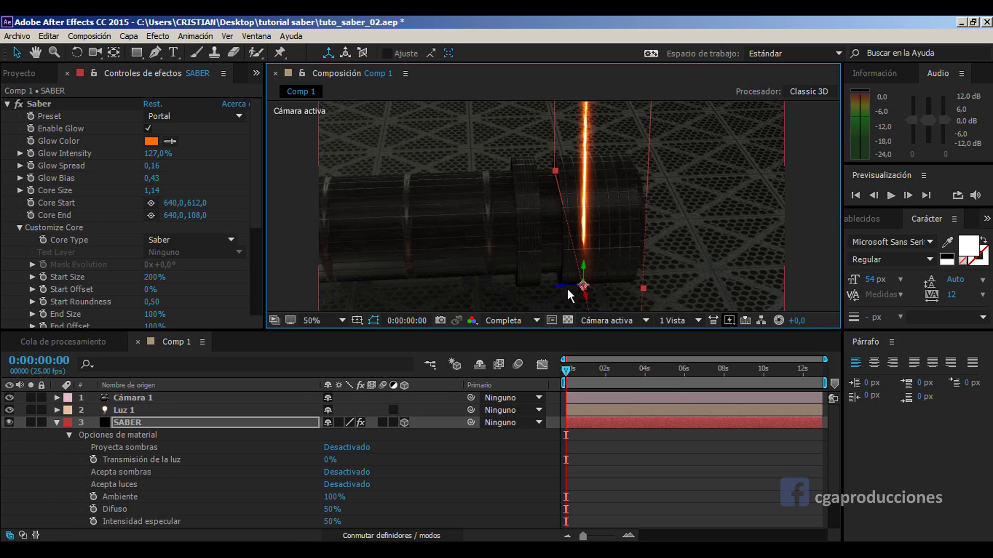
key(c)
drag(563, 293, 612, 291)
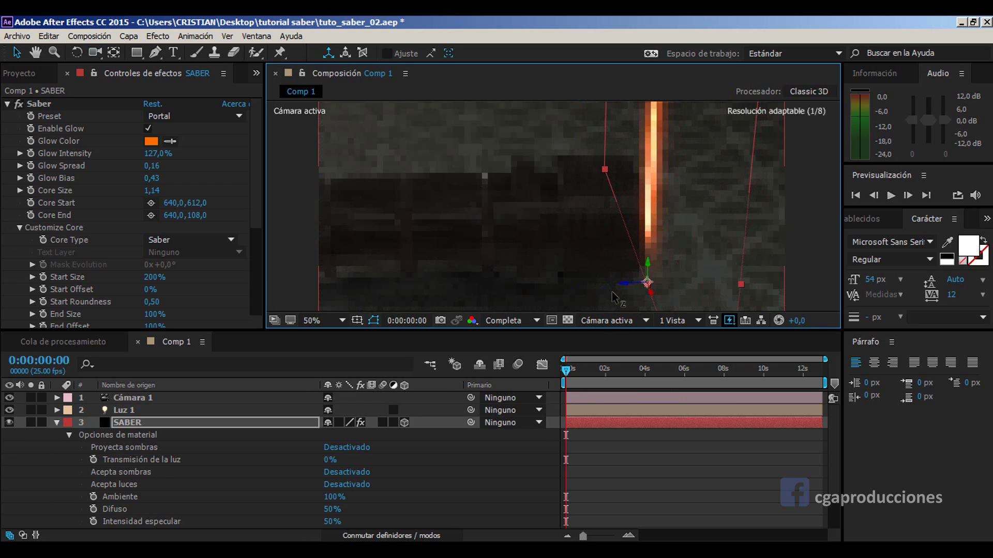
drag(564, 268, 600, 234)
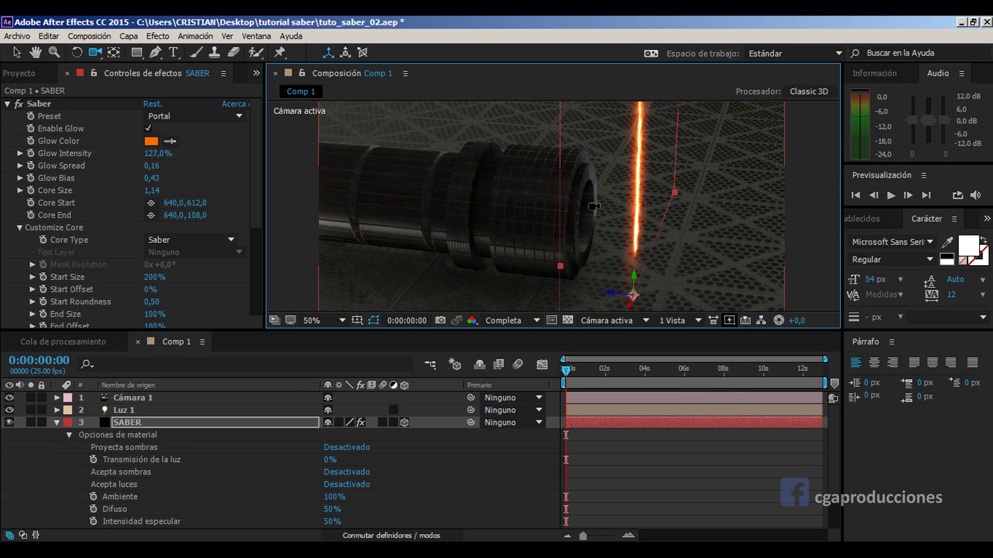
Step: Push the blade along Z so its base sits on the hilt's end
key(comma)
key(comma)
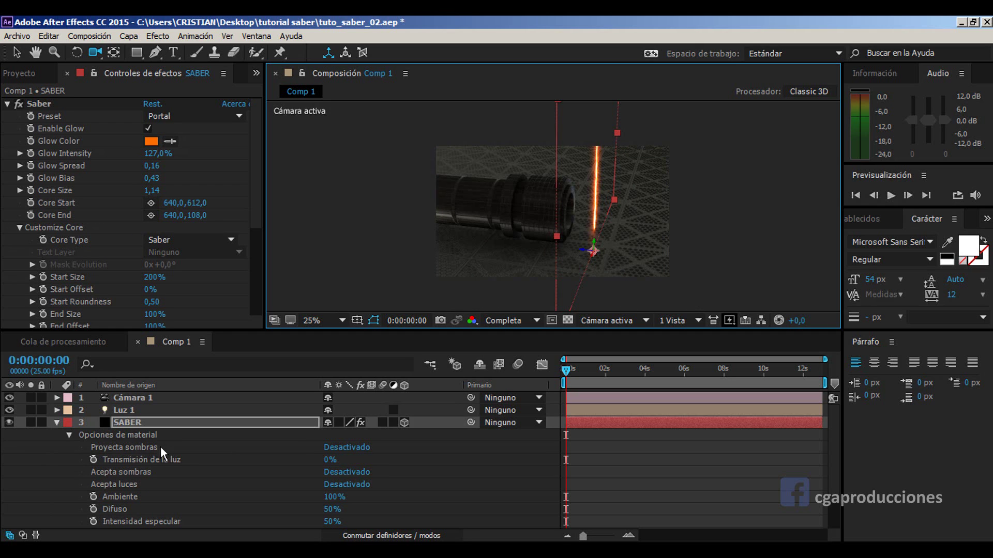
key(v)
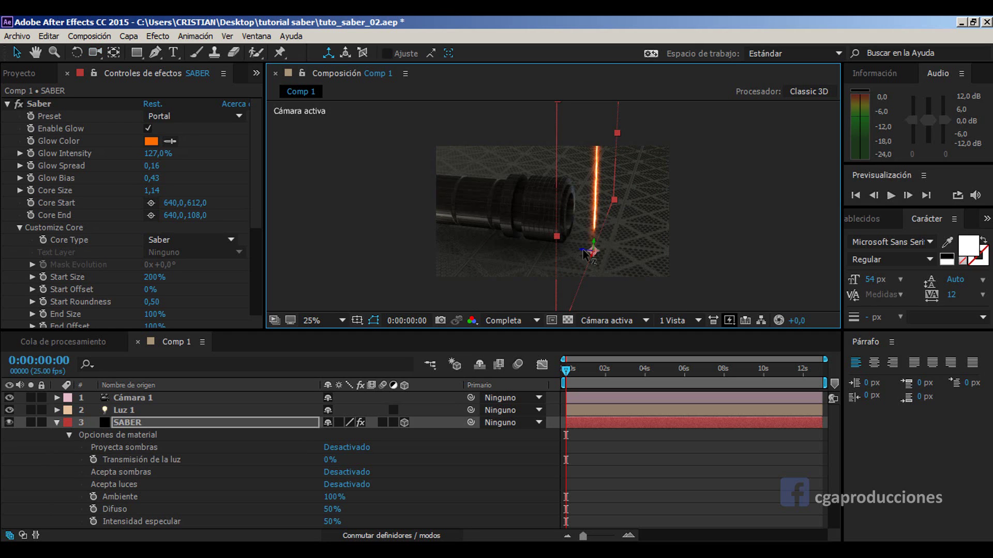
mouse_move(592, 252)
mouse_down()
mouse_move(564, 248)
mouse_move(535, 216)
mouse_move(480, 224)
mouse_move(614, 243)
mouse_up()
key(c)
key(v)
key(c)
drag(589, 243, 571, 257)
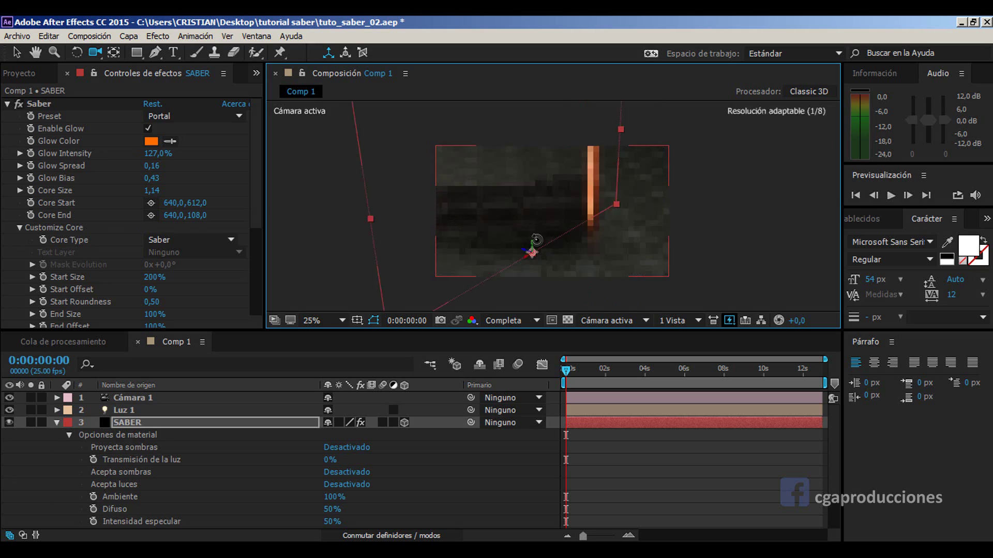
scroll(571, 257, up, 2)
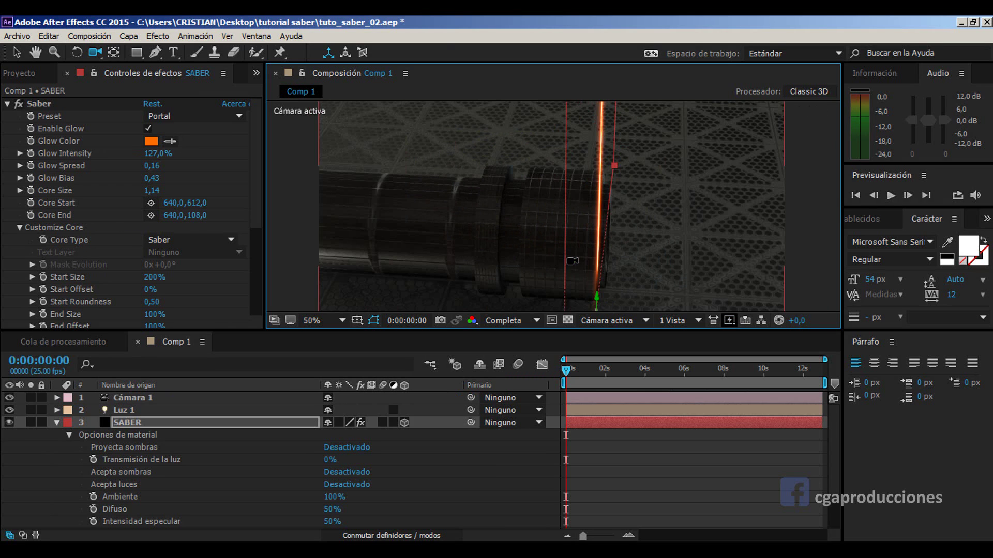
key(h)
mouse_move(529, 257)
mouse_down()
mouse_move(482, 171)
mouse_move(497, 305)
mouse_move(460, 244)
mouse_move(523, 248)
mouse_up()
key(v)
key(c)
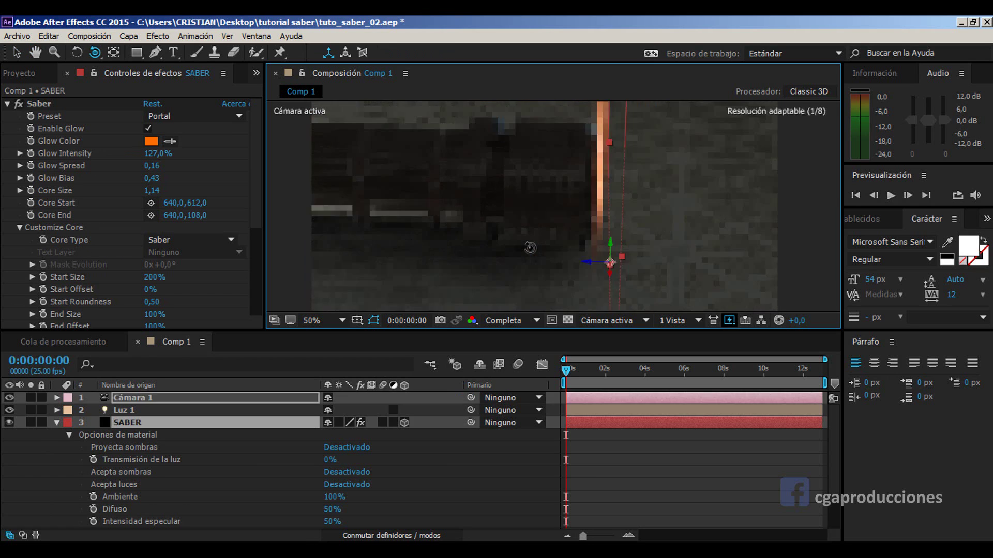
drag(514, 242, 601, 236)
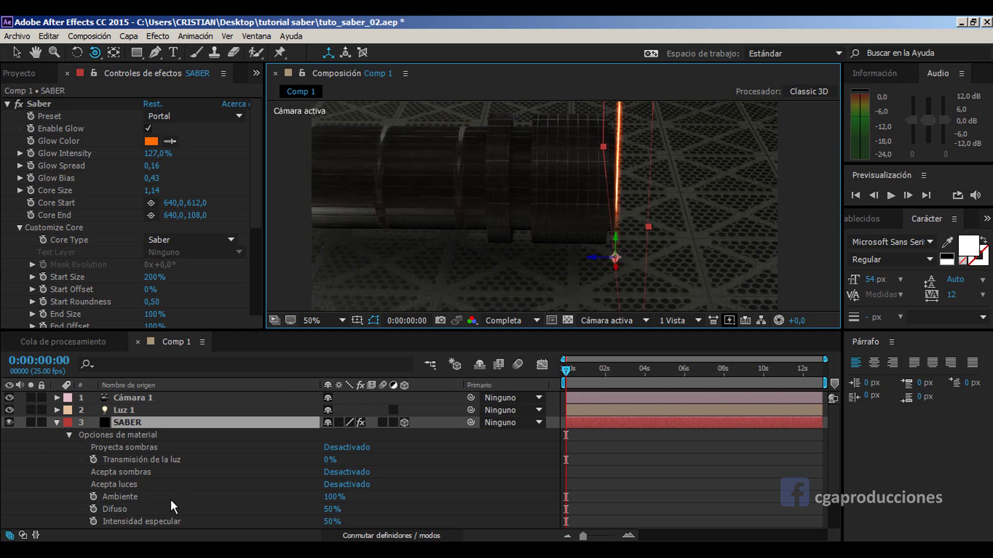
scroll(174, 474, down, 2)
scroll(150, 453, up, 2)
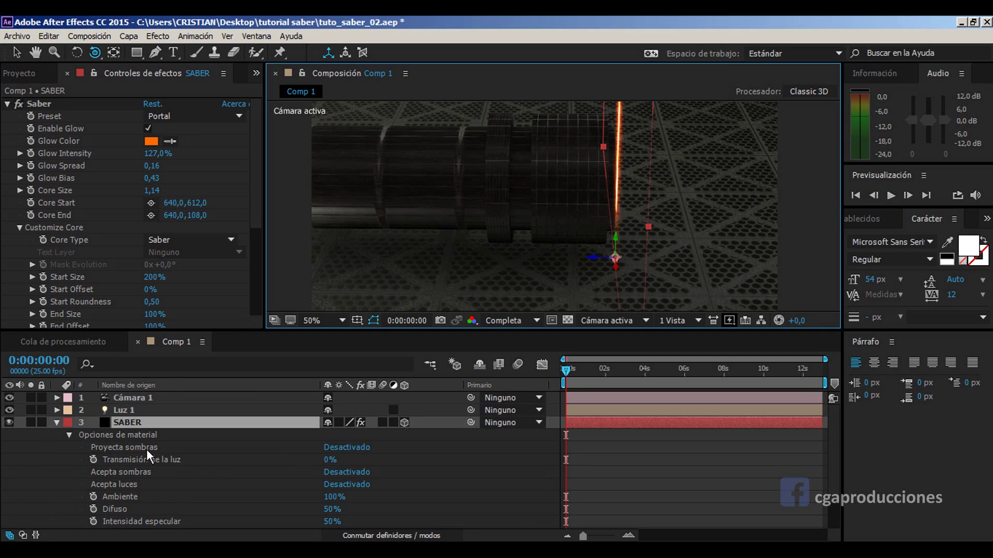
Step: Set the SABER layer's X Orientation to 270° so the blade lies horizontal
click(57, 422)
click(70, 423)
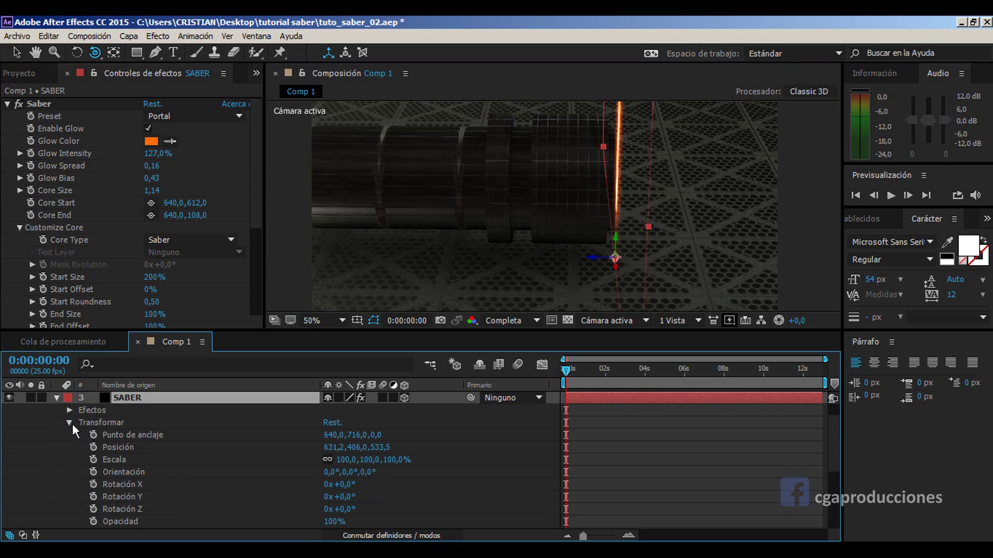
drag(345, 472, 378, 472)
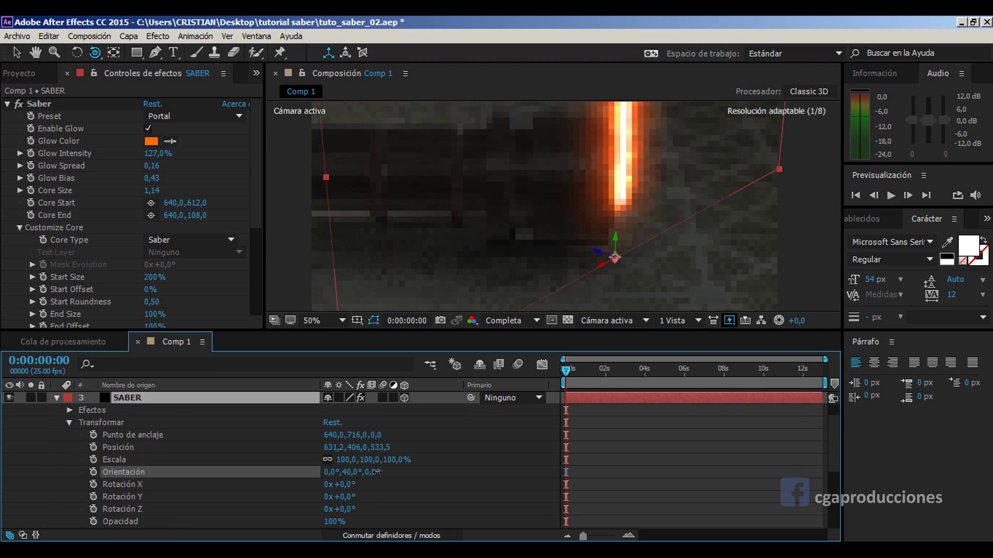
key(ctrl+z)
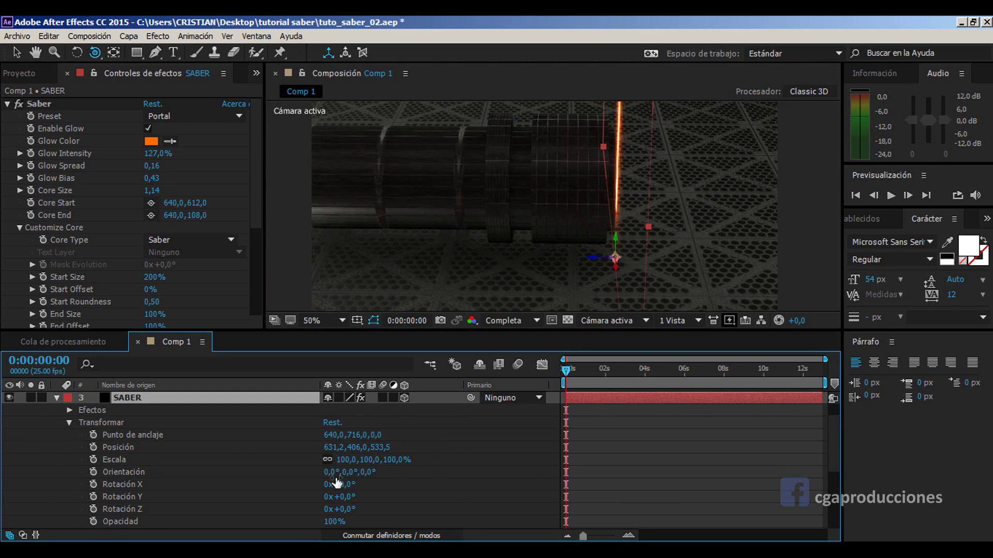
mouse_move(364, 472)
mouse_down()
mouse_move(386, 469)
mouse_move(282, 472)
mouse_up()
key(ctrl+z)
click(331, 470)
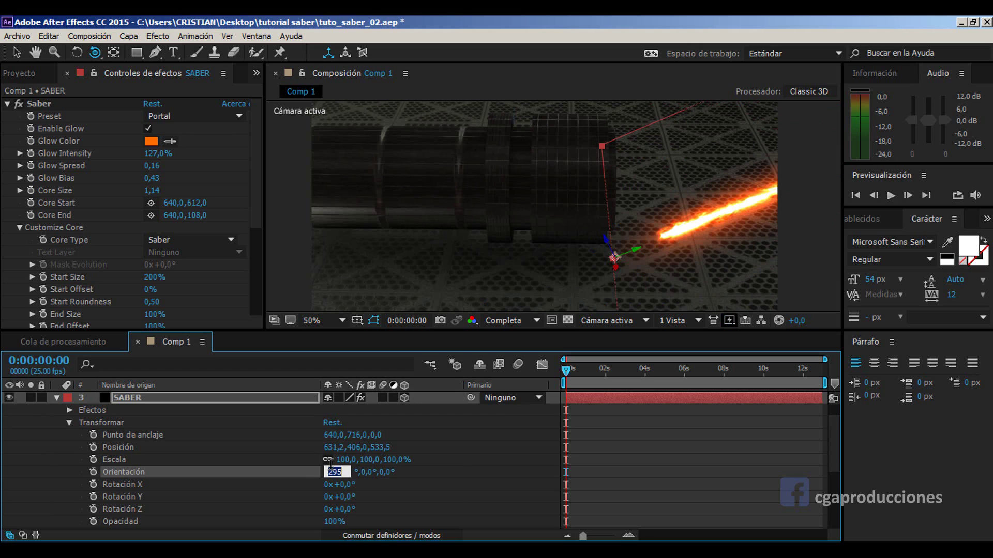
key(Return)
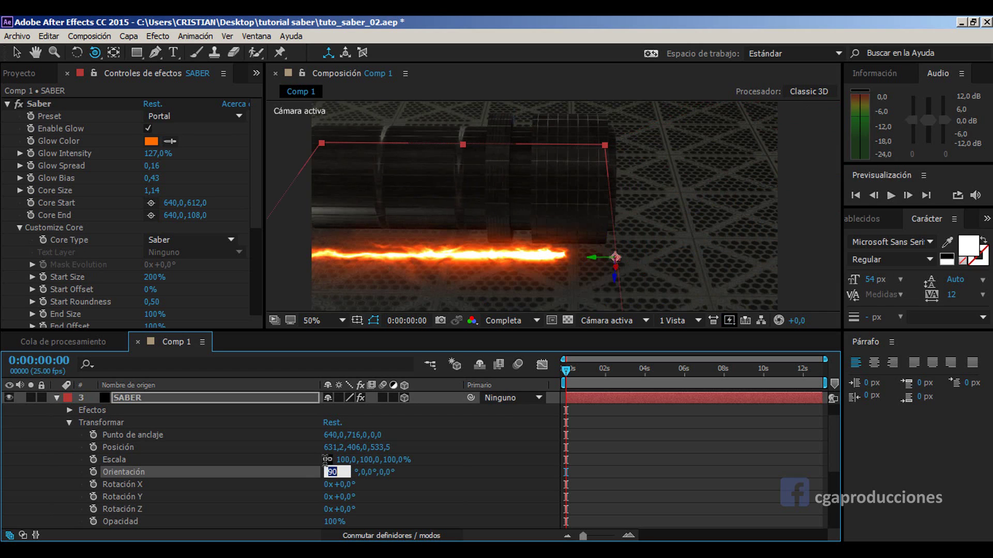
text(90)
key(Return)
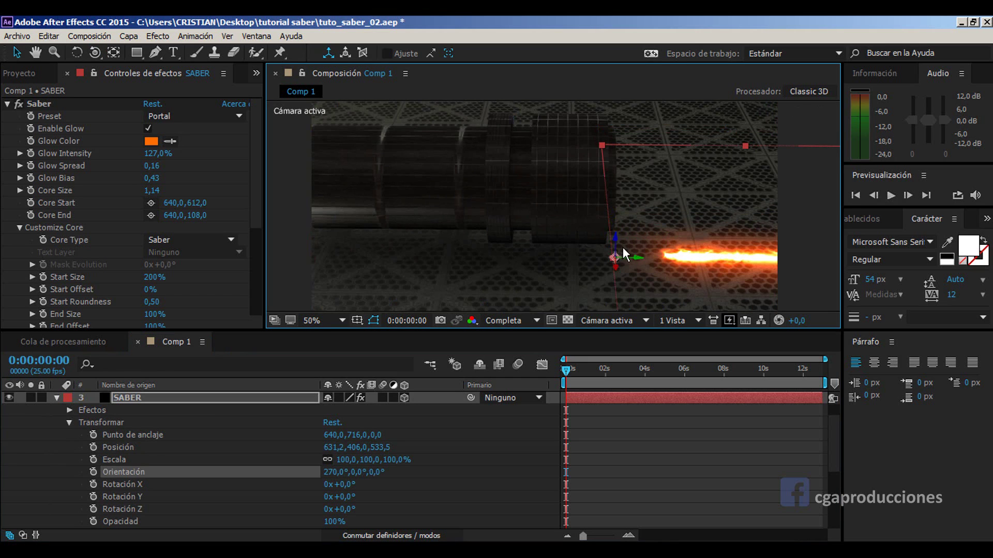
Step: Push the SABER layer back in depth along its Z axis
key(c)
key(v)
drag(615, 243, 599, 311)
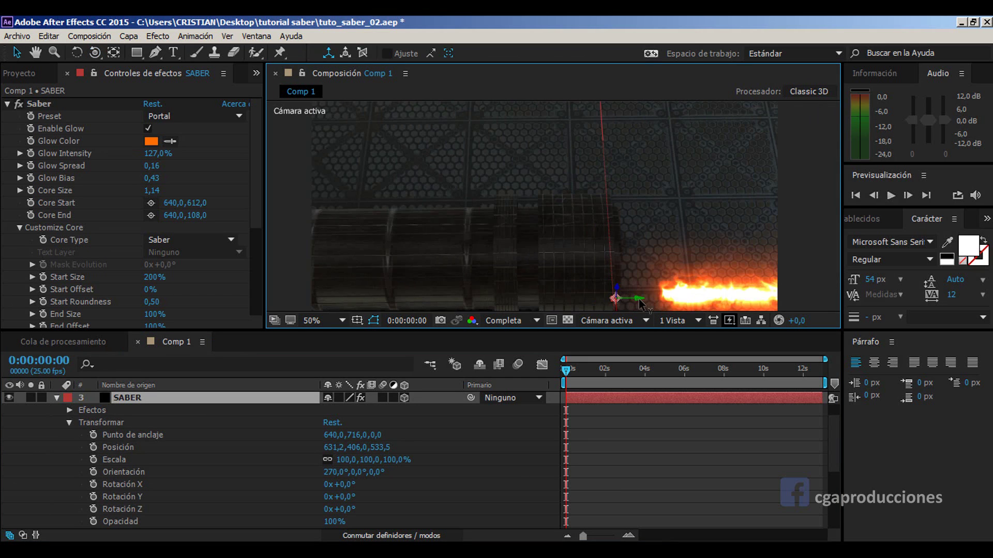
Step: Set SABER's depth to 457,5, then slide it forward toward the hilt, viewed from above
drag(599, 311, 545, 281)
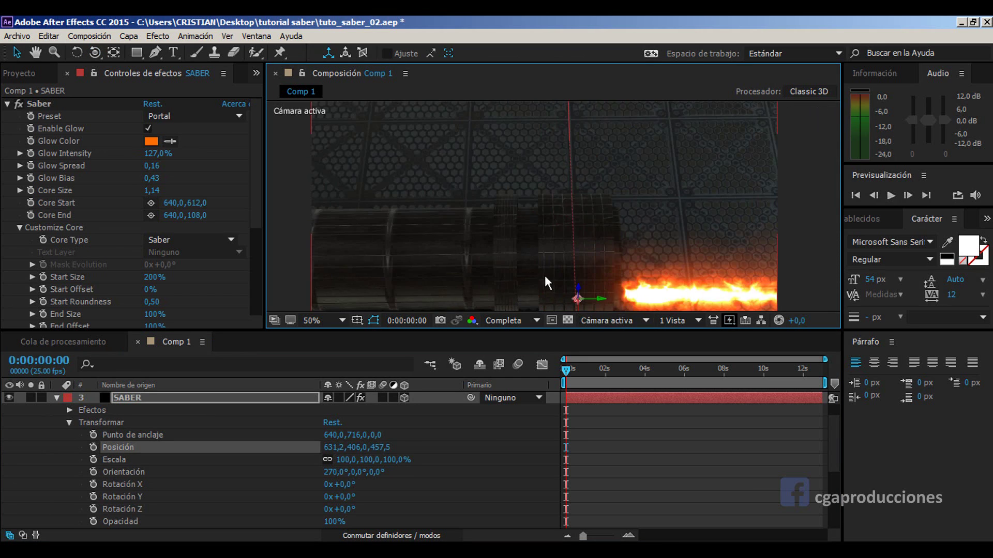
key(c)
mouse_move(526, 245)
mouse_down()
mouse_move(516, 241)
mouse_move(504, 173)
mouse_up()
key(v)
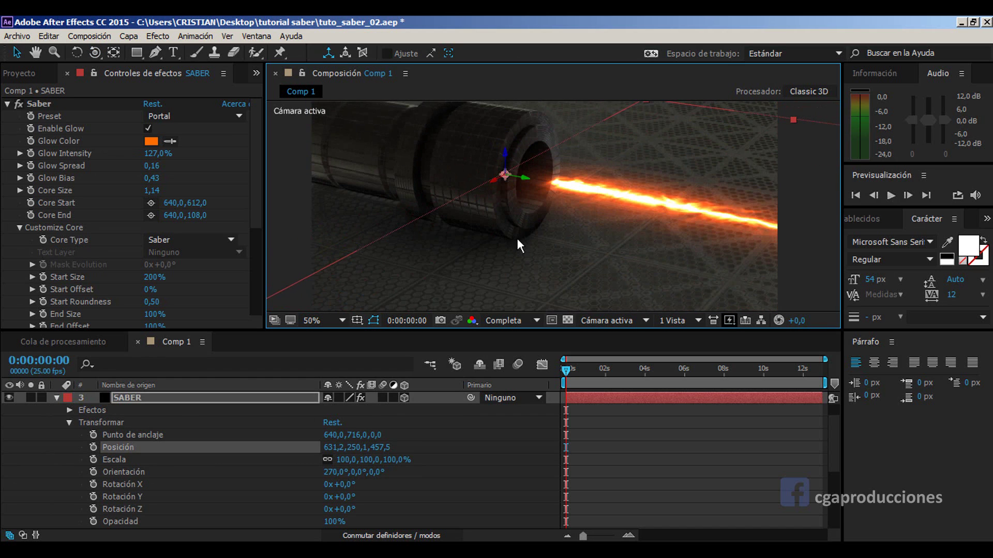
key(c)
drag(513, 236, 486, 214)
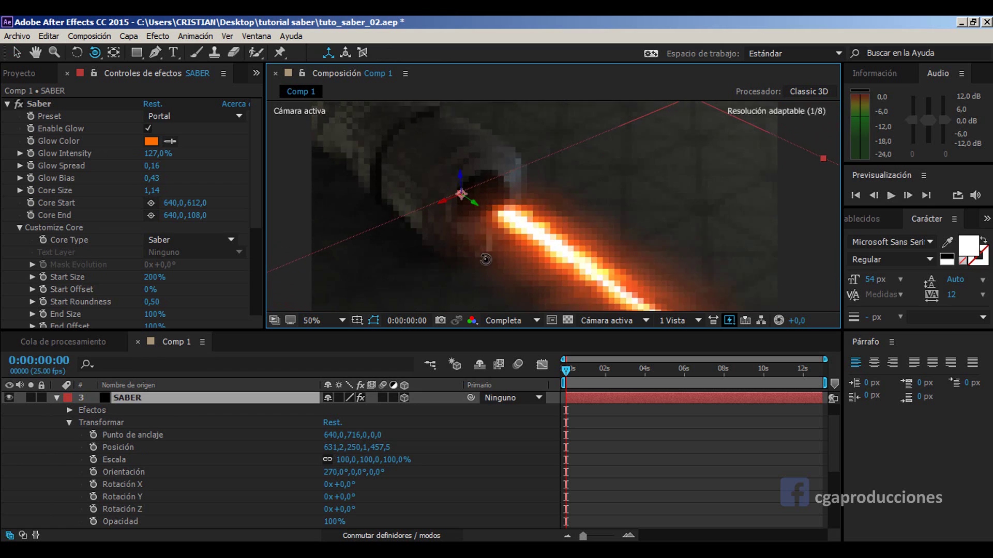
key(v)
drag(479, 208, 481, 259)
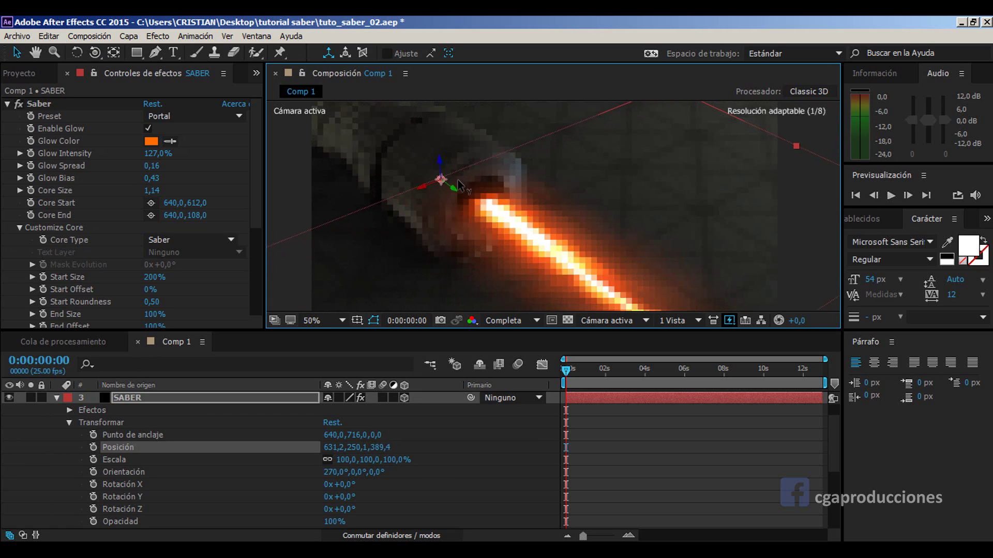
Step: Move SABER to 631,2, 250,1, 430,0 and reframe the camera on the hilt's tip
key(w)
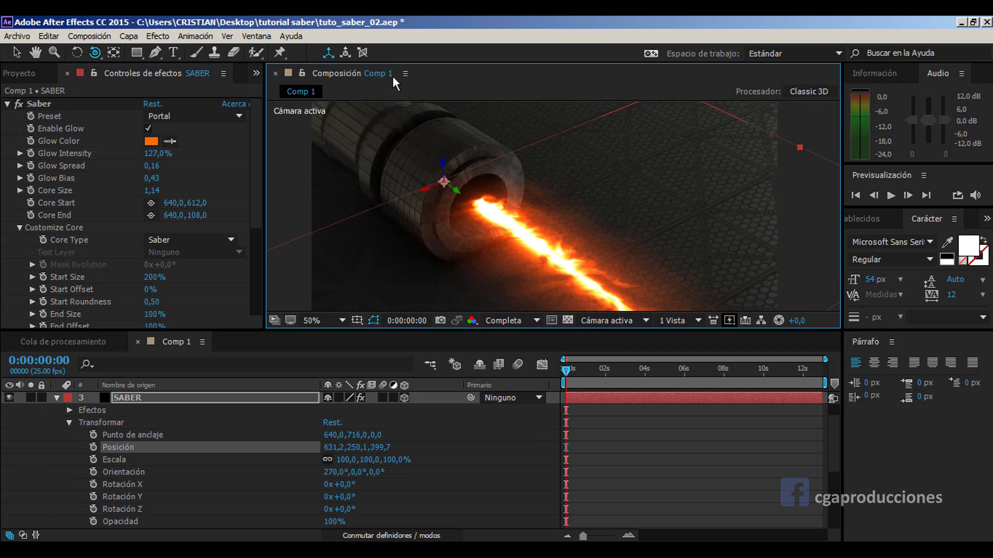
key(c)
key(c)
mouse_move(420, 165)
mouse_down()
mouse_move(548, 205)
mouse_move(541, 196)
mouse_up()
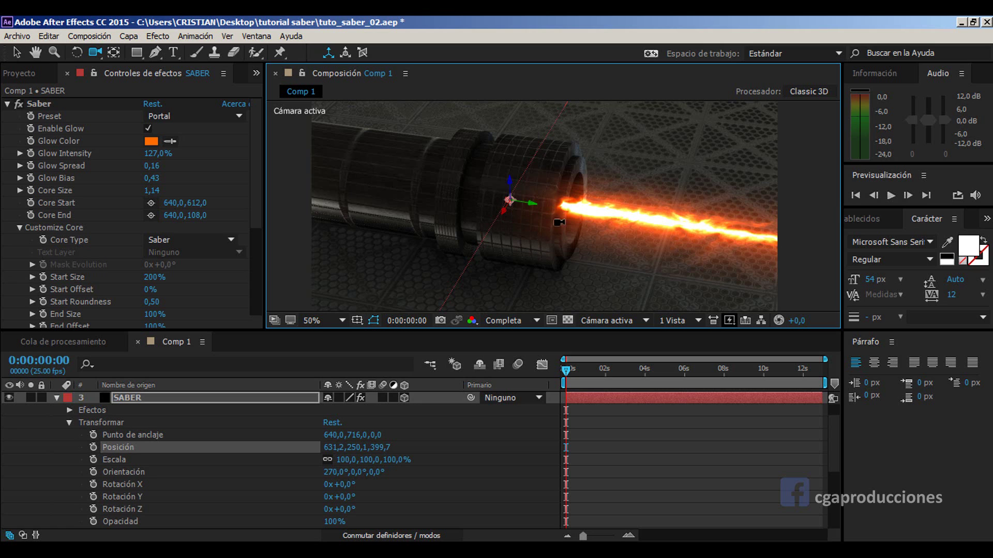
drag(559, 223, 538, 240)
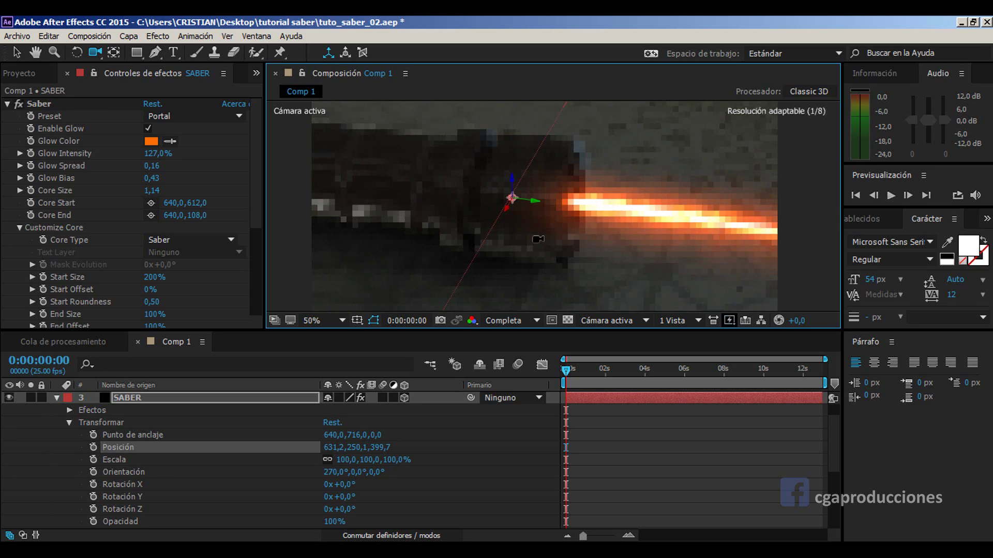
key(v)
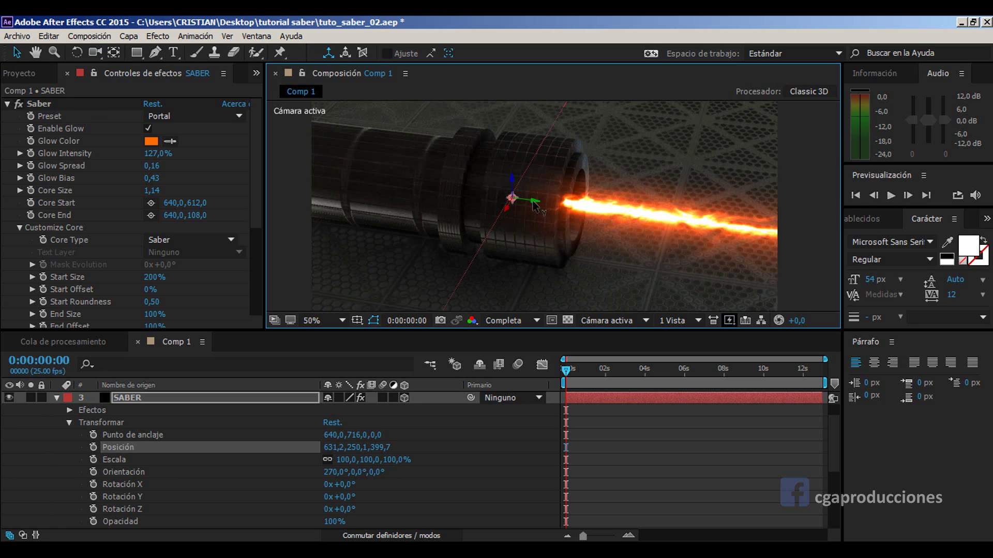
drag(535, 206, 545, 226)
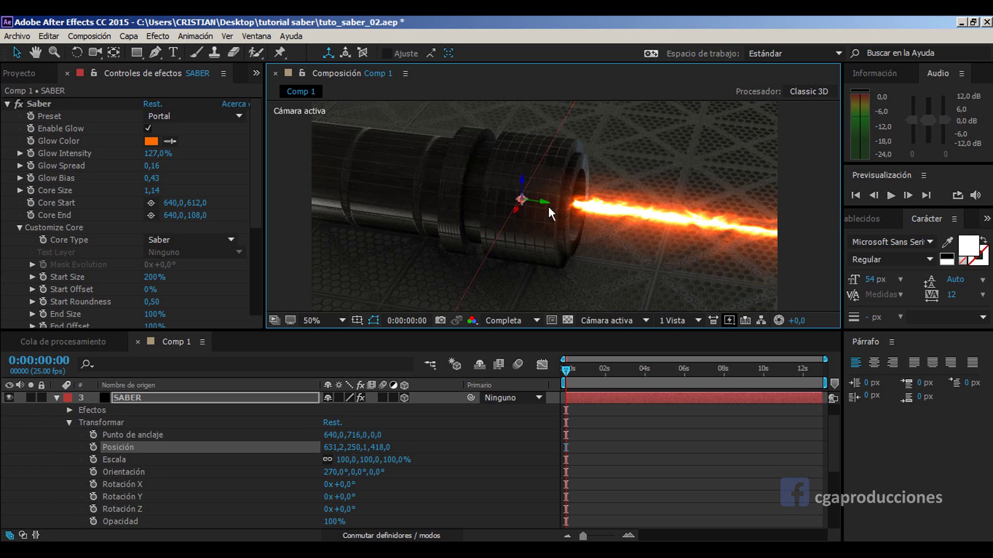
key(c)
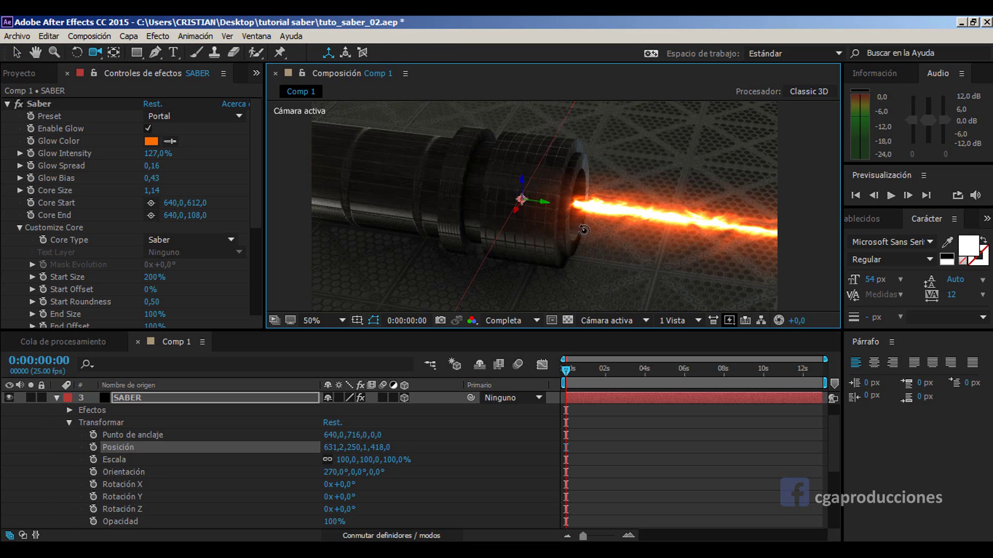
mouse_move(583, 230)
mouse_down()
mouse_move(593, 235)
mouse_move(567, 190)
mouse_move(575, 186)
mouse_up()
key(v)
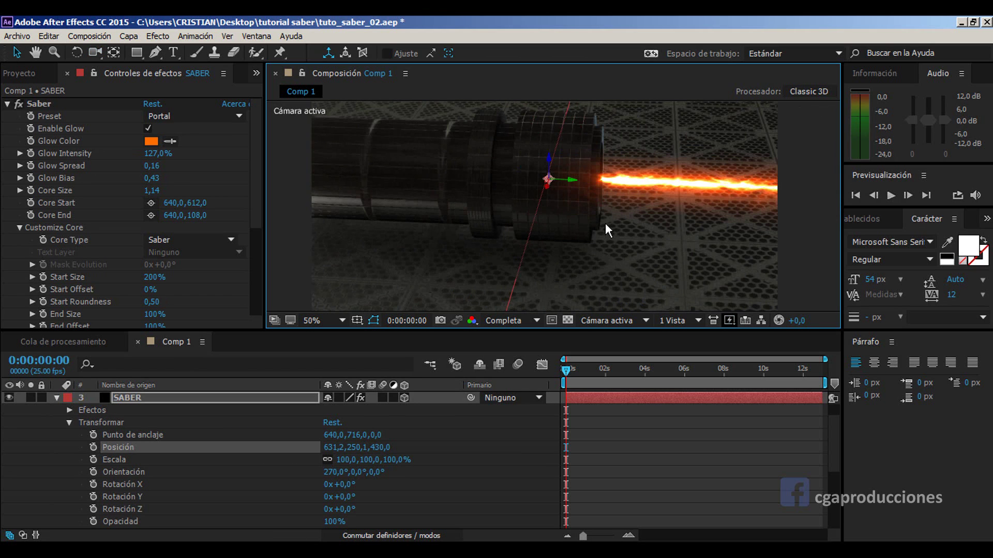
key(c)
mouse_move(608, 227)
mouse_down()
mouse_move(559, 220)
mouse_move(510, 269)
mouse_move(566, 207)
mouse_move(560, 186)
mouse_move(529, 181)
mouse_up()
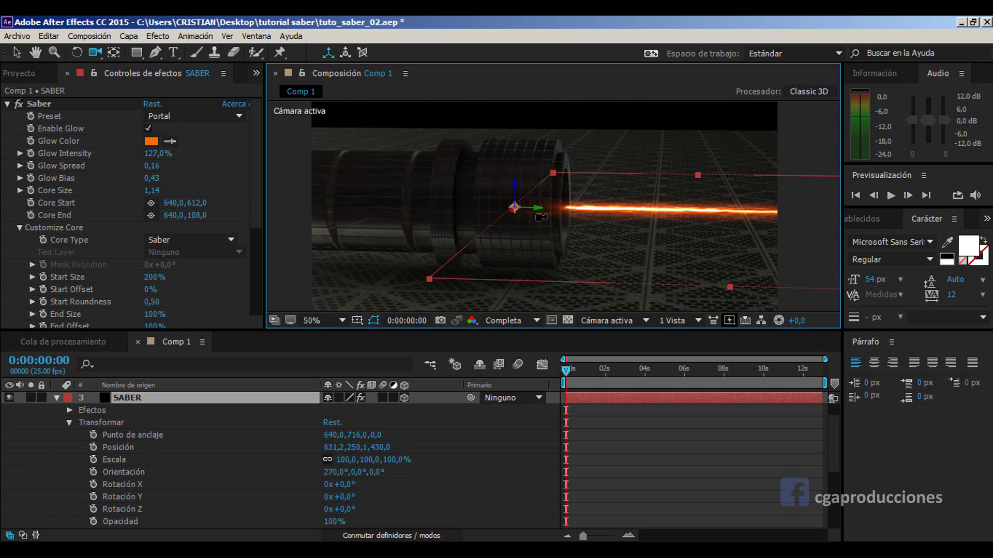
mouse_move(533, 237)
mouse_down()
mouse_move(492, 235)
mouse_move(533, 226)
mouse_up()
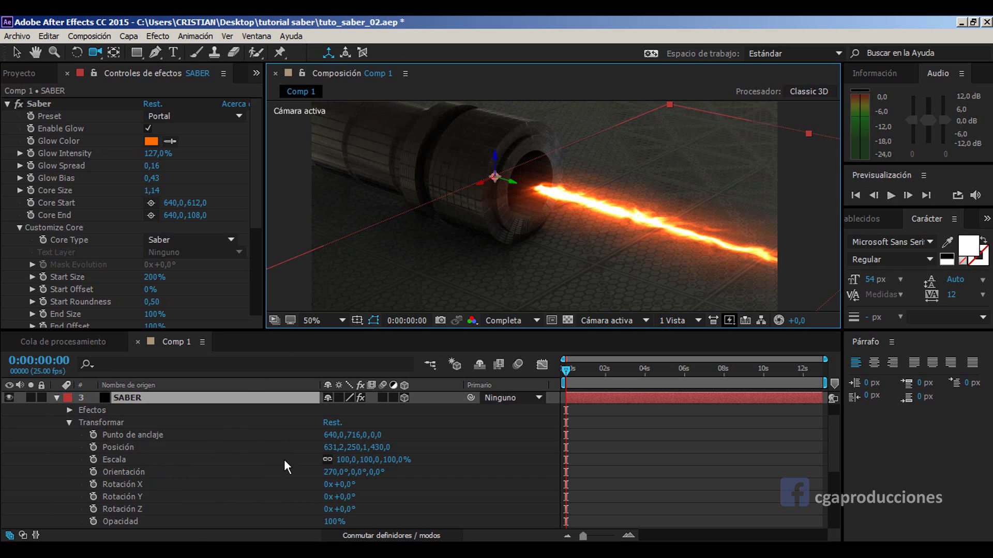
Step: Scale the SABER layer to 128%
drag(341, 462, 483, 320)
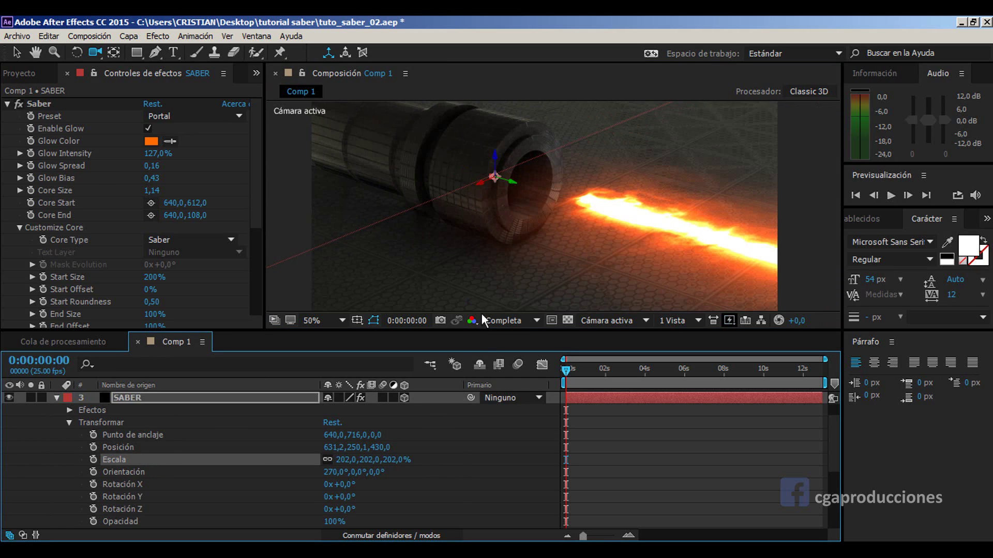
key(v)
key(ctrl+z)
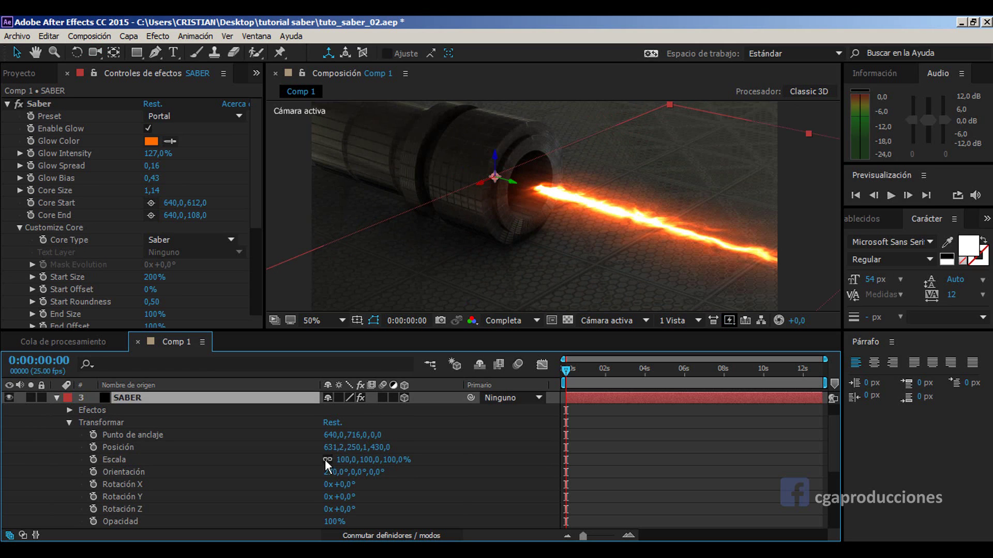
mouse_move(343, 460)
mouse_down()
mouse_move(511, 184)
mouse_move(504, 191)
mouse_up()
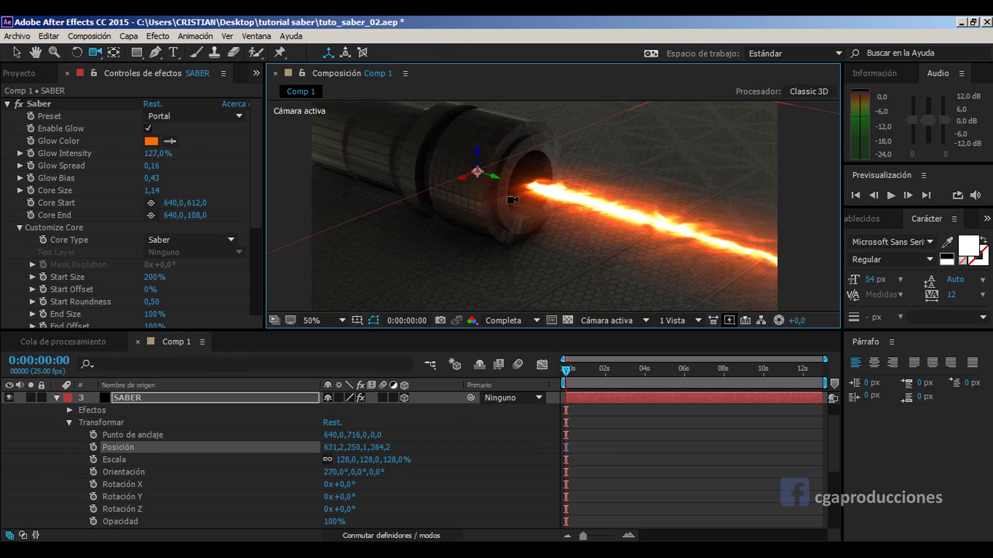
Step: Shift SABER sideways to X 654,7 so the blade centres in the hilt's opening
key(c)
drag(512, 233, 516, 283)
key(v)
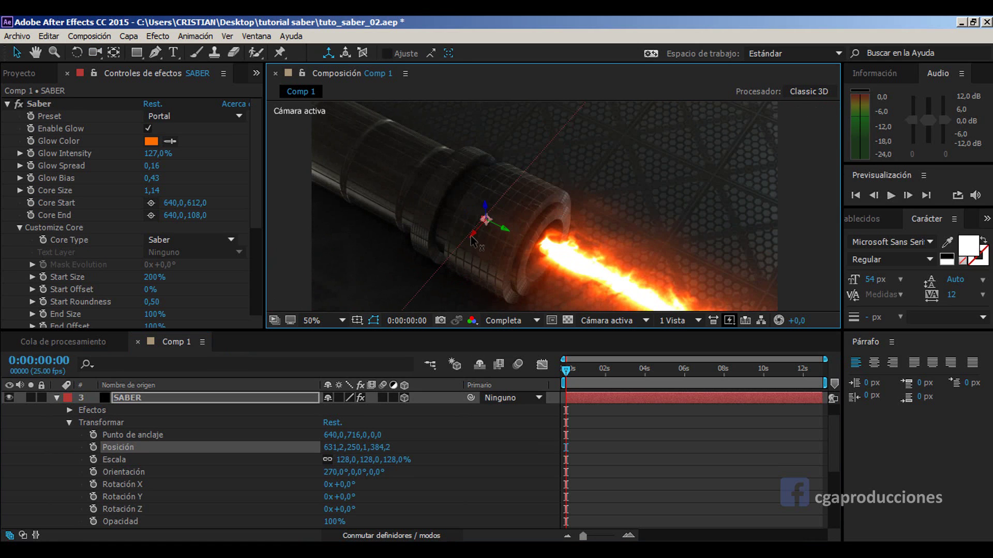
drag(472, 238, 489, 239)
key(c)
drag(543, 273, 522, 283)
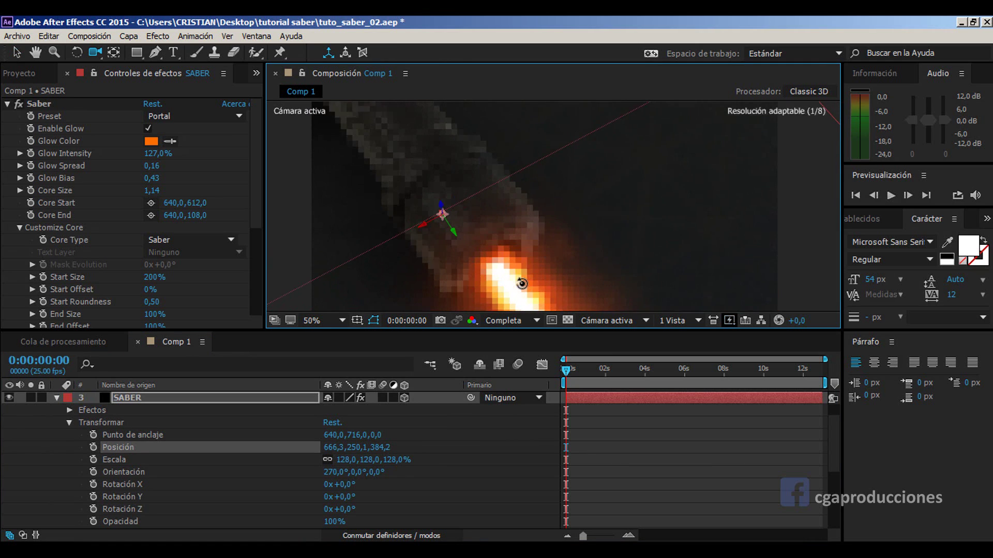
key(v)
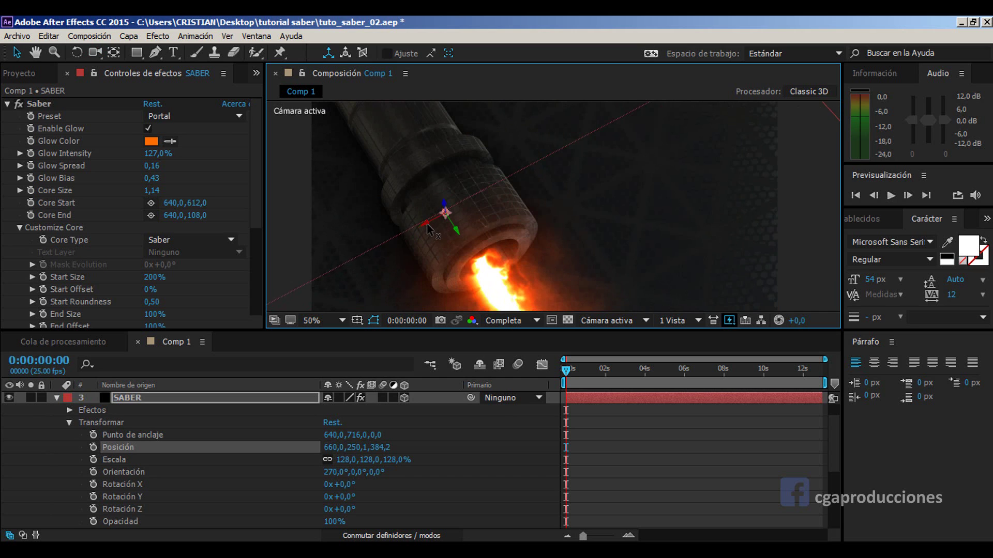
mouse_move(427, 229)
mouse_down()
mouse_move(511, 205)
mouse_move(630, 236)
mouse_move(545, 216)
mouse_up()
key(c)
scroll(646, 224, down, 2)
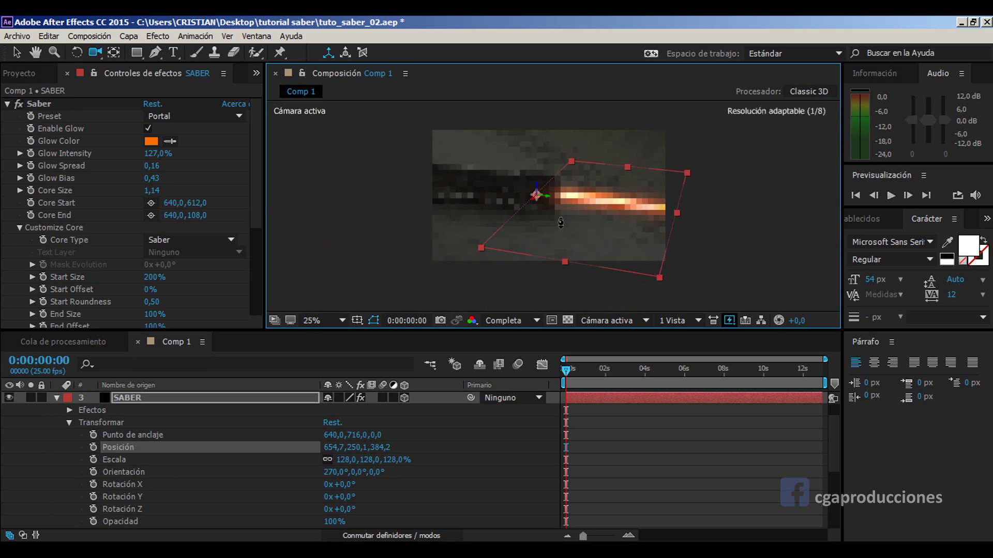
scroll(545, 216, up, 2)
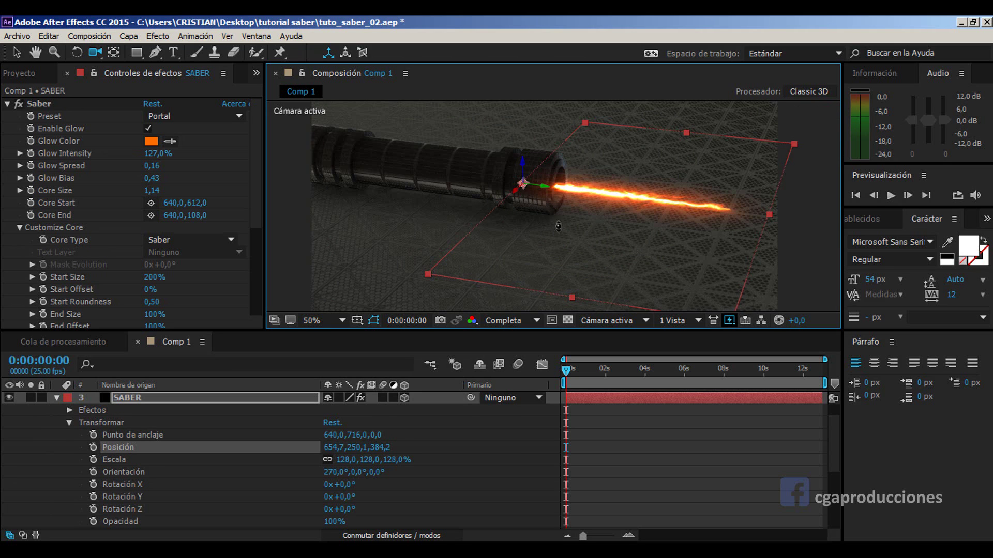
scroll(558, 226, up, 5)
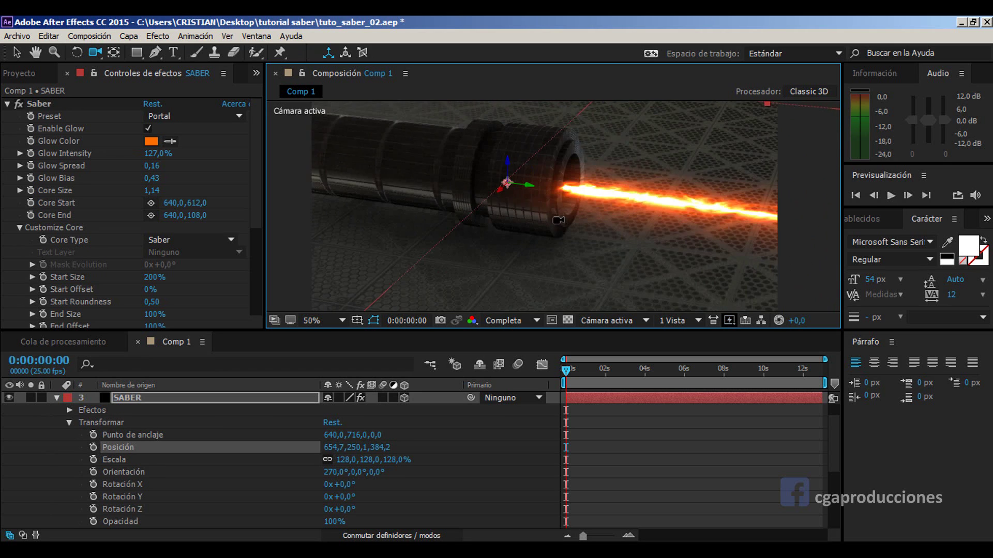
drag(558, 181, 546, 279)
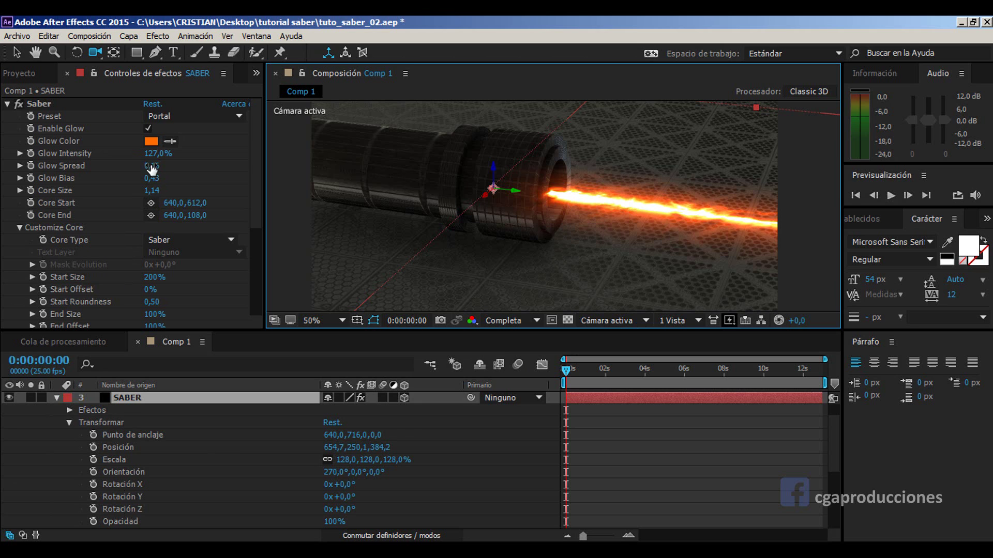
Step: Keyframe Core End from 640,0,612,0 at 0:00:00:24 to Y -456 at 0:00:01:03
drag(193, 206, 205, 221)
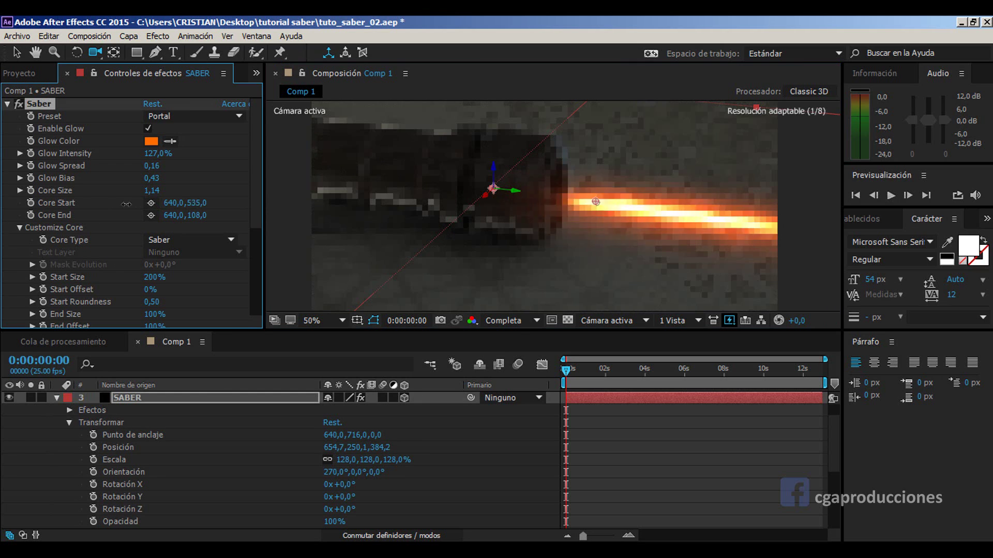
key(ctrl+z)
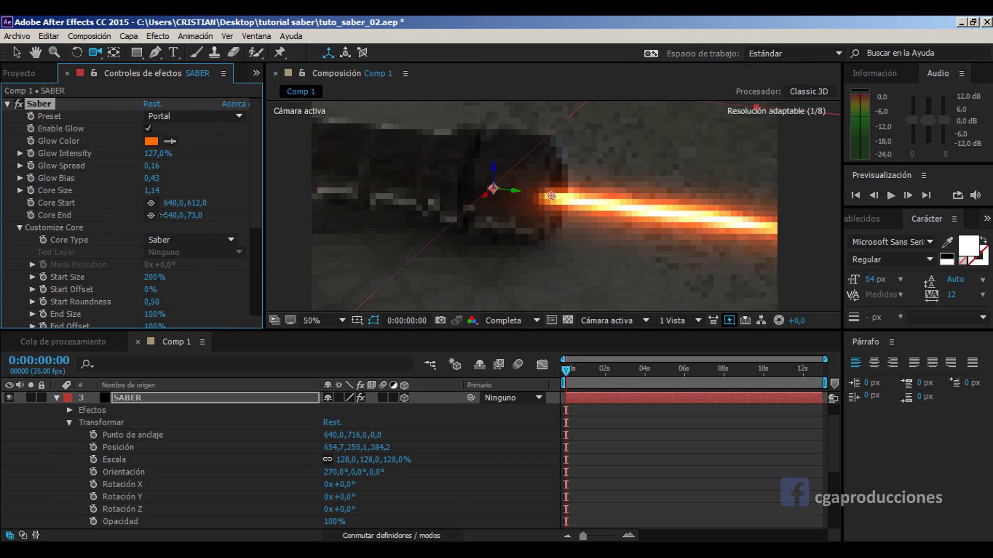
drag(116, 261, 373, 261)
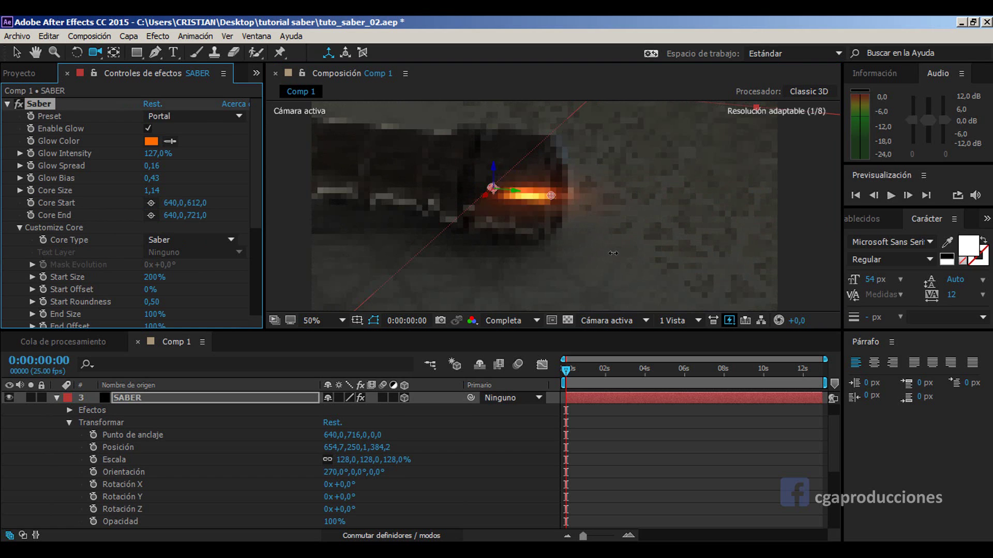
key(ctrl+z)
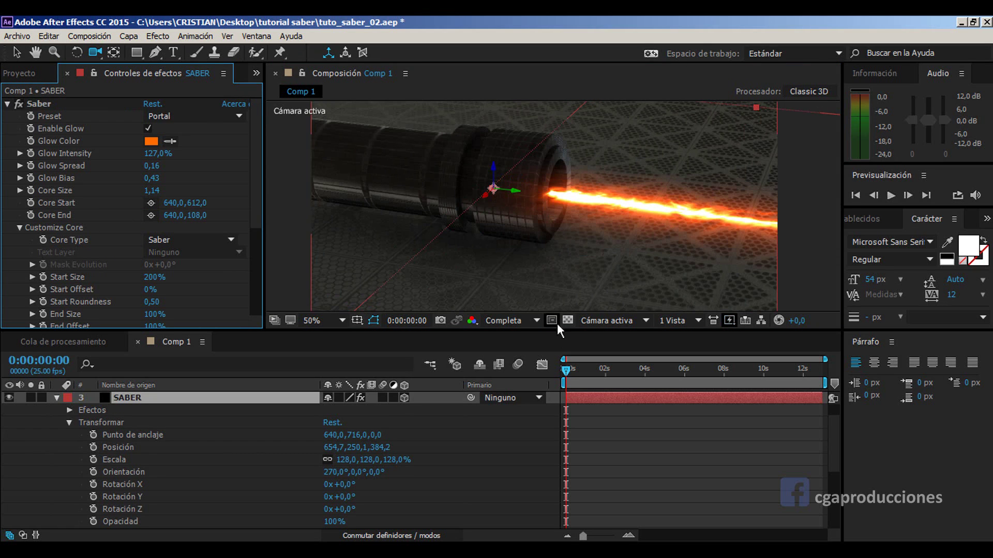
click(571, 370)
drag(578, 373, 589, 374)
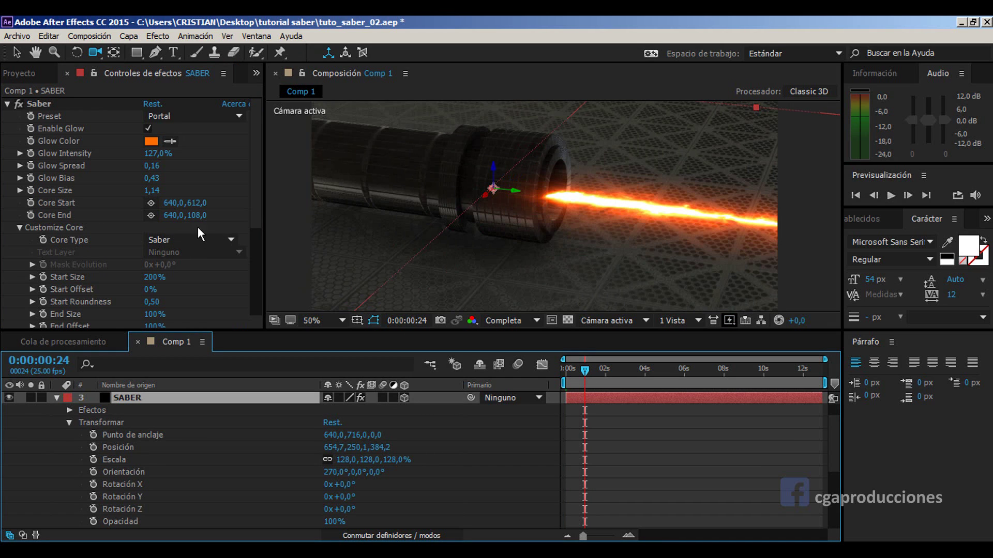
drag(201, 222, 495, 293)
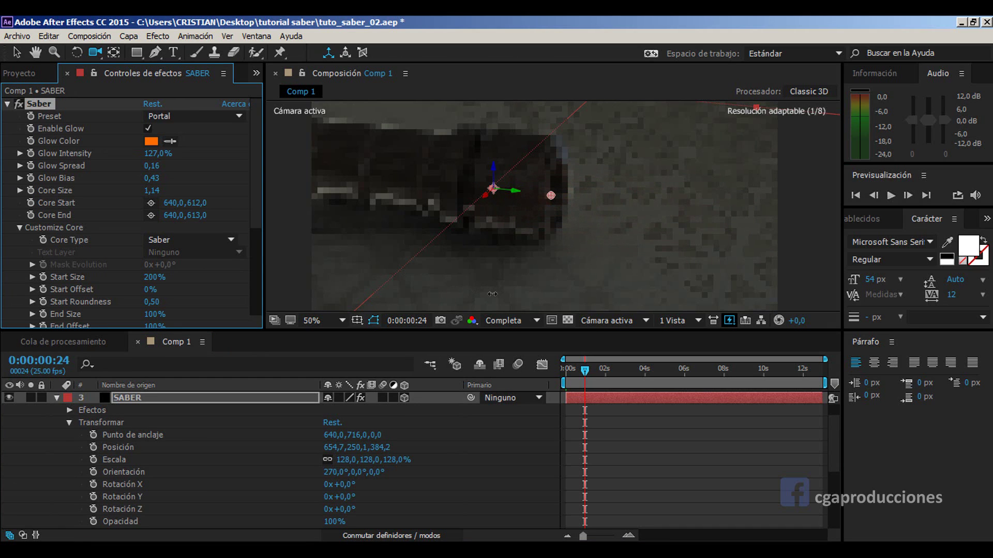
drag(488, 294, 491, 295)
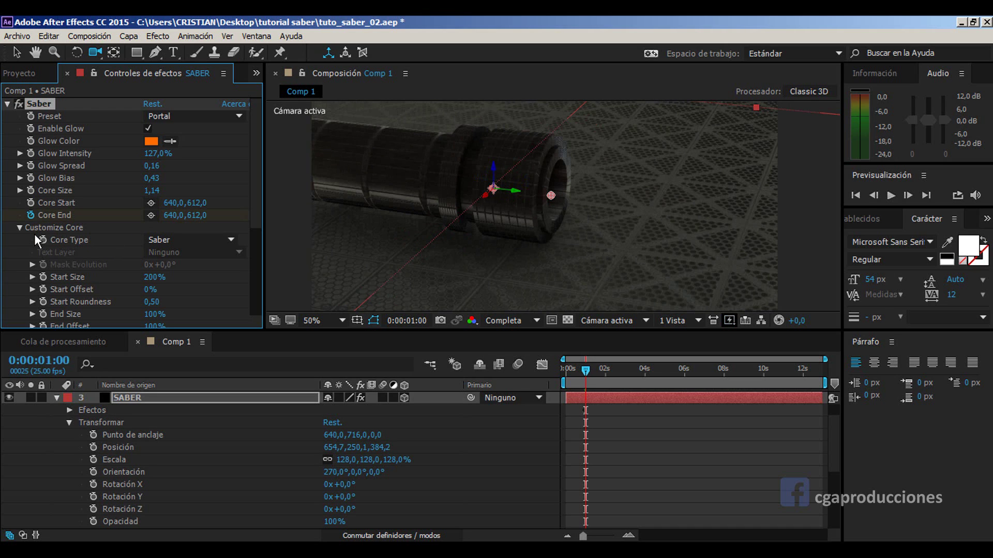
key(Page_Down)
key(Page_Down)
key(Page_Down)
drag(196, 215, 155, 216)
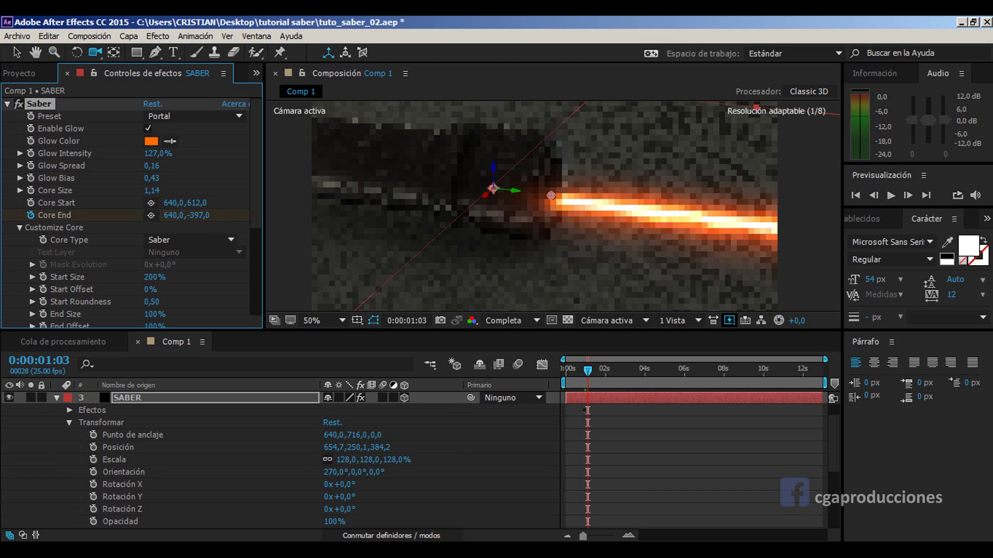
Step: Reveal animated properties with U, RAM-preview the extension, and keyframe Core Size at 0:00:00:24
key(u)
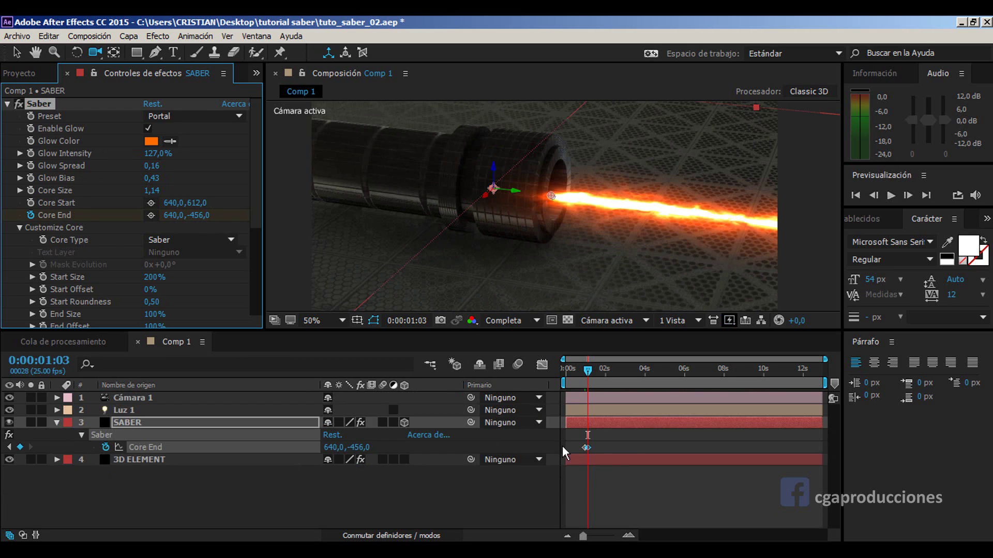
drag(589, 536, 606, 536)
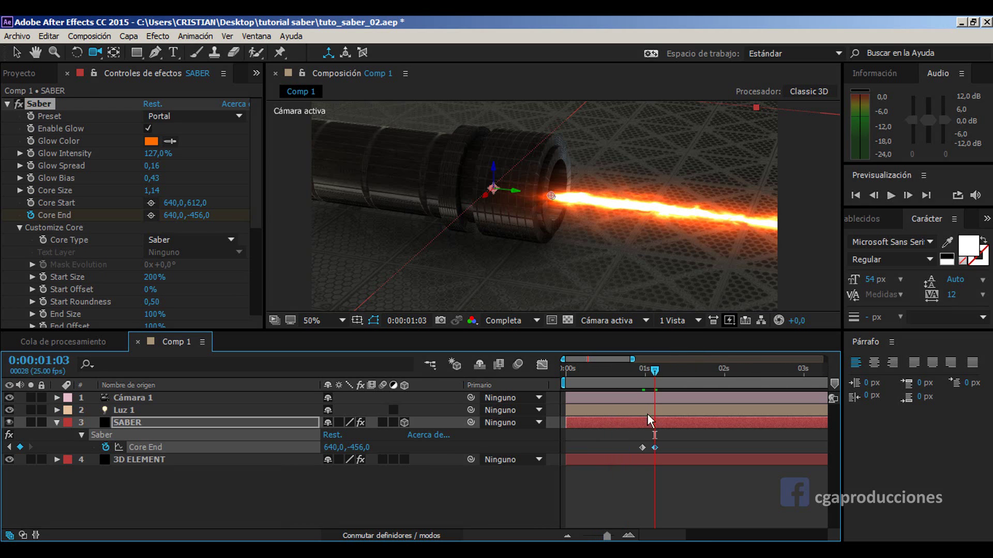
drag(651, 377, 614, 393)
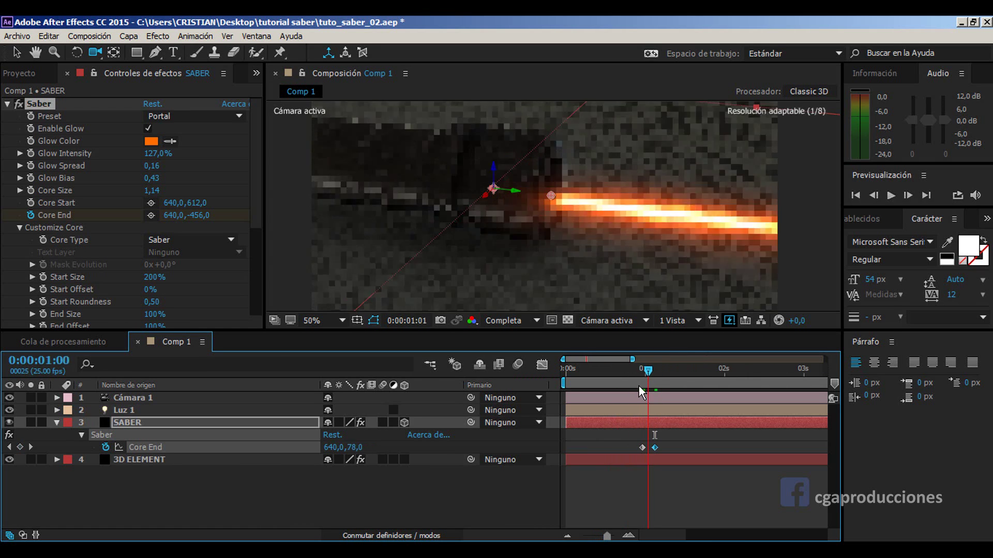
click(599, 498)
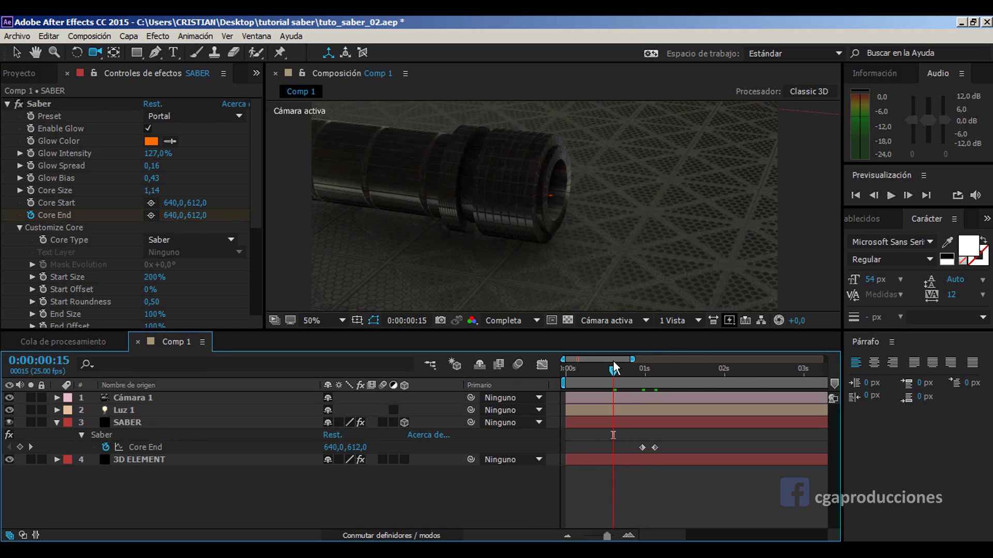
mouse_move(613, 370)
mouse_down()
mouse_move(621, 390)
mouse_move(610, 393)
mouse_up()
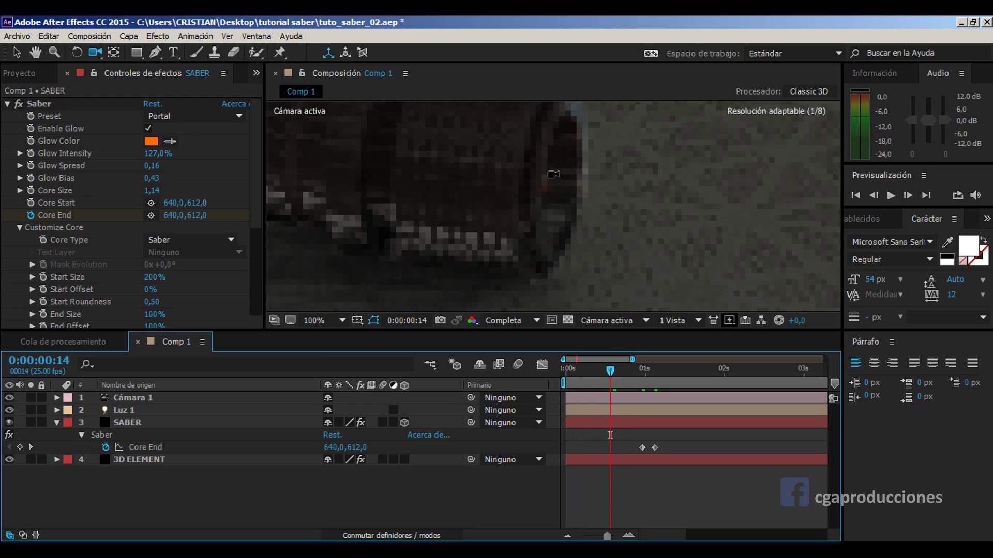
key(space)
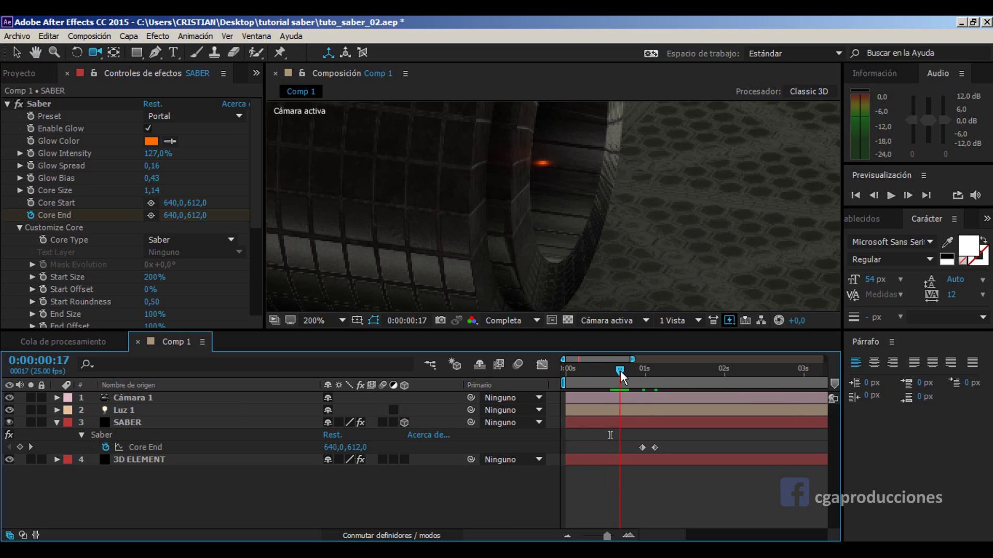
mouse_move(621, 371)
mouse_down()
mouse_move(607, 388)
mouse_move(641, 396)
mouse_up()
click(32, 190)
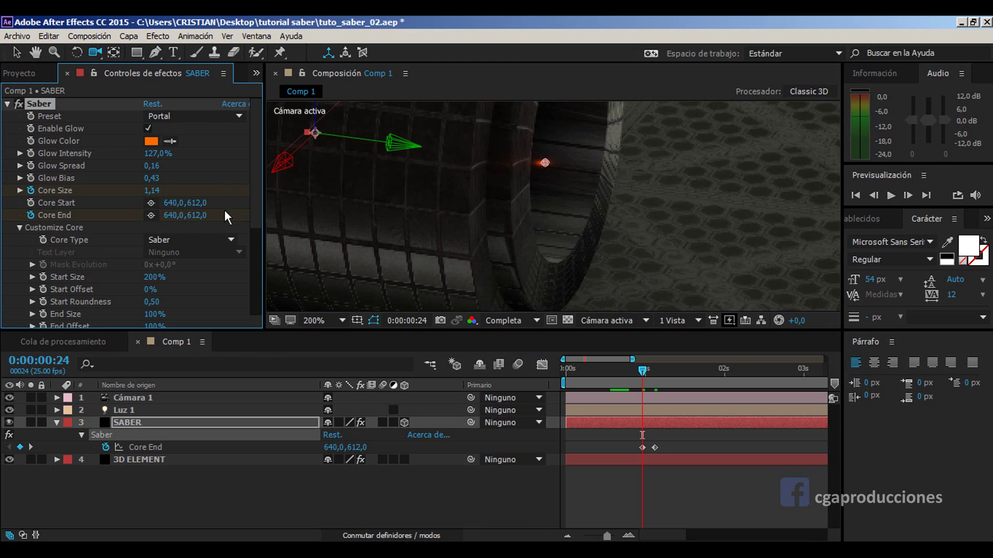
Step: Key the saber's Core Size to 0 one frame before the blade starts extending
key(u)
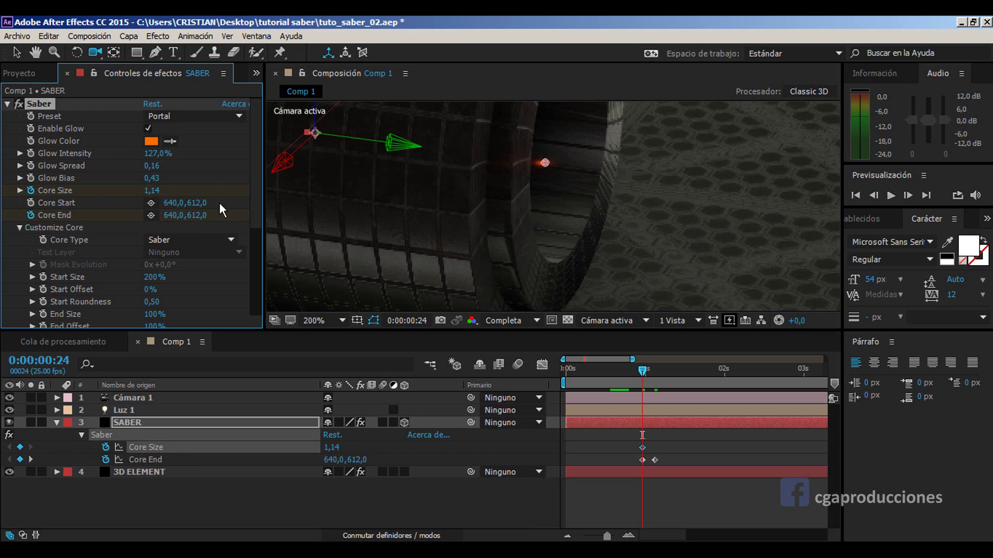
key(Page_Up)
click(152, 191)
text(0)
key(Return)
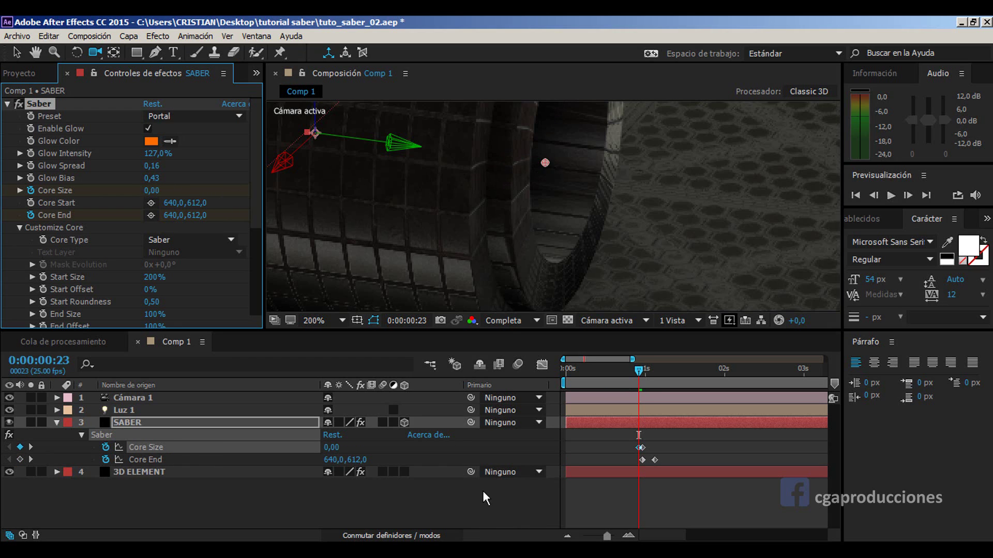
Step: Scrub between 0:00:00:24 and 0:00:01:09 to check how the blade's core appears
click(485, 498)
scroll(574, 206, down, 1)
drag(643, 368, 644, 387)
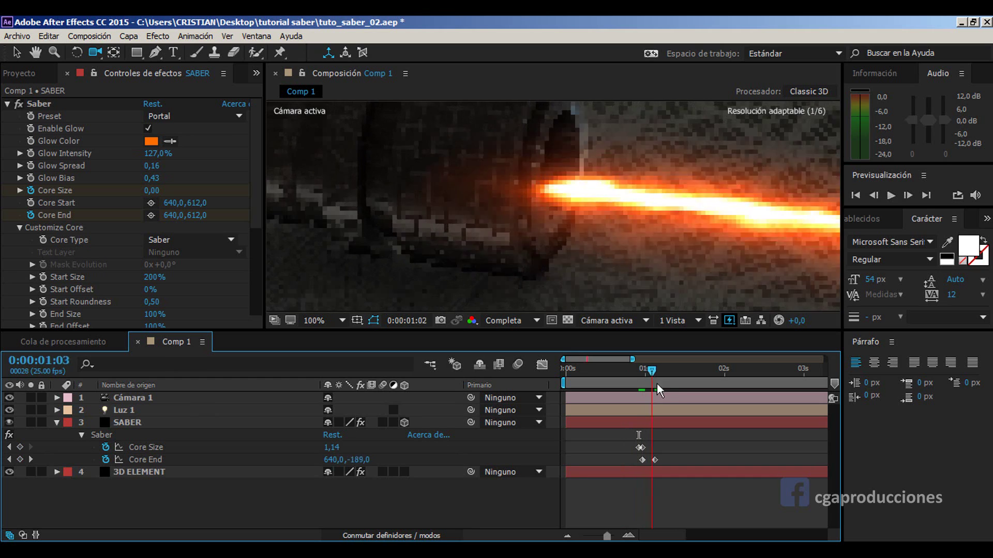
drag(643, 386, 775, 383)
key(comma)
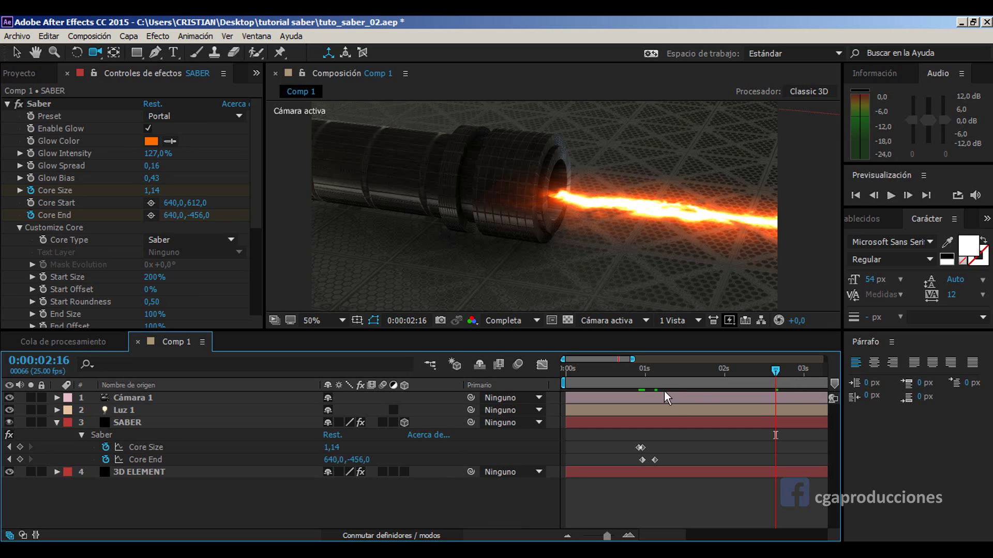
click(644, 370)
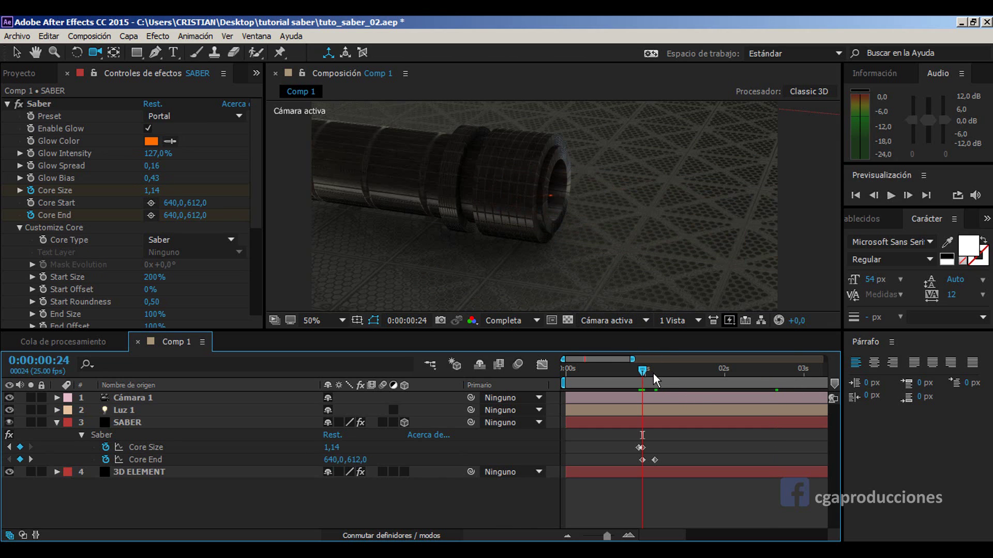
click(673, 370)
click(151, 191)
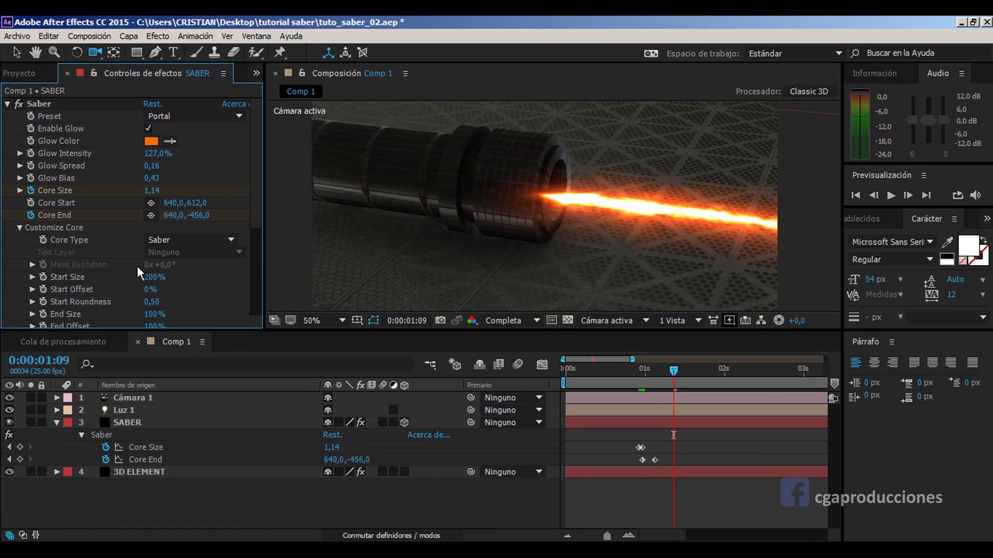
Step: Expand the saber's Distortion > Glow Distortion settings in Effect Controls
scroll(143, 255, down, 1)
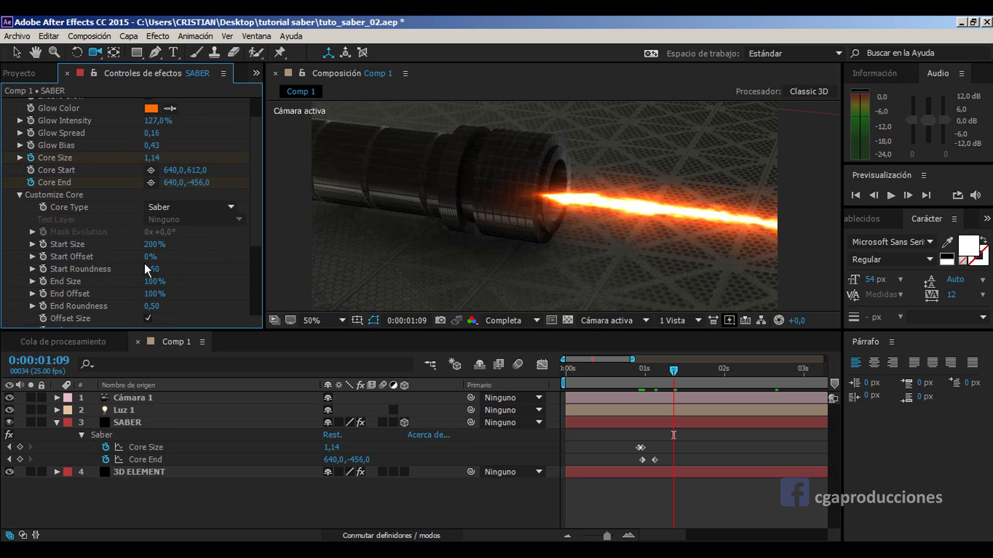
scroll(92, 256, down, 2)
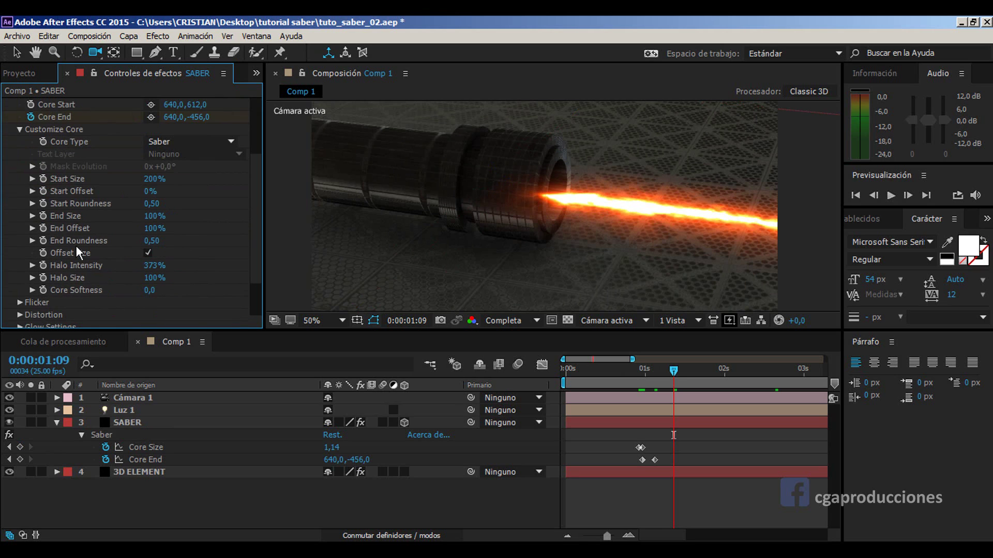
click(20, 314)
scroll(20, 313, down, 1)
scroll(45, 290, down, 1)
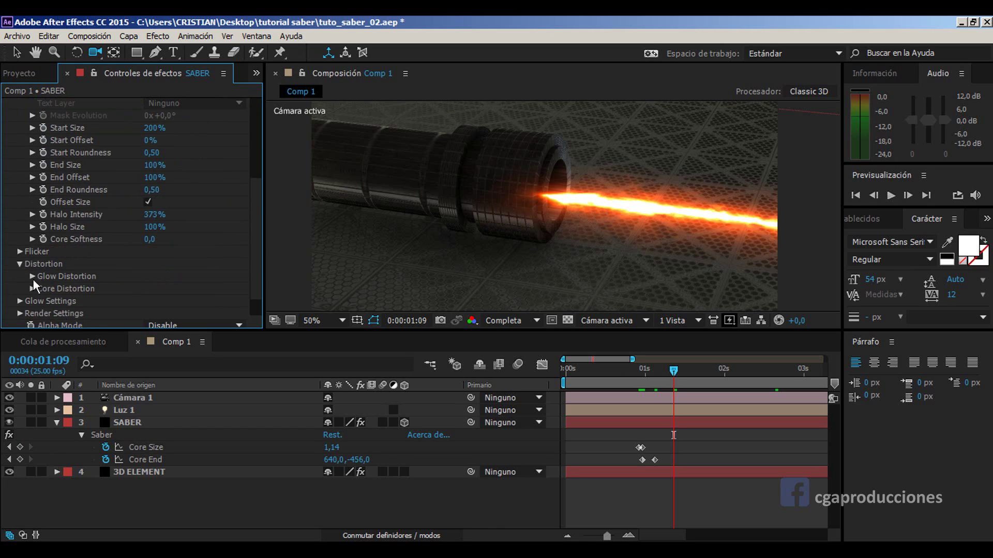
click(33, 277)
scroll(126, 232, down, 4)
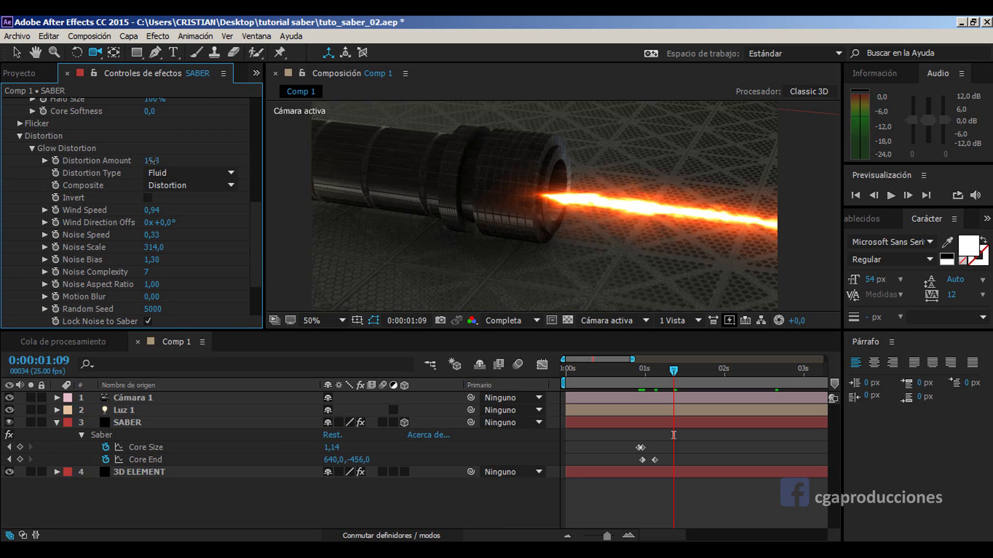
Step: Test a stronger Glow Distortion Amount, then undo it back to 15,3
drag(157, 164, 217, 171)
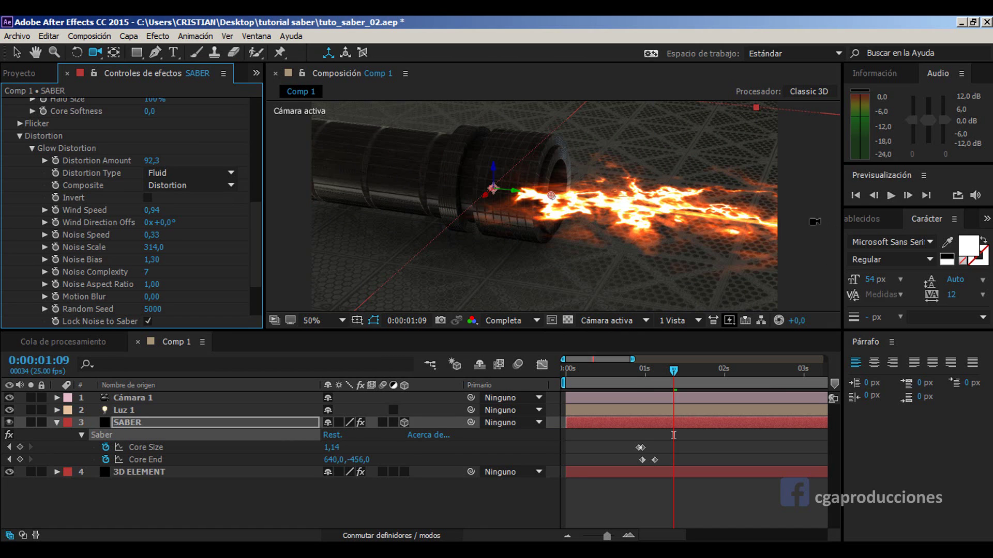
key(ctrl+z)
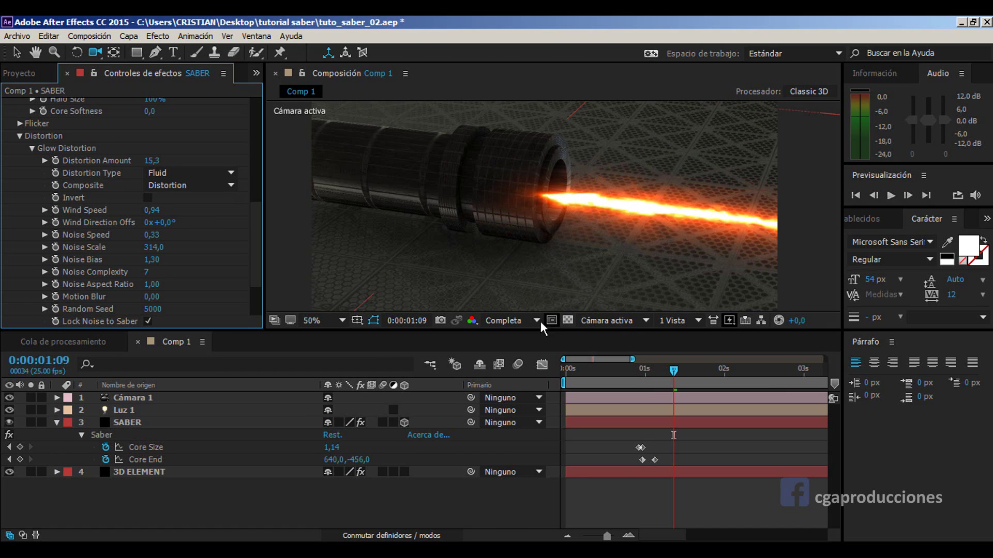
click(135, 423)
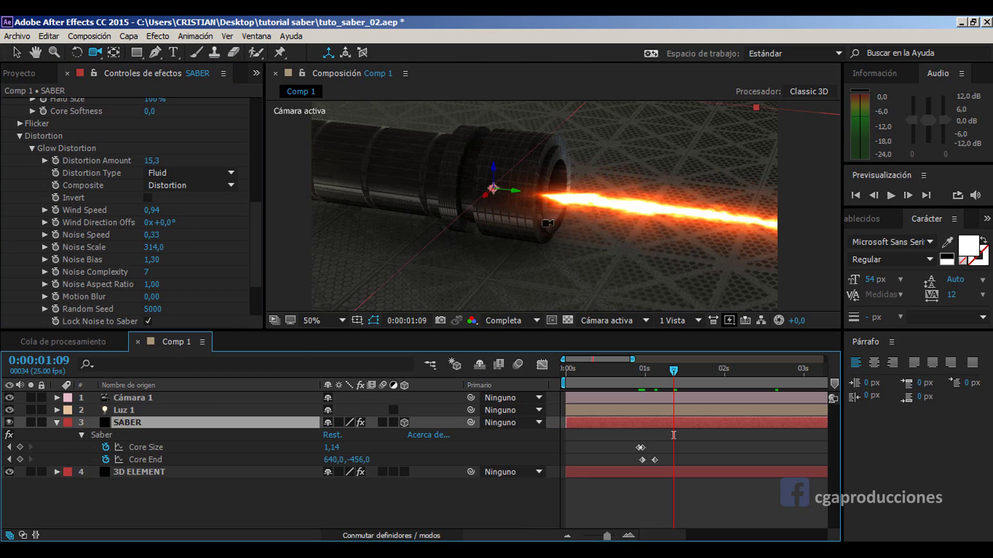
Step: Duplicate the SABER layer, set the top copy's Y Orientation to 269°, and orbit to inspect
key(ctrl+d)
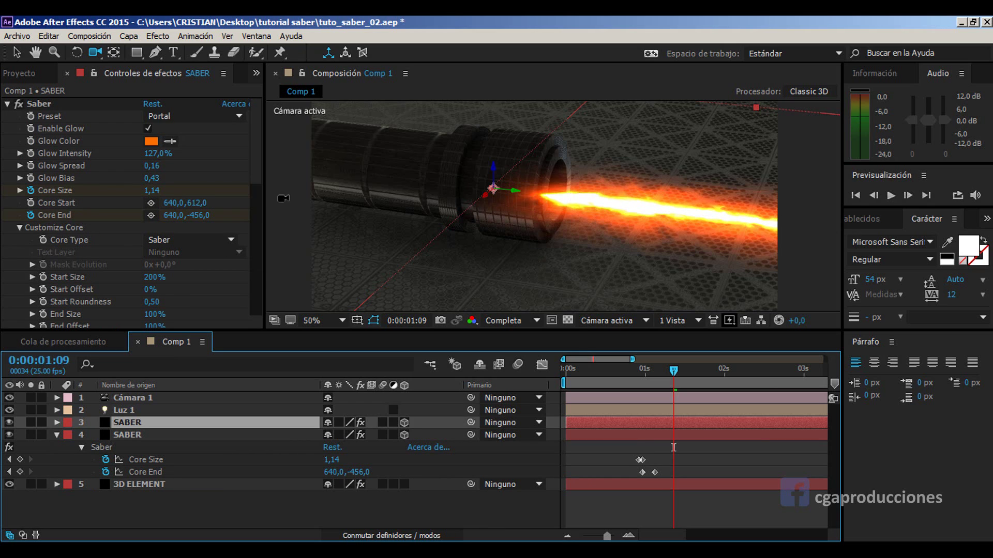
click(57, 423)
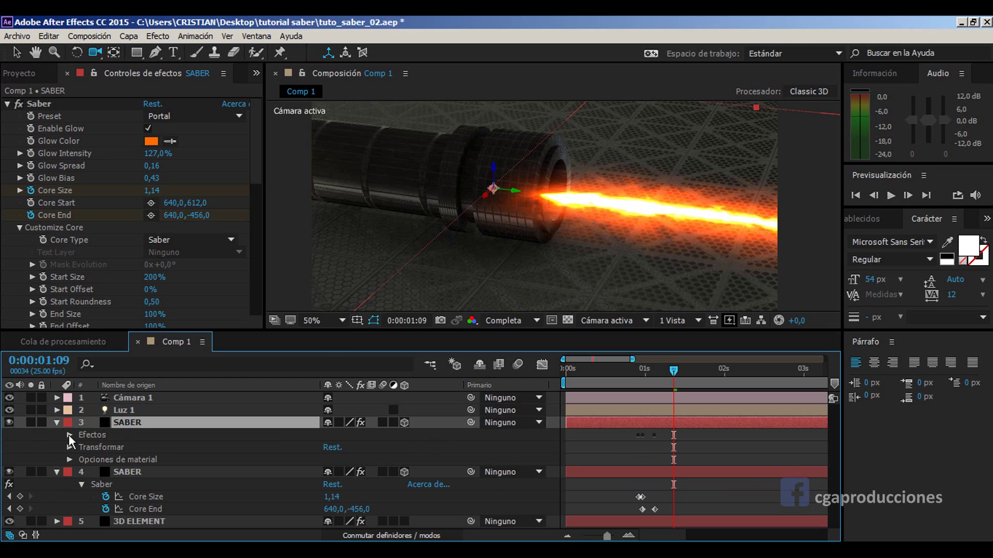
click(69, 447)
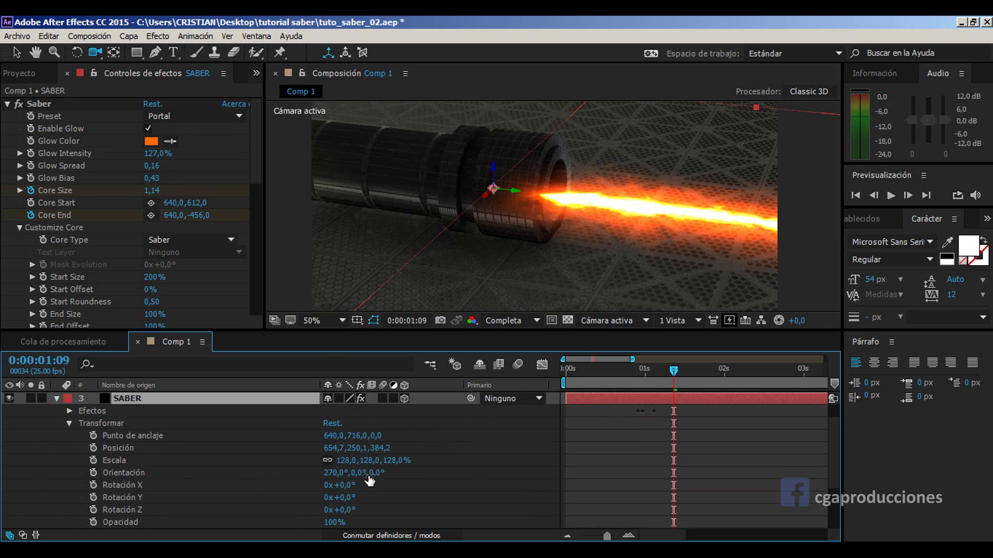
drag(354, 473, 257, 493)
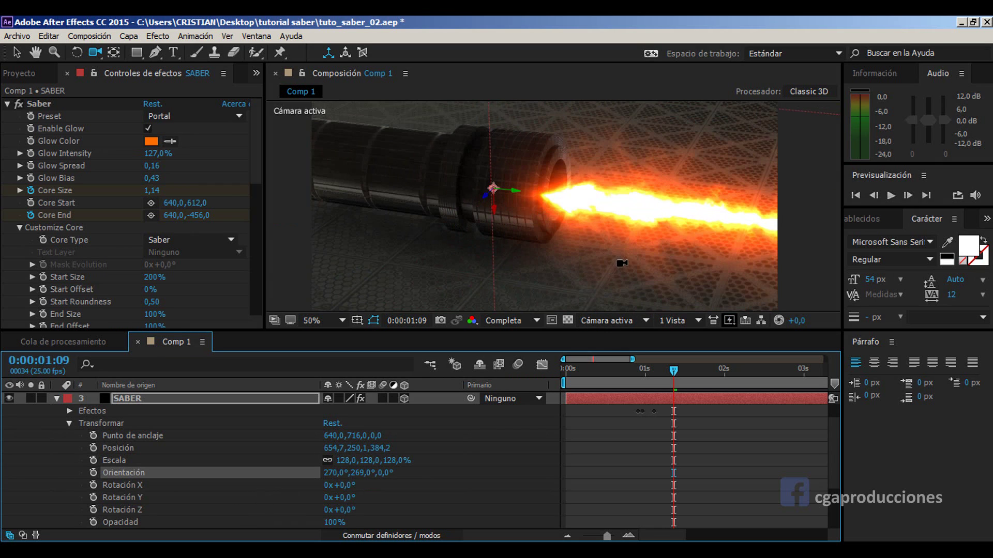
mouse_move(530, 257)
mouse_down()
mouse_move(549, 248)
mouse_move(550, 270)
mouse_move(581, 274)
mouse_move(585, 250)
mouse_move(580, 268)
mouse_up()
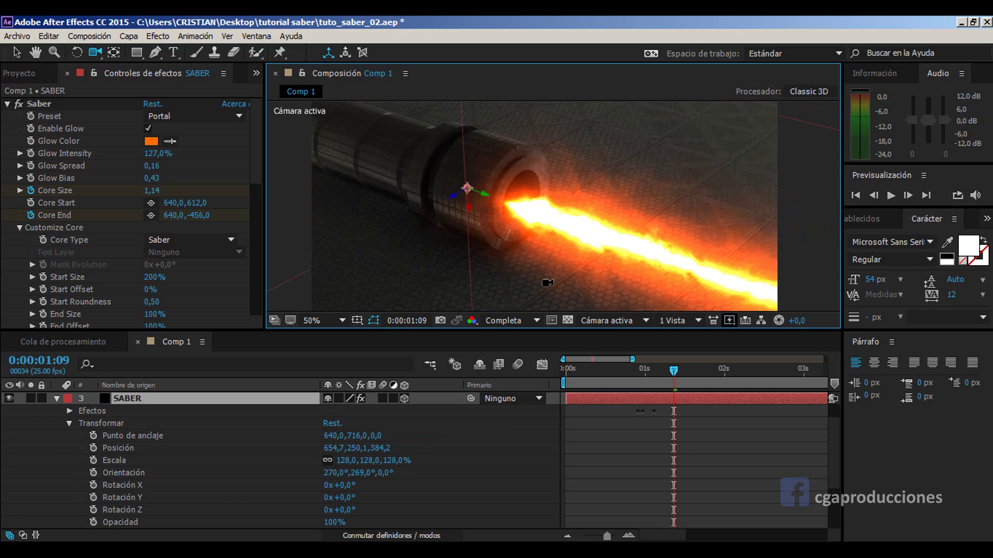
mouse_move(581, 269)
mouse_down()
mouse_move(648, 217)
mouse_move(609, 243)
mouse_up()
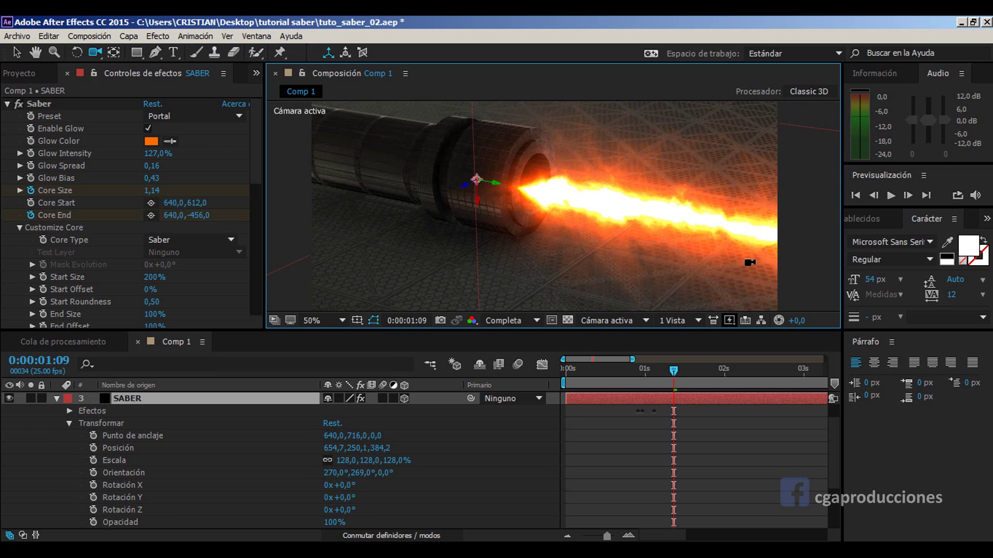
Step: At 0:00:01:07, lower the second SABER blade's Glow Bias to 0,05
key(u)
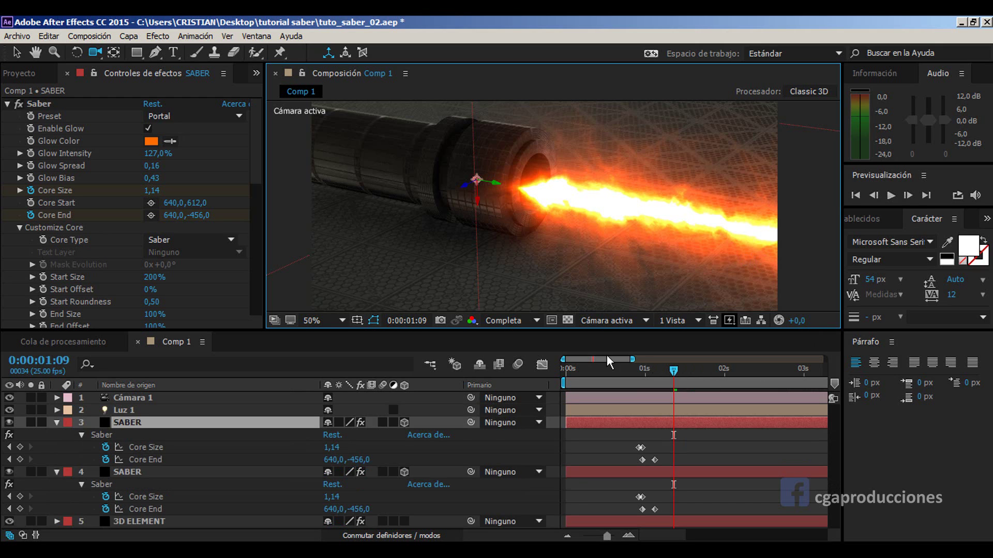
drag(666, 374, 666, 374)
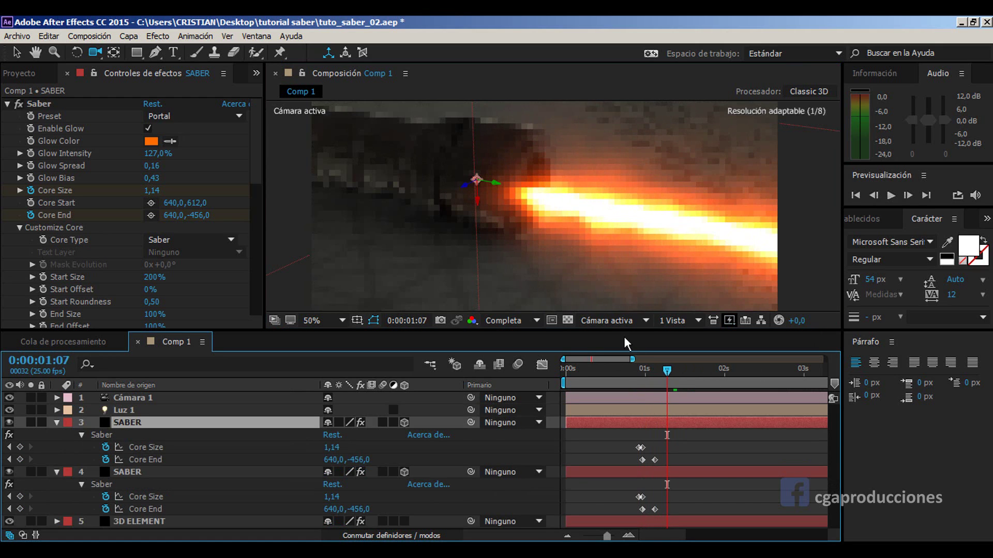
click(159, 472)
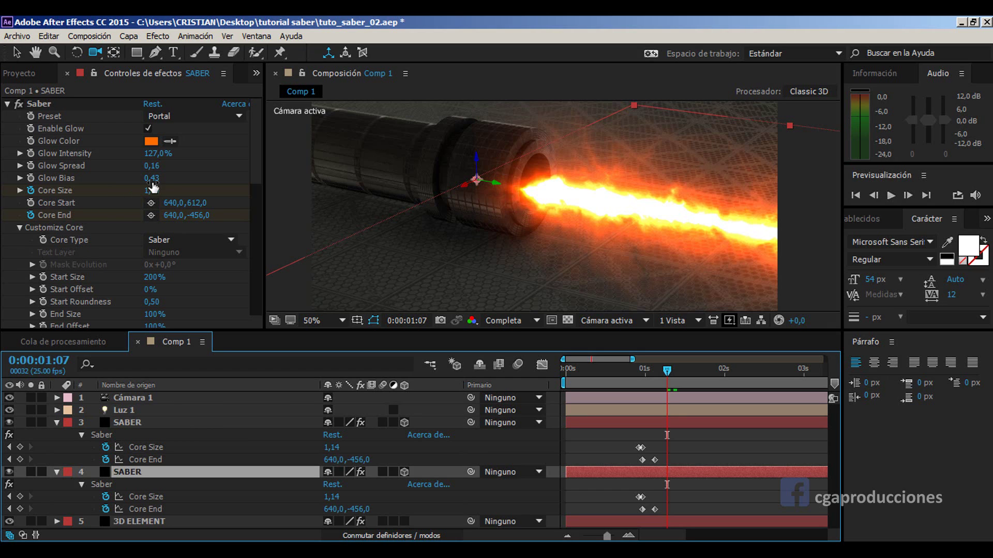
drag(151, 178, 131, 190)
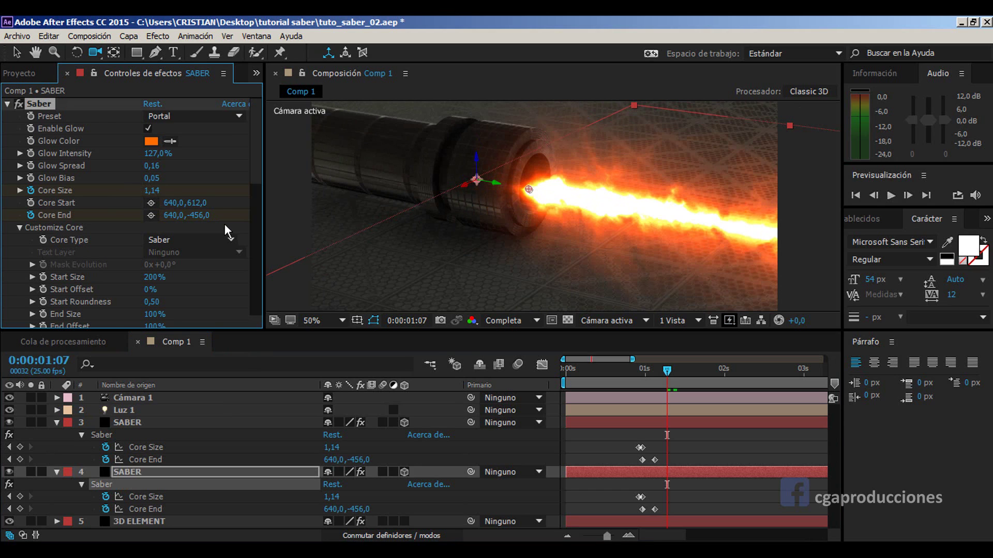
Step: Set the lower blade's Core Size to 1,00 at 0:00:01:07 and at 0:00:00:24
click(151, 190)
text(1)
key(Return)
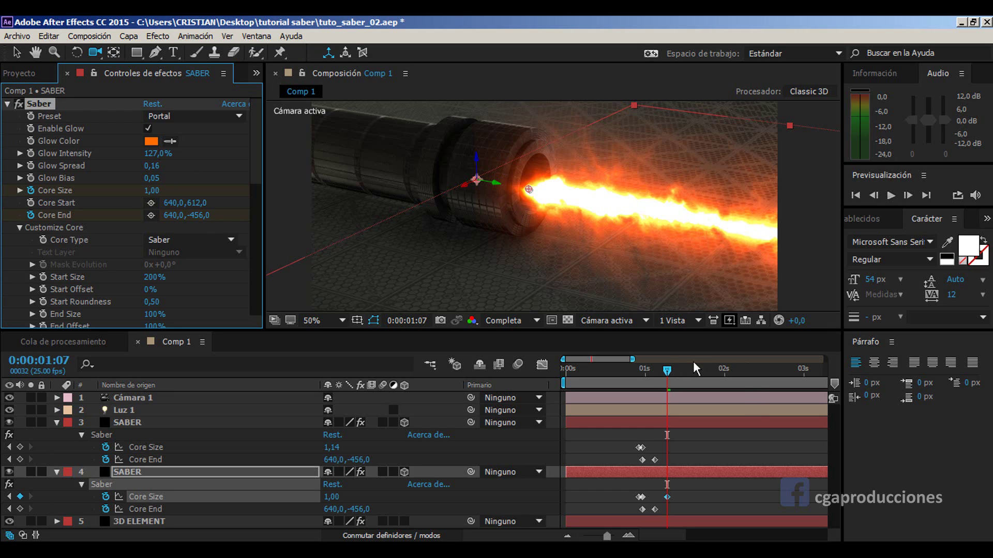
click(644, 369)
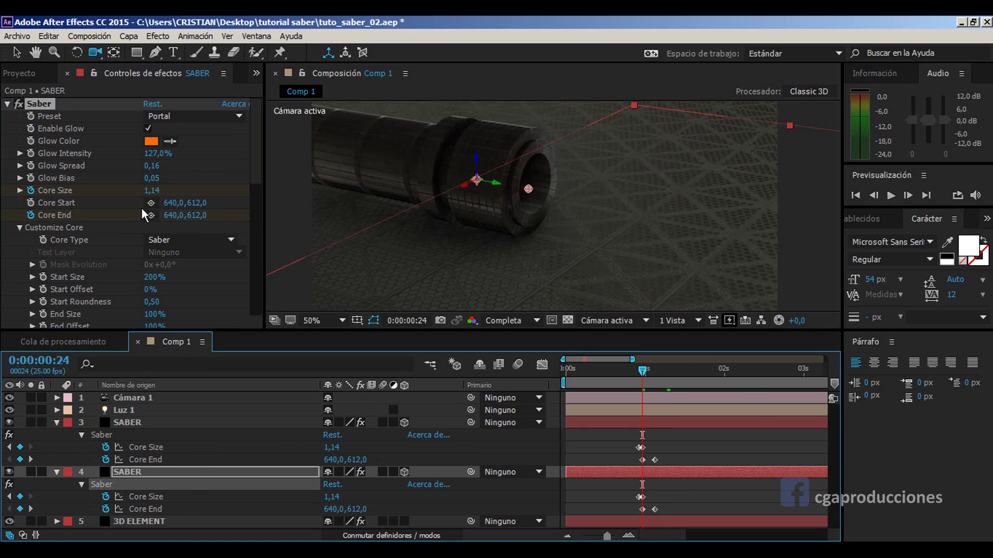
click(151, 190)
text(1)
key(Return)
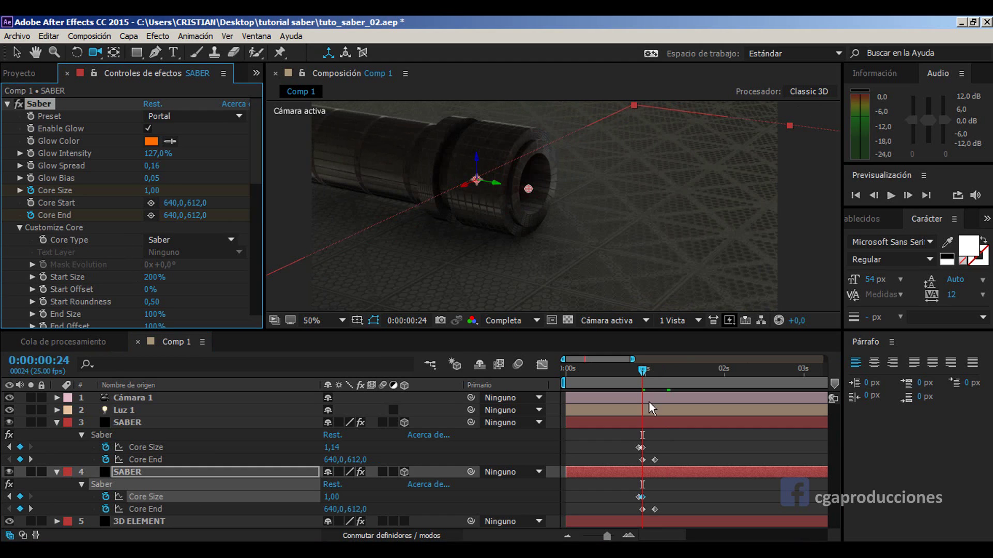
Step: Give the upper SABER layer a starting Core Size of 0,50 and 1,00 at 0:00:01:08
click(641, 448)
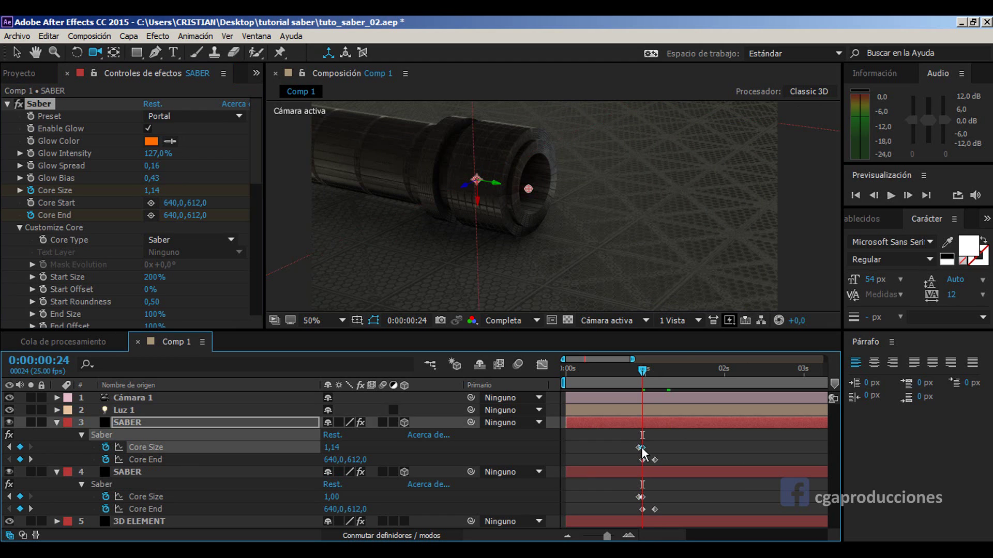
click(152, 190)
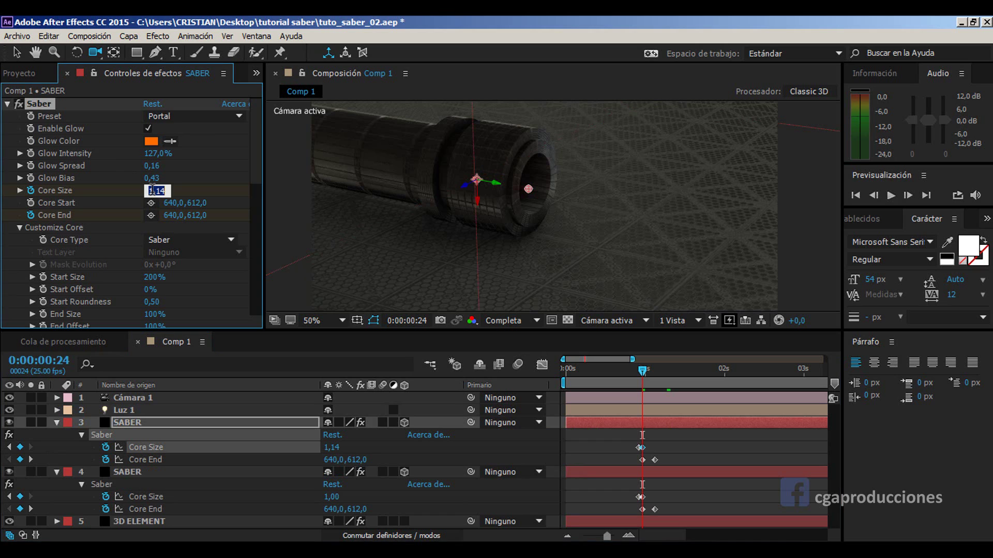
text(0,5)
key(Return)
drag(652, 370, 676, 370)
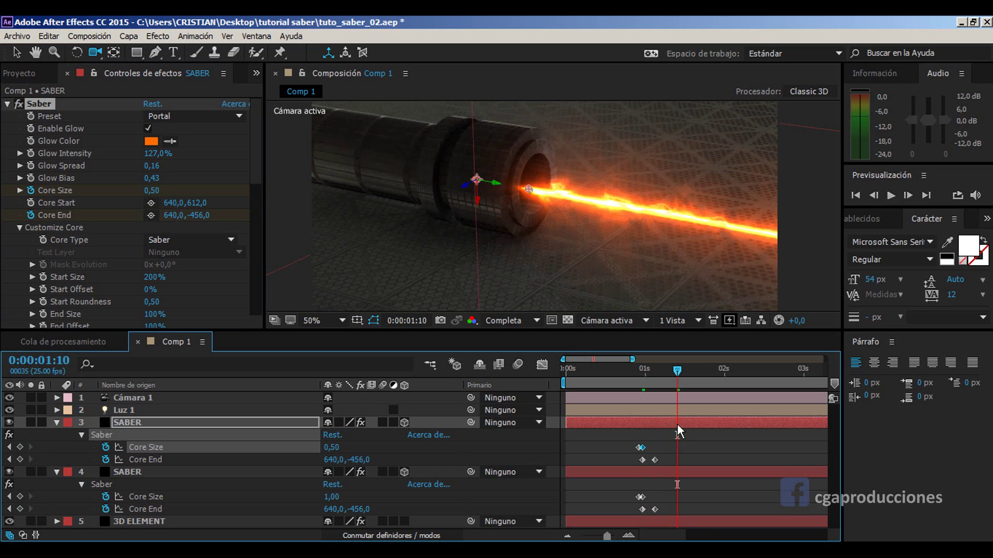
click(669, 371)
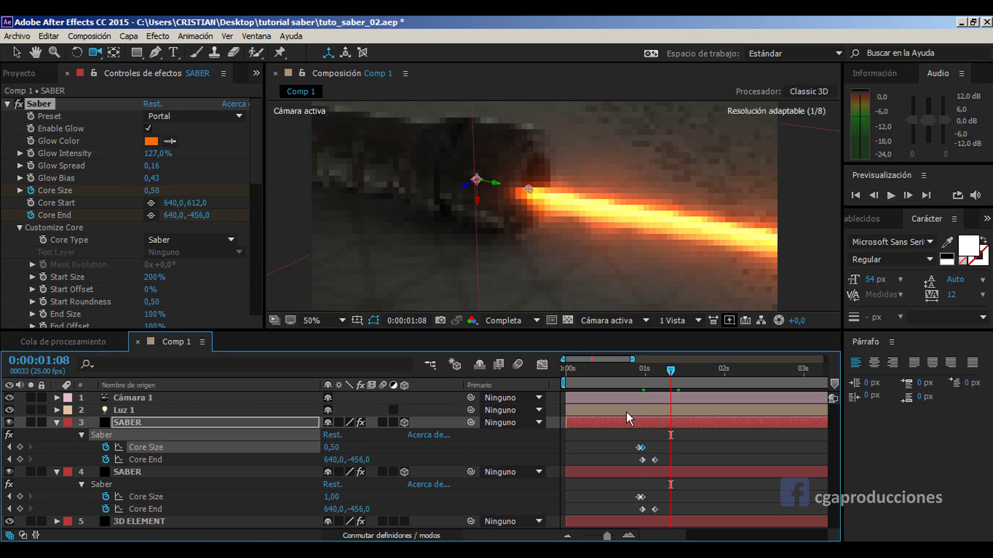
click(151, 190)
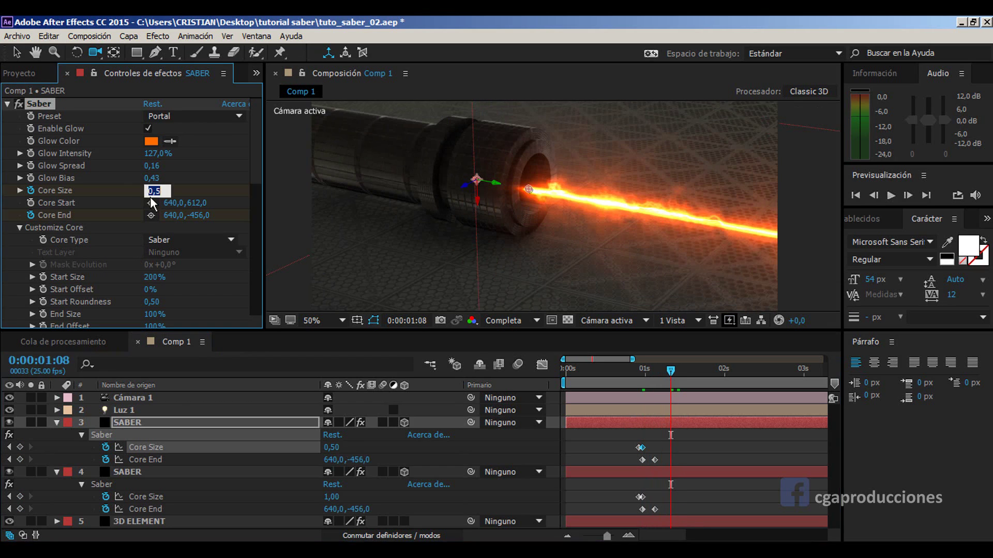
text(1)
key(Return)
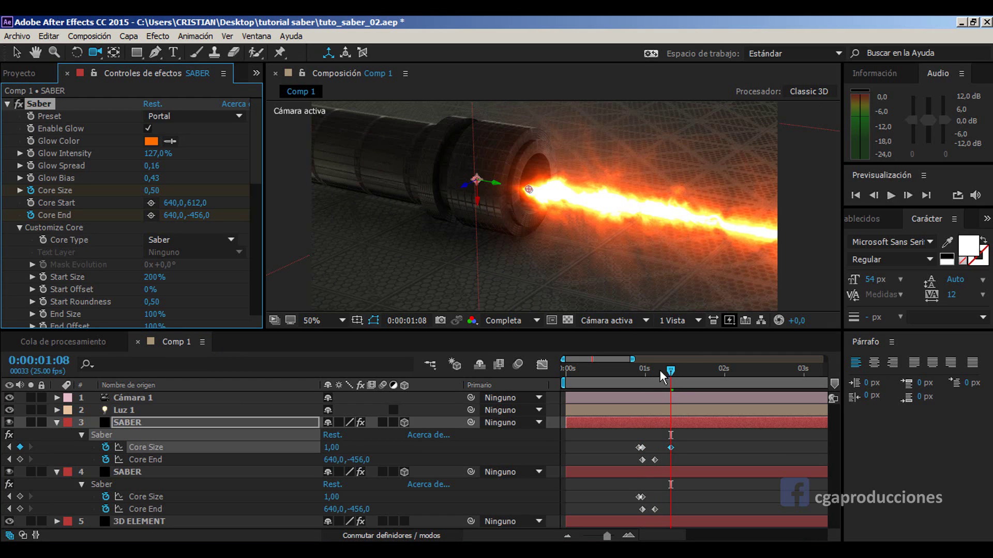
Step: Revise the upper blade's Core Size keys to 0,80 at the start and 1,00 at 0:00:01:06
drag(659, 371, 643, 368)
click(149, 190)
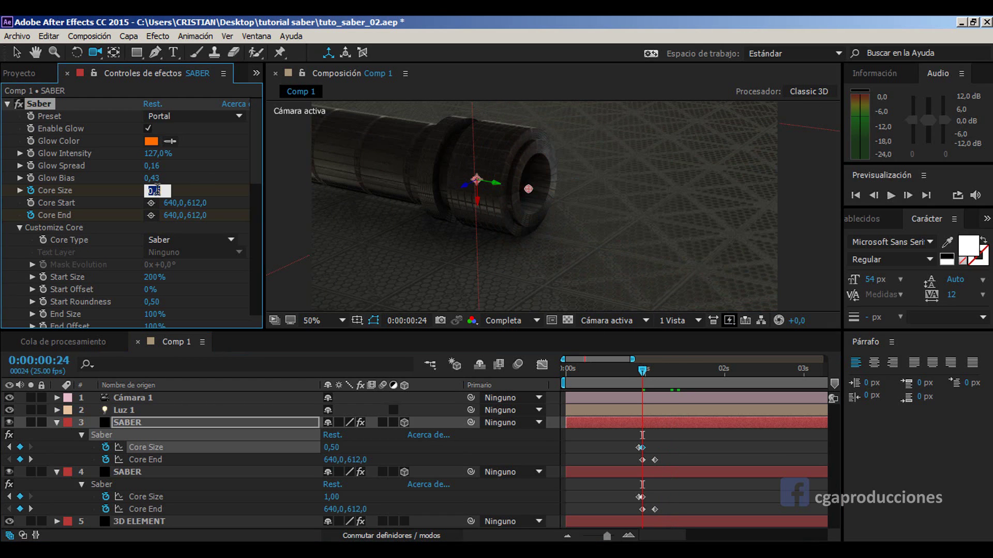
text(0,3)
key(Return)
click(663, 371)
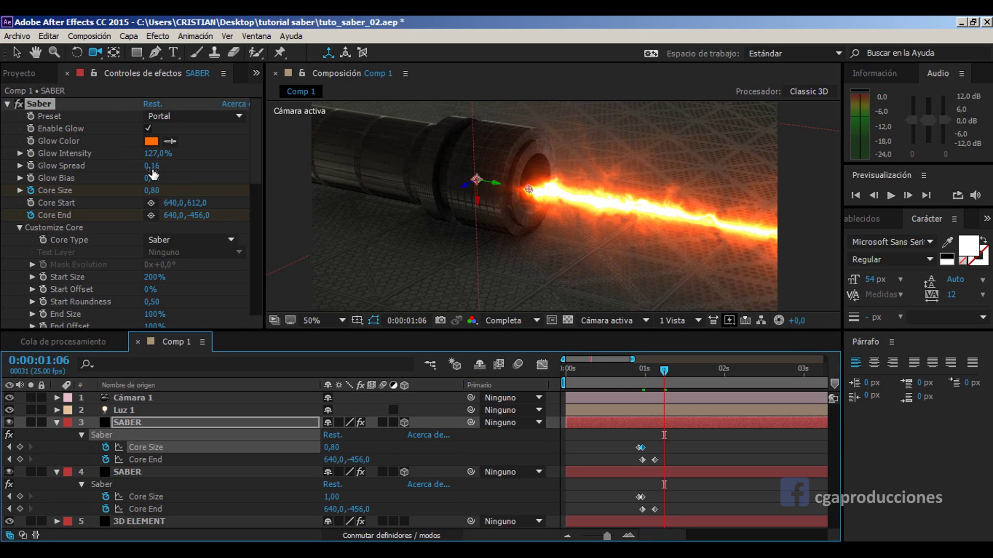
click(149, 191)
text(1,)
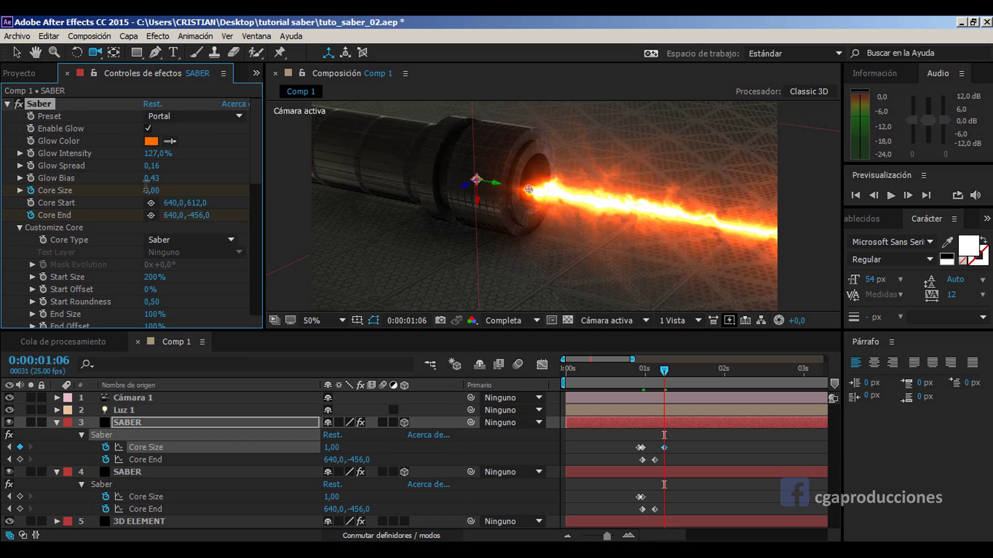
key(Return)
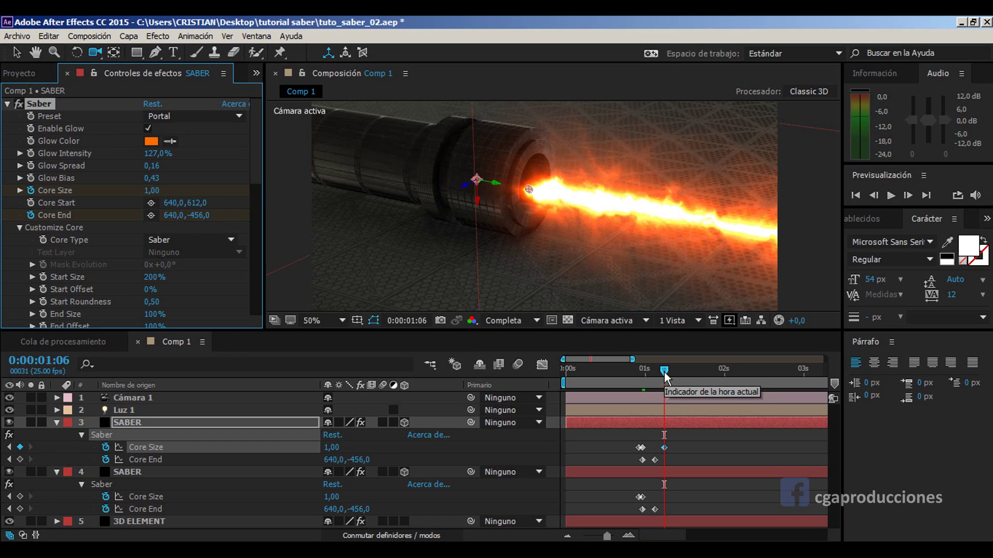
click(663, 371)
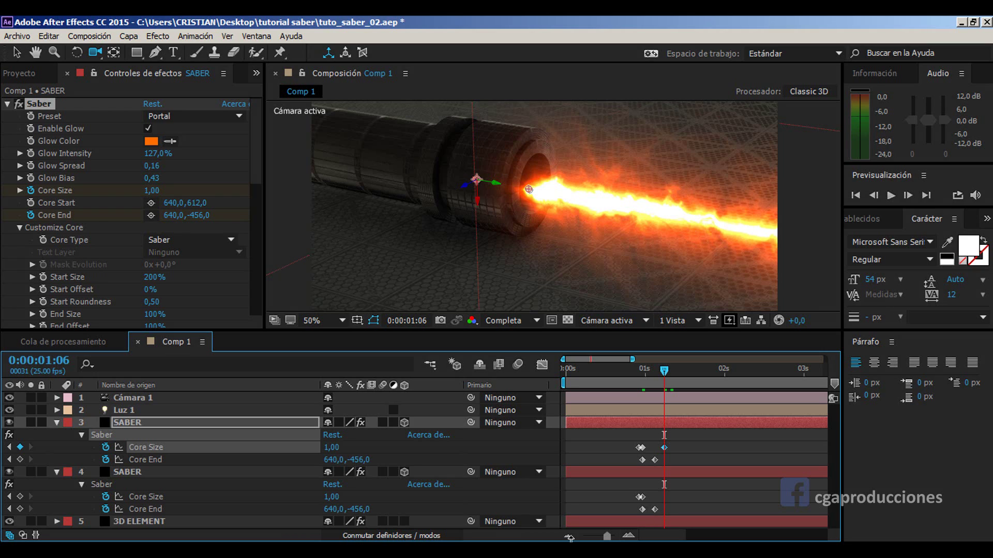
Step: Shift the upper layer's last Core Size keyframe one frame earlier and scrub through the extension
drag(607, 536, 610, 537)
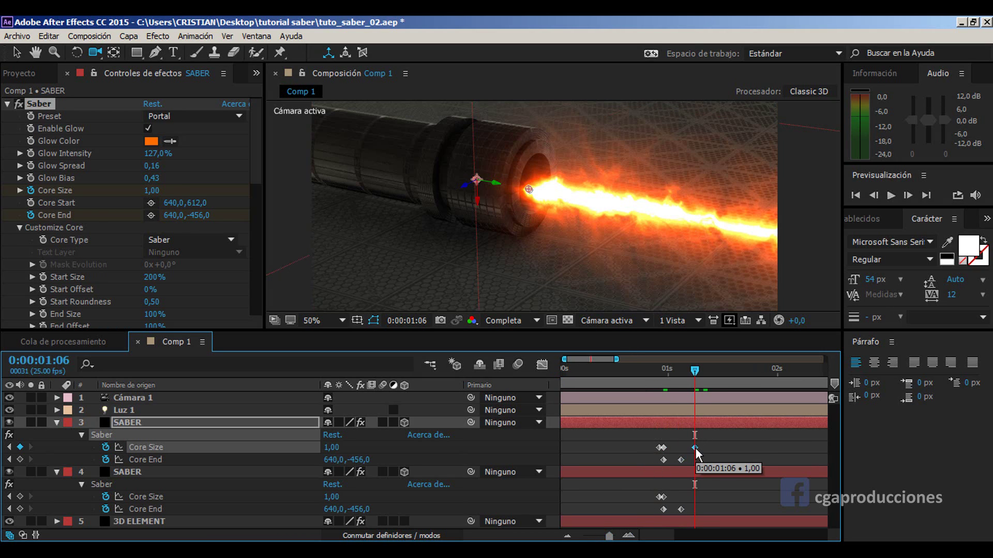
drag(696, 448, 663, 452)
mouse_move(656, 371)
mouse_down()
mouse_move(698, 379)
mouse_move(680, 386)
mouse_up()
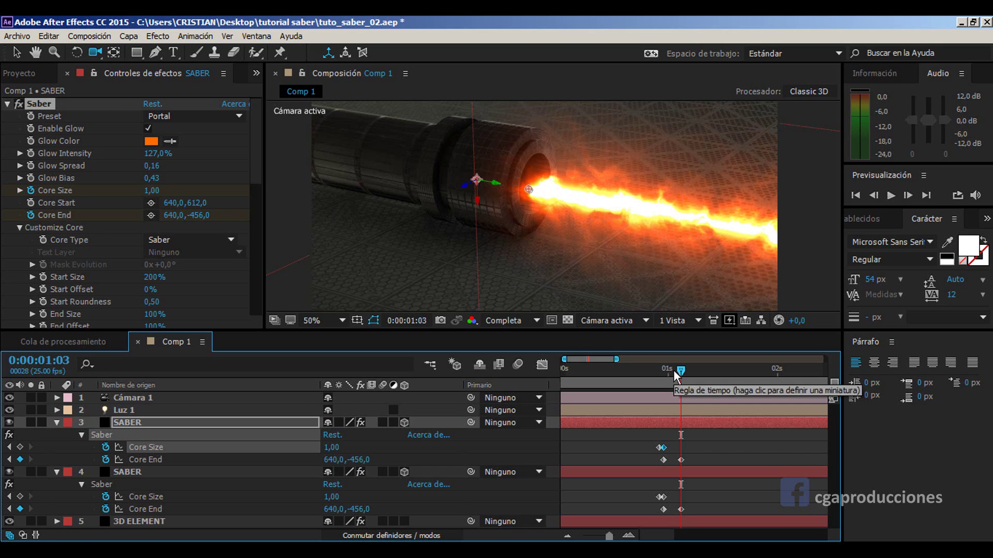
mouse_move(672, 380)
mouse_down()
mouse_move(662, 374)
mouse_move(684, 378)
mouse_up()
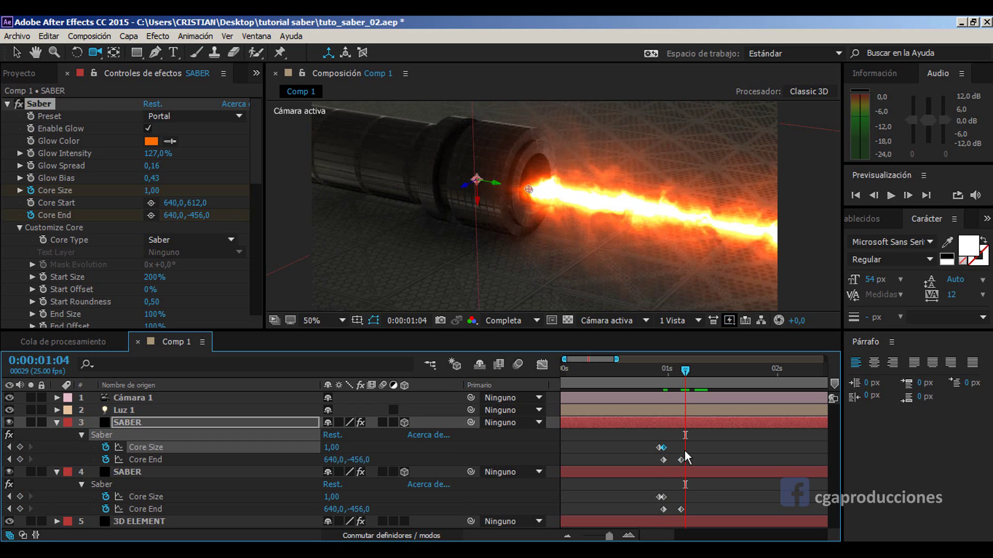
mouse_move(672, 370)
mouse_down()
mouse_move(771, 389)
mouse_move(777, 399)
mouse_up()
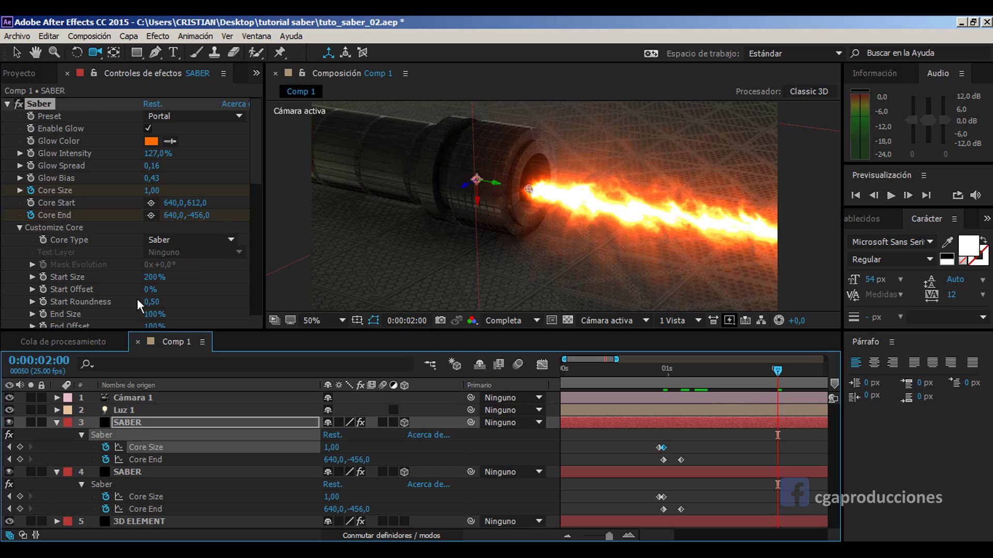
Step: Set the upper saber's Glow Distortion Amount to 20,0
scroll(147, 256, down, 3)
scroll(55, 244, down, 2)
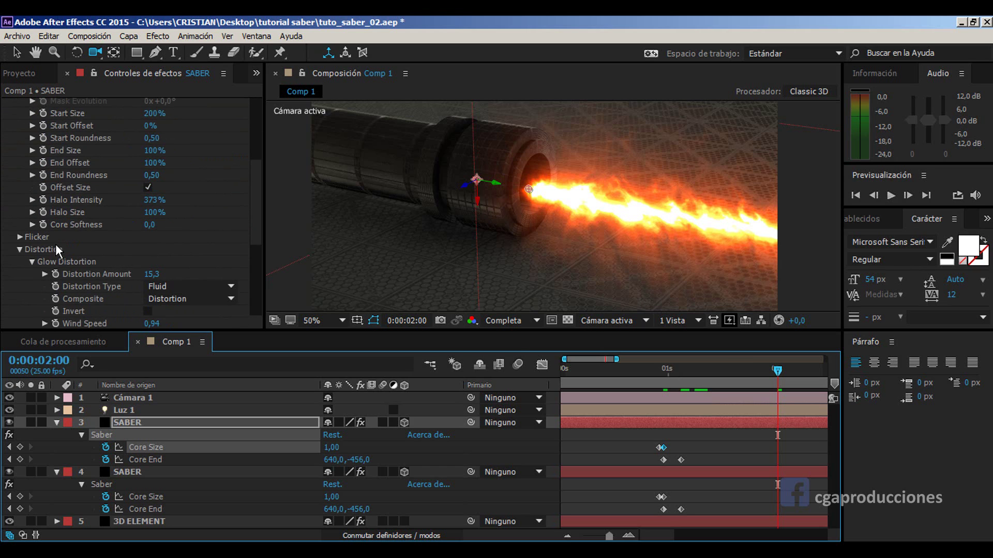
drag(151, 274, 163, 351)
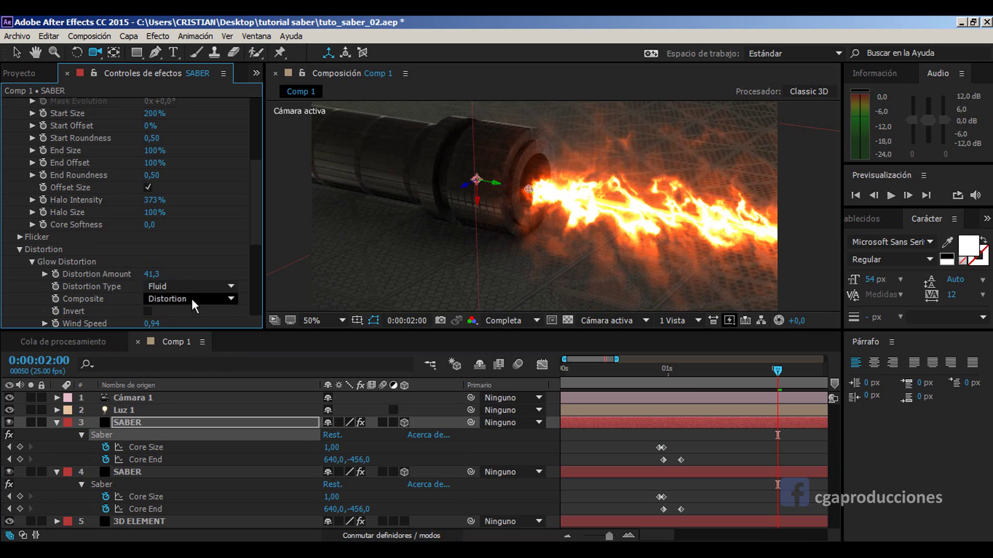
click(154, 275)
text(20)
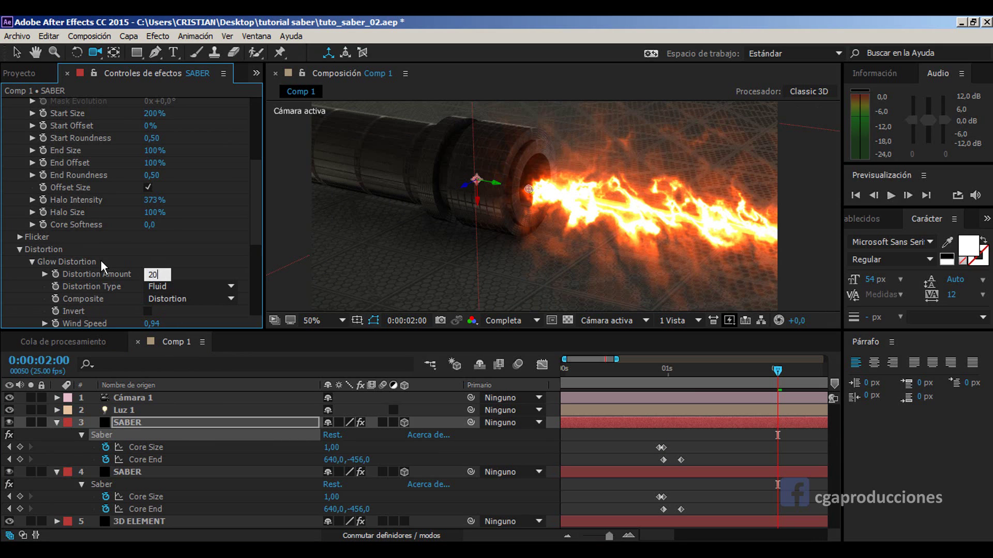
key(Return)
Step: Check the distorted blade, move the work-area start slightly later, and play a preview
scroll(176, 275, down, 5)
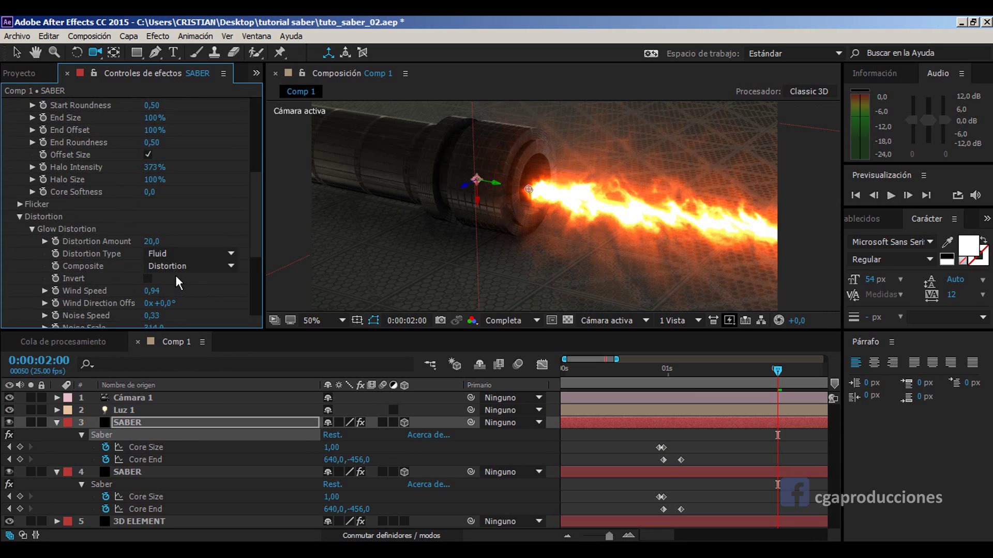
click(658, 372)
drag(651, 373, 685, 374)
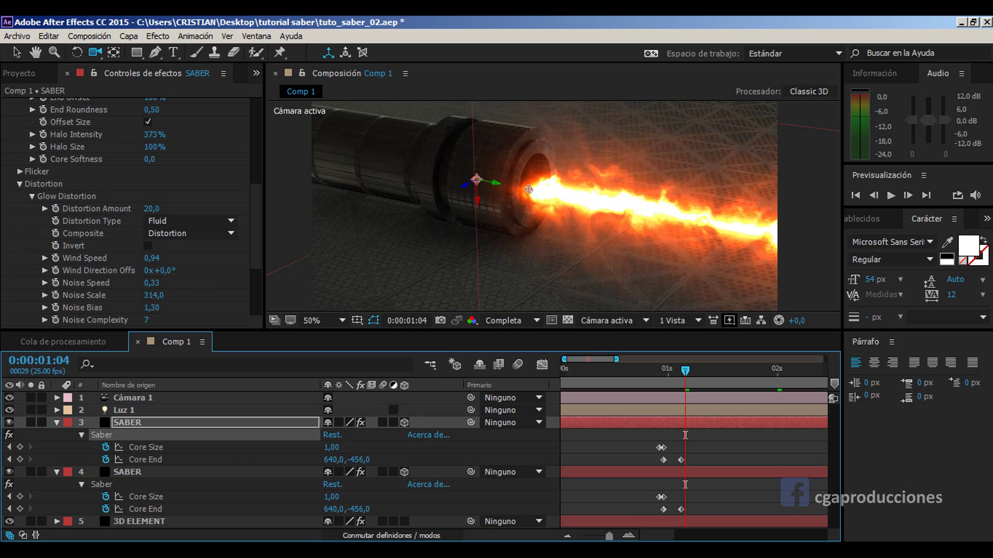
drag(609, 535, 594, 536)
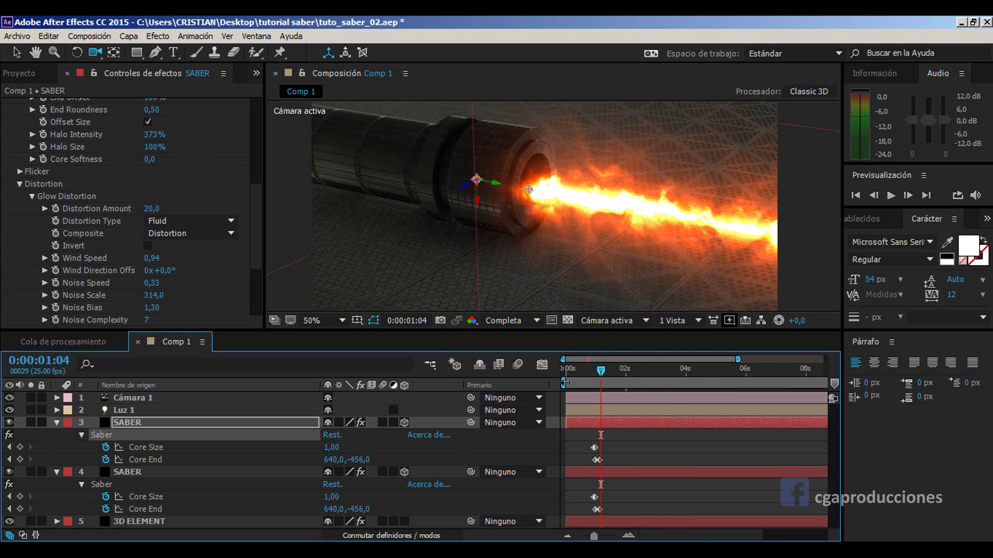
drag(568, 384, 584, 383)
key(space)
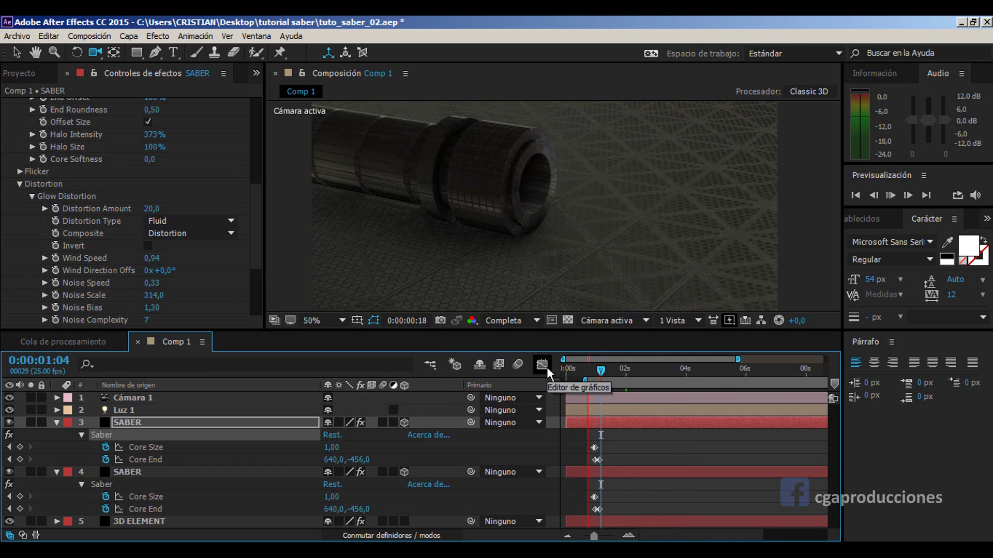
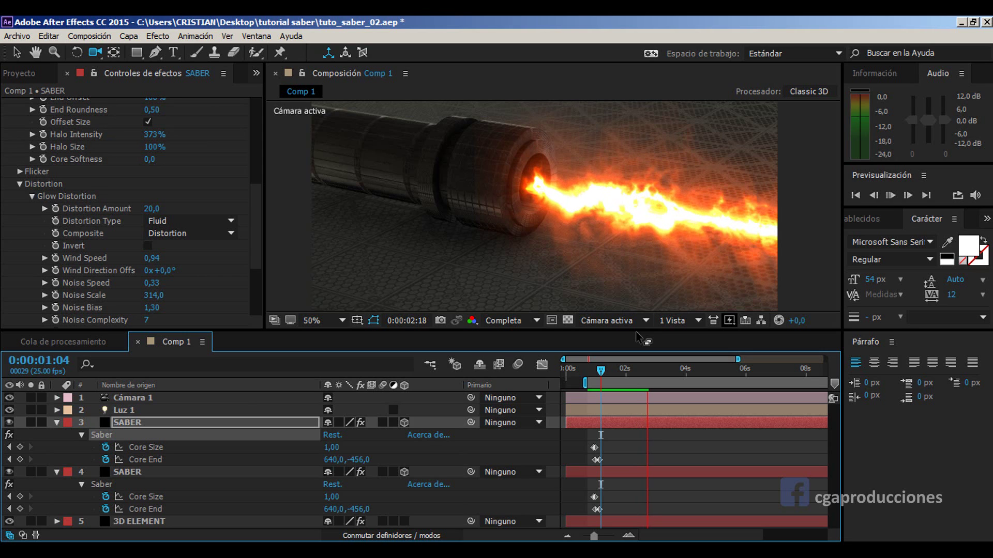
Step: Preview the blade ignition and park the playhead at frame 0:00:01:07
click(605, 374)
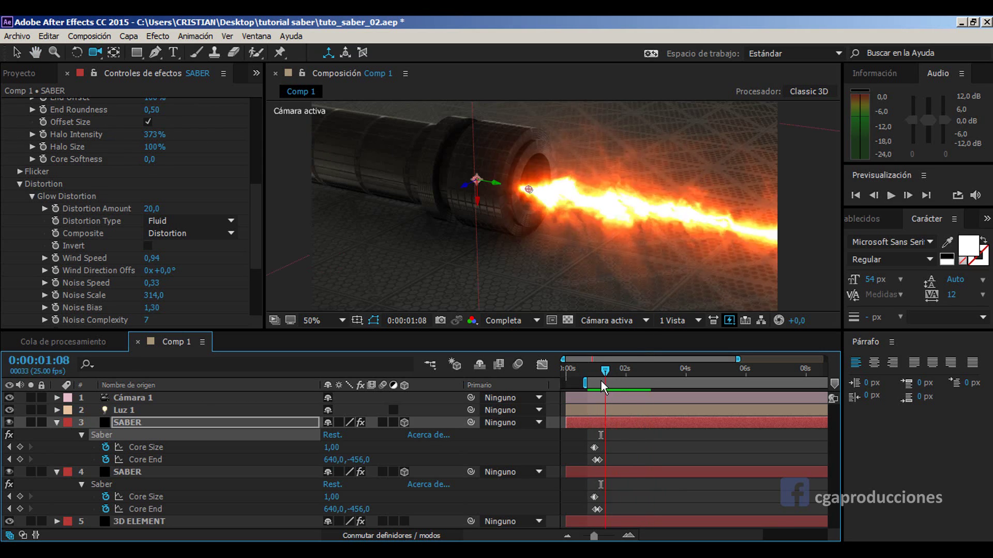
click(596, 381)
key(space)
drag(596, 372, 587, 373)
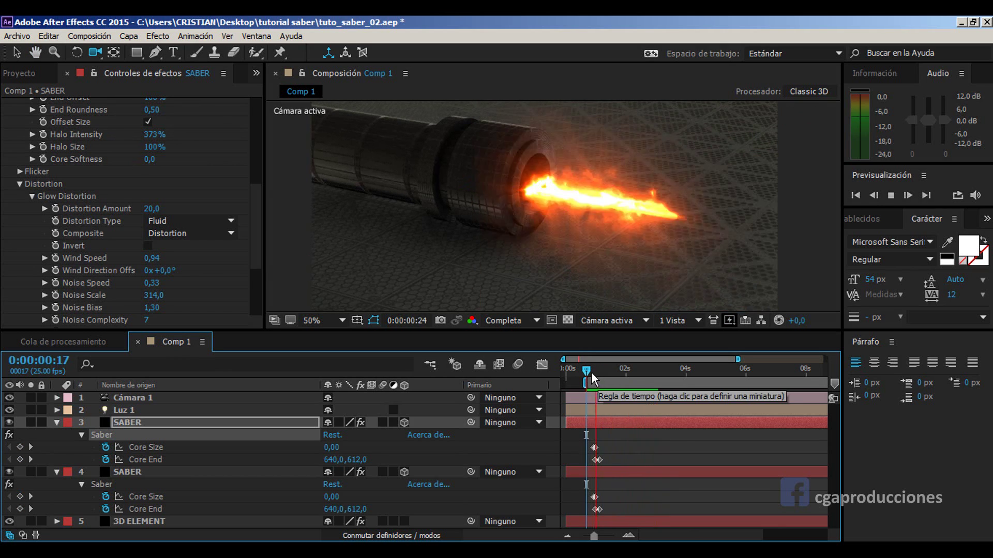
drag(623, 370, 611, 370)
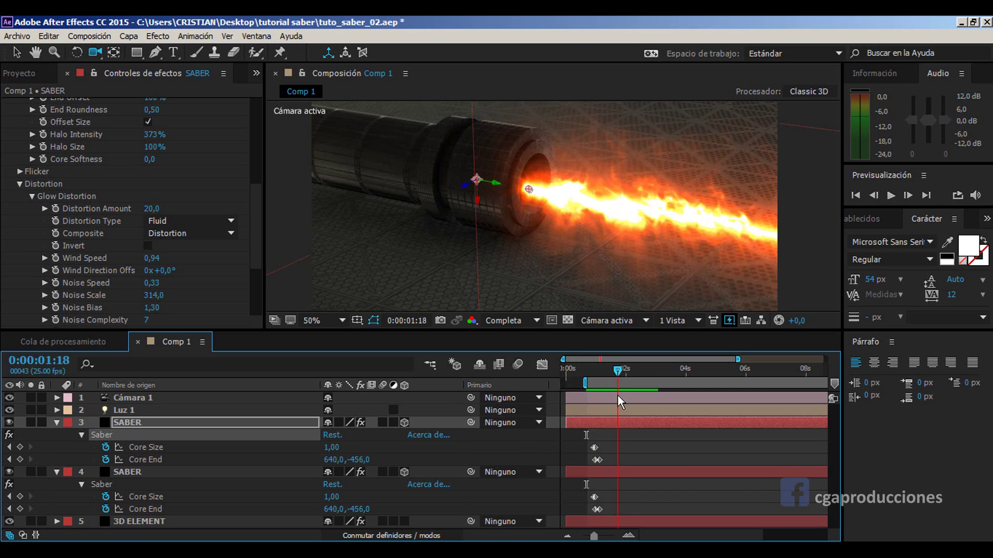
key(Page_Up)
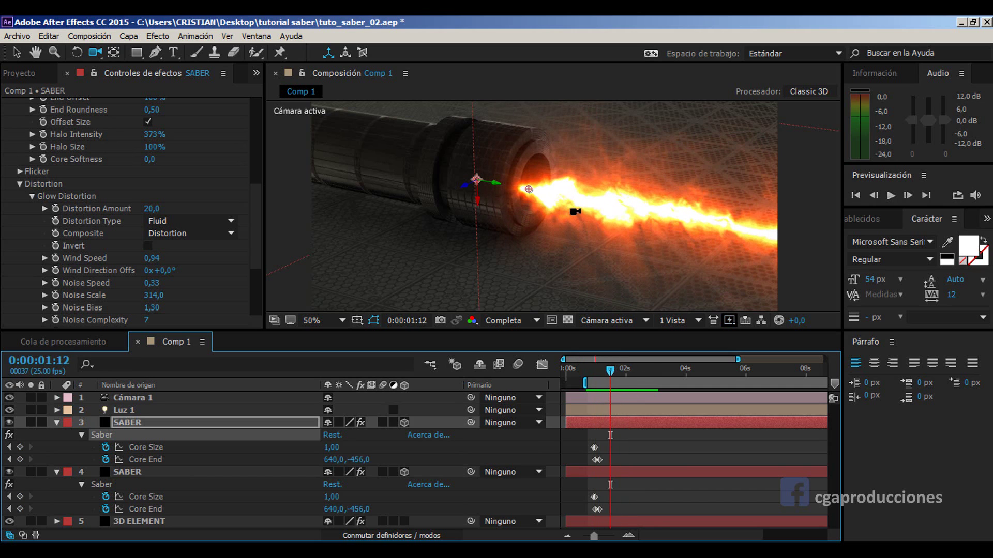
key(Page_Up)
key(Page_Up)
key(Page_Up)
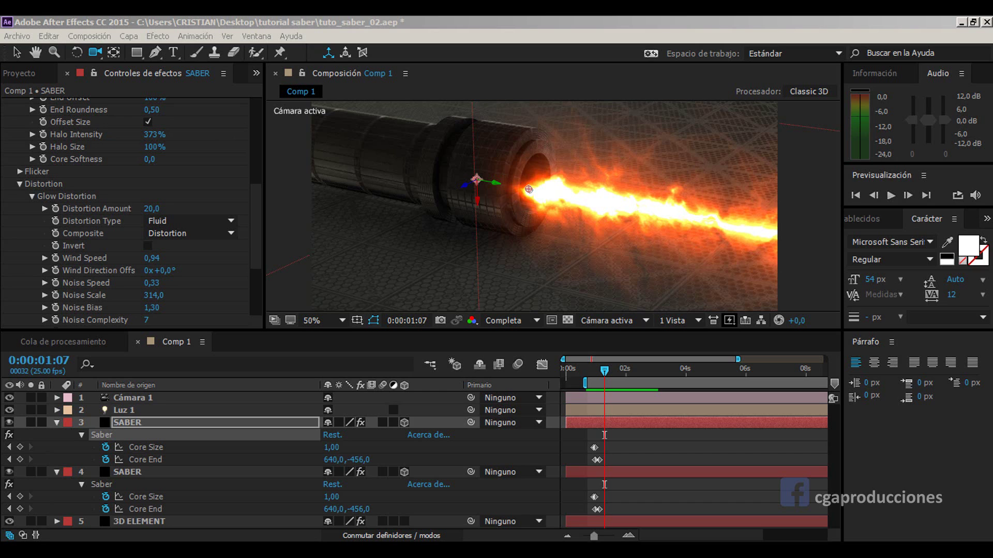
Step: Duplicate SABER layer 4, move the copy's beam lower, and bring the camera closer
click(195, 420)
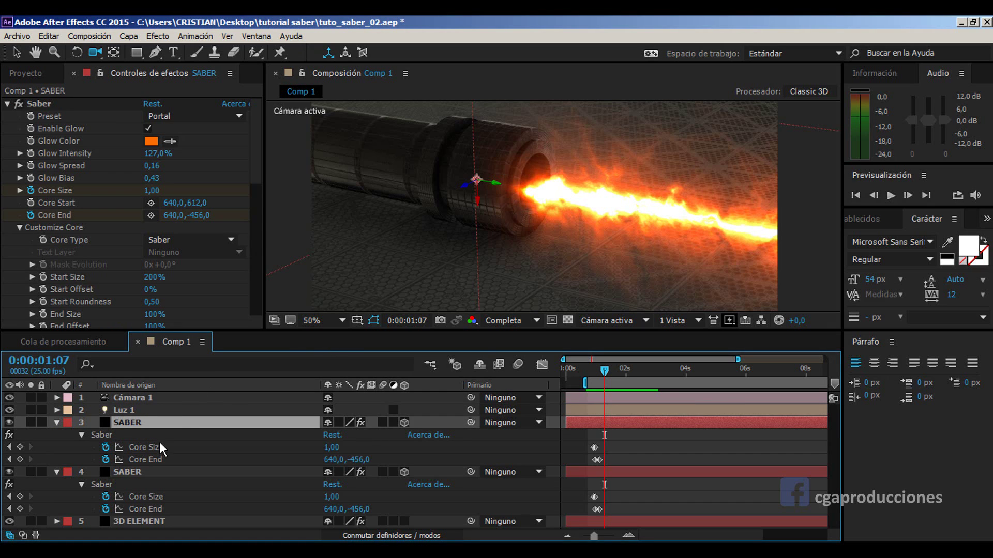
click(146, 474)
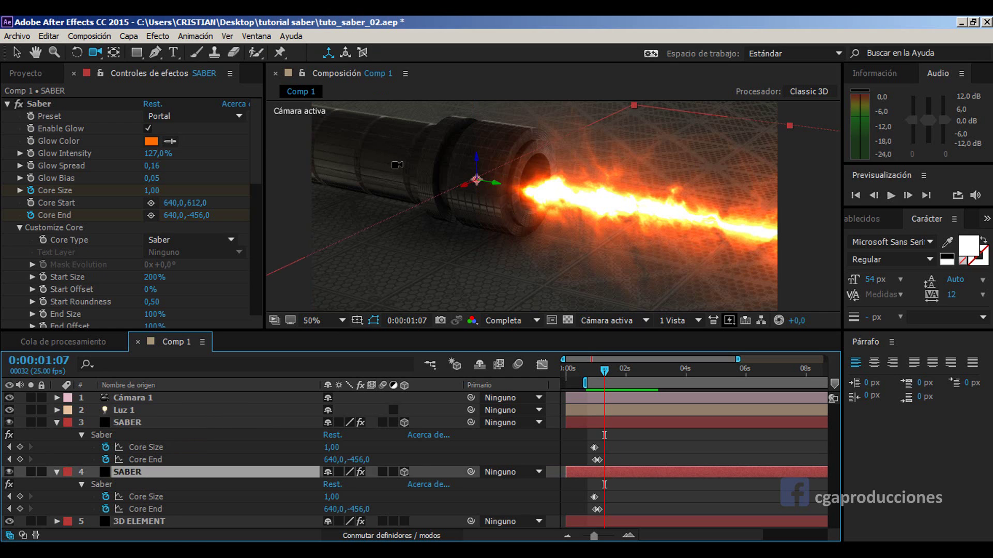
key(ctrl+d)
key(v)
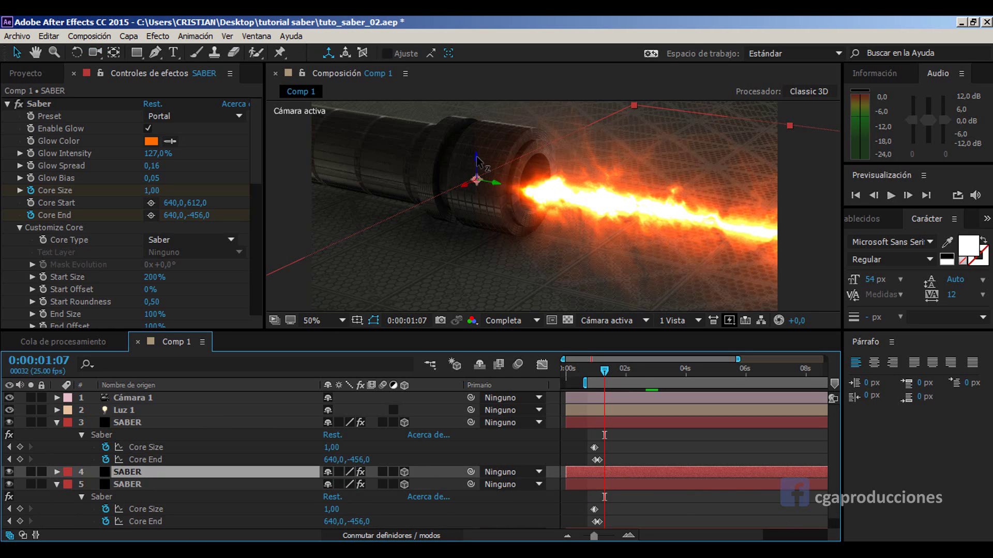
mouse_move(478, 161)
mouse_down()
mouse_move(479, 204)
mouse_move(514, 235)
mouse_up()
key(c)
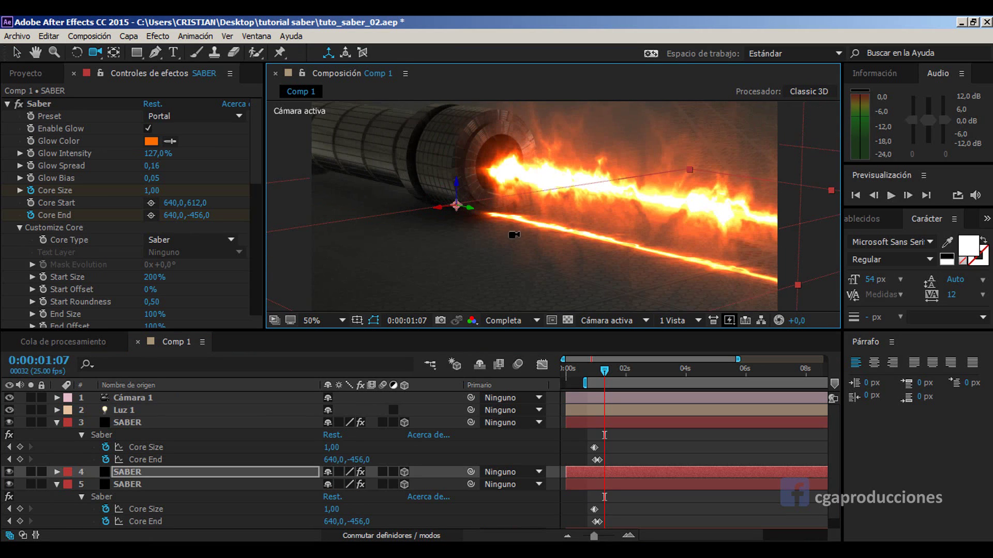
drag(445, 238, 456, 264)
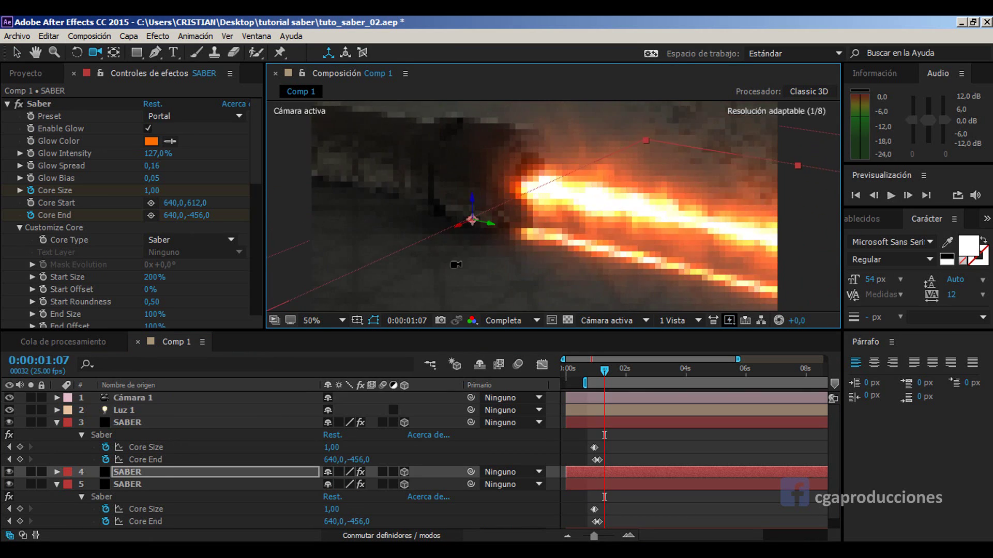
click(154, 472)
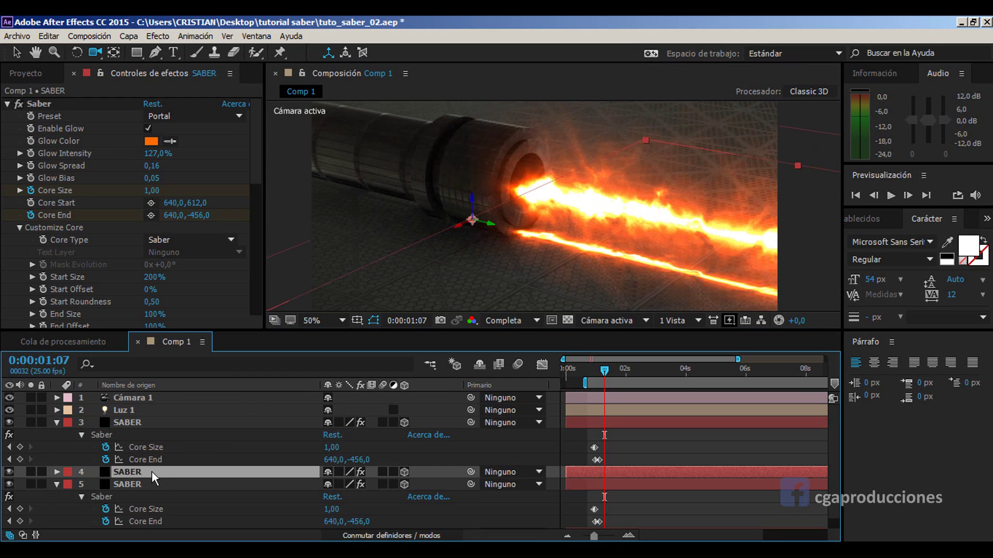
Step: Add Desenfoque rápido to SABER layer 4 with Difuminación set to 100
click(7, 105)
right_click(54, 129)
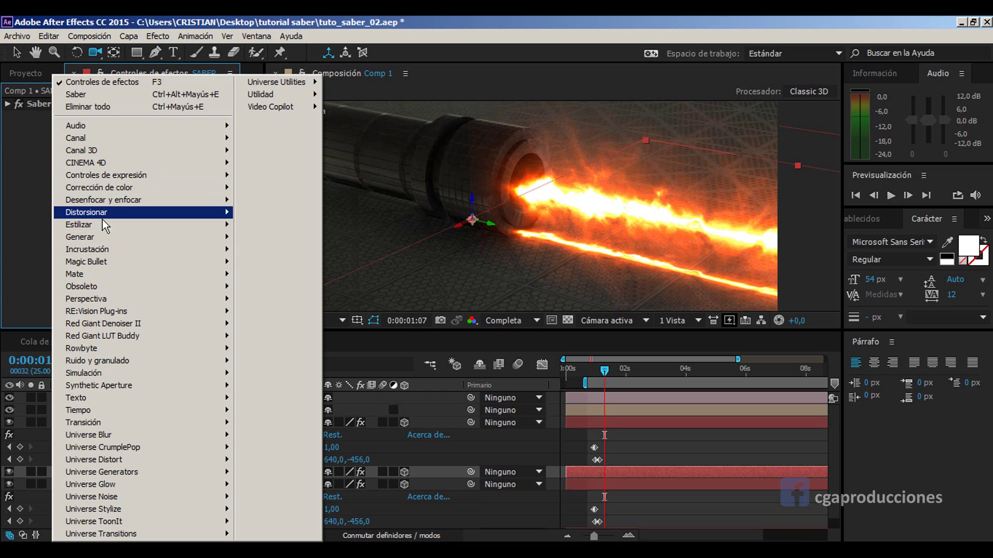
mouse_move(102, 197)
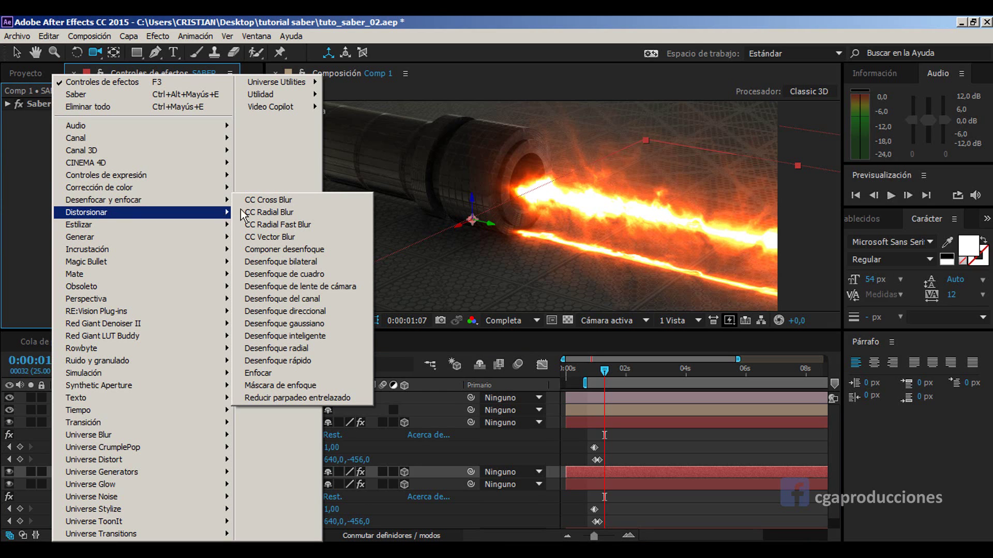
click(310, 361)
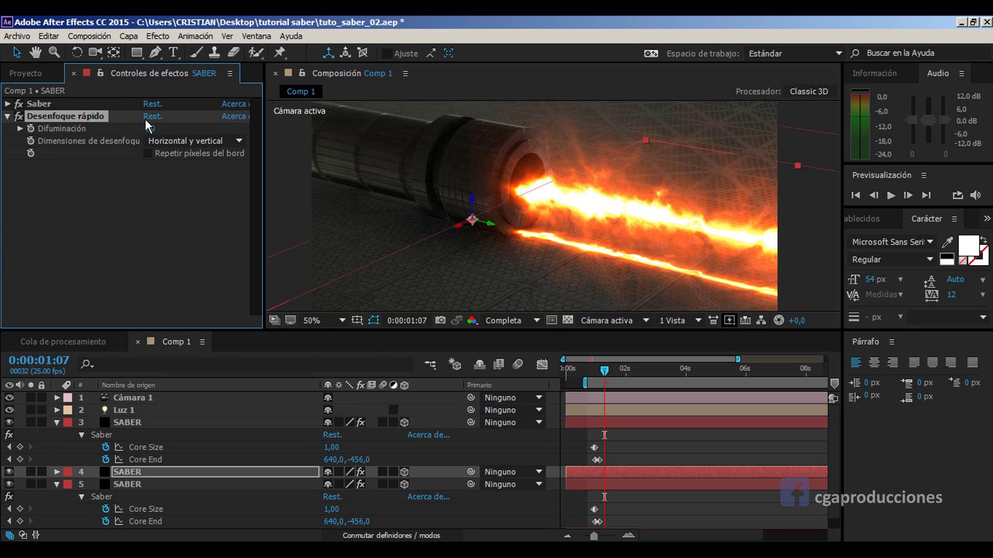
drag(150, 128, 270, 134)
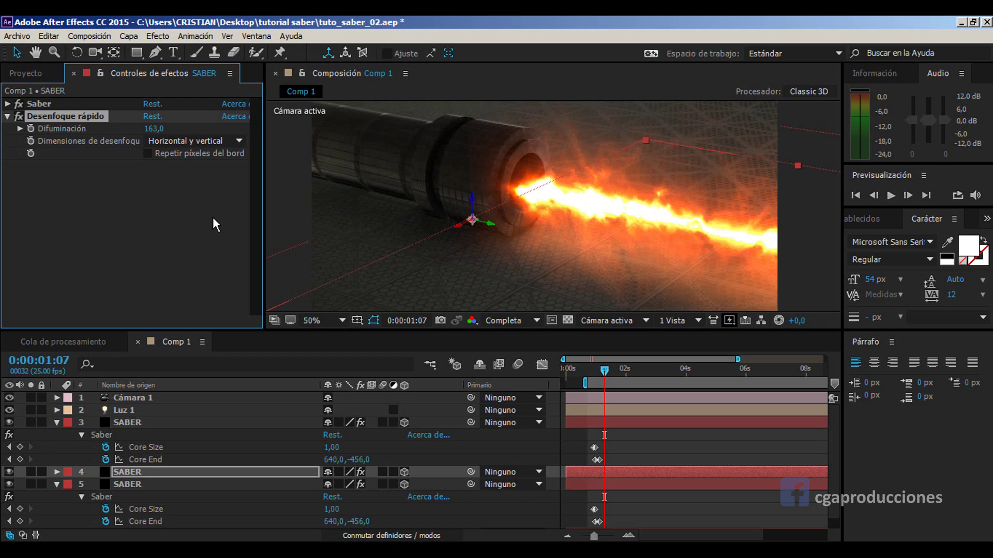
mouse_move(154, 129)
mouse_down()
mouse_move(137, 136)
mouse_move(172, 239)
mouse_up()
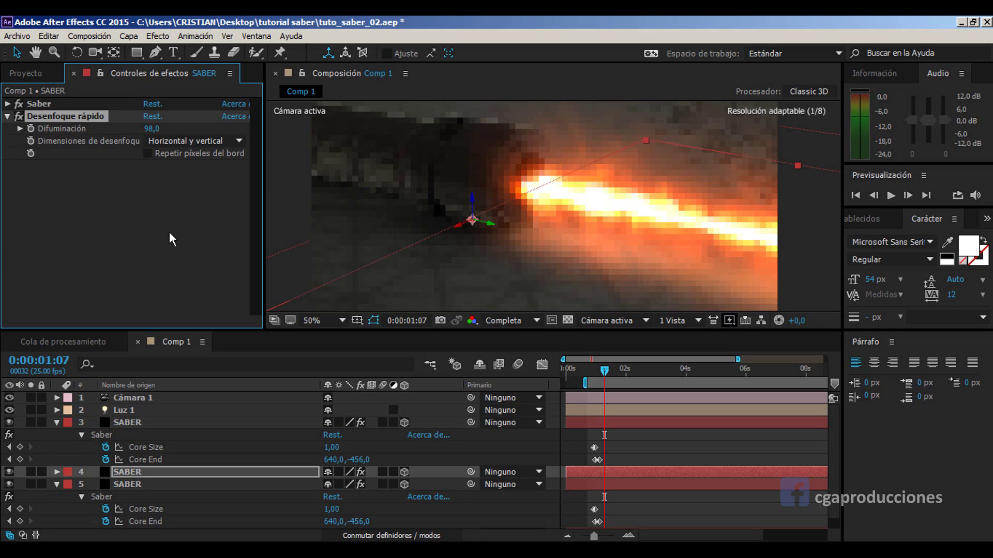
drag(155, 128, 151, 133)
click(152, 129)
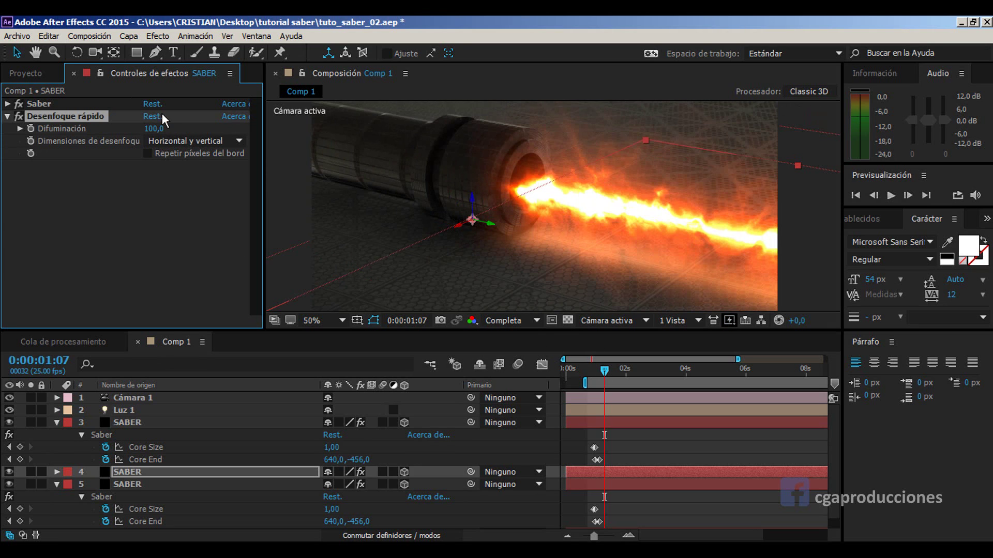
drag(604, 383, 630, 383)
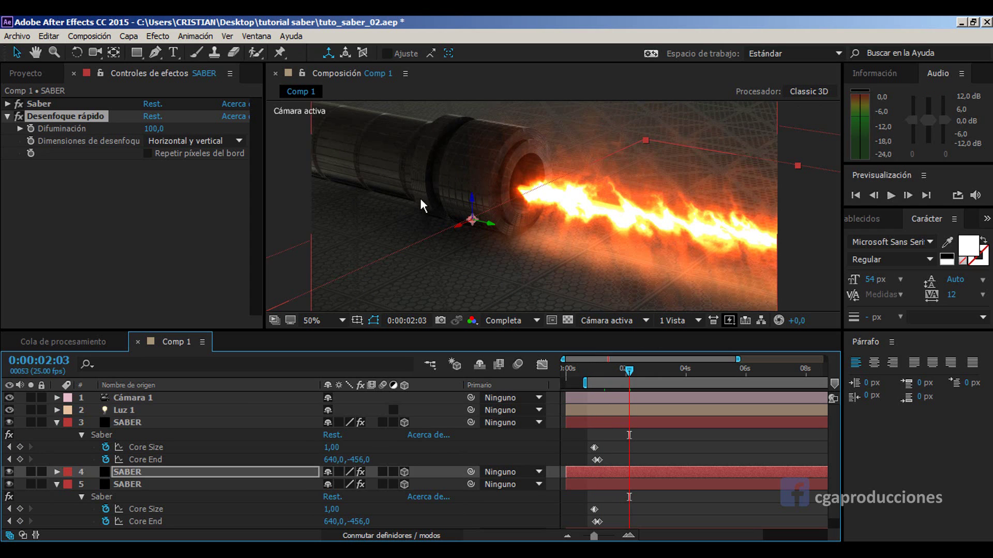
Step: Orbit and shift the camera to frame the whole hilt and fiery blade from the side
key(c)
drag(425, 196, 491, 202)
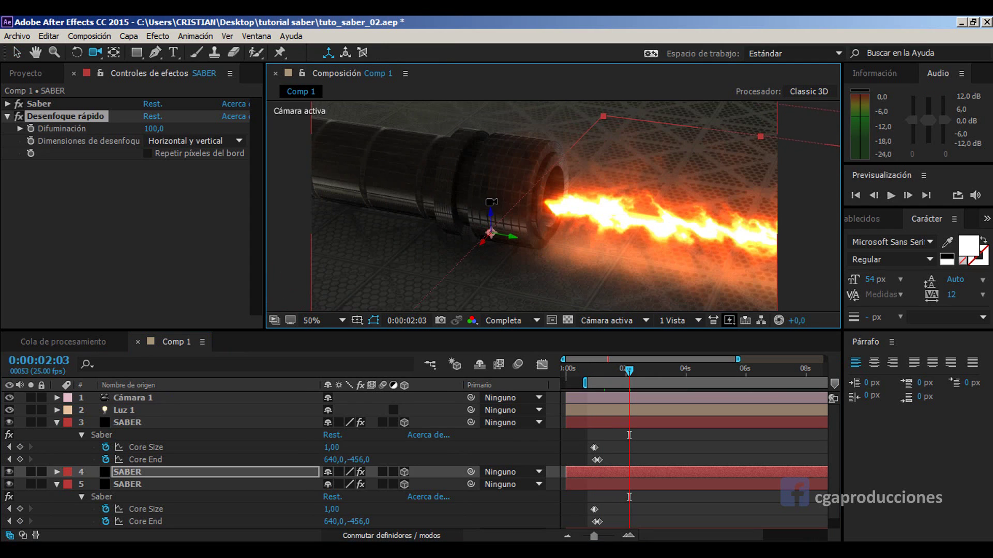
mouse_move(542, 228)
mouse_down()
mouse_move(563, 221)
mouse_move(471, 186)
mouse_move(550, 213)
mouse_up()
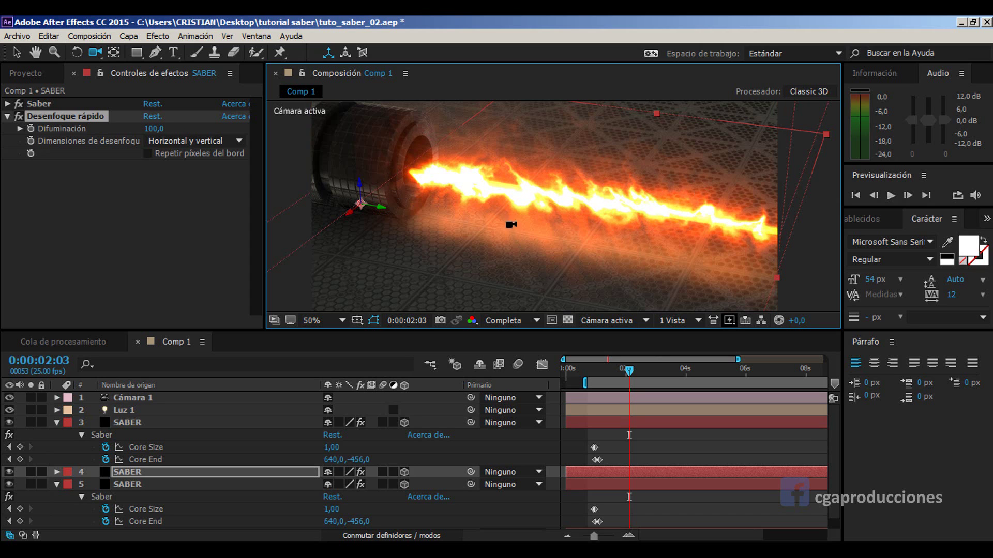
drag(455, 221, 505, 222)
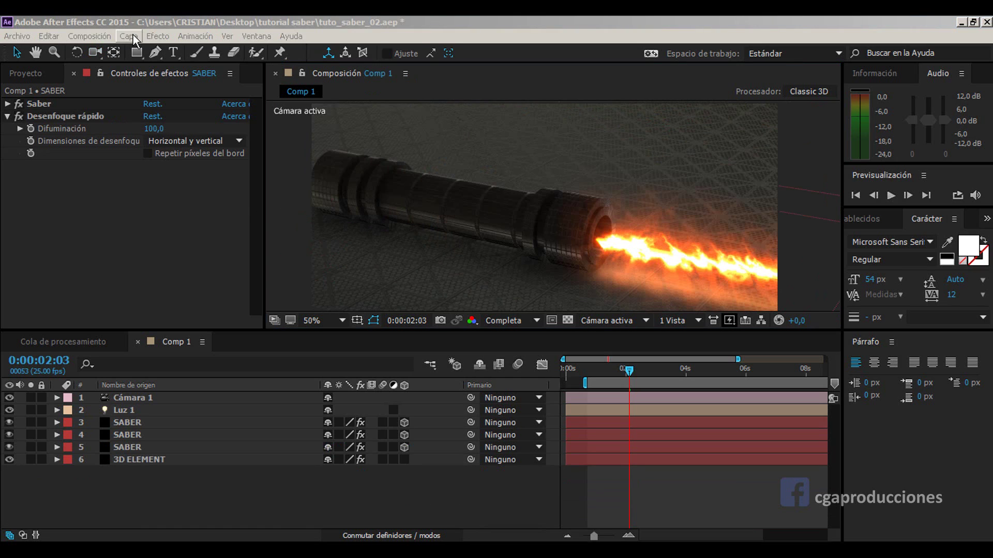
Step: Create Luz 2 as a point light with an orange colour sampled from the fire
click(129, 36)
mouse_move(150, 50)
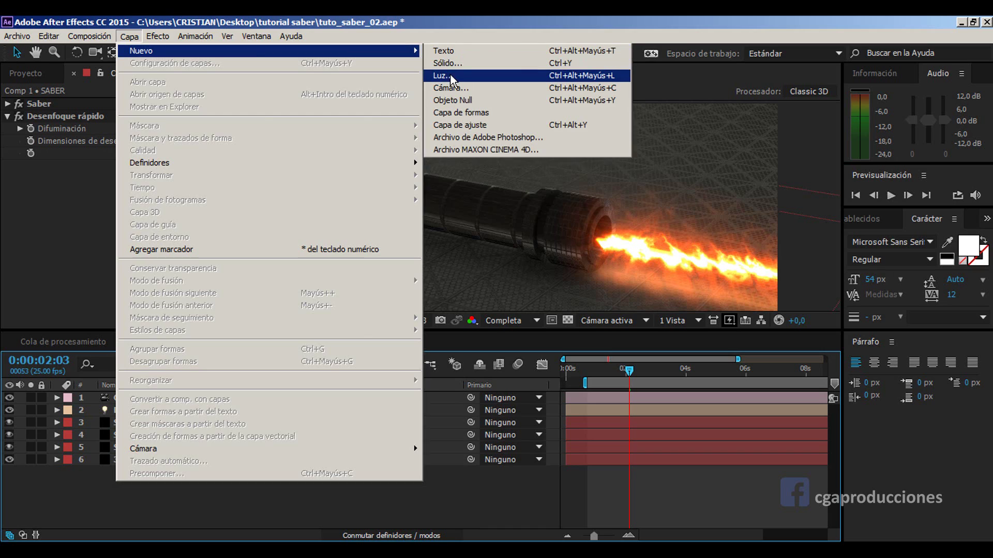
click(440, 74)
click(535, 157)
click(514, 198)
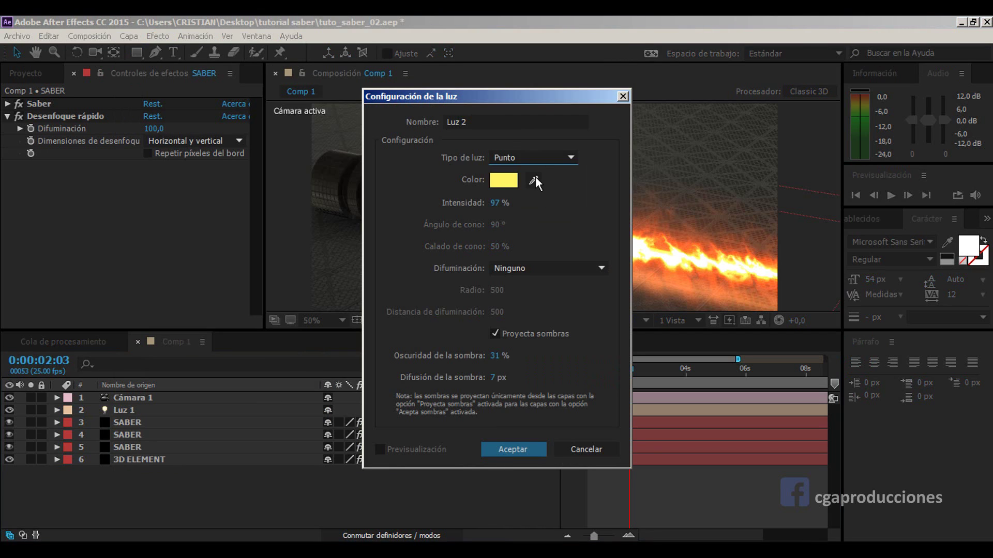
click(535, 157)
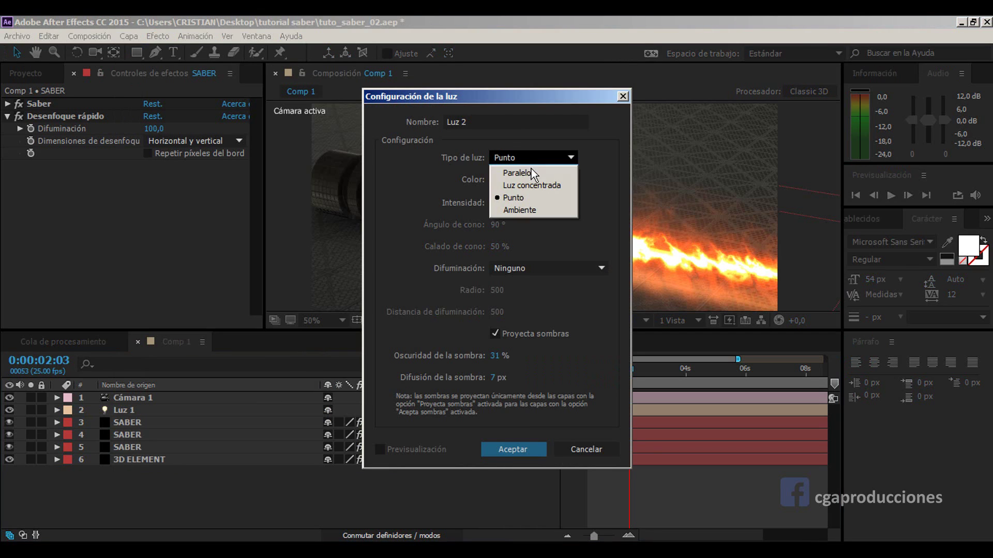
click(529, 196)
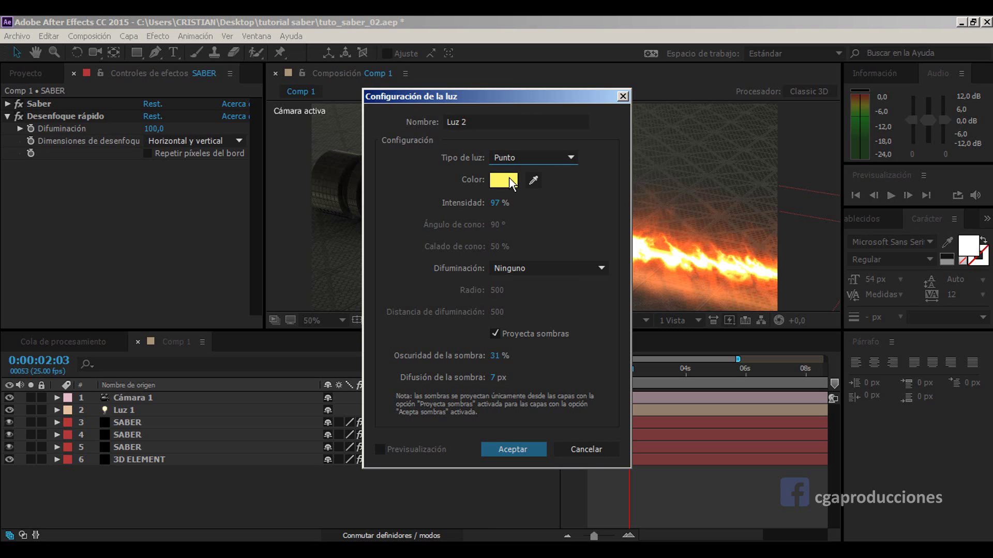
click(533, 180)
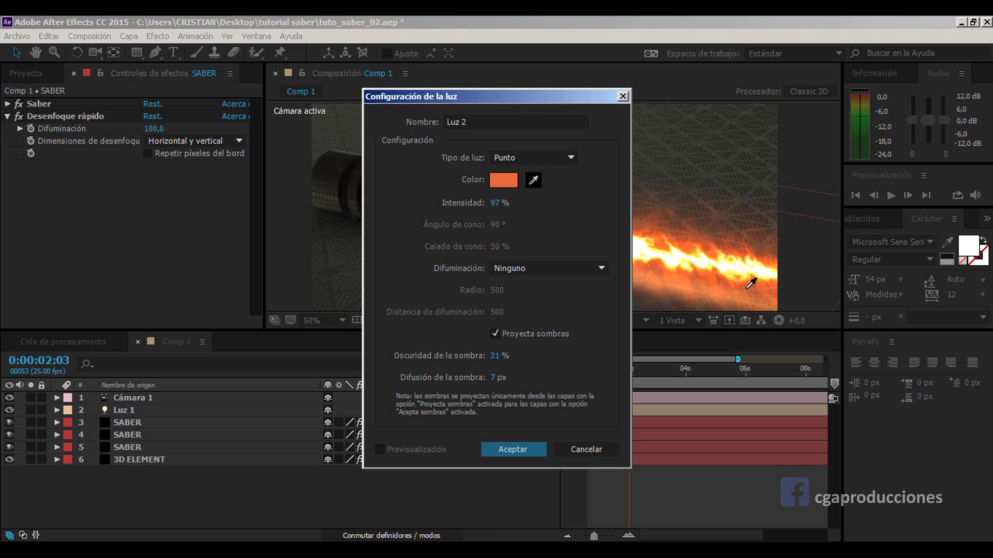
click(696, 248)
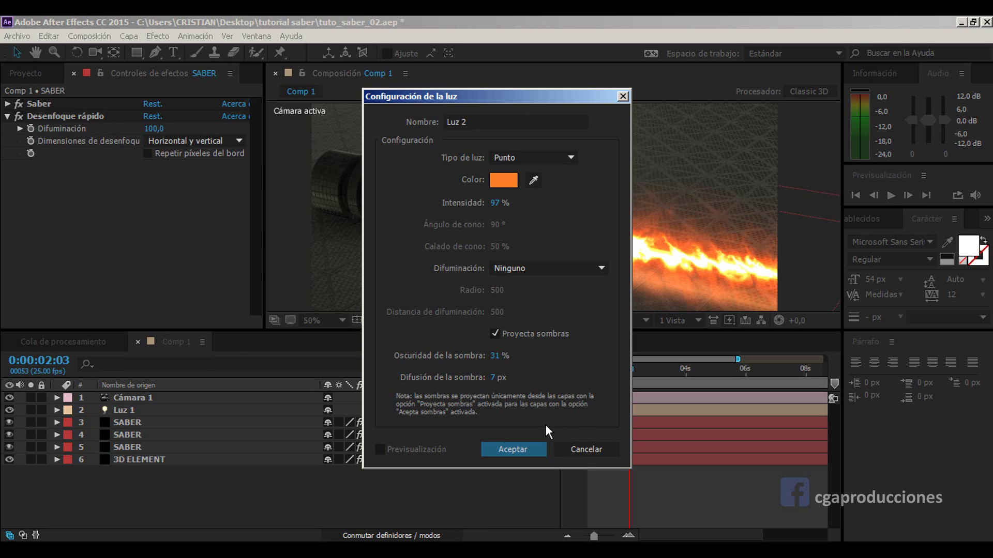
click(545, 446)
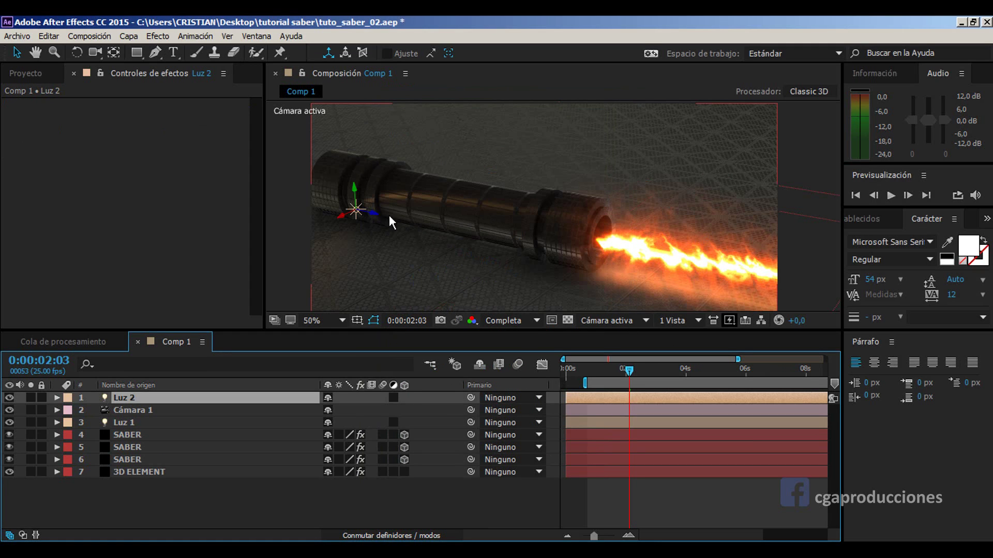
Step: Move Luz 2 to the blade base, raise its intensity, and toggle it to compare
drag(374, 217, 630, 247)
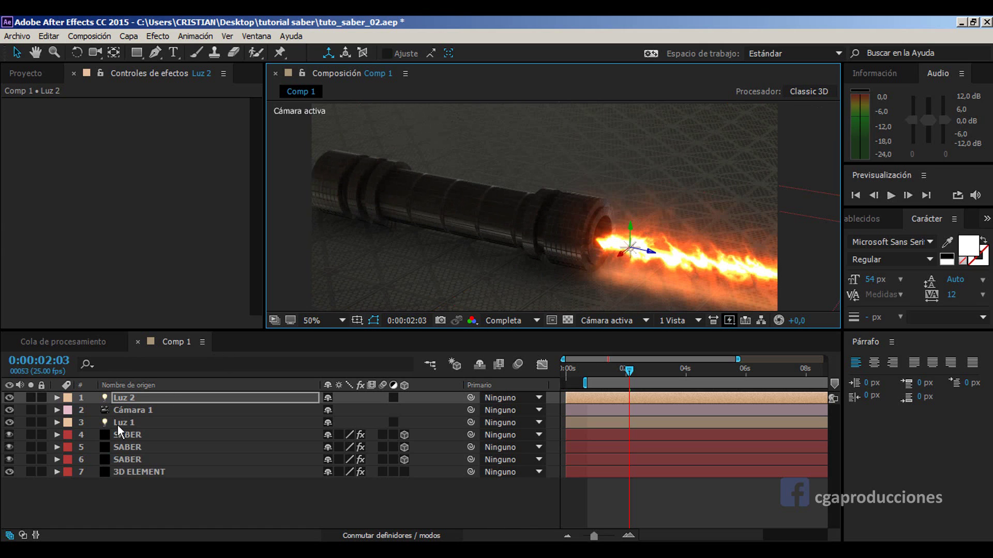
click(57, 398)
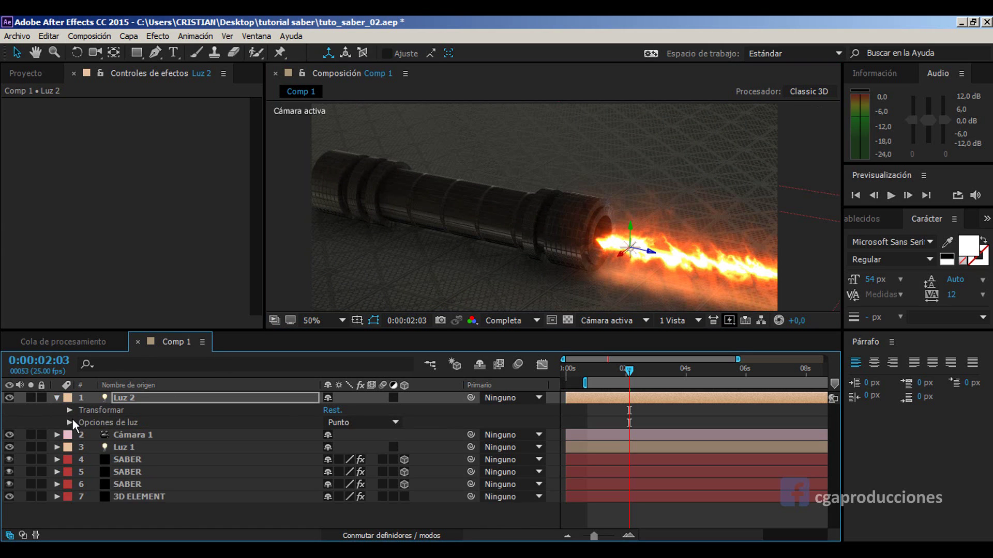
click(70, 423)
drag(328, 438, 346, 435)
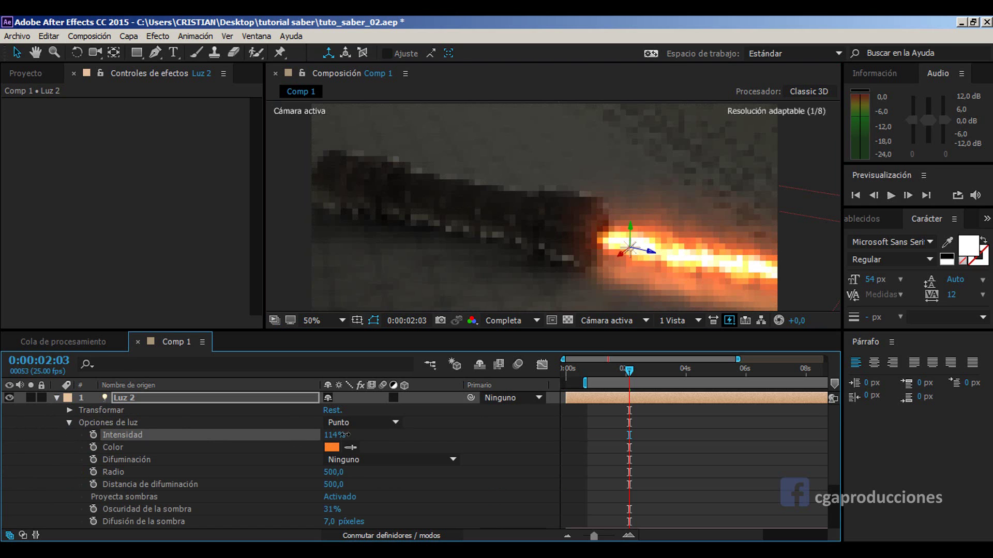
drag(539, 446, 564, 446)
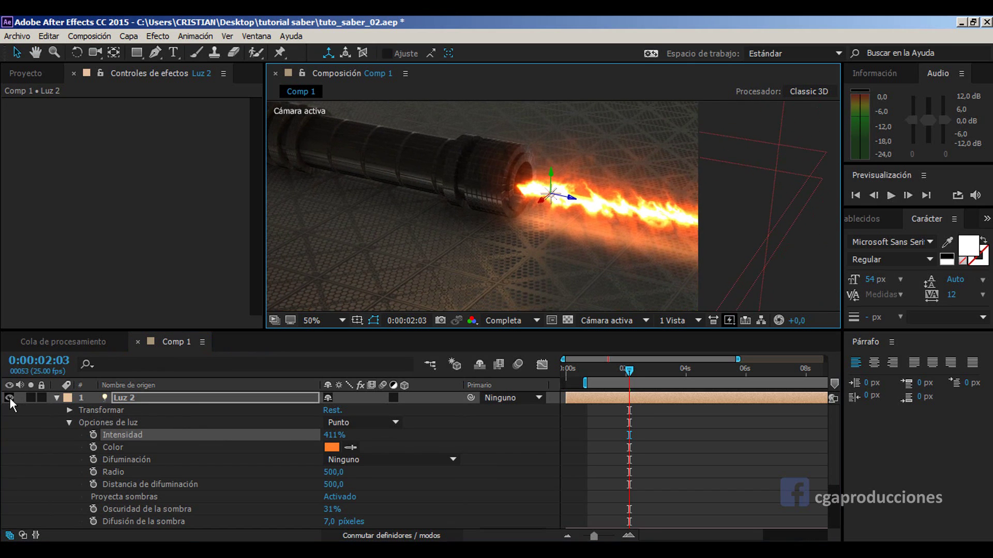
click(10, 398)
click(8, 398)
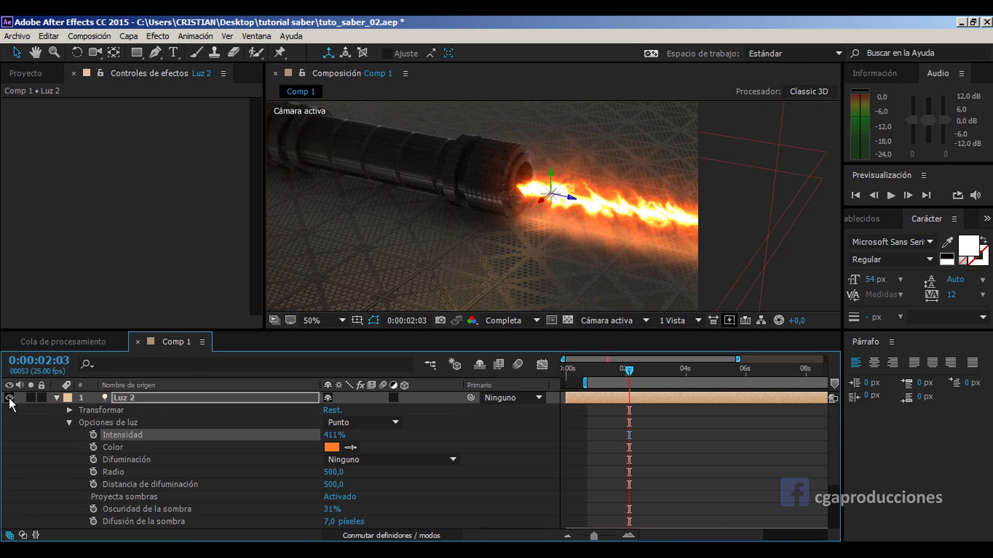
click(9, 398)
click(9, 398)
Step: Shift Luz 2 further along the blade and set its Intensidad to 513%
drag(571, 199, 617, 217)
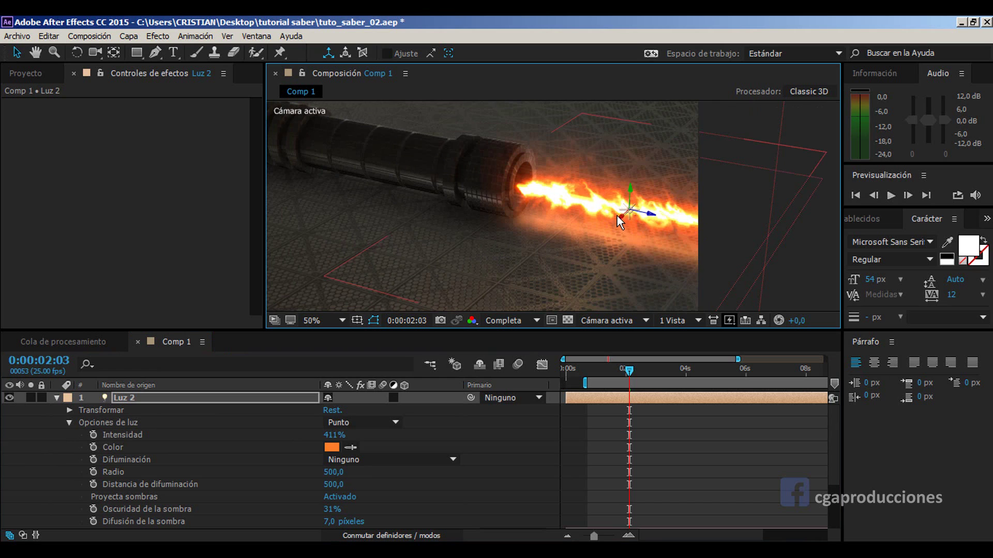
mouse_move(626, 216)
mouse_down()
mouse_move(671, 196)
mouse_move(583, 182)
mouse_up()
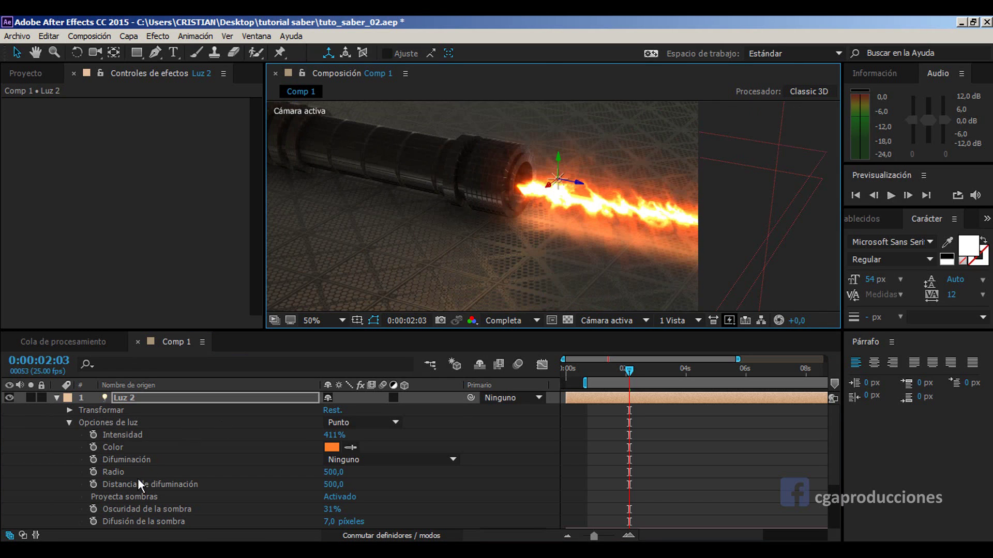
drag(334, 435, 505, 446)
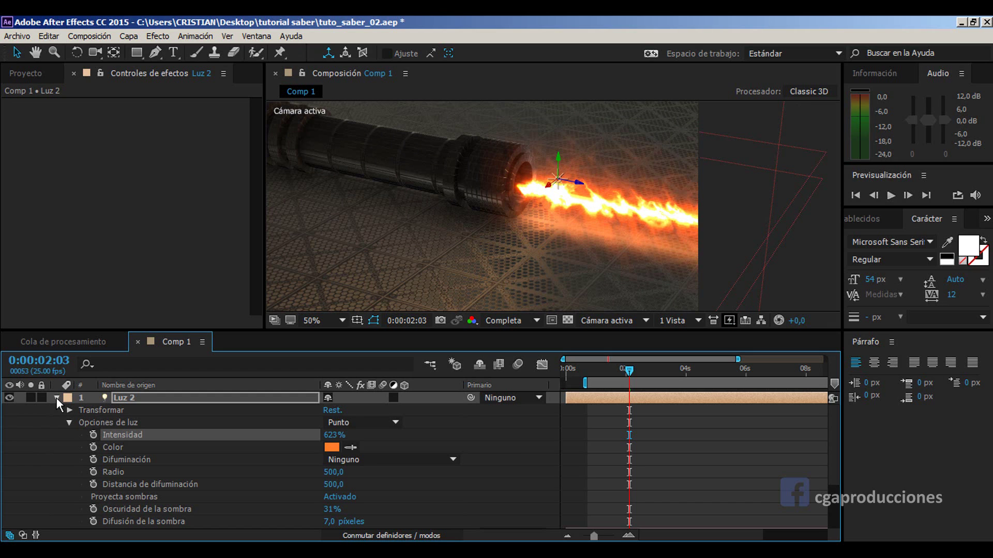
click(343, 431)
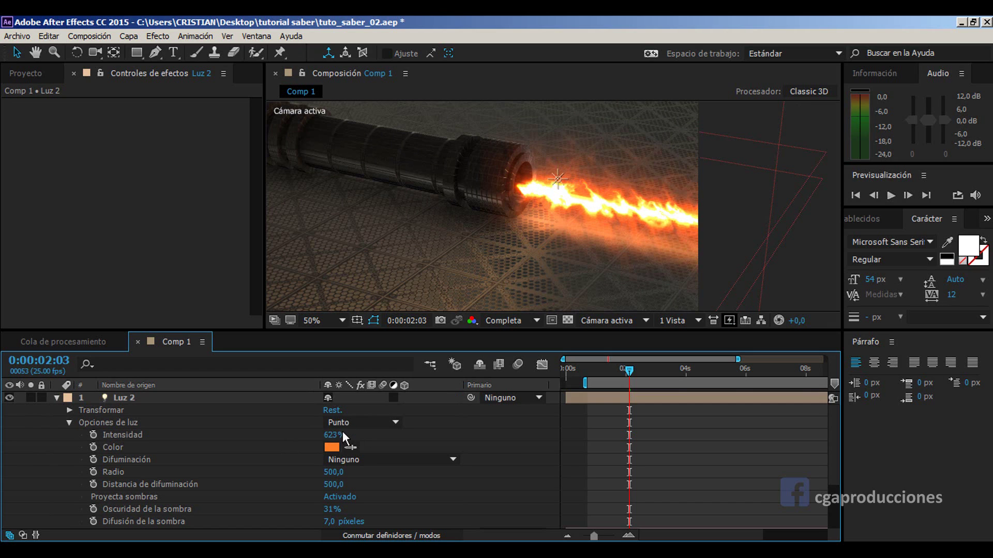
click(331, 439)
click(54, 401)
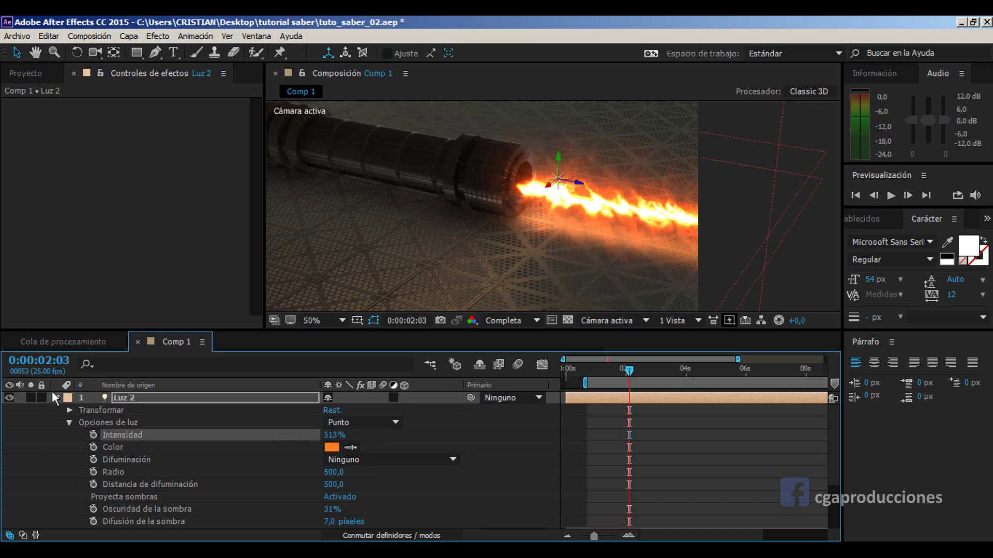
click(56, 397)
click(57, 398)
drag(614, 371, 595, 381)
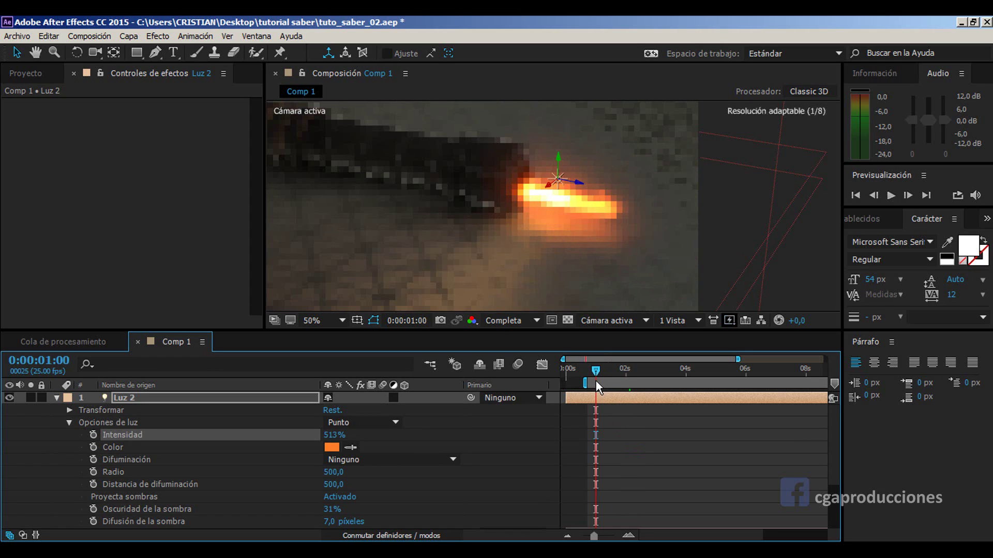
Step: Keyframe Luz 2 Intensidad at 513% on 0:00:01:02 and 0% on 0:00:00:24
key(Page_Up)
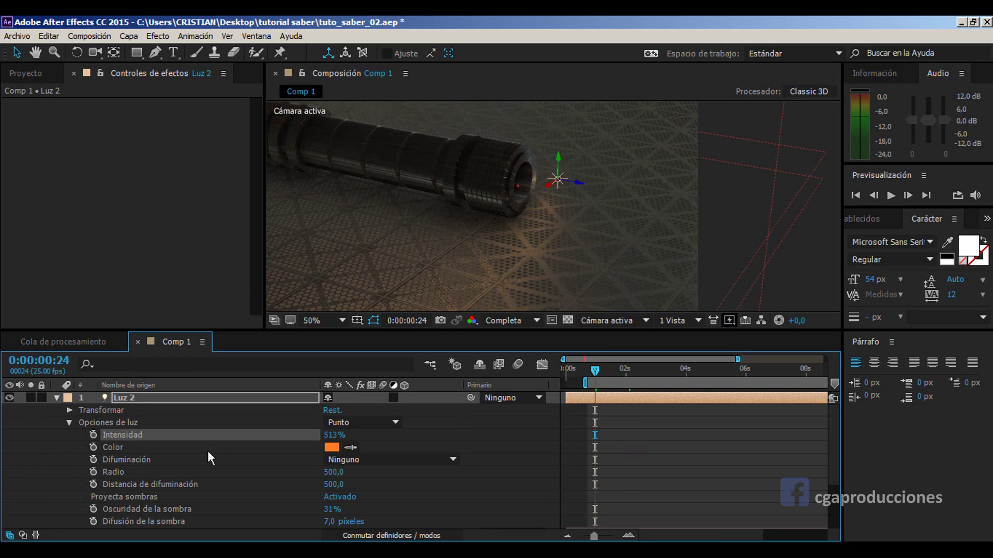
key(Page_Down)
key(Page_Down)
key(Page_Down)
click(92, 438)
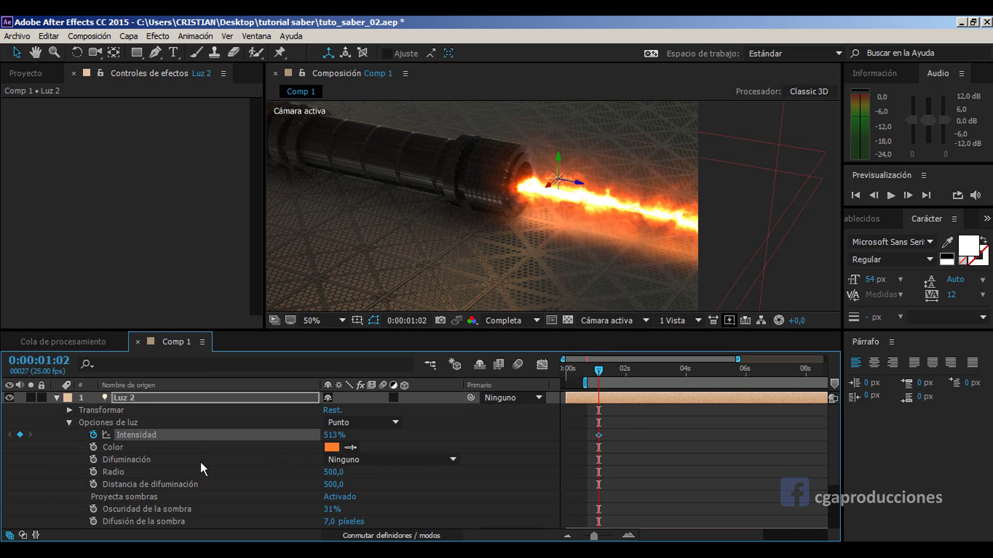
key(Page_Up)
key(Page_Up)
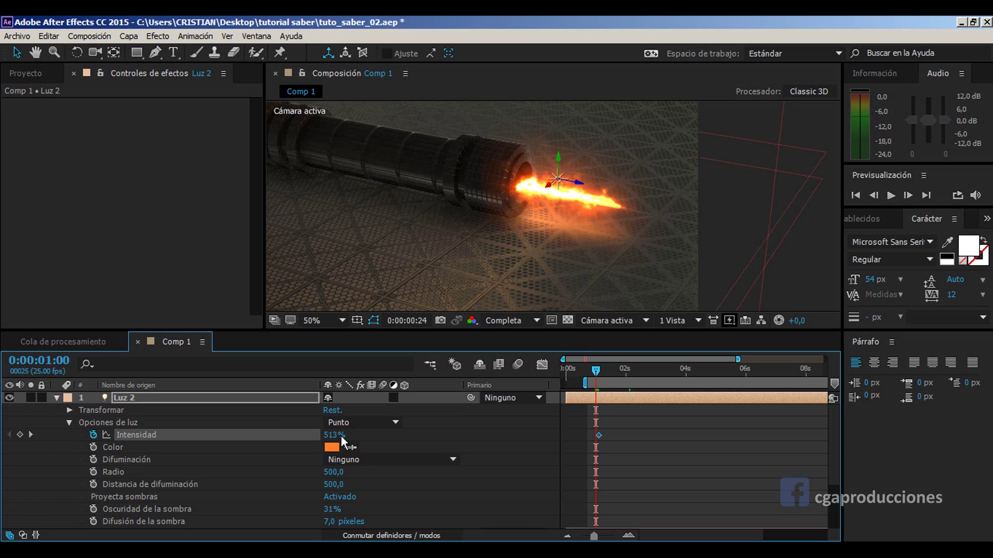
key(Page_Up)
drag(331, 436, 217, 436)
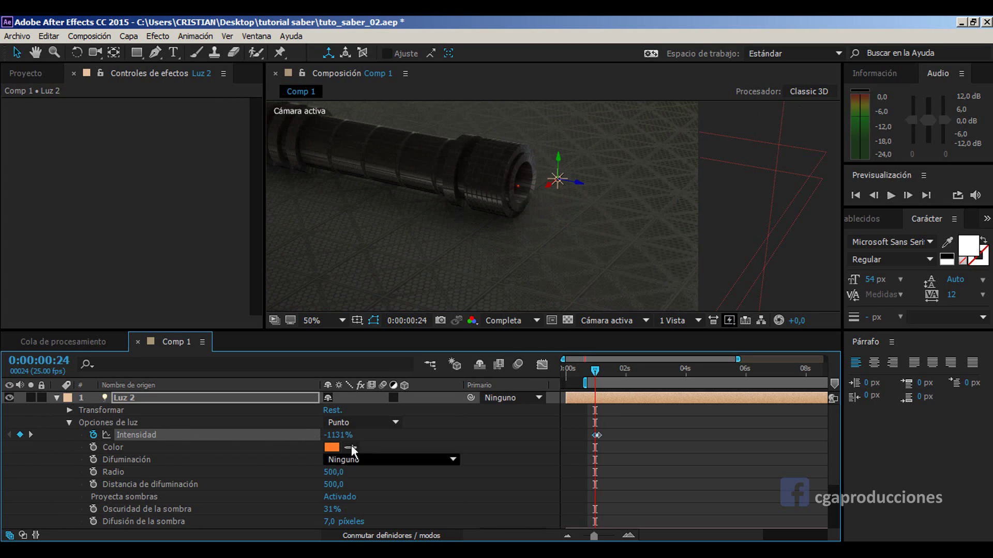
click(339, 435)
text(0)
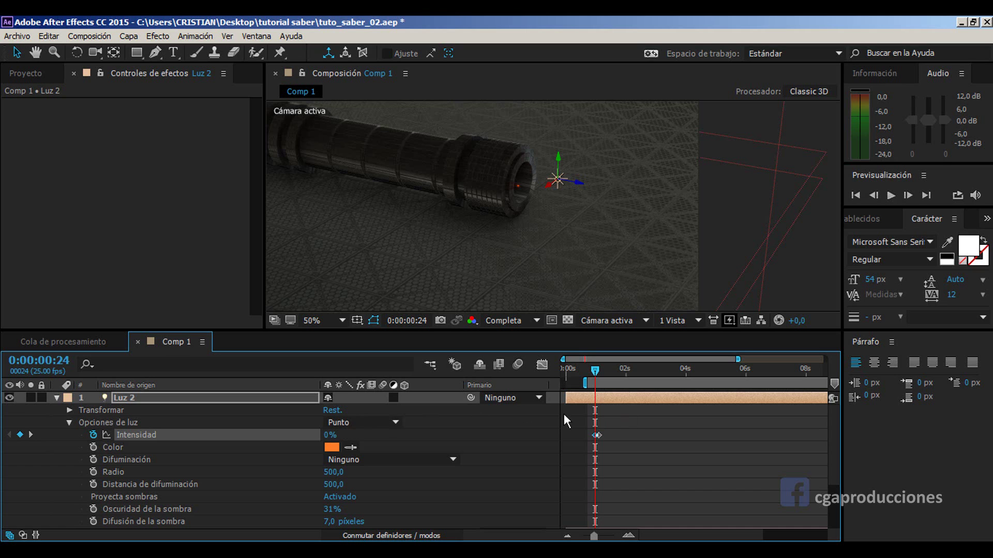
click(599, 372)
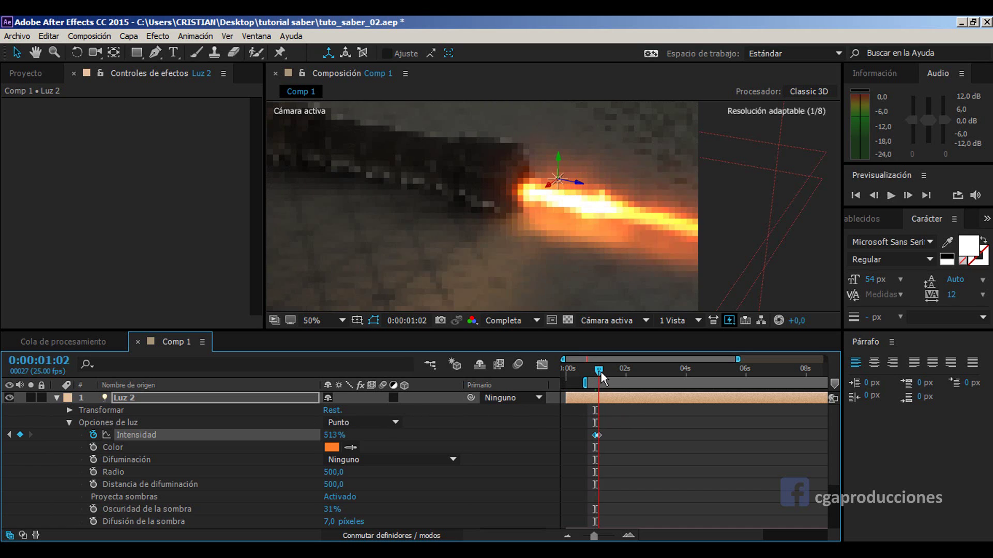
Step: Duplicate the light into Luz 3, Luz 4 and Luz 5, spacing them toward the blade tip
key(ctrl+d)
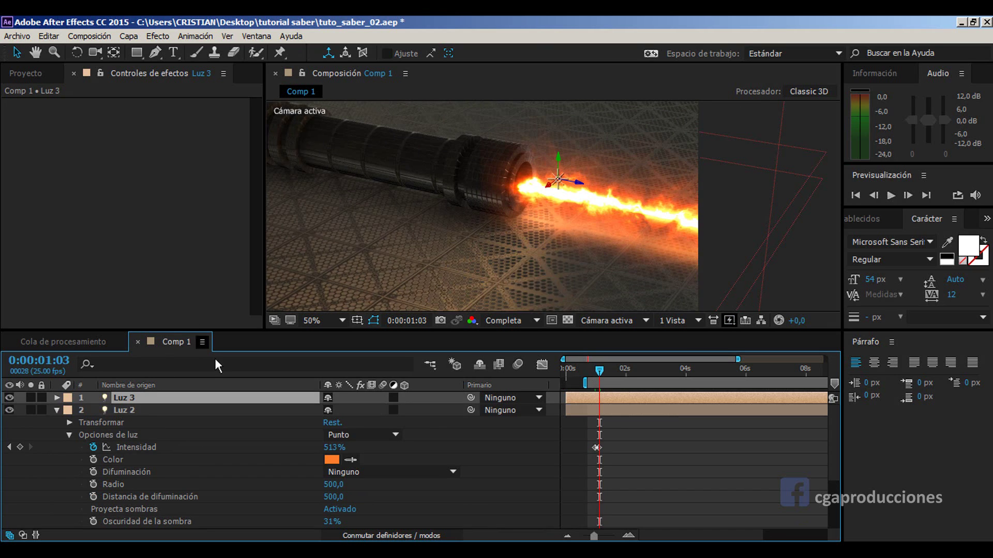
drag(579, 179, 701, 225)
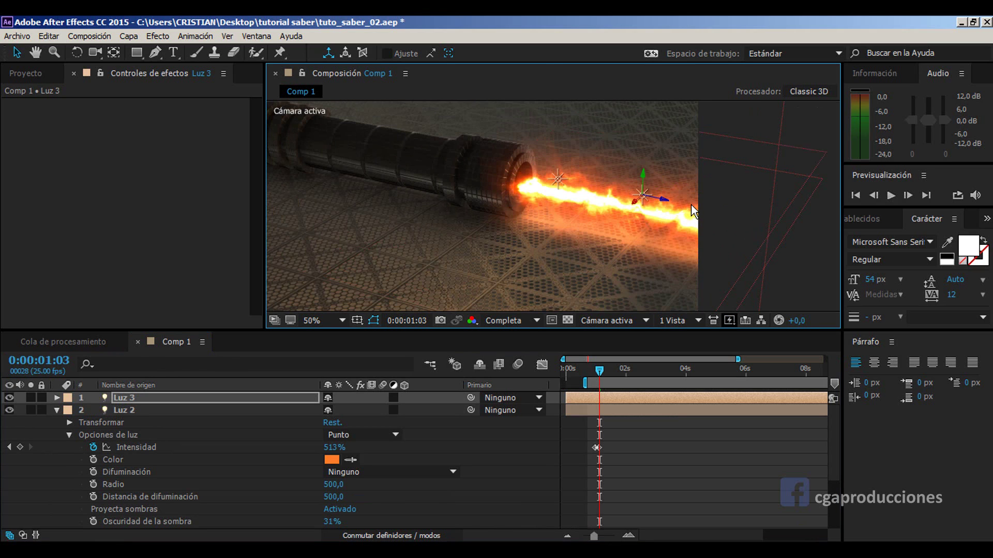
key(ctrl+d)
drag(659, 200, 743, 234)
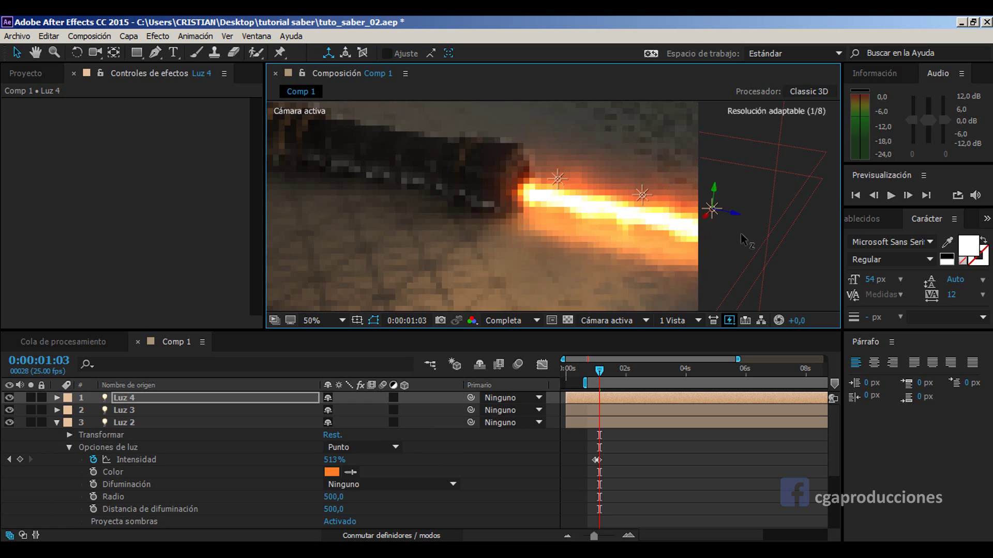
key(ctrl+d)
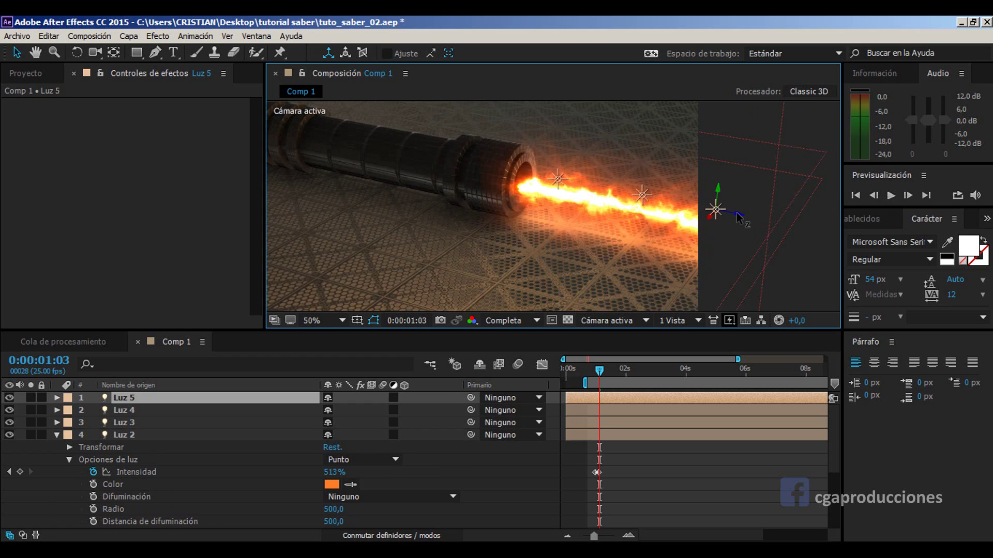
Step: Zoom the view, preview up to 0:00:01:08, and return to 0:00:00:24
scroll(449, 148, down, 2)
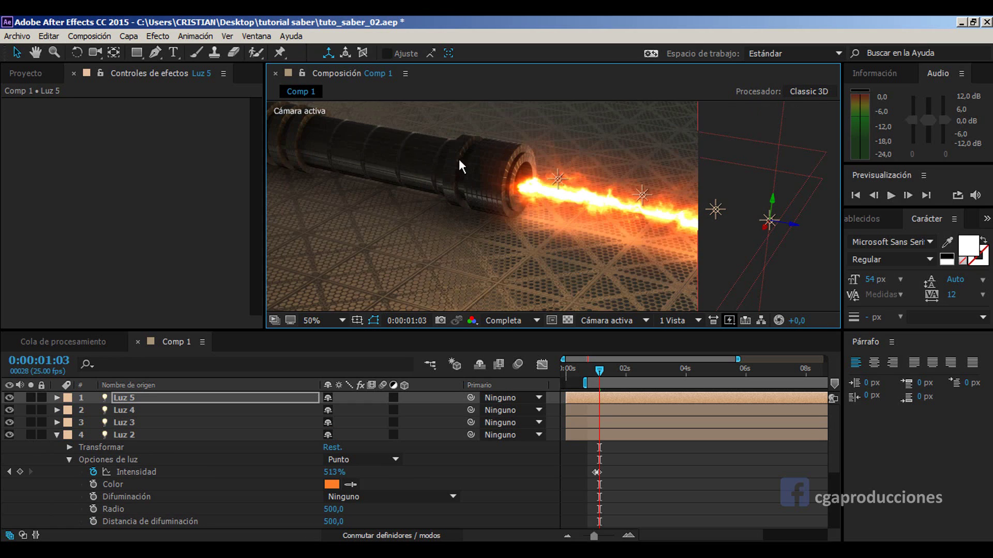
key(period)
drag(597, 371, 605, 370)
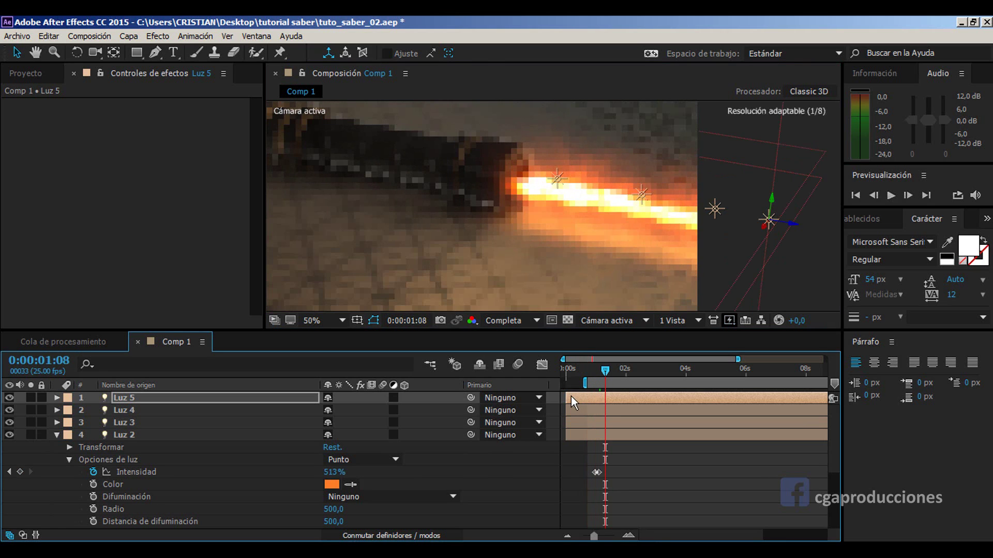
scroll(435, 154, down, 2)
key(period)
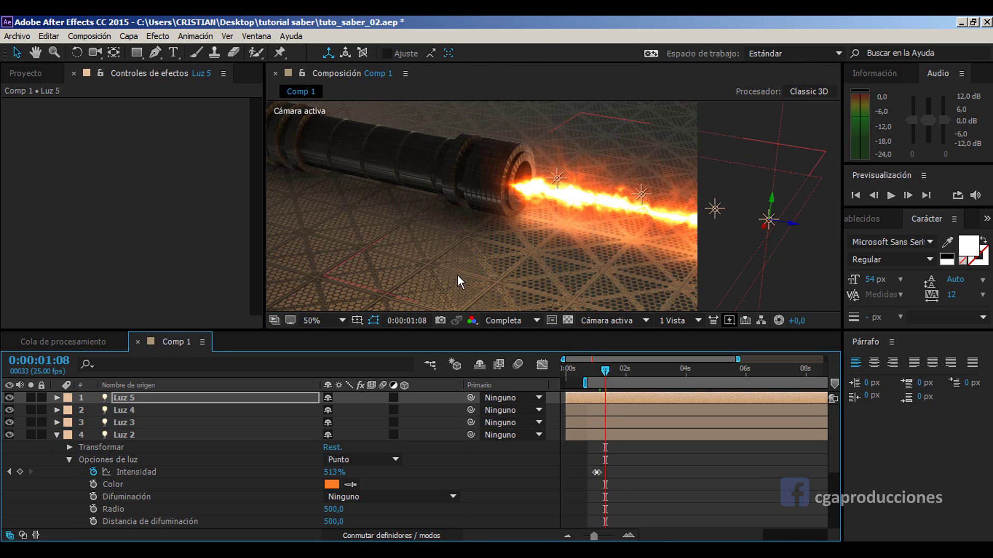
drag(452, 165, 453, 200)
key(period)
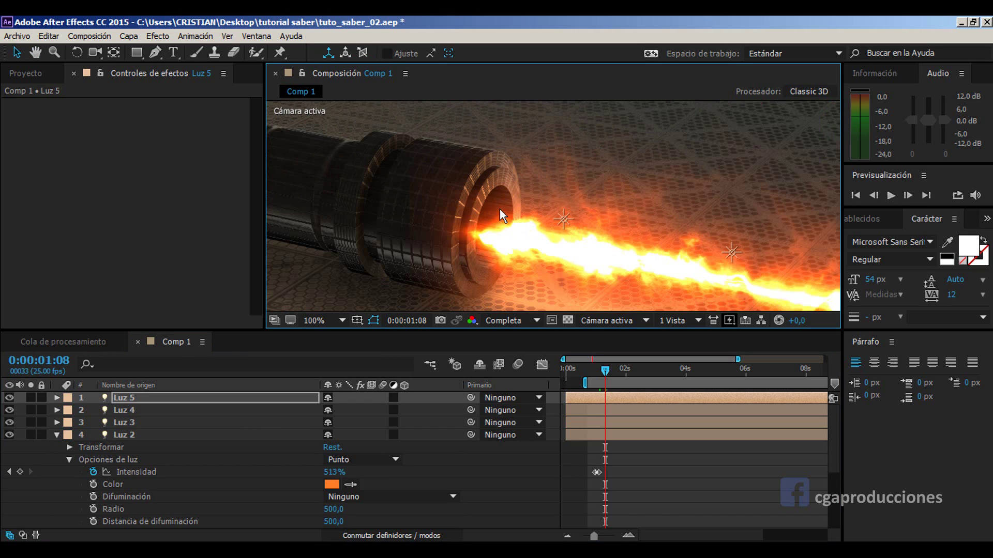
click(584, 397)
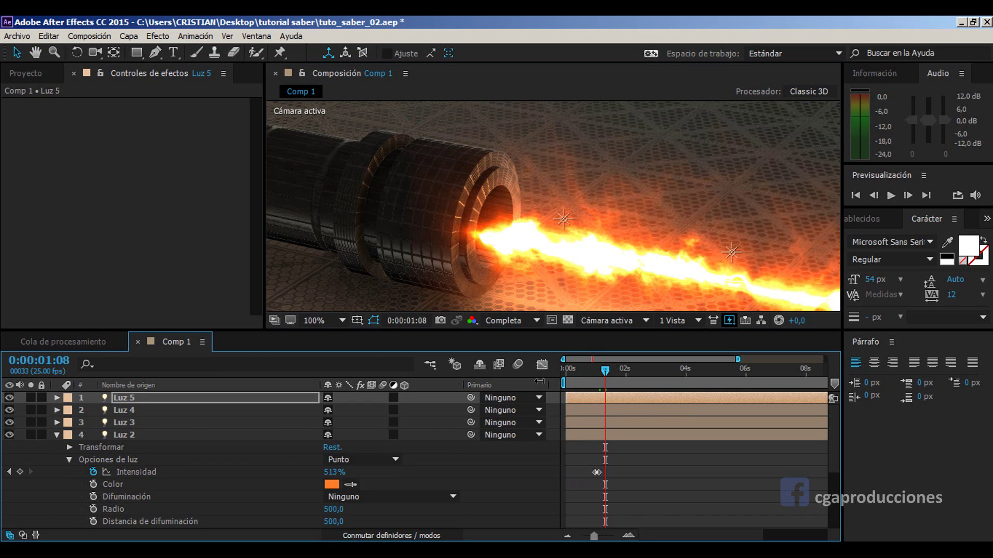
click(594, 376)
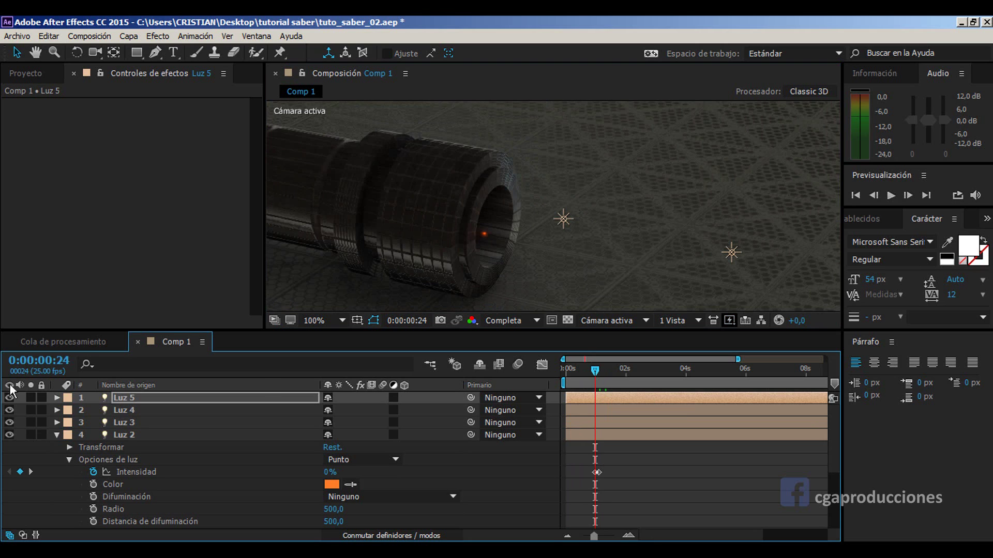
Step: Turn on Group 2 of the 3D ELEMENT layer and expand its Particle Look settings
click(58, 435)
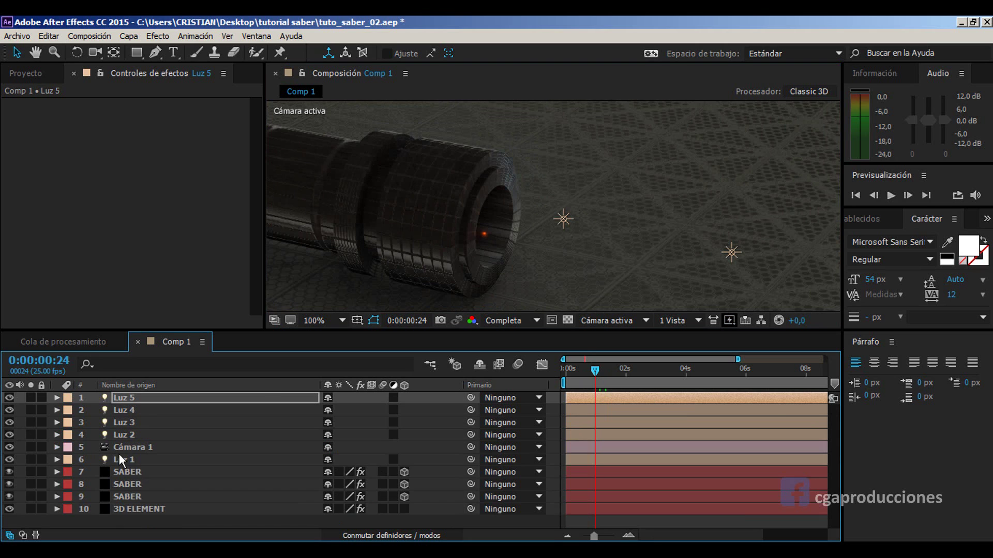
click(144, 509)
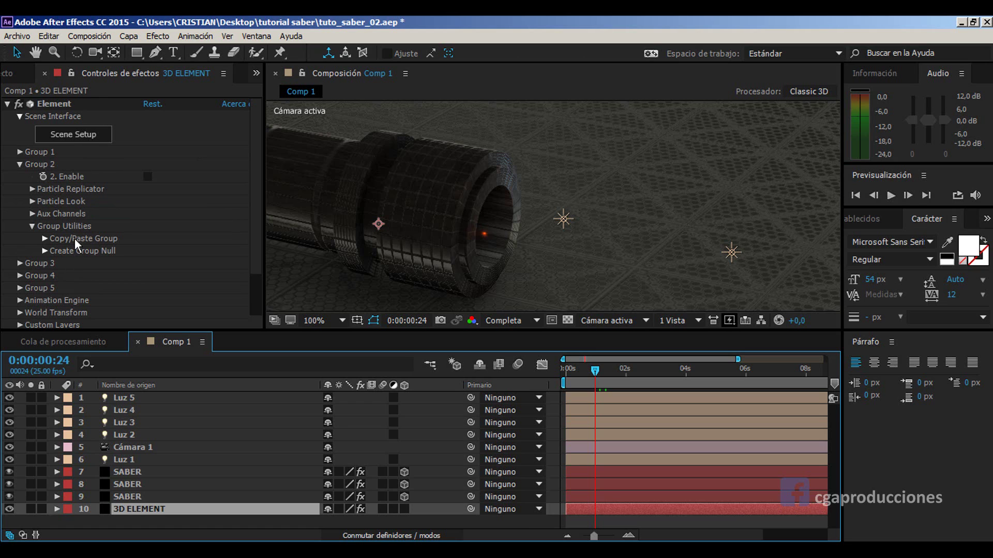
click(16, 164)
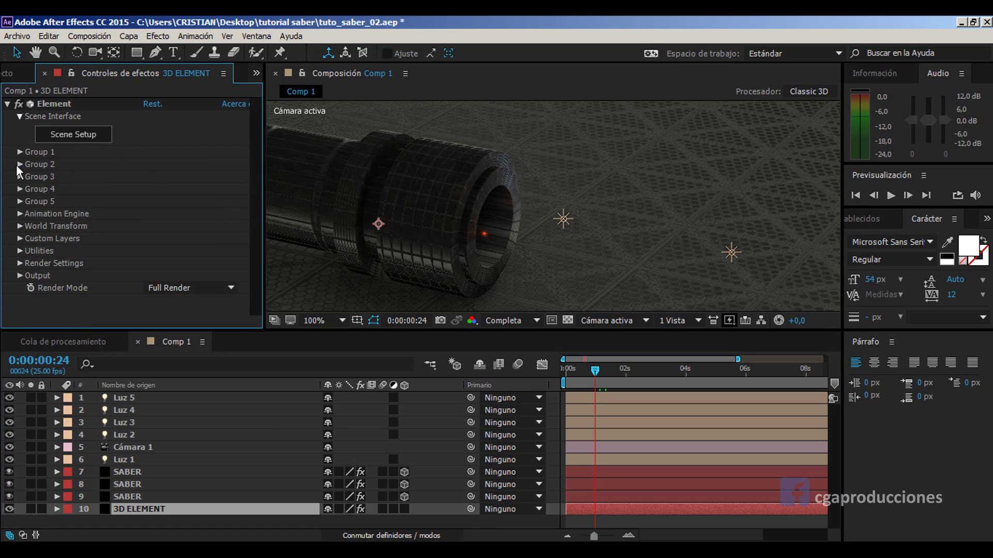
click(16, 164)
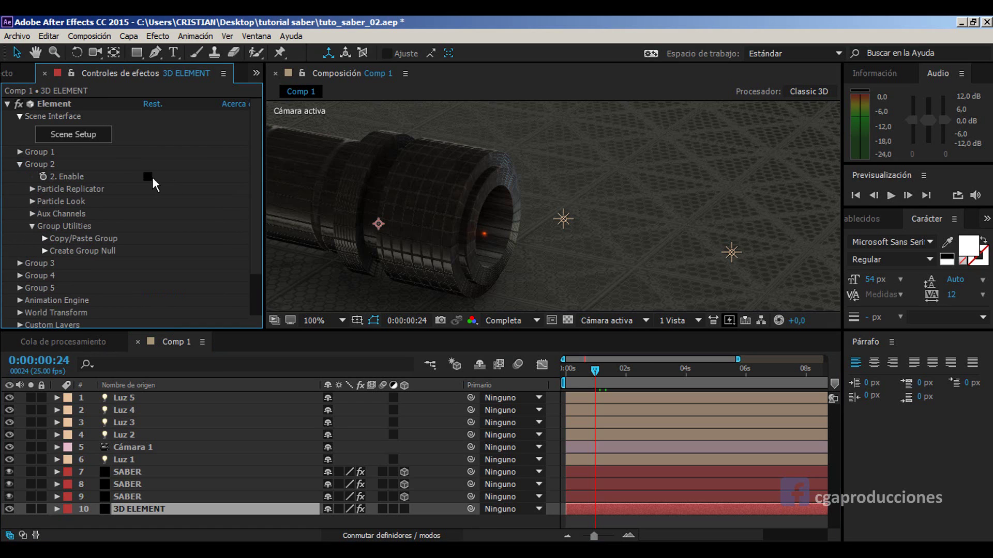
click(149, 176)
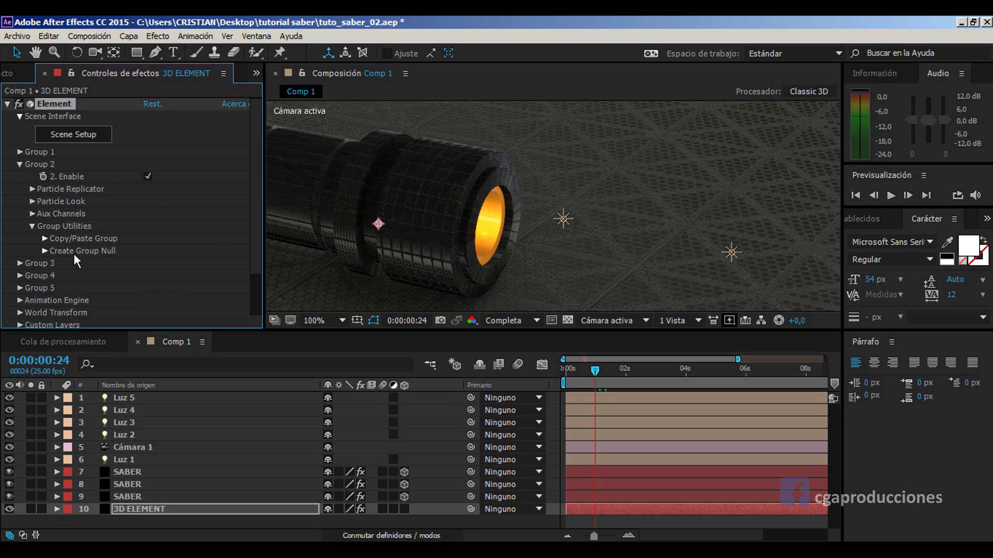
click(33, 202)
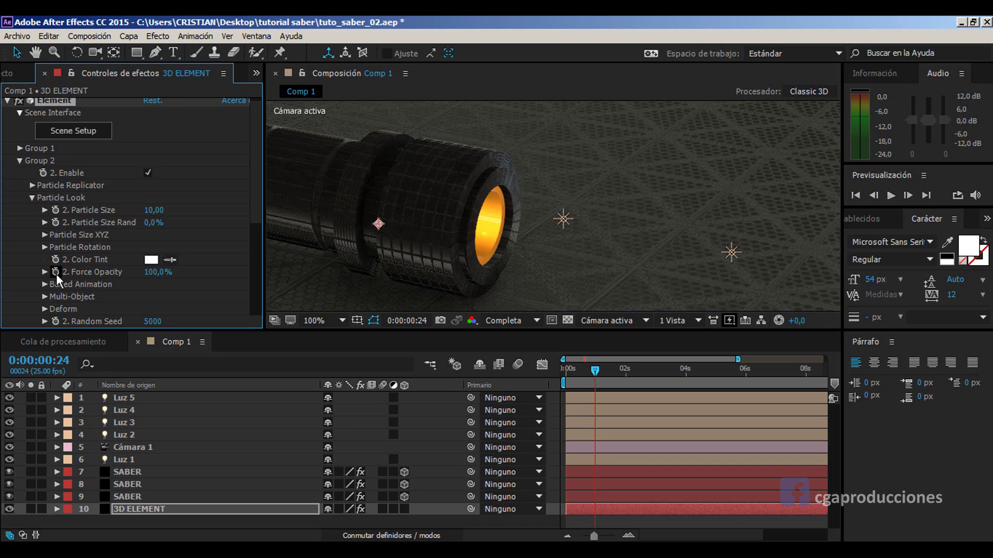
Step: Keyframe Group 2 Force Opacity from 0% to 100% one frame later
drag(159, 279, 129, 279)
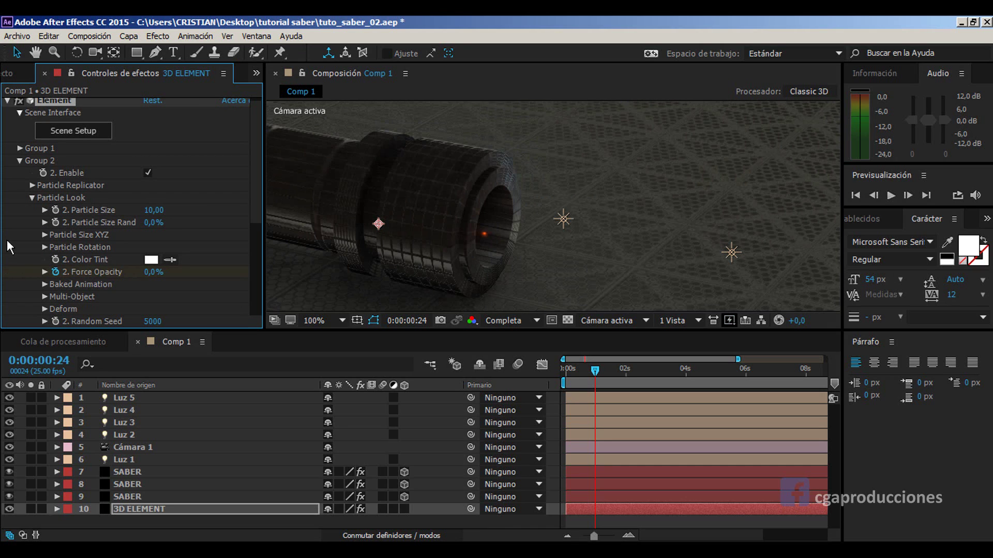
key(Page_Down)
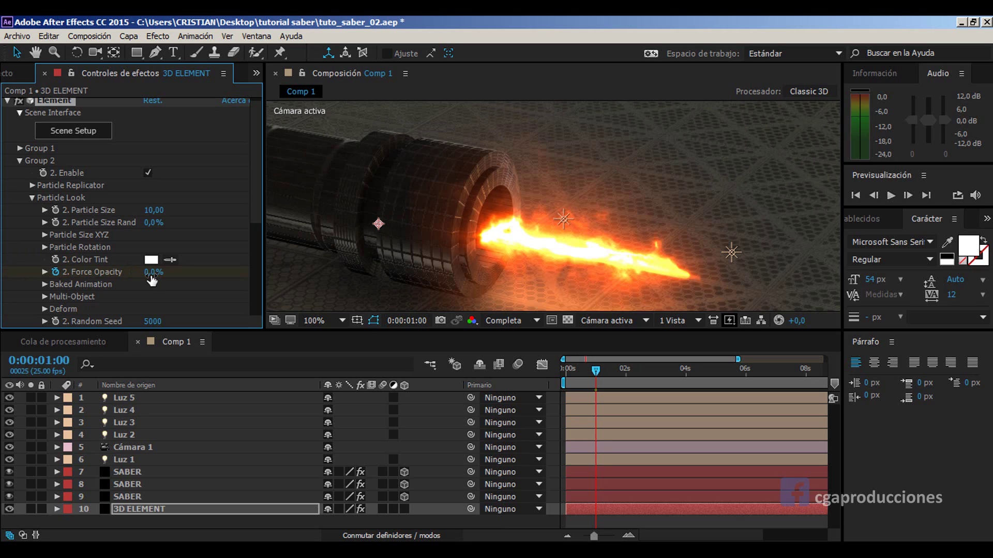
drag(155, 272, 673, 291)
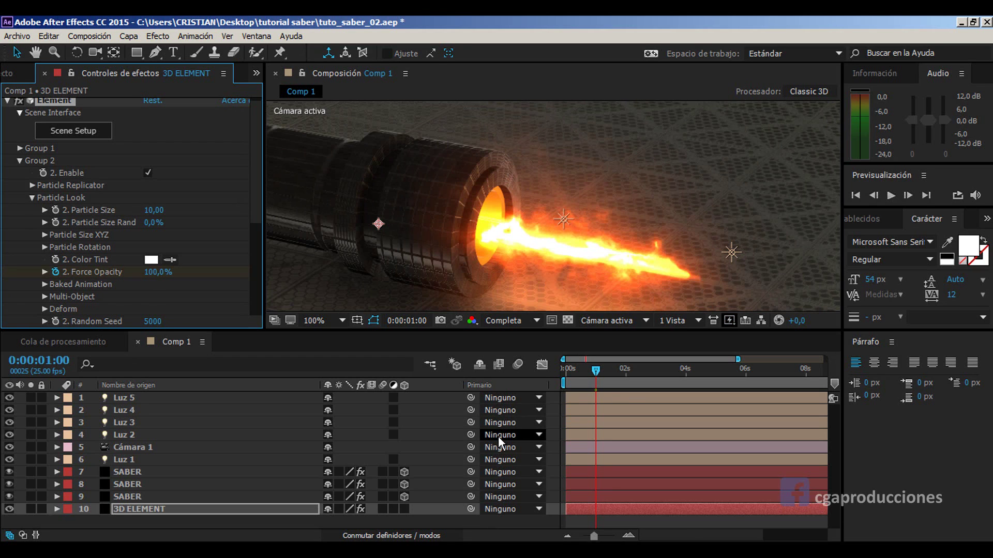
key(Page_Down)
key(Page_Down)
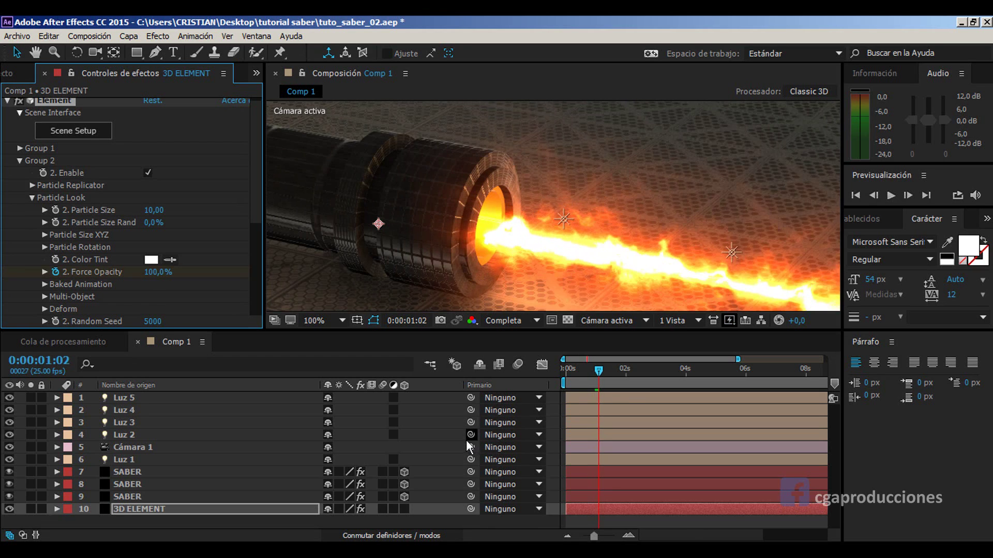
click(452, 440)
scroll(539, 279, down, 2)
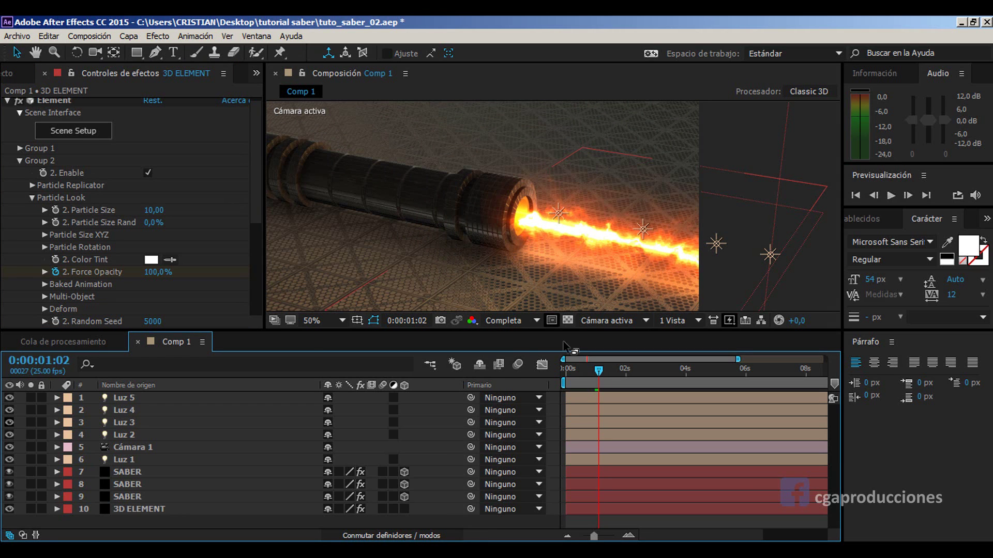
Step: At the animation start, orbit the view and set Cámara 1 Position and Point of Interest keyframes
drag(598, 372, 602, 371)
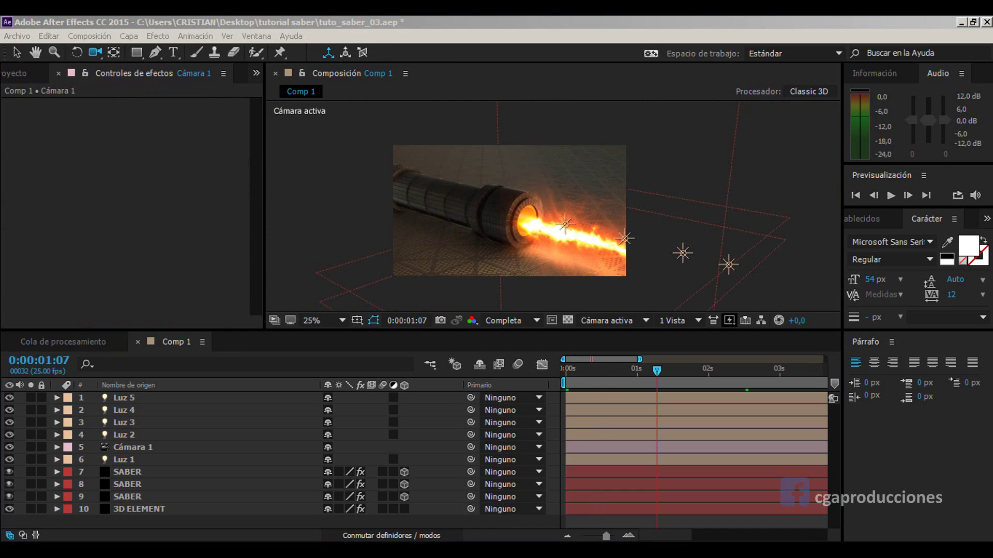
drag(614, 370, 548, 374)
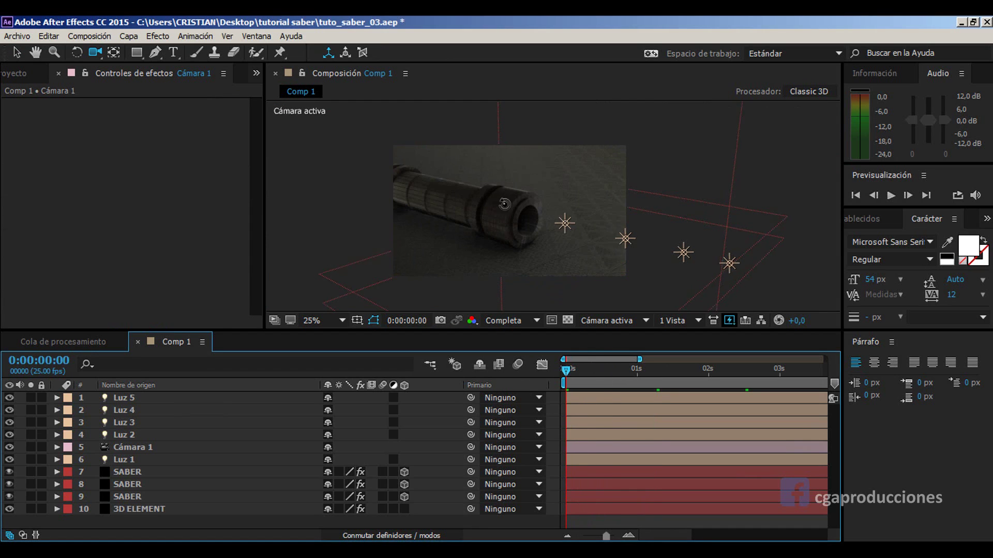
mouse_move(504, 203)
mouse_down()
mouse_move(568, 211)
mouse_move(546, 244)
mouse_move(540, 226)
mouse_up()
click(55, 447)
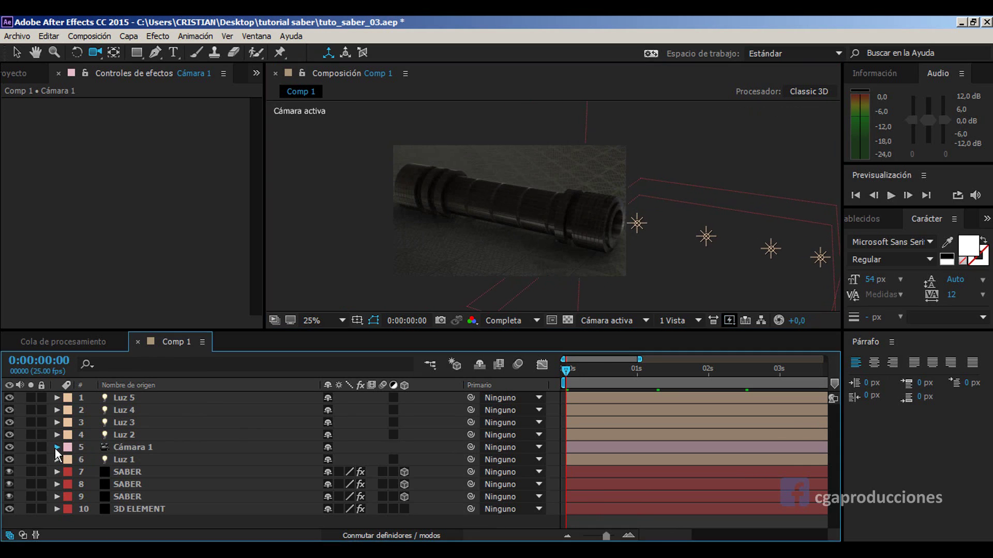
click(56, 447)
click(93, 448)
click(93, 460)
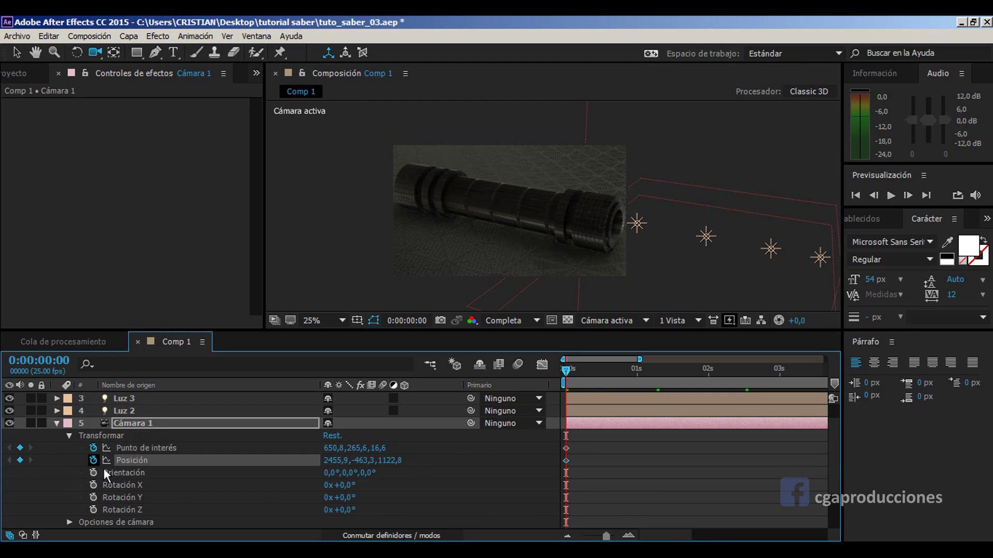
Step: Set the work area start near the animation's end and extract that span from the composition
drag(588, 368, 816, 382)
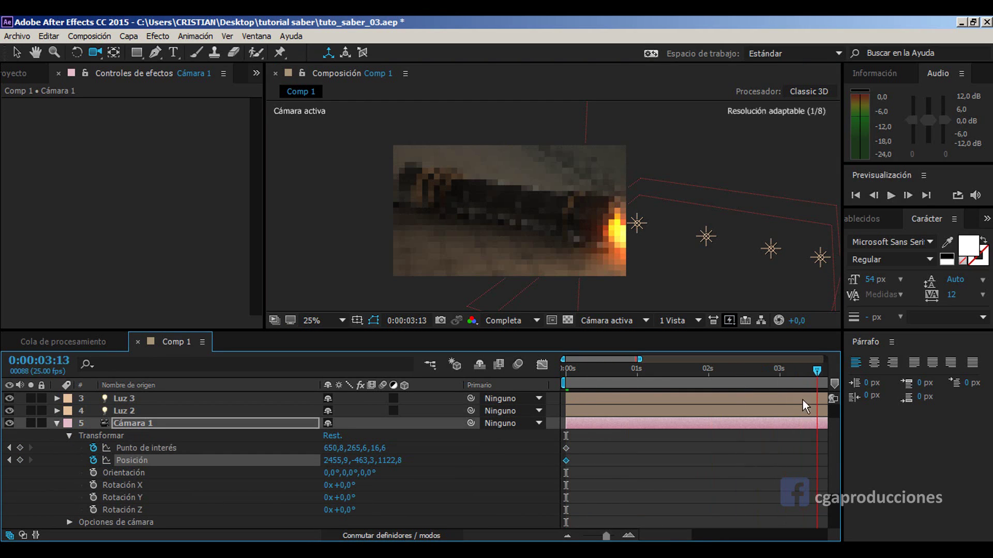
drag(606, 536, 599, 538)
mouse_move(768, 374)
mouse_down()
mouse_move(633, 403)
mouse_move(669, 377)
mouse_up()
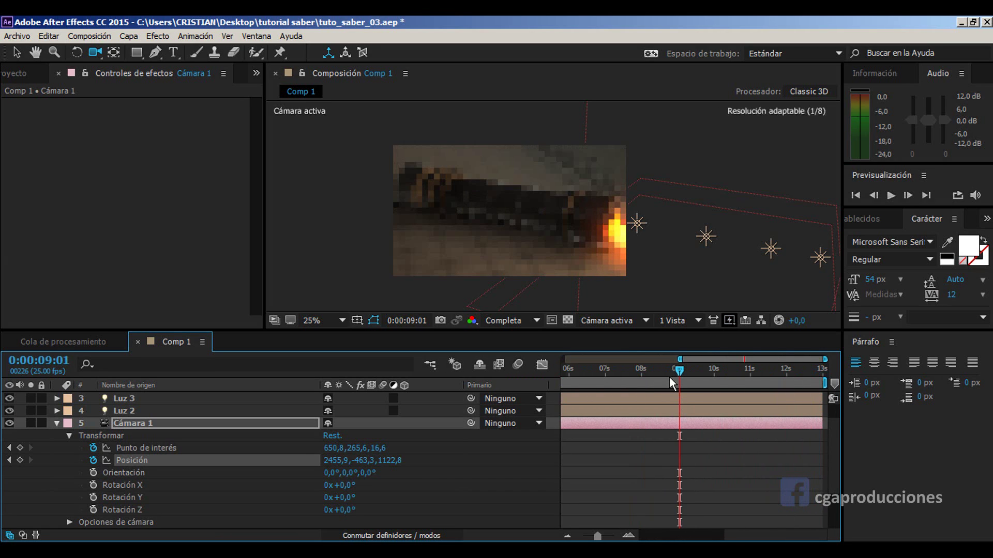
key(b)
right_click(657, 382)
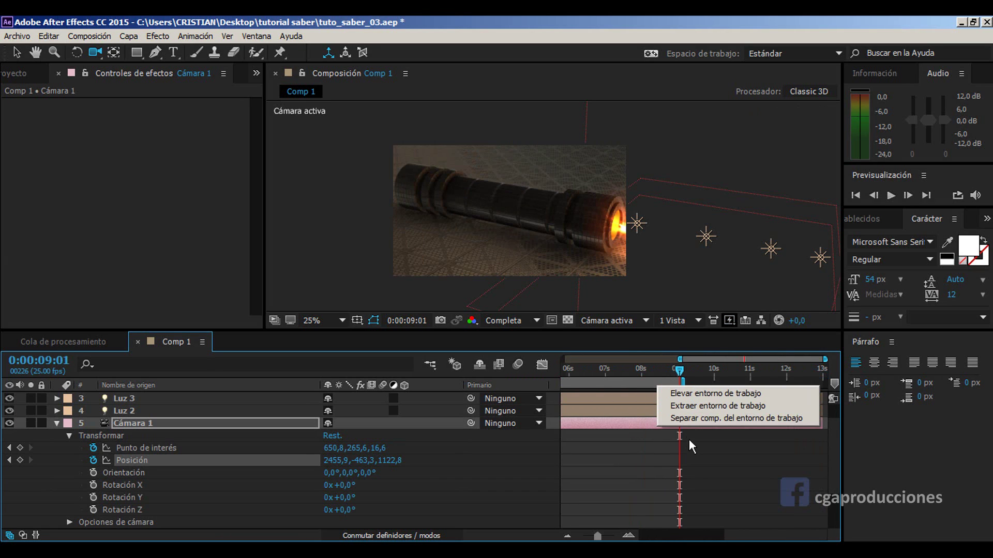
click(699, 409)
Step: Frame the flaming blade at the end and the hilt at the first frame, then preview the move
drag(541, 229, 408, 205)
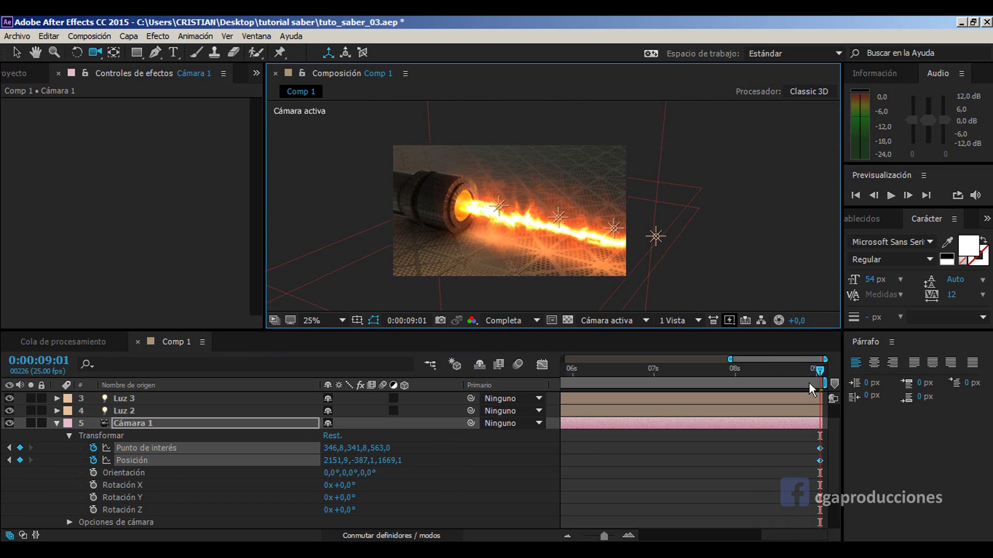
mouse_move(718, 367)
mouse_down()
mouse_move(603, 408)
mouse_move(700, 431)
mouse_up()
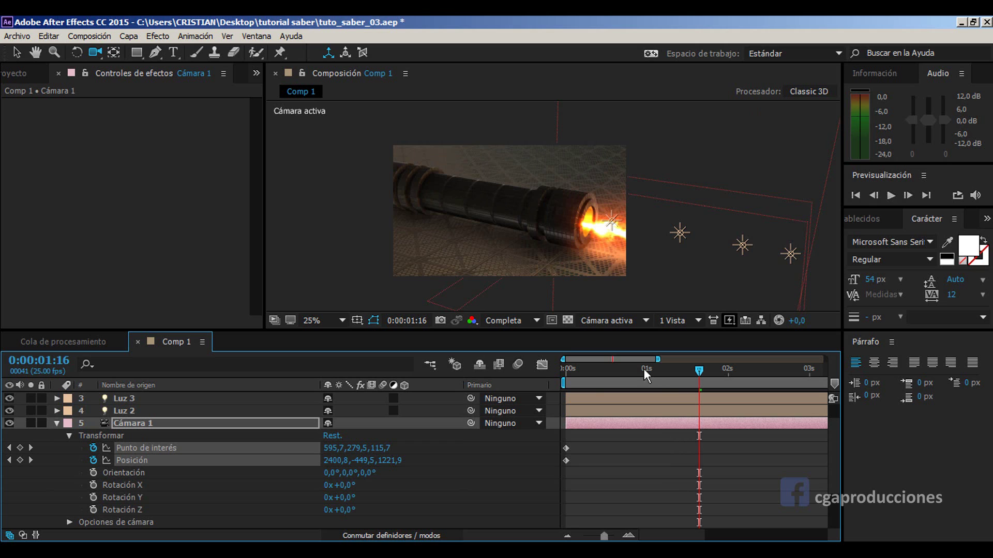
key(Home)
drag(460, 222, 422, 214)
drag(573, 378, 817, 402)
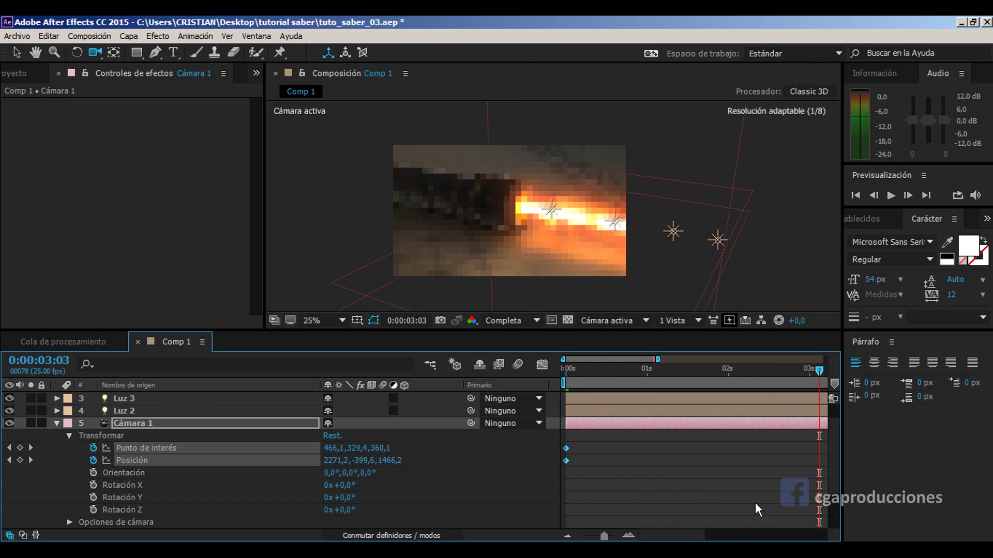
scroll(77, 432, up, 2)
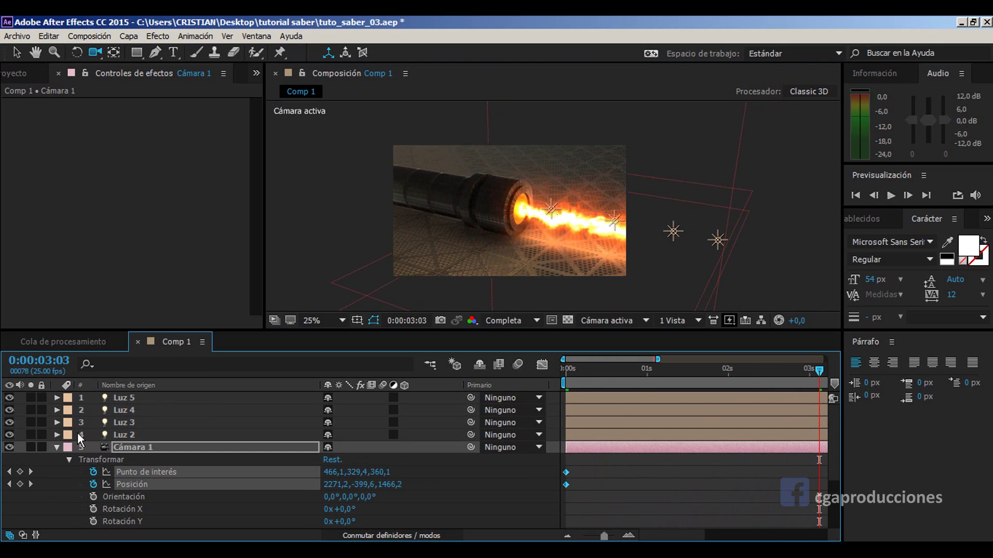
click(57, 449)
click(126, 397)
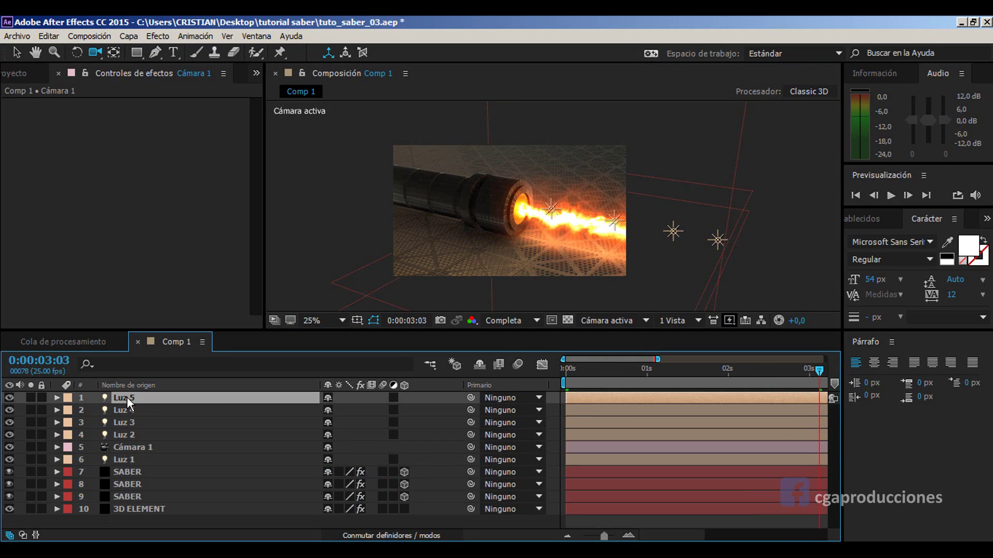
Step: Precompose all saber layers from Luz 5 to 3D ELEMENT into SABER ANIMACION
shift+click(156, 508)
right_click(157, 508)
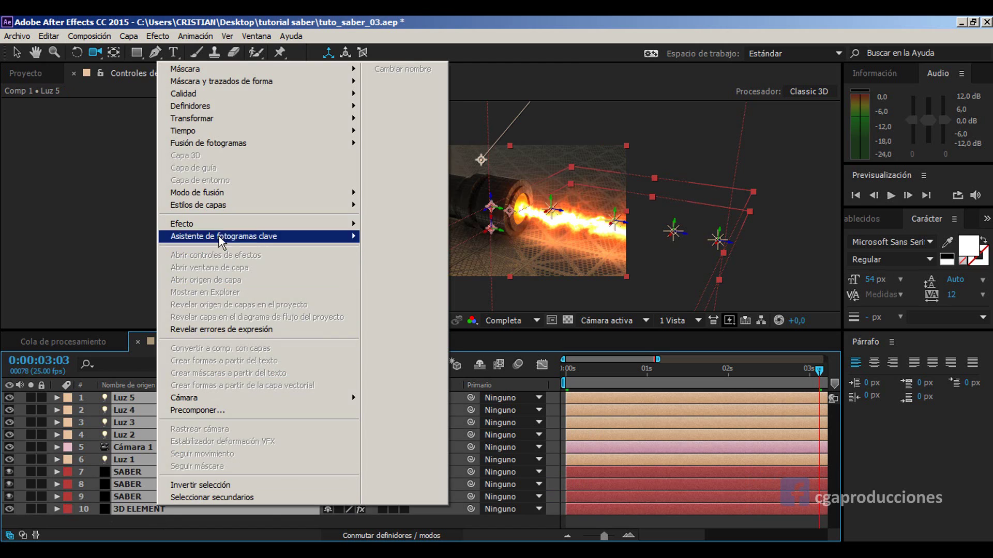
click(222, 410)
text(SA)
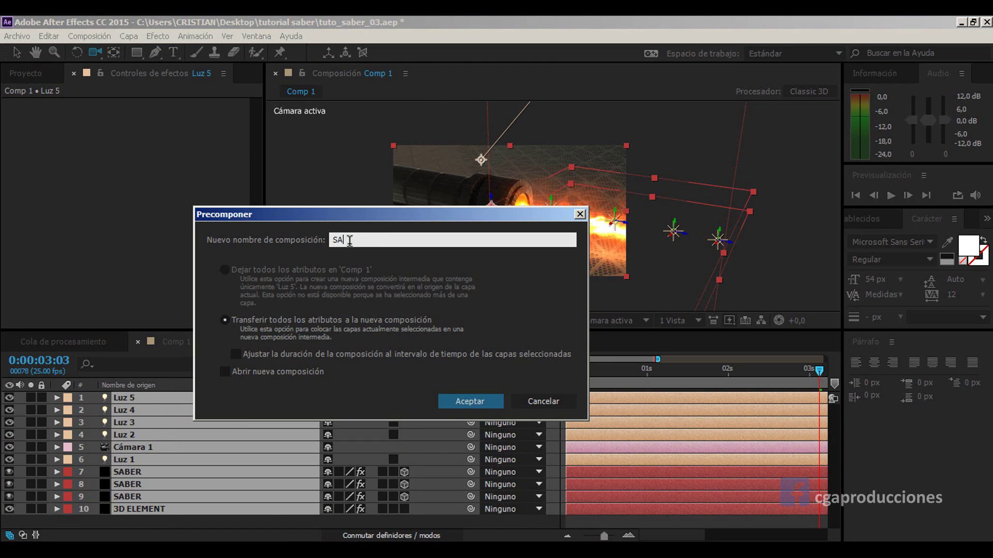
text(BER ANIMAR)
text(ON)
key(Return)
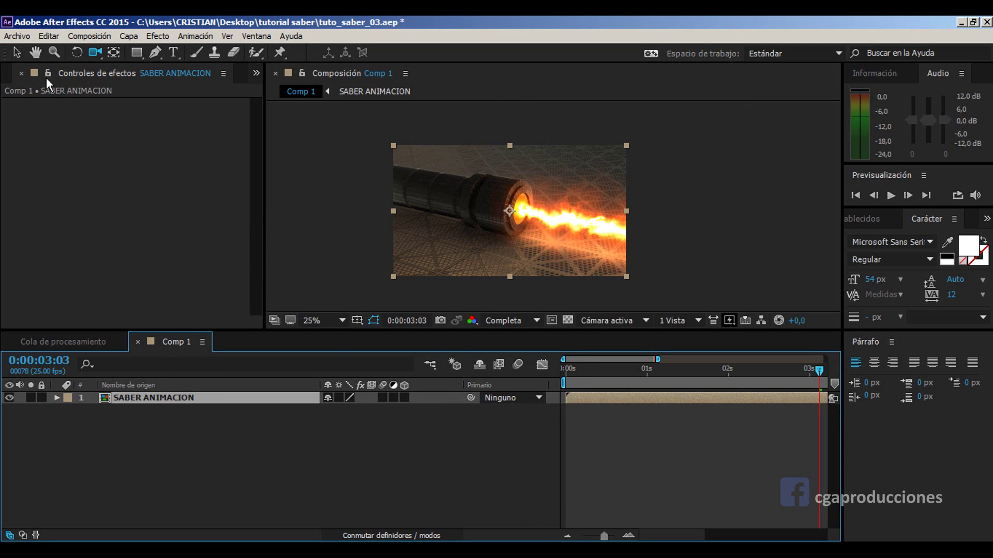
Step: Open the SABER ANIMACION precomp at 50% view and select Cámara 1
right_click(70, 104)
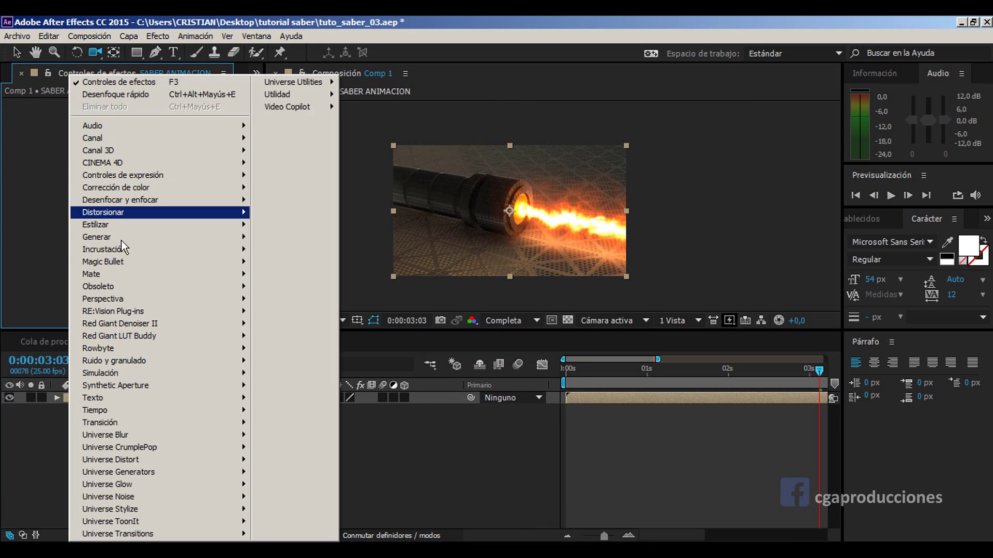
click(20, 233)
double_click(126, 395)
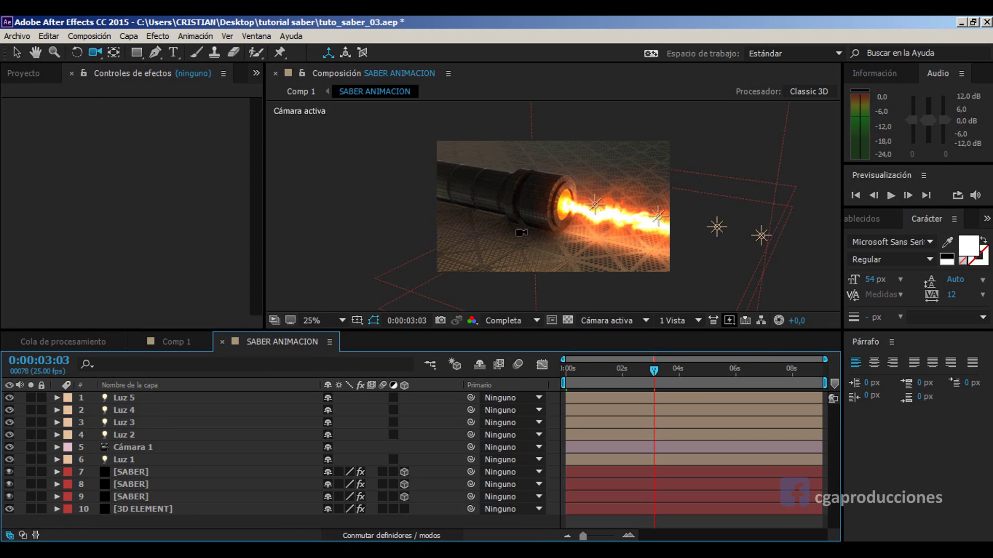
key(period)
click(185, 448)
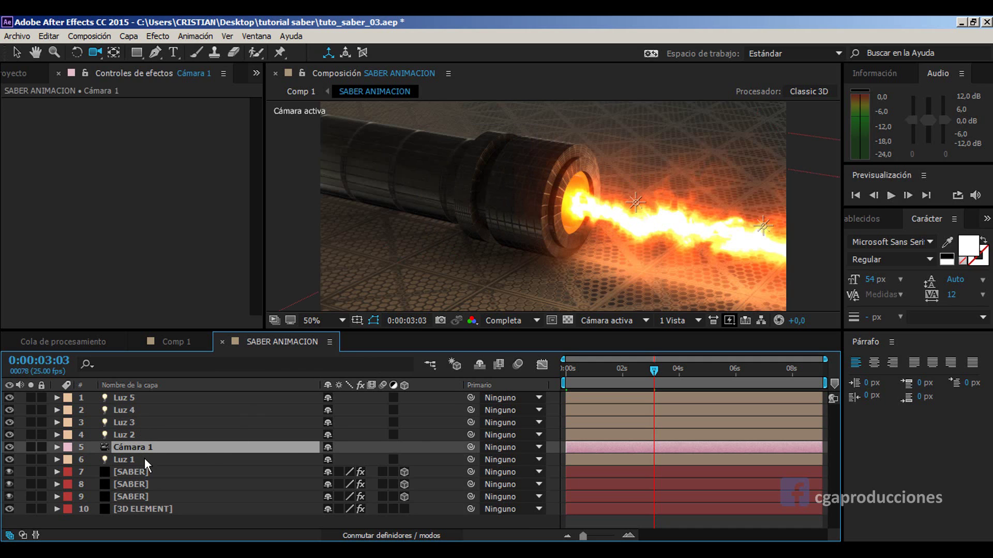
Step: Turn on depth of field for Cámara 1 and set its aperture to 25,3 px
key(a)
key(a)
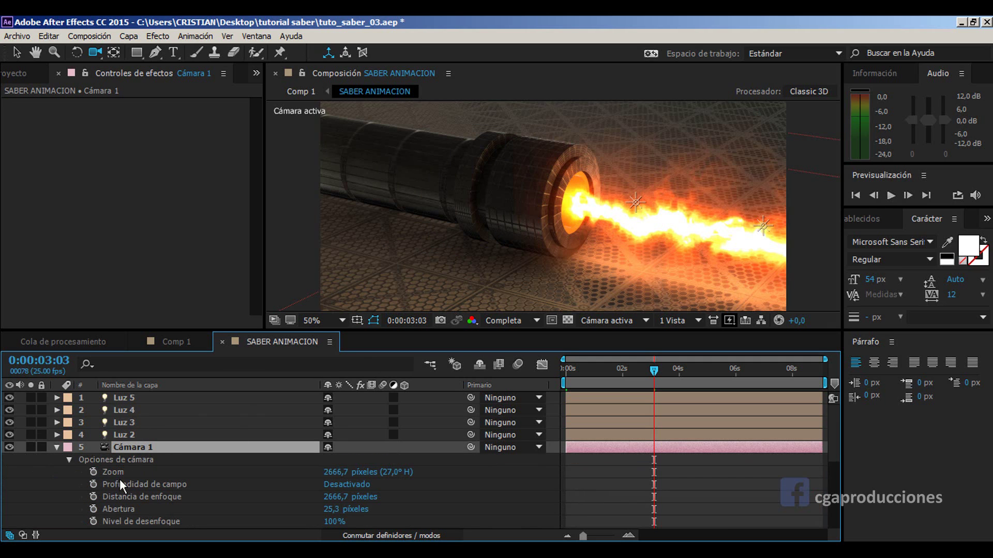
click(329, 485)
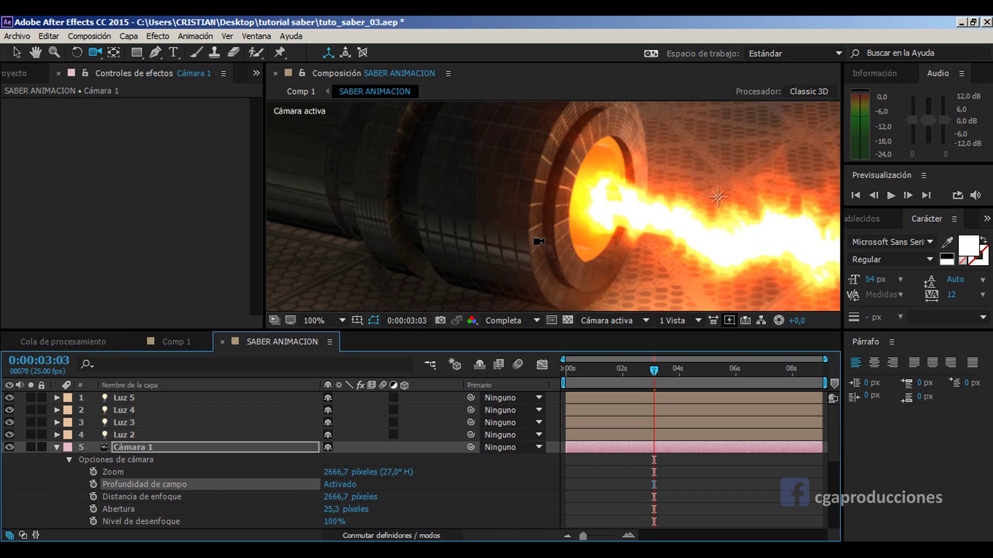
key(period)
click(335, 510)
text(25,3)
Step: Adjust the camera focus distance from 500 up to about 2040 px so the hilt is in focus
click(331, 497)
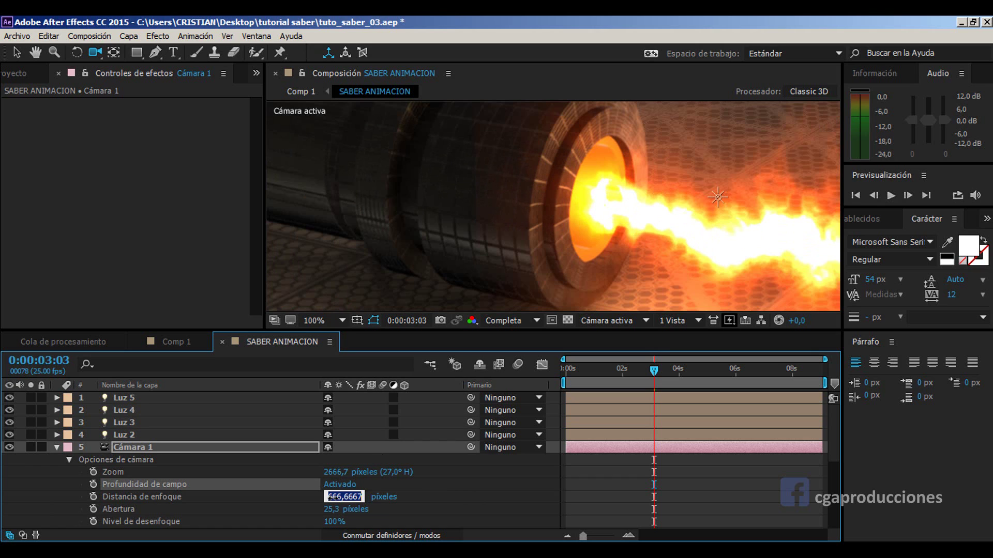
text(500)
key(Return)
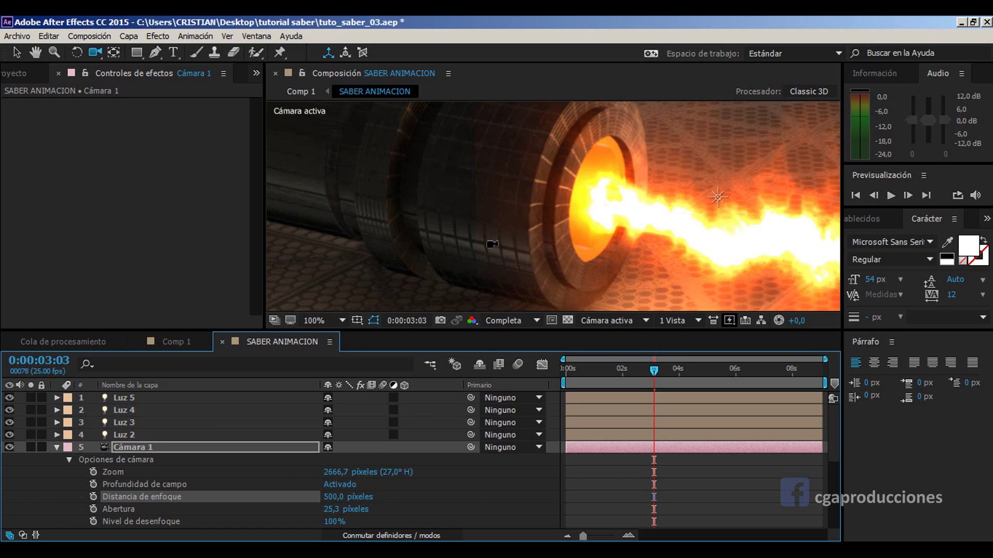
key(comma)
key(period)
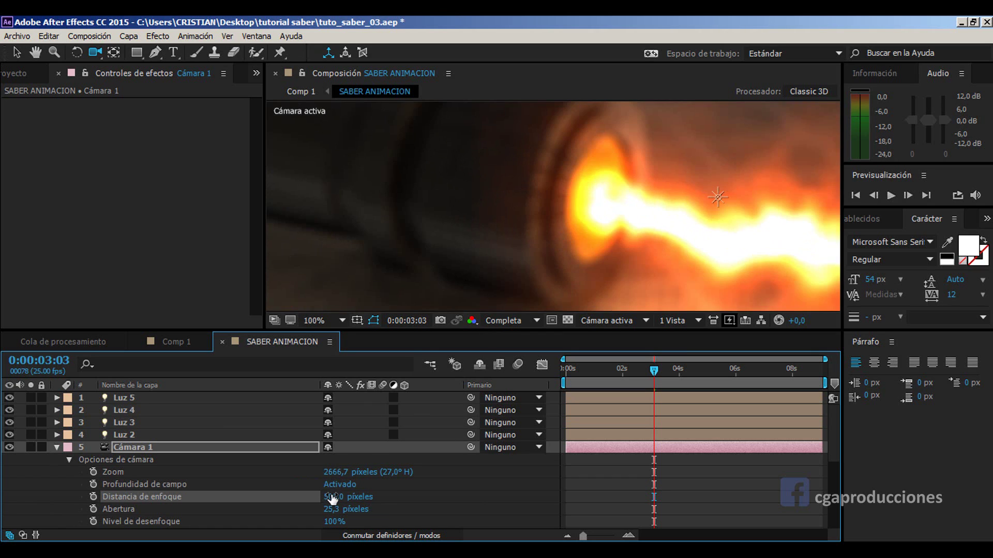
drag(335, 497, 360, 497)
drag(425, 491, 484, 496)
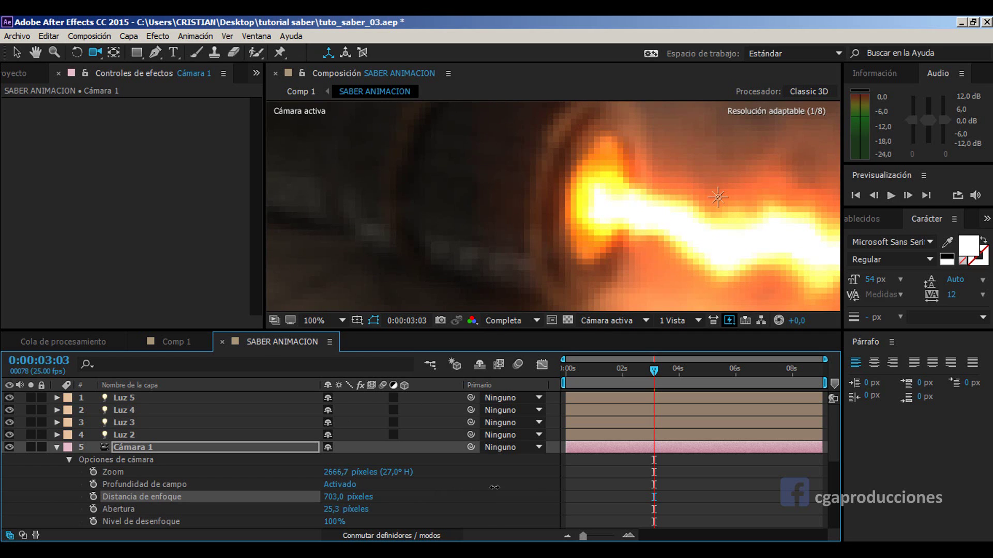
key(comma)
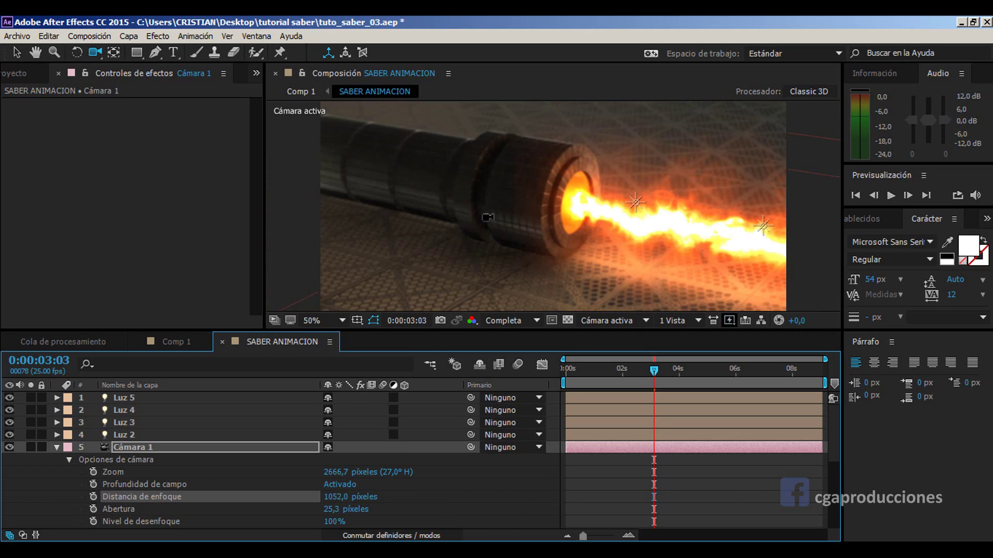
mouse_move(328, 497)
mouse_down()
mouse_move(459, 494)
mouse_move(625, 436)
mouse_up()
Step: Inspect the hilt's focus in the magnified view, then go back to Comp 1
scroll(572, 142, up, 2)
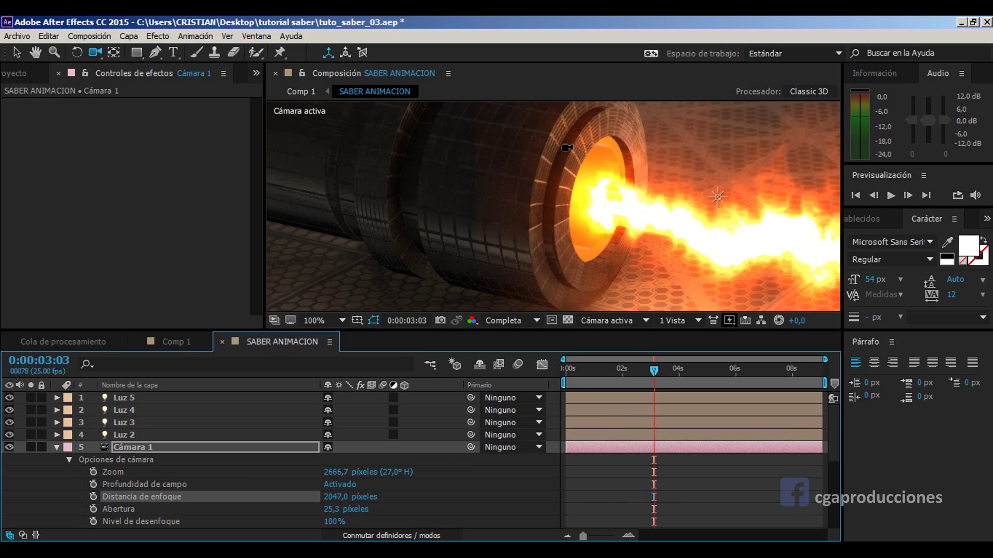
drag(566, 150, 522, 311)
mouse_move(509, 182)
mouse_down()
mouse_move(505, 228)
mouse_move(531, 81)
mouse_move(531, 214)
mouse_up()
scroll(531, 215, down, 2)
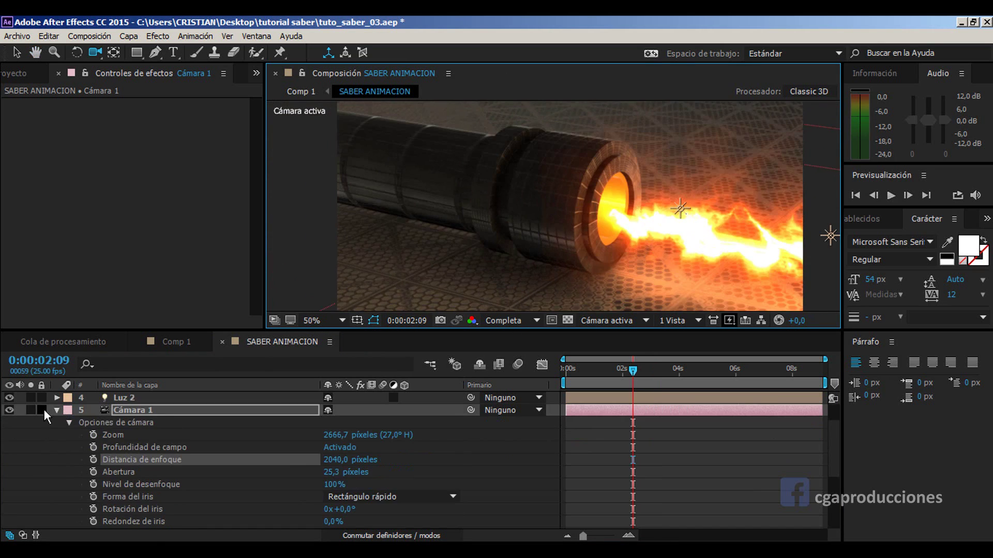
click(156, 342)
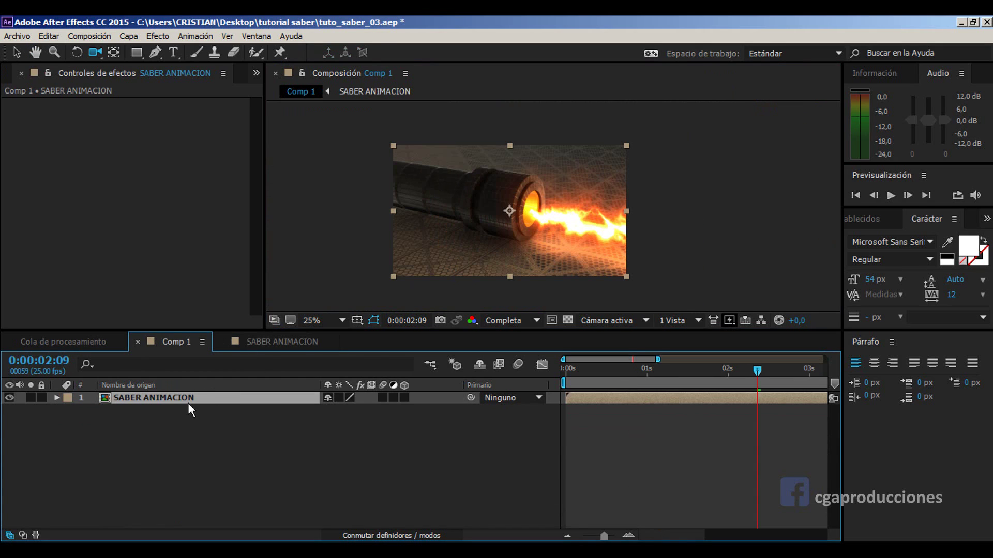
Step: Add Magic Bullet > Looks to SABER ANIMACION and launch the Looks editor with Edit..
right_click(156, 159)
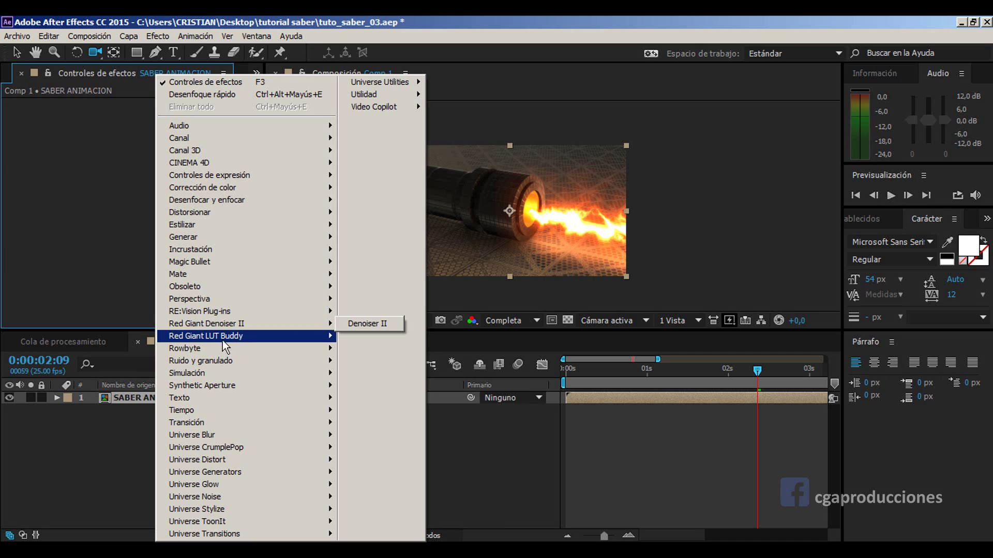
mouse_move(229, 266)
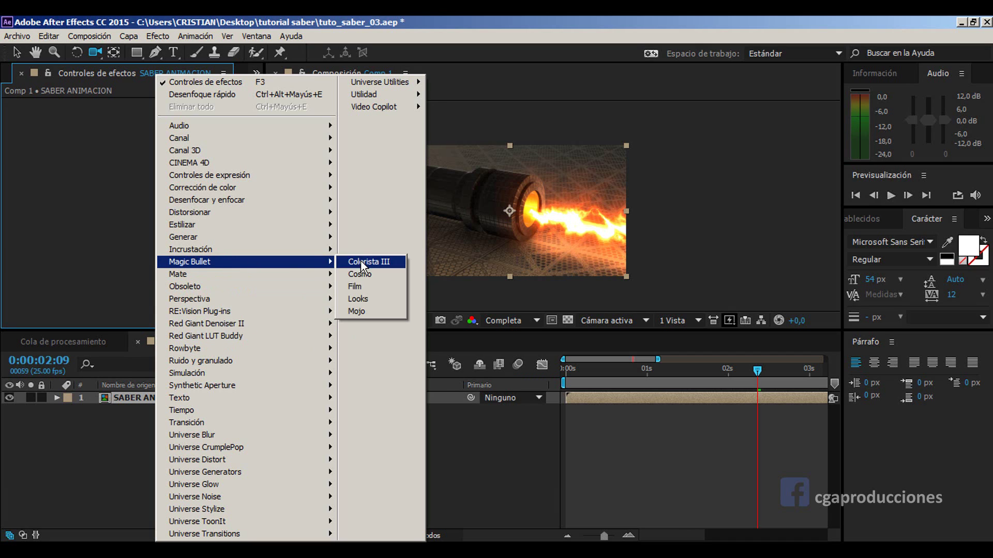
click(365, 304)
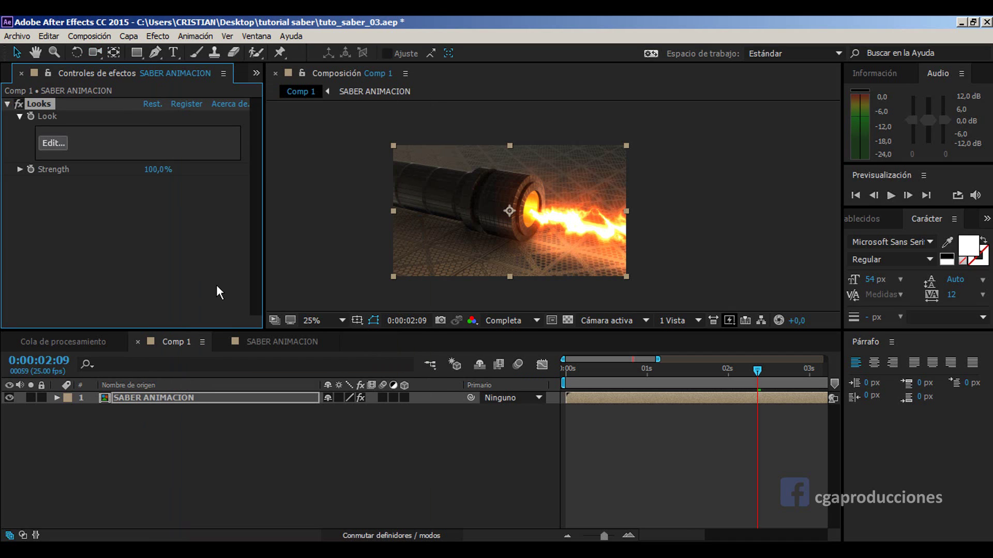
click(52, 141)
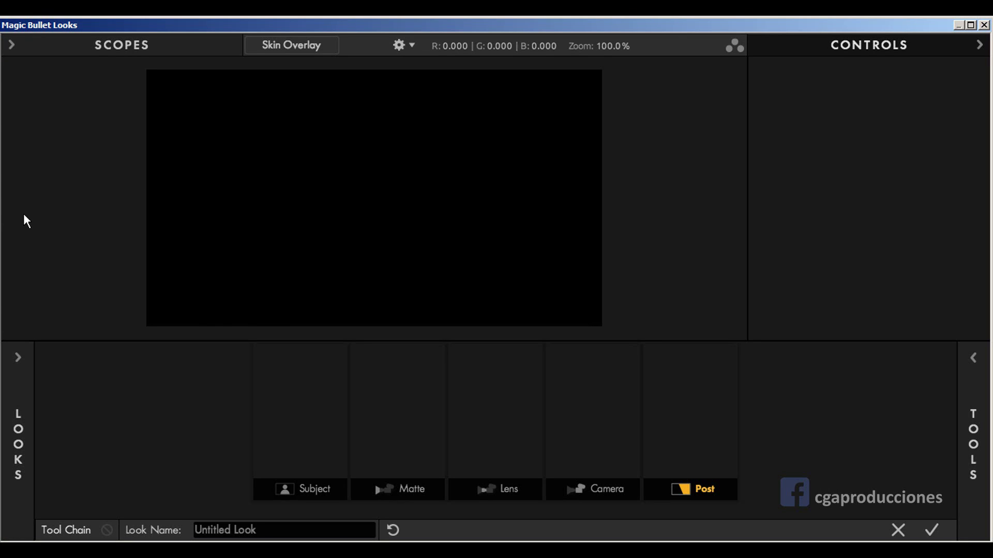
Step: Pick the Spoonfulls look from the Indie collection in the Looks browser
mouse_move(23, 213)
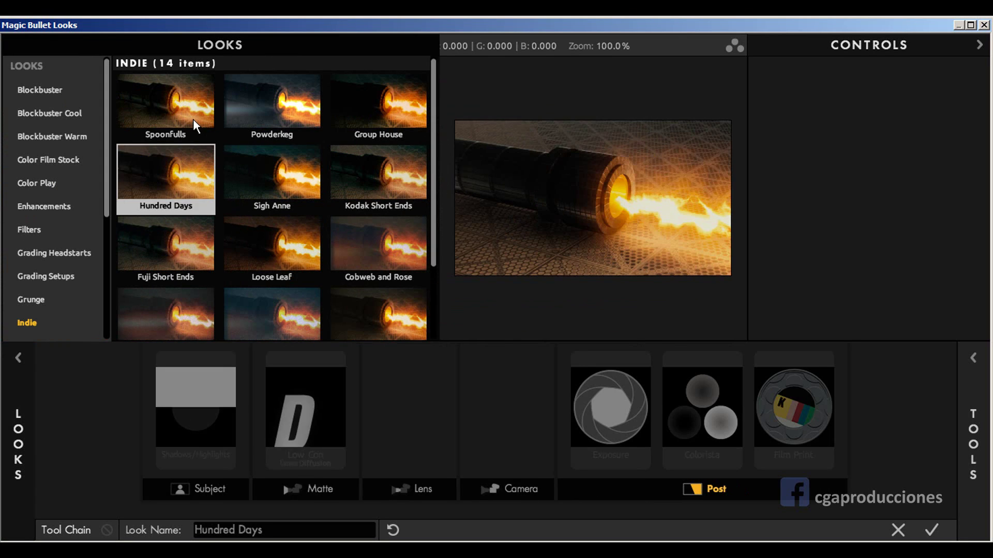
click(188, 104)
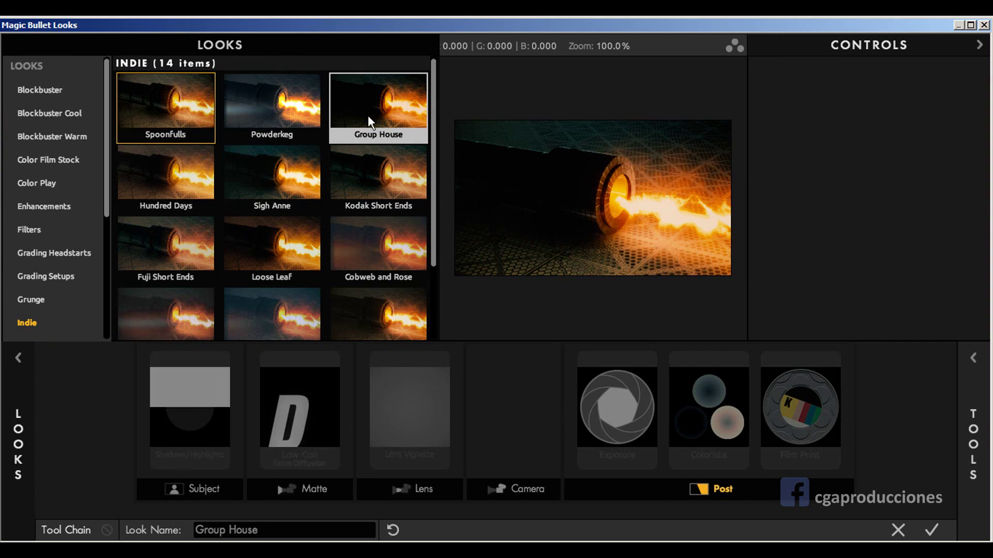
scroll(608, 205, up, 1)
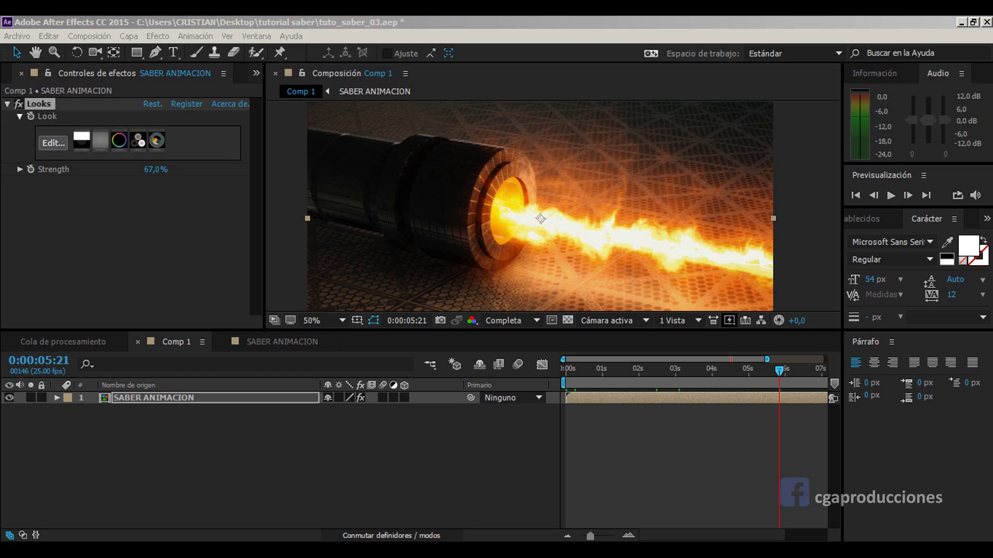
Step: Set the Looks strength to 65%, check the ignited blade near 0:00:05:11, and enlarge the viewer
drag(157, 169, 301, 201)
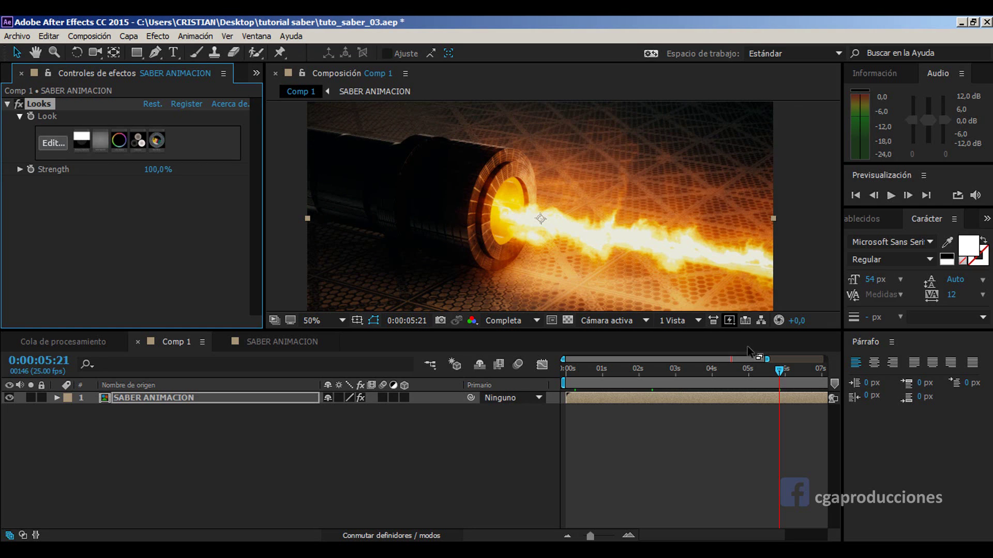
drag(683, 376, 575, 380)
scroll(574, 283, down, 1)
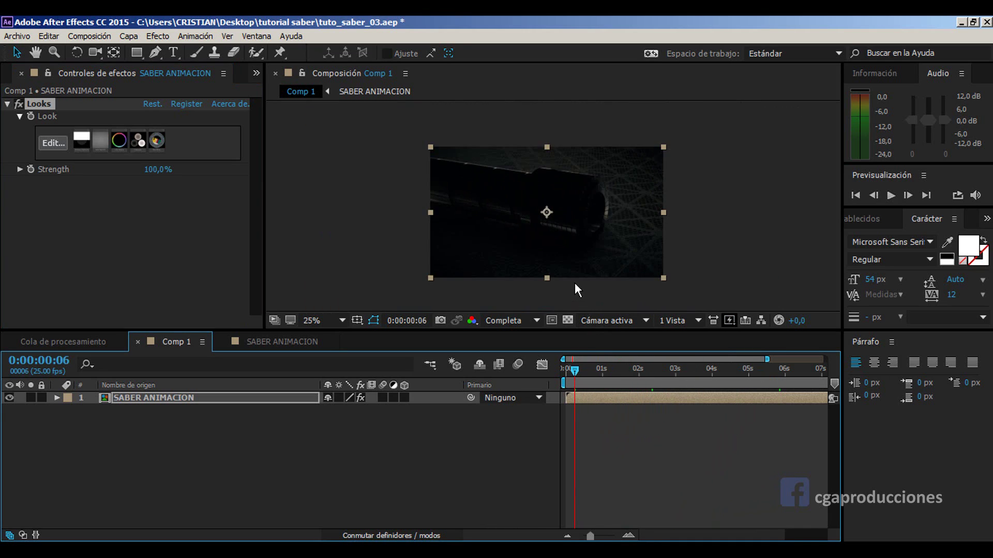
scroll(573, 279, up, 1)
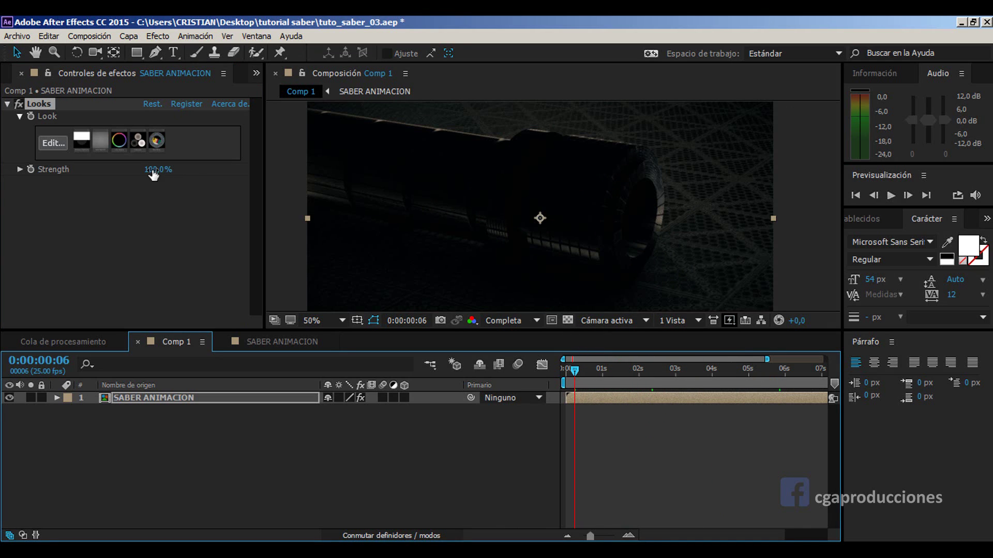
mouse_move(156, 169)
mouse_down()
mouse_move(129, 176)
mouse_move(159, 173)
mouse_up()
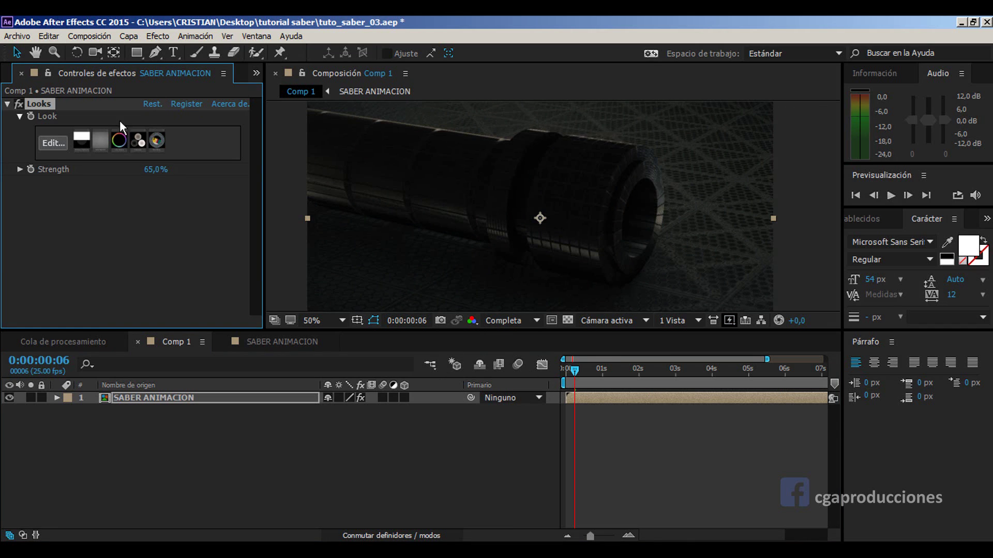
drag(600, 371, 763, 404)
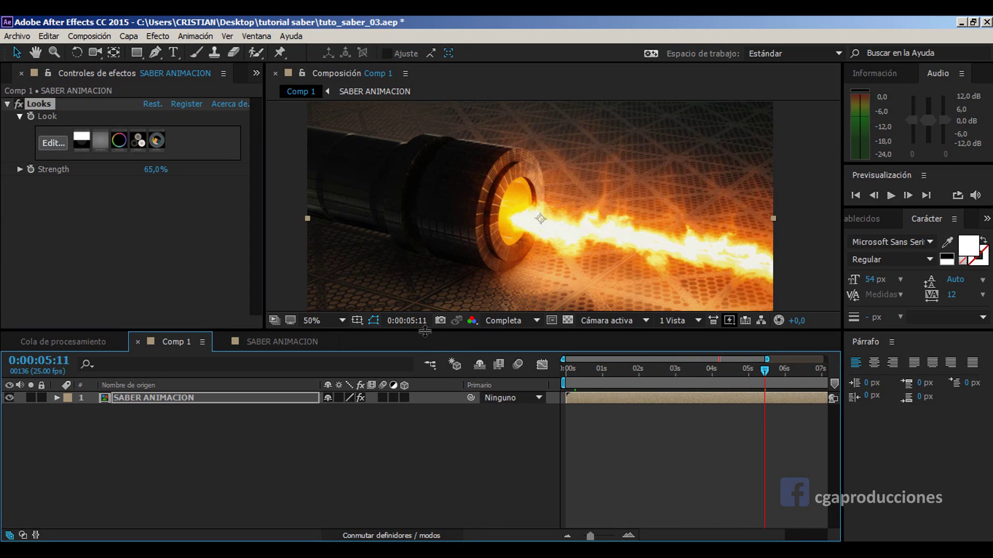
drag(425, 331, 434, 395)
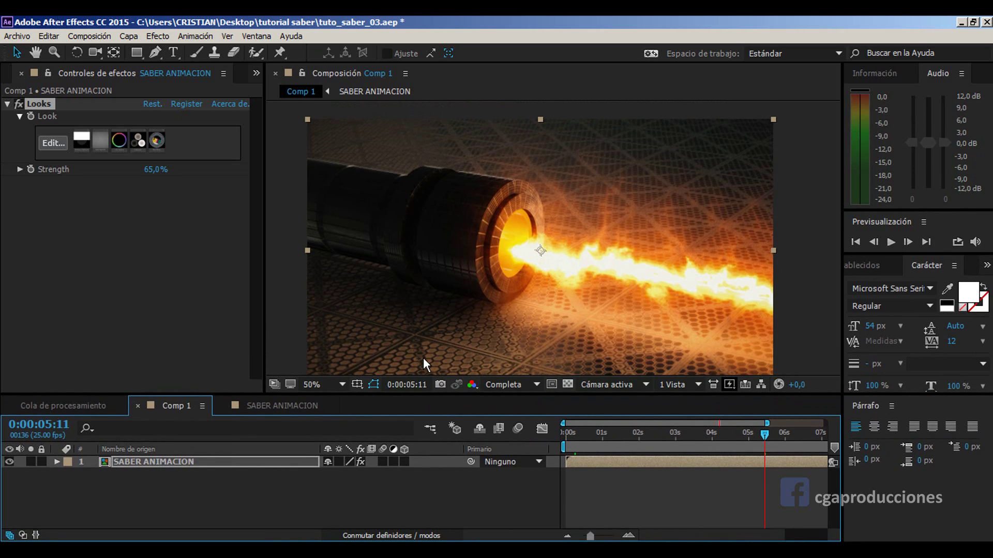